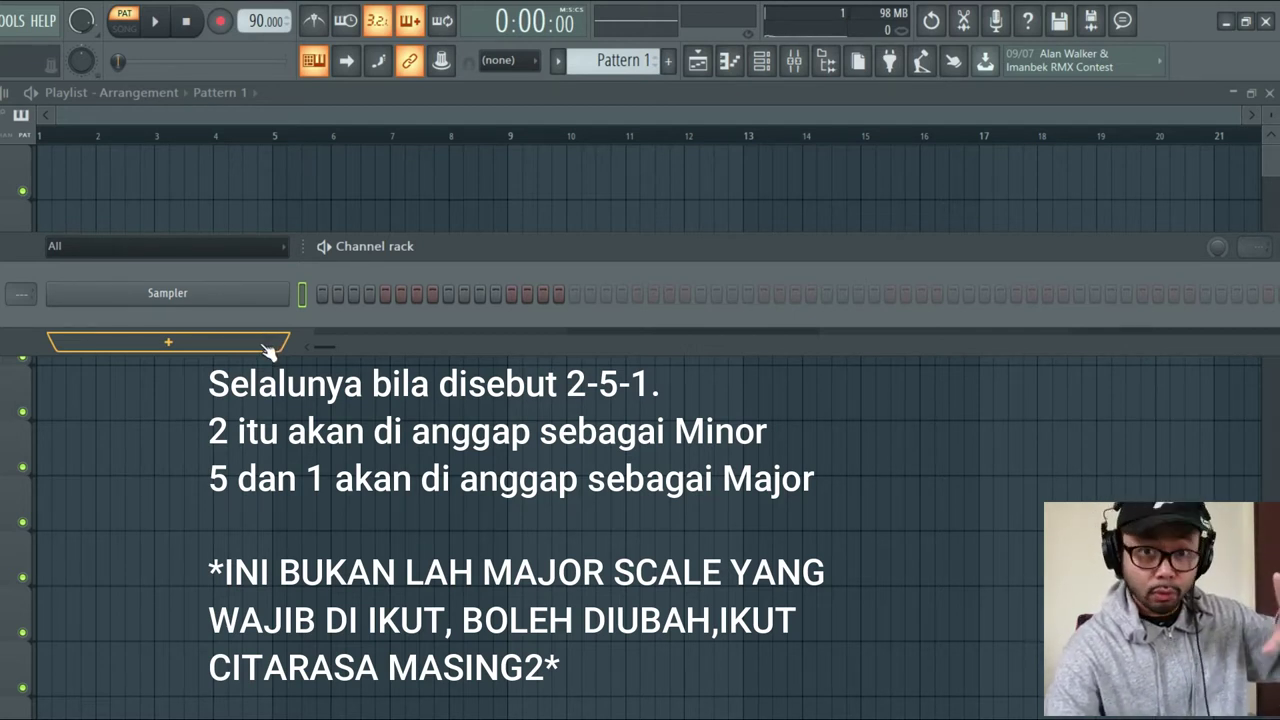
# Replace the Sampler channel with the reFX Nexus instrument.
pyautogui.rightClick(241, 296)
pyautogui.moveTo(382, 452)
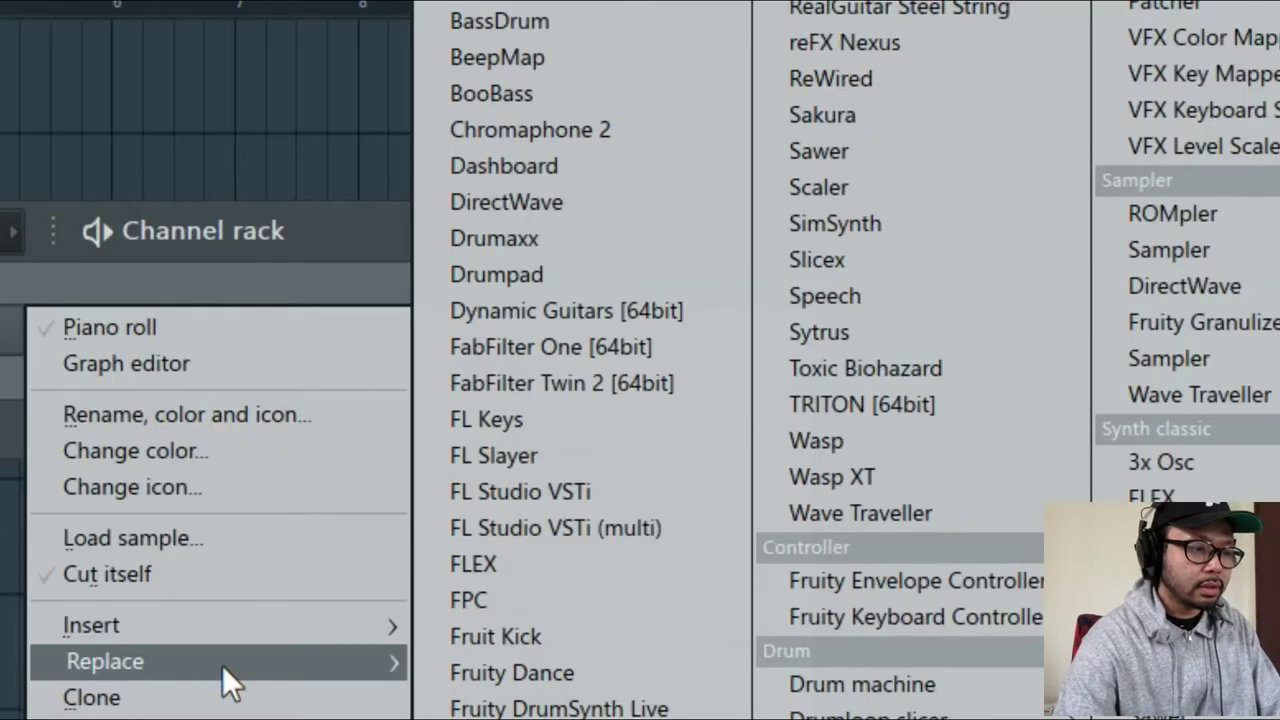
pyautogui.click(900, 45)
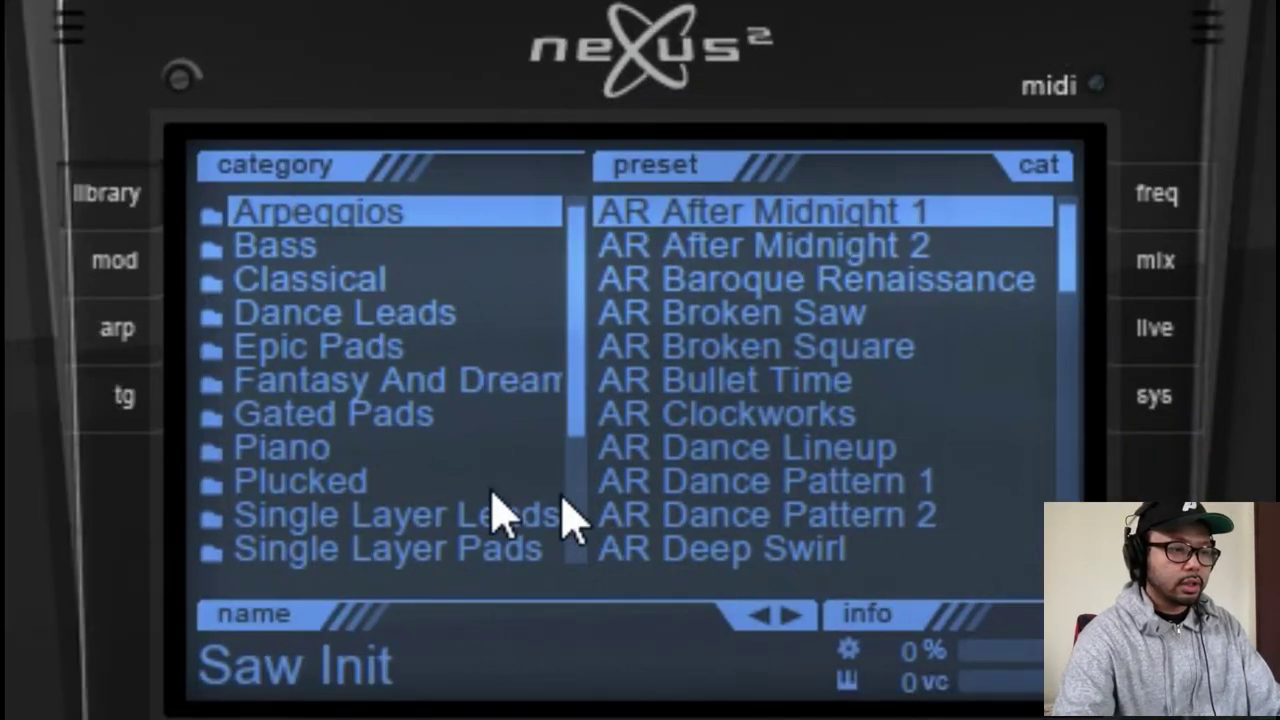
# Load the PN Lofi Rhodes preset from Nexus's Piano category.
pyautogui.click(382, 450)
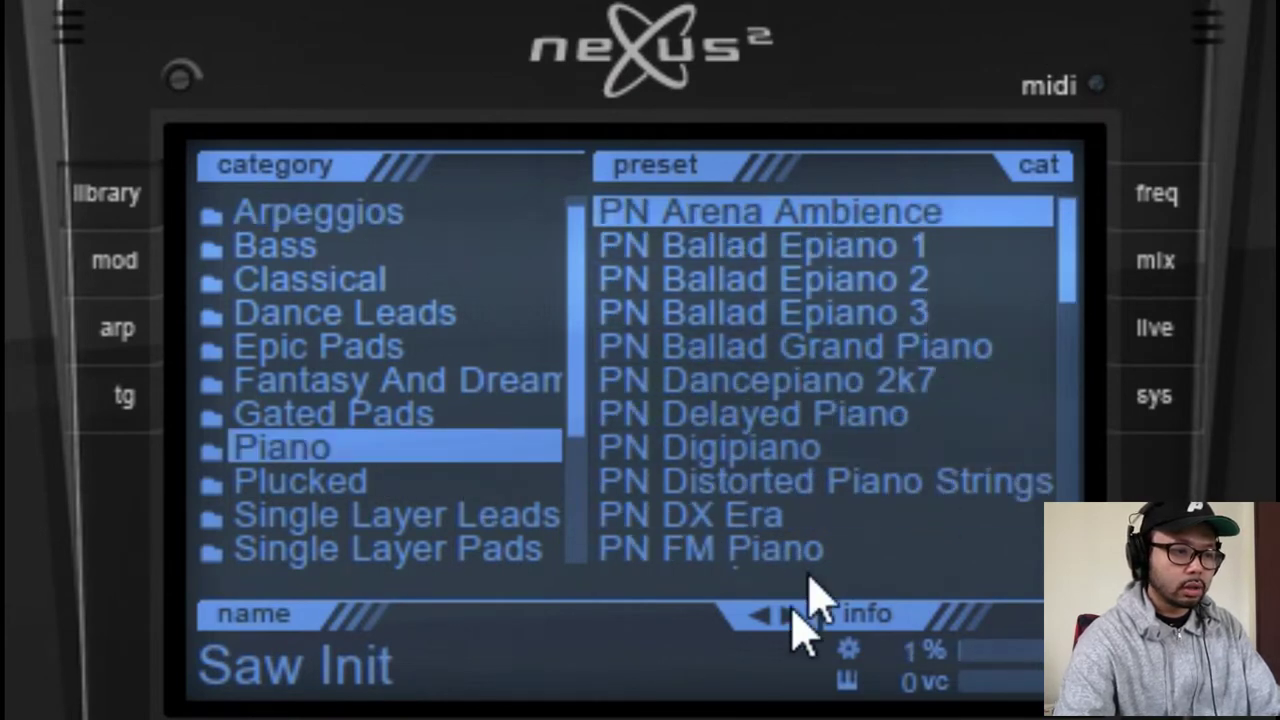
pyautogui.moveTo(1071, 286); pyautogui.dragTo(1077, 343)
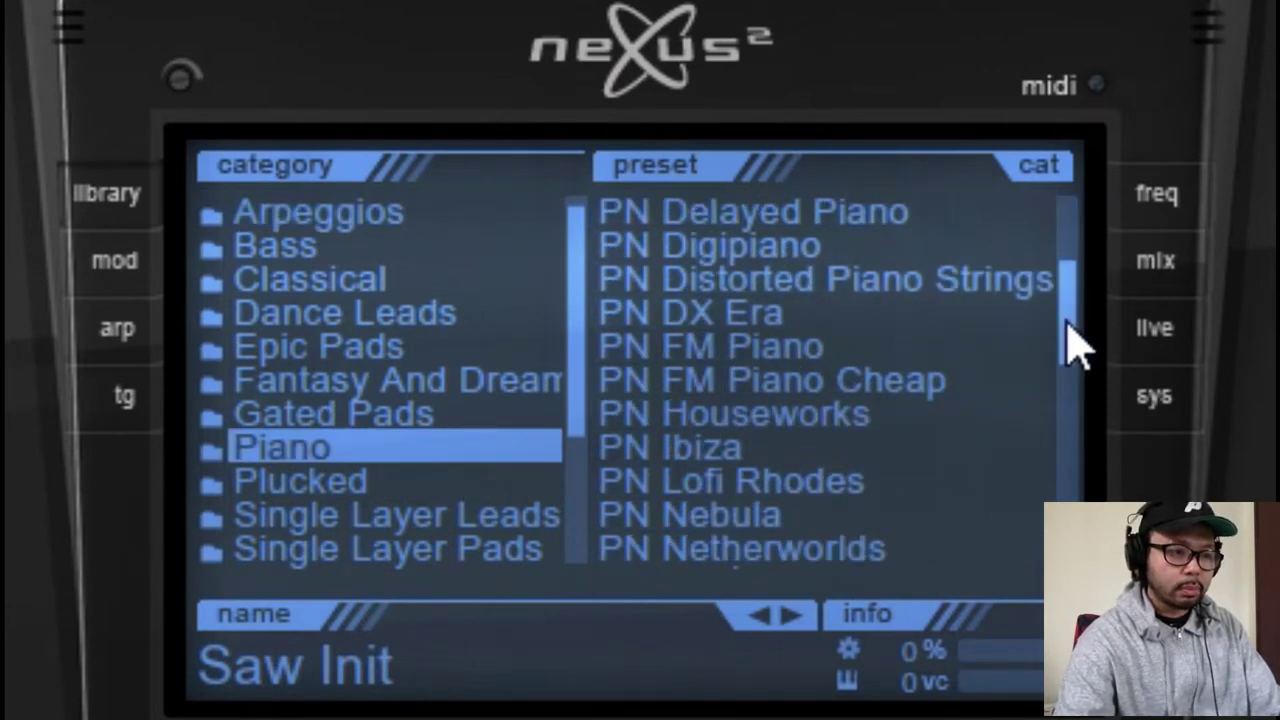
pyautogui.click(757, 348)
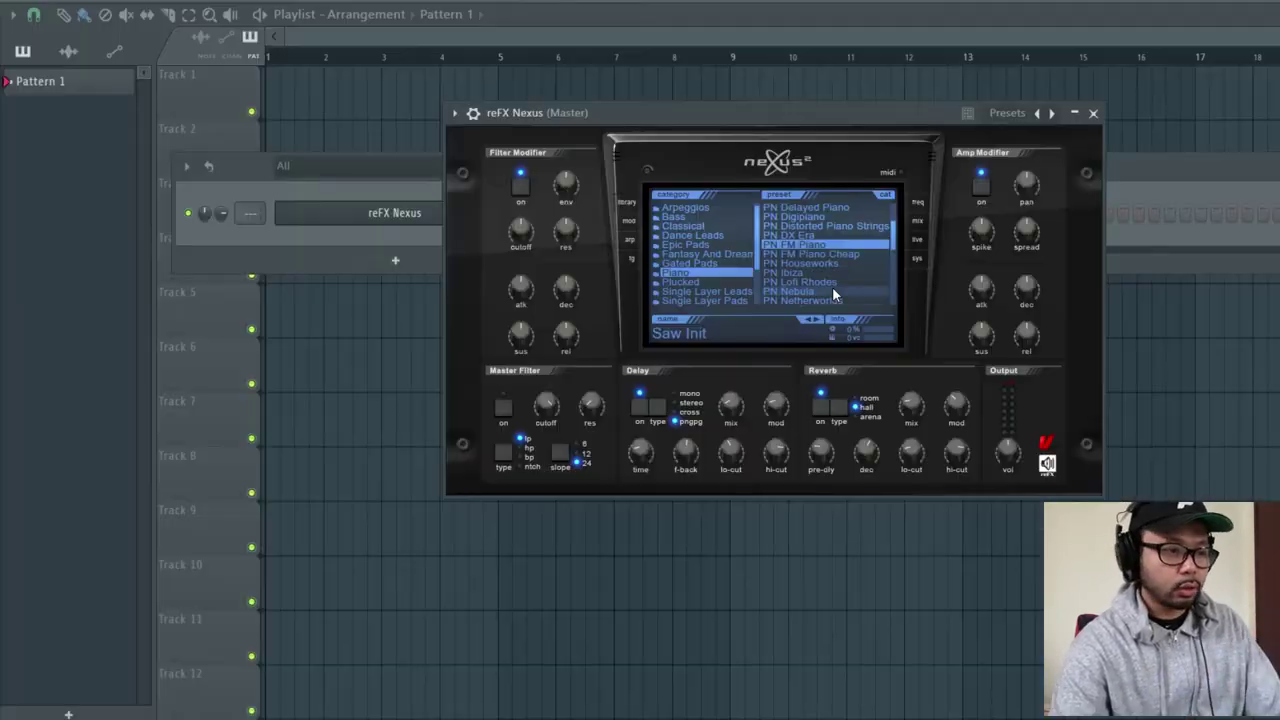
pyautogui.click(849, 481)
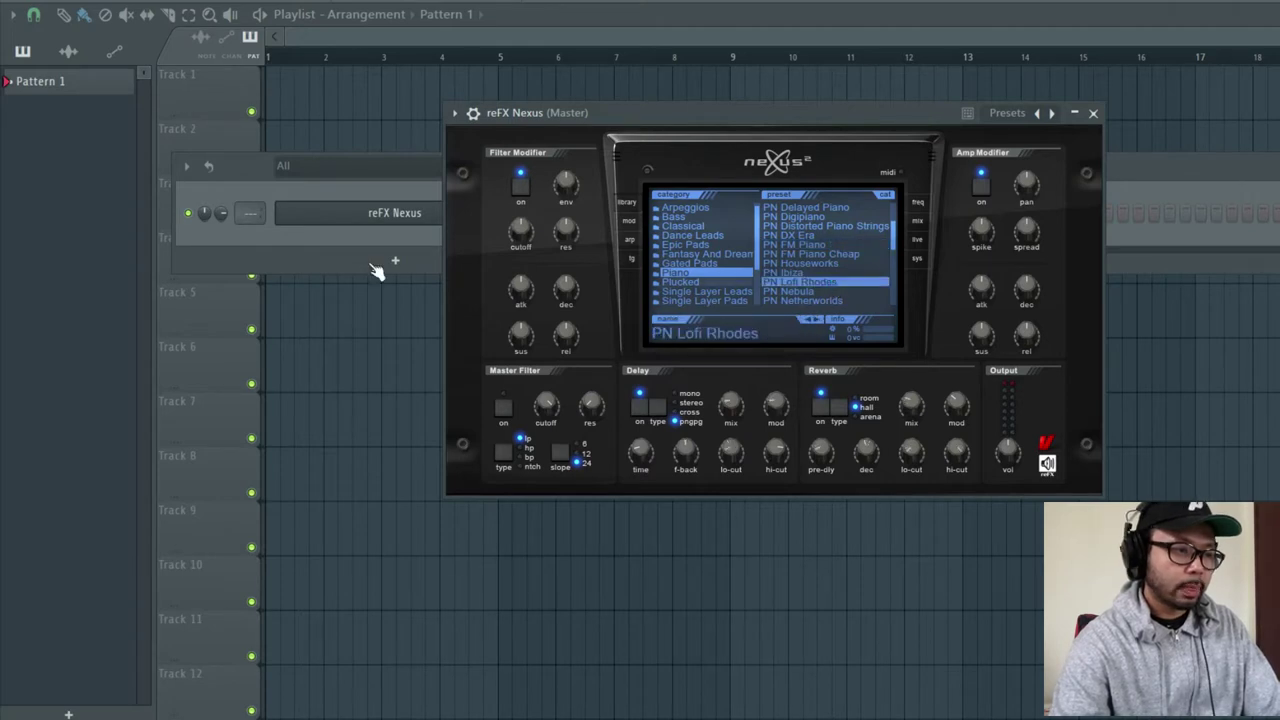
# Open the piano roll for the reFX Nexus channel and enter one-bar notes D5, F#5 and A5 in bar 1.
pyautogui.click(255, 190)
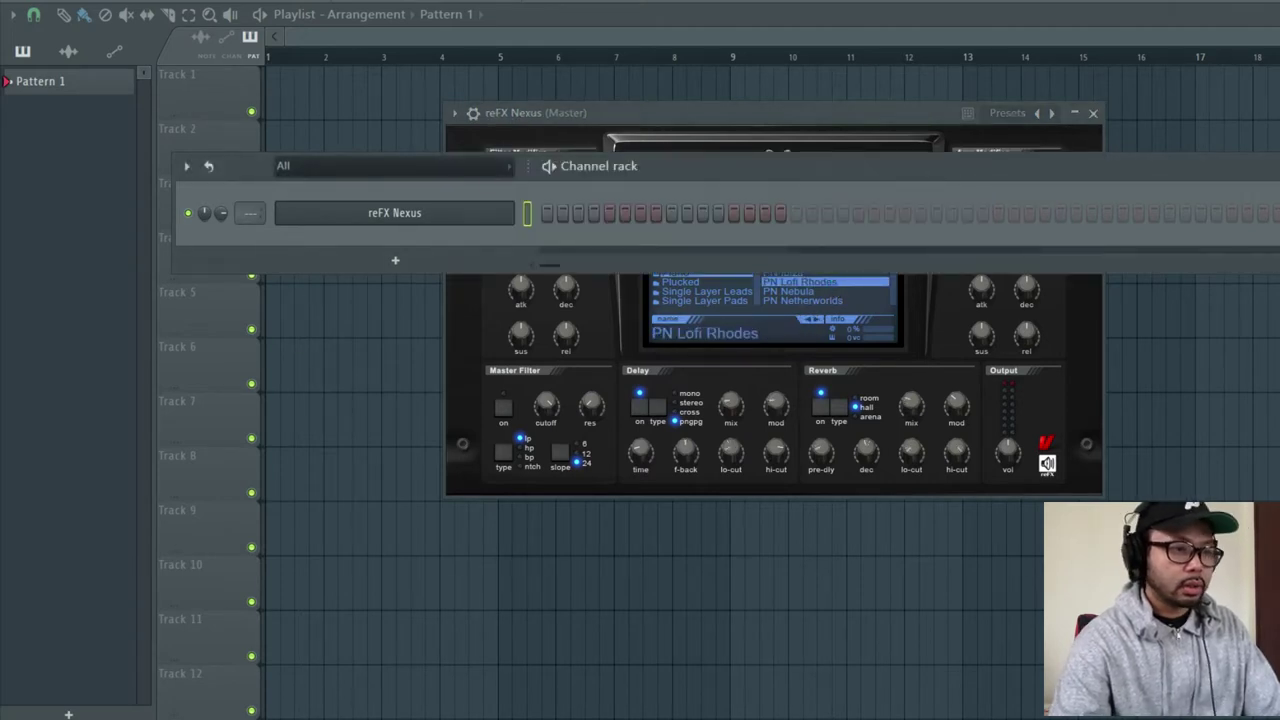
pyautogui.press('F7')
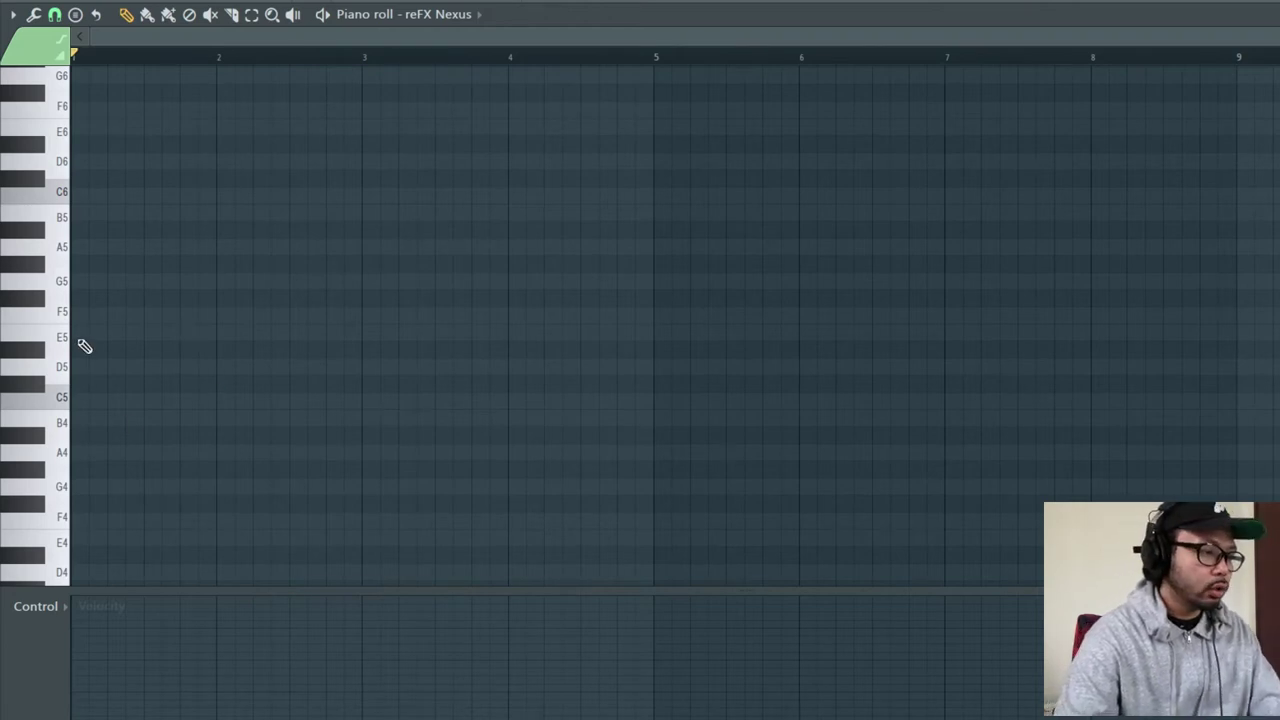
pyautogui.click(62, 382)
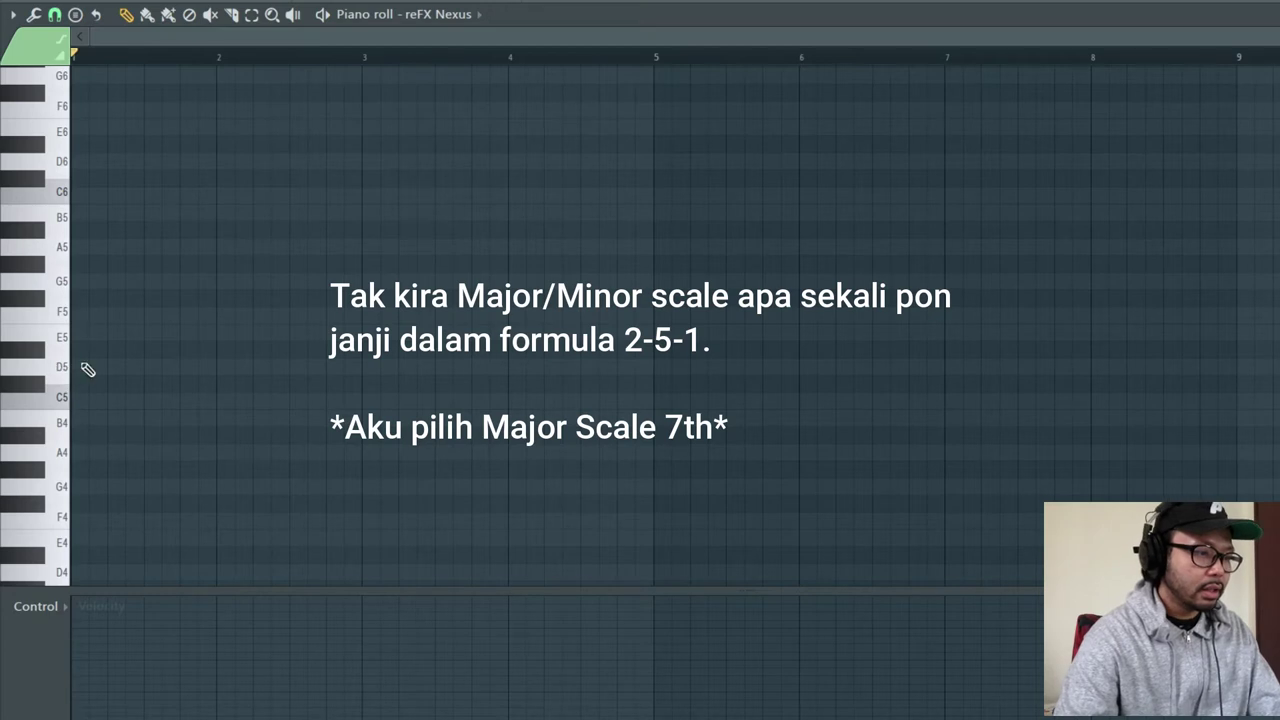
pyautogui.click(86, 367)
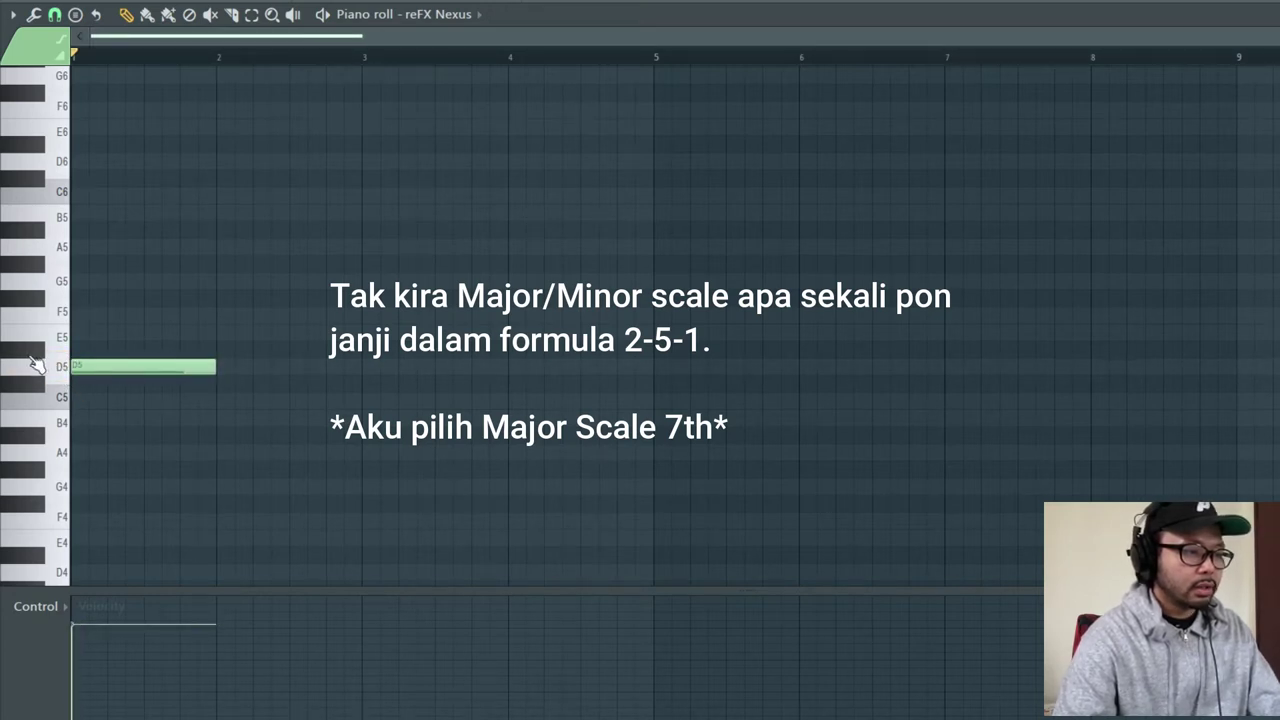
pyautogui.click(64, 318)
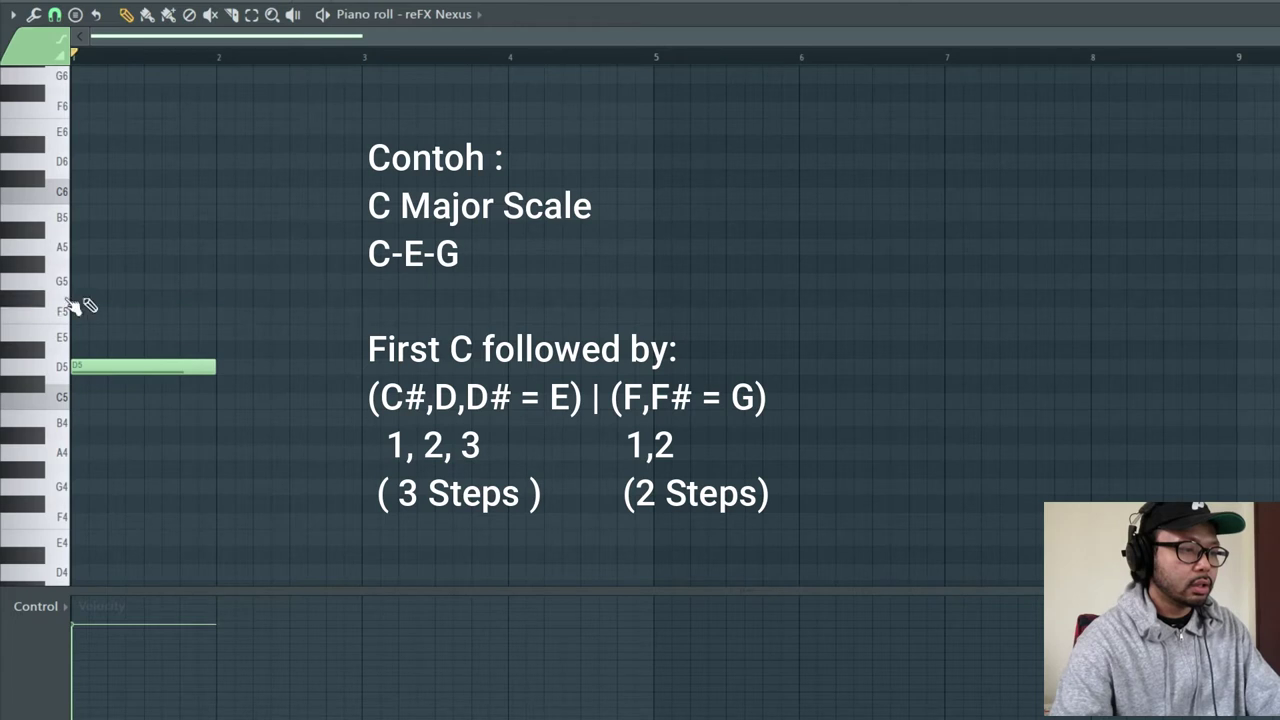
pyautogui.click(78, 297)
pyautogui.click(50, 282)
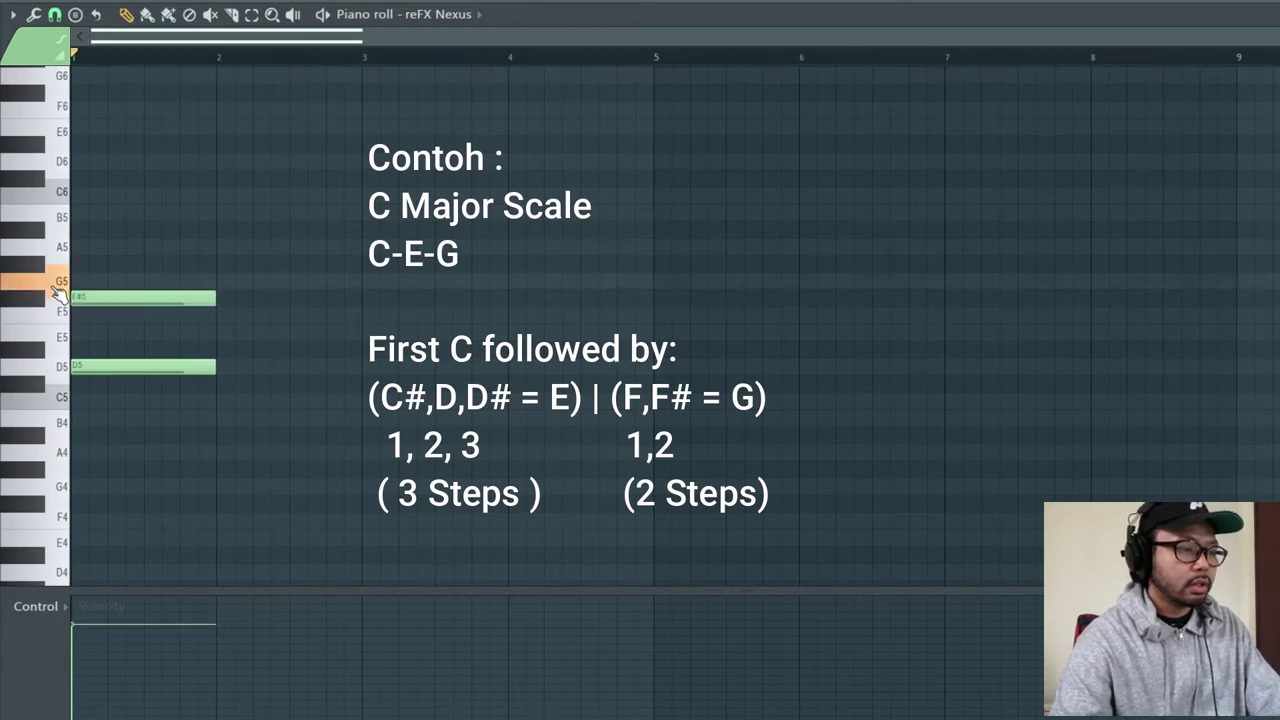
pyautogui.click(130, 248)
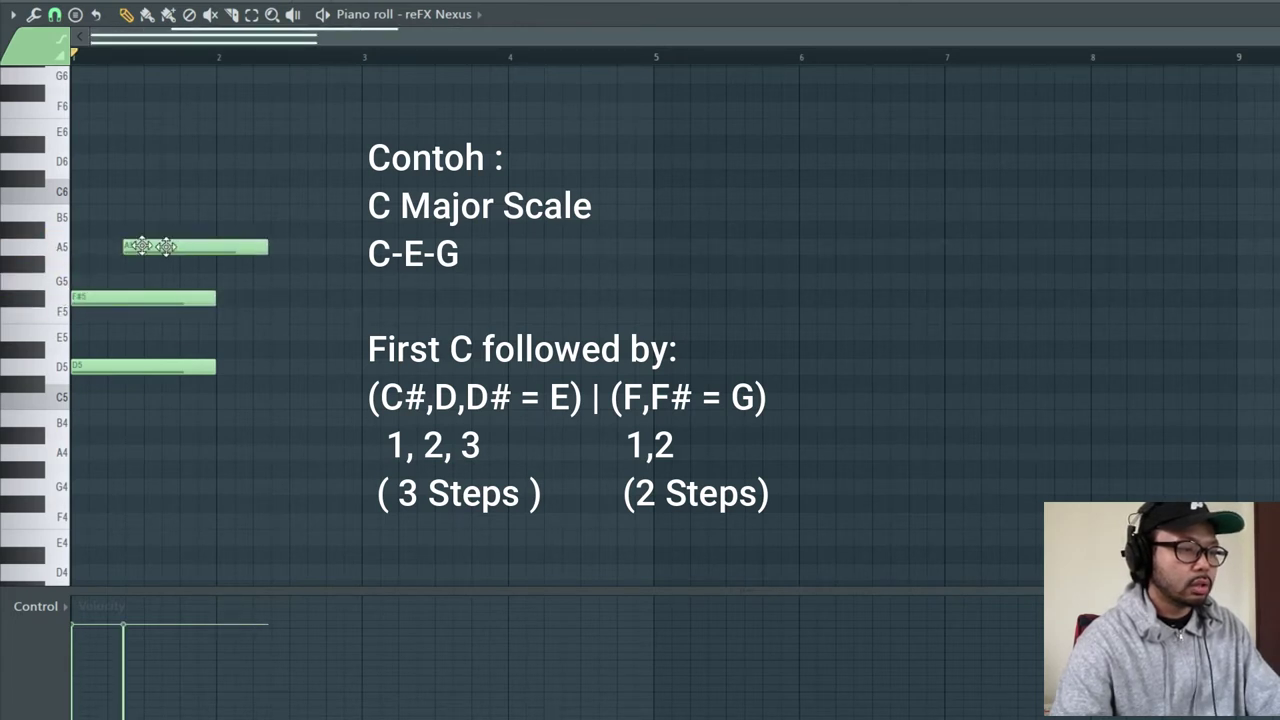
pyautogui.moveTo(130, 248); pyautogui.dragTo(75, 248)
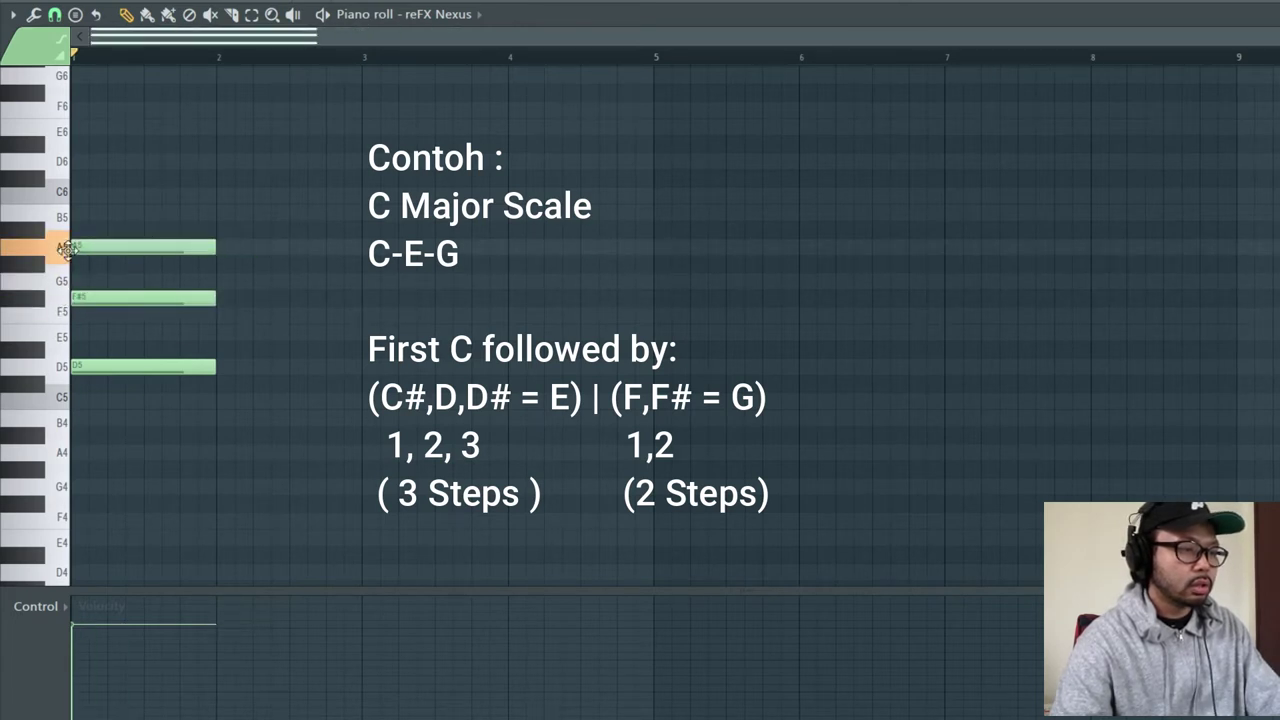
# Audition the keys from D5 upward and add a one-bar C#6 note on top of the bar 1 chord.
pyautogui.click(35, 181)
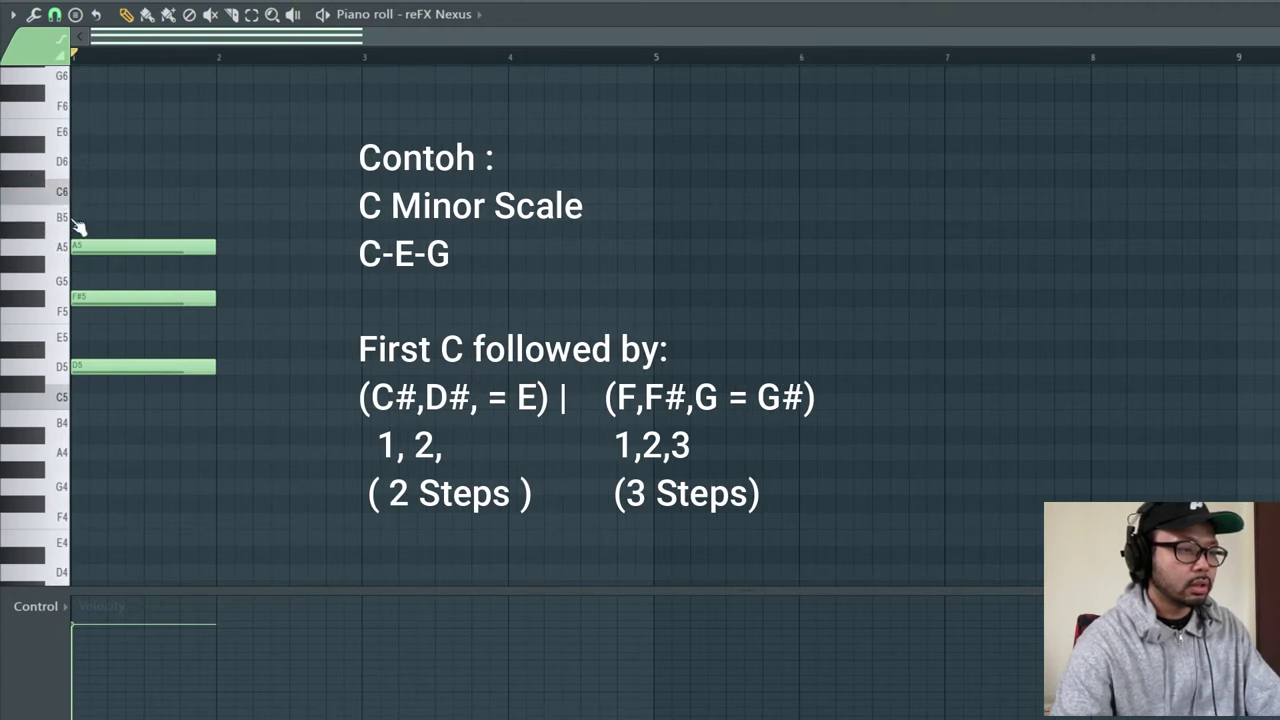
pyautogui.click(45, 369)
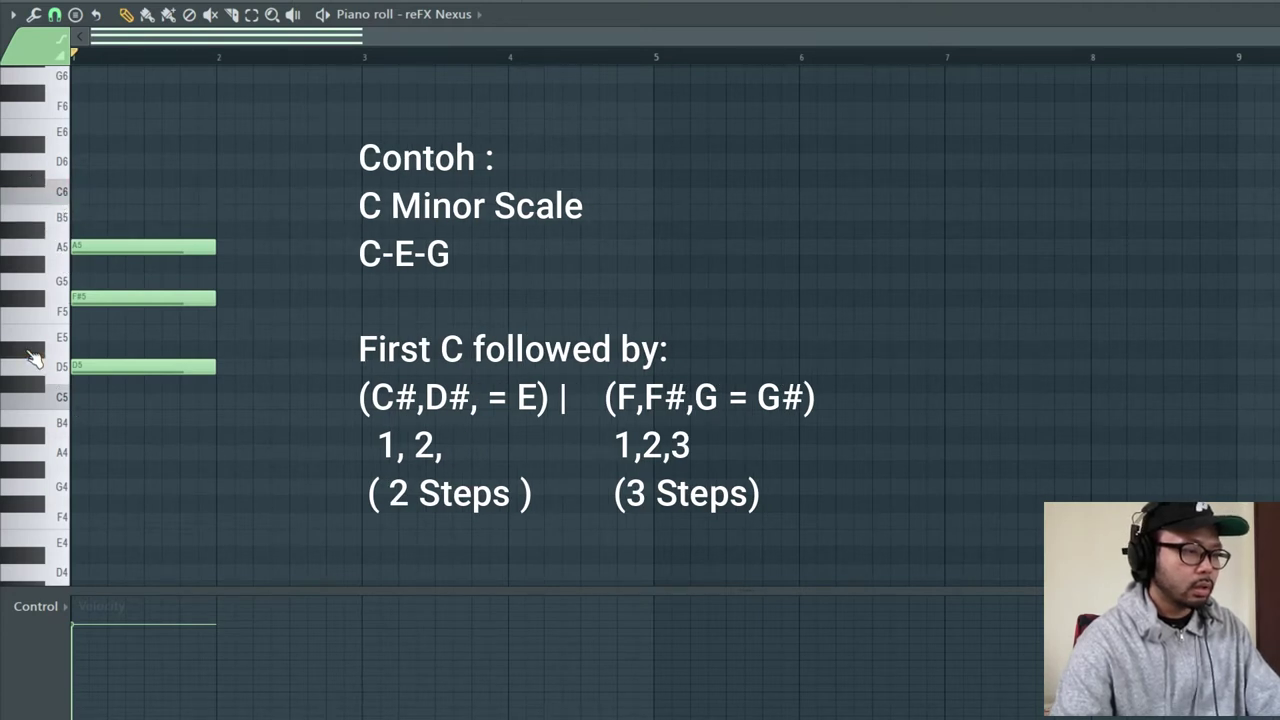
pyautogui.click(55, 350)
pyautogui.click(57, 334)
pyautogui.click(52, 318)
pyautogui.click(50, 285)
pyautogui.click(45, 262)
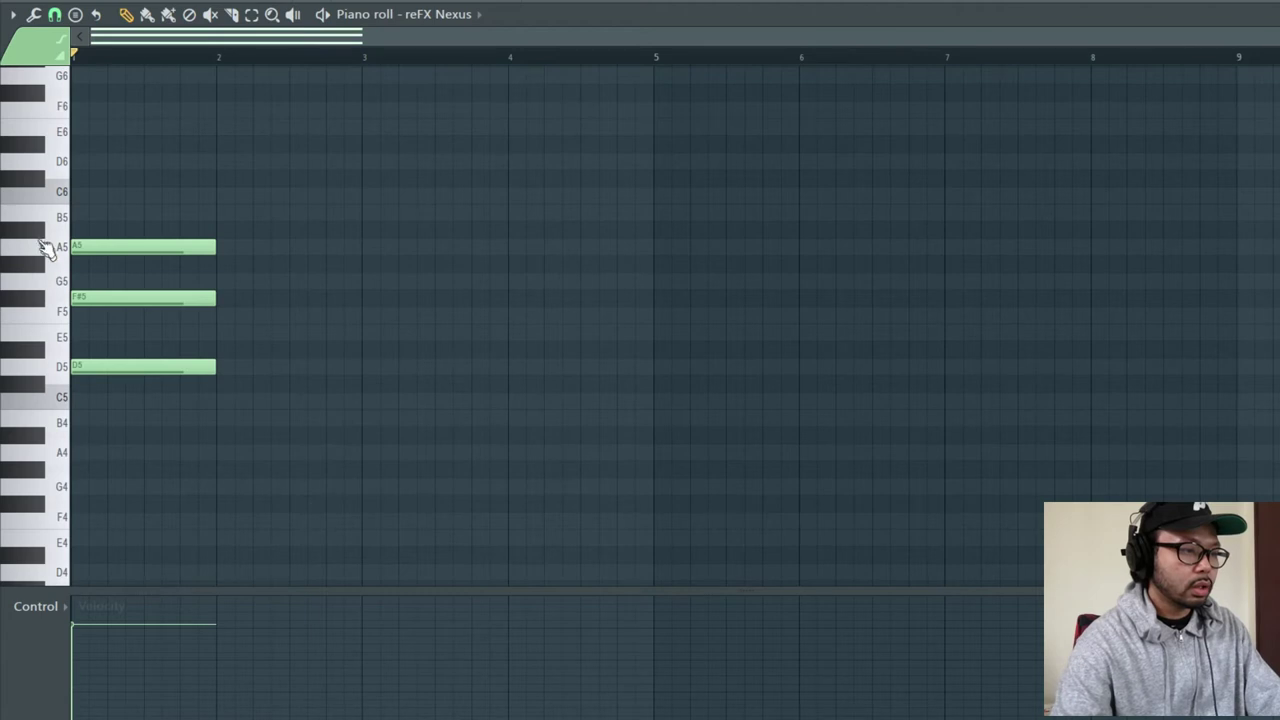
pyautogui.click(57, 196)
pyautogui.click(40, 178)
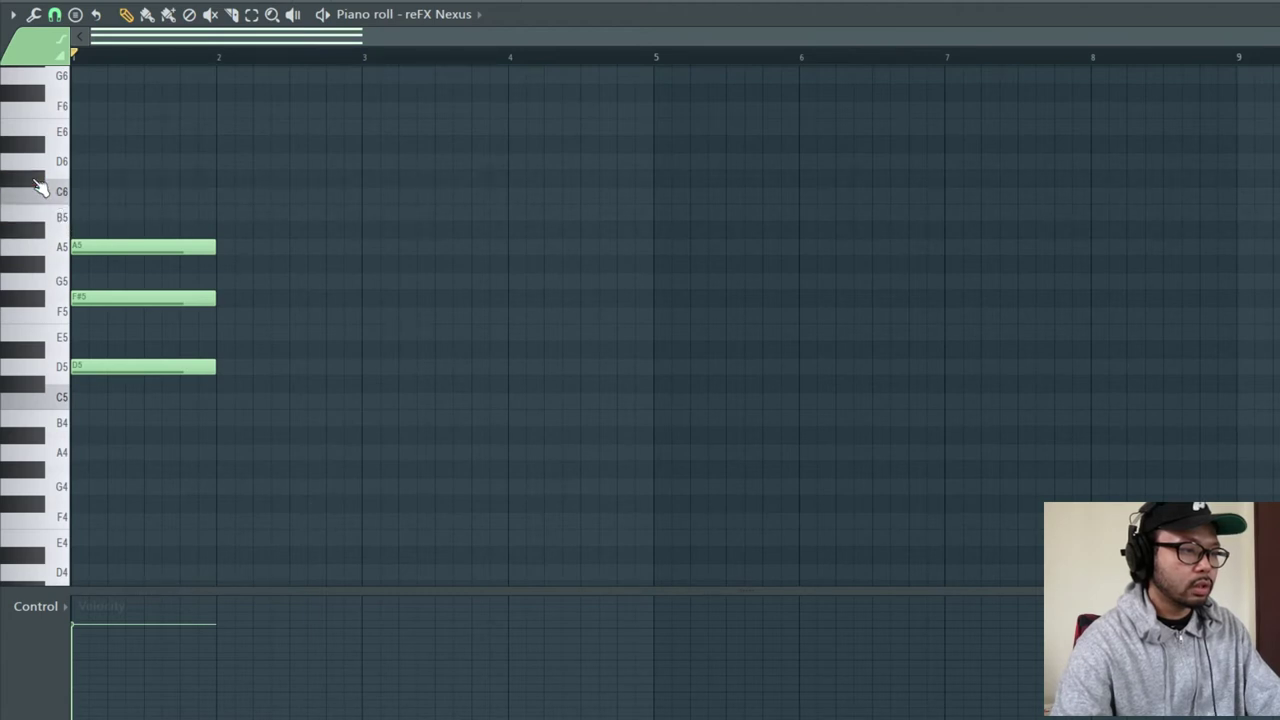
pyautogui.click(95, 178)
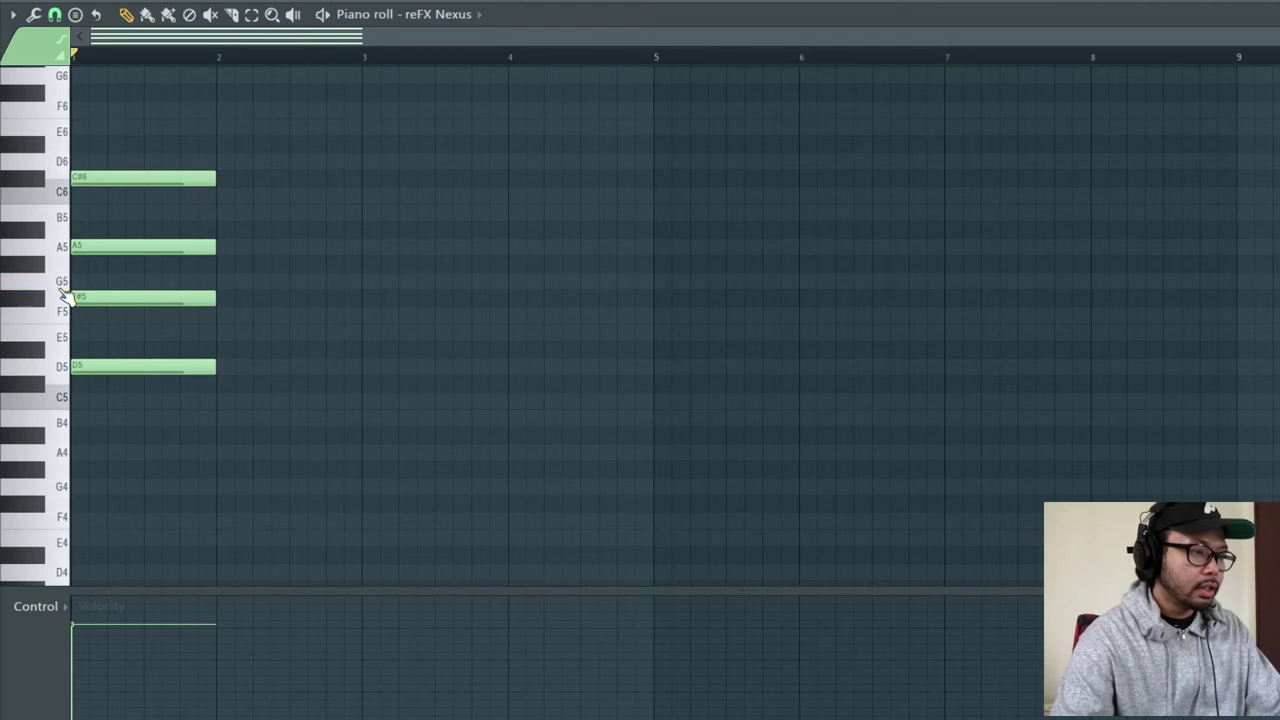
# Build the second chord in bar 2 from one-bar notes G5, B5, C#6 and E6.
pyautogui.click(272, 281)
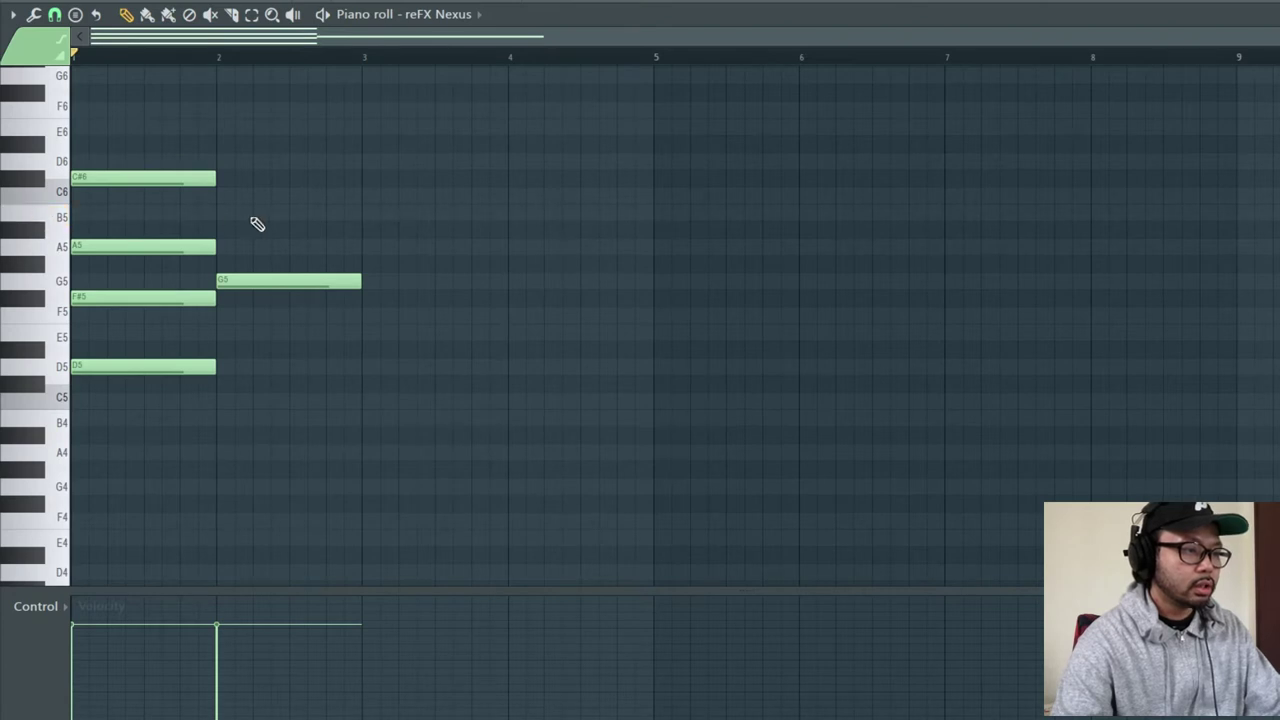
pyautogui.moveTo(253, 216)
pyautogui.mouseDown()
pyautogui.moveTo(283, 211)
pyautogui.moveTo(258, 214)
pyautogui.mouseUp()
pyautogui.click(57, 194)
pyautogui.click(43, 177)
pyautogui.moveTo(269, 180)
pyautogui.mouseDown()
pyautogui.moveTo(294, 176)
pyautogui.moveTo(251, 173)
pyautogui.mouseUp()
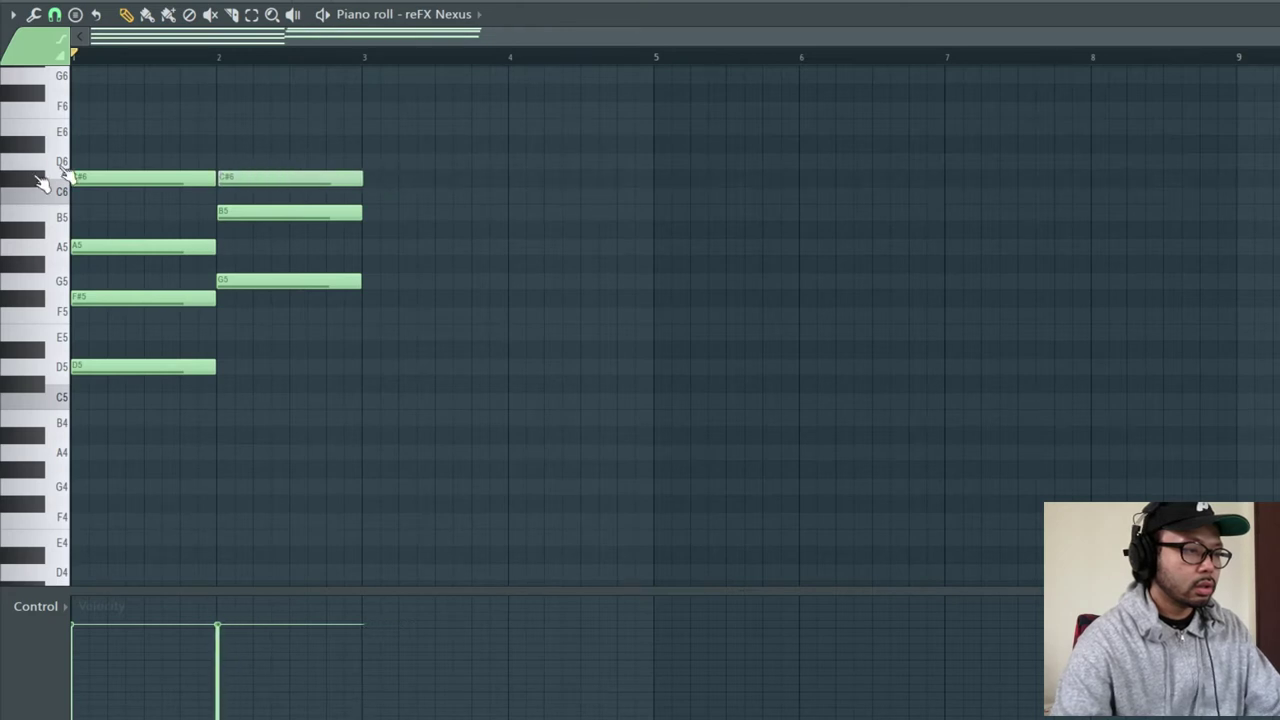
pyautogui.click(46, 137)
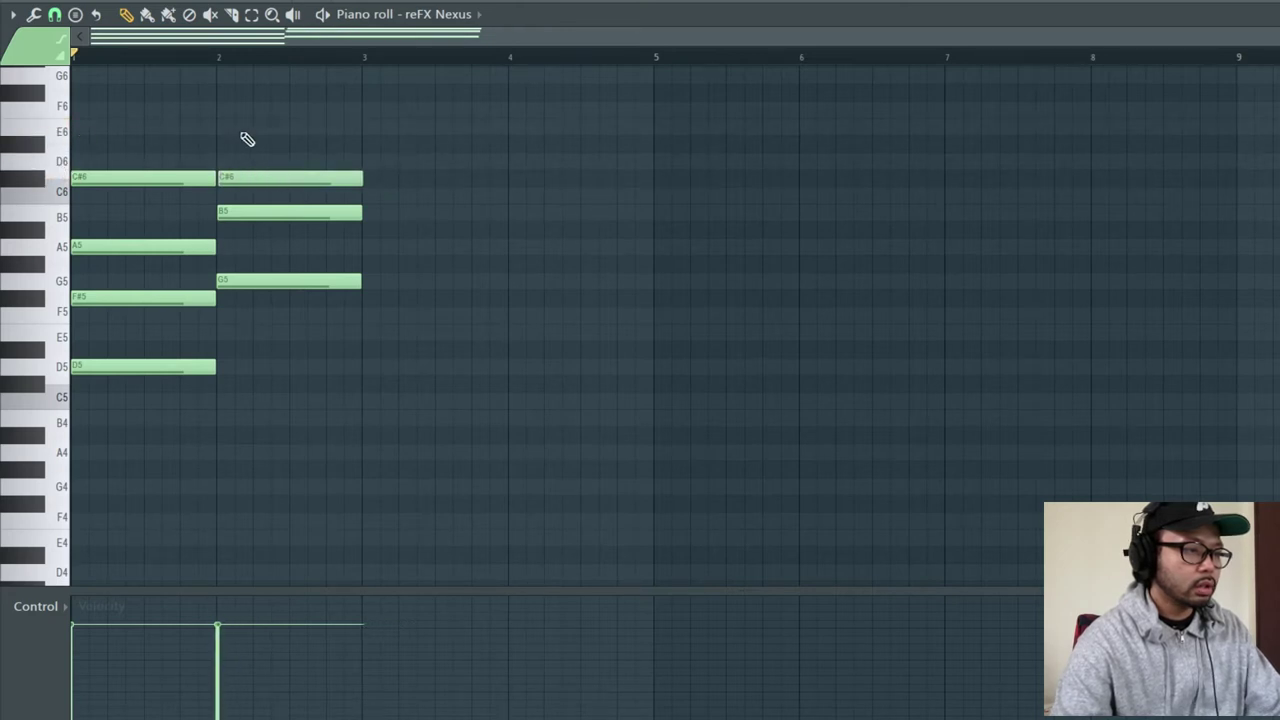
pyautogui.click(223, 128)
pyautogui.click(286, 128)
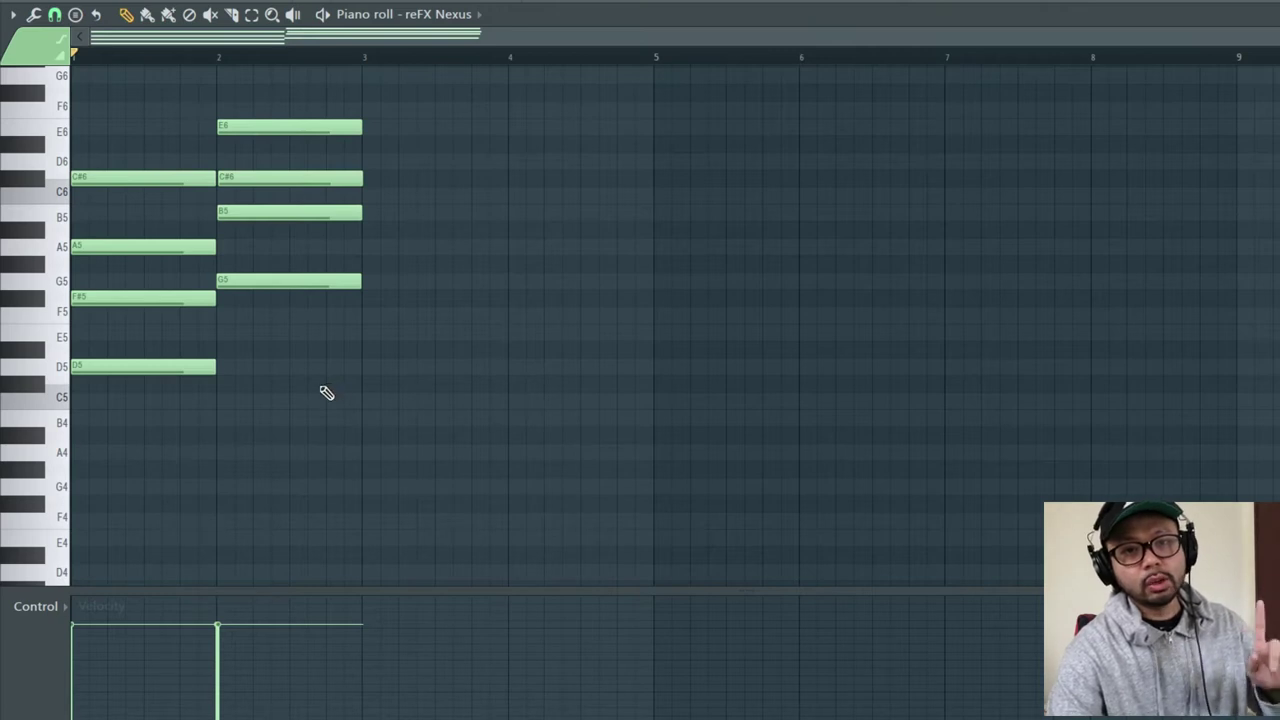
# Build the third chord in bar 3 from one-bar notes C5, E5, G5 and B5.
pyautogui.click(58, 400)
pyautogui.moveTo(397, 405)
pyautogui.mouseDown()
pyautogui.moveTo(431, 400)
pyautogui.moveTo(409, 401)
pyautogui.mouseUp()
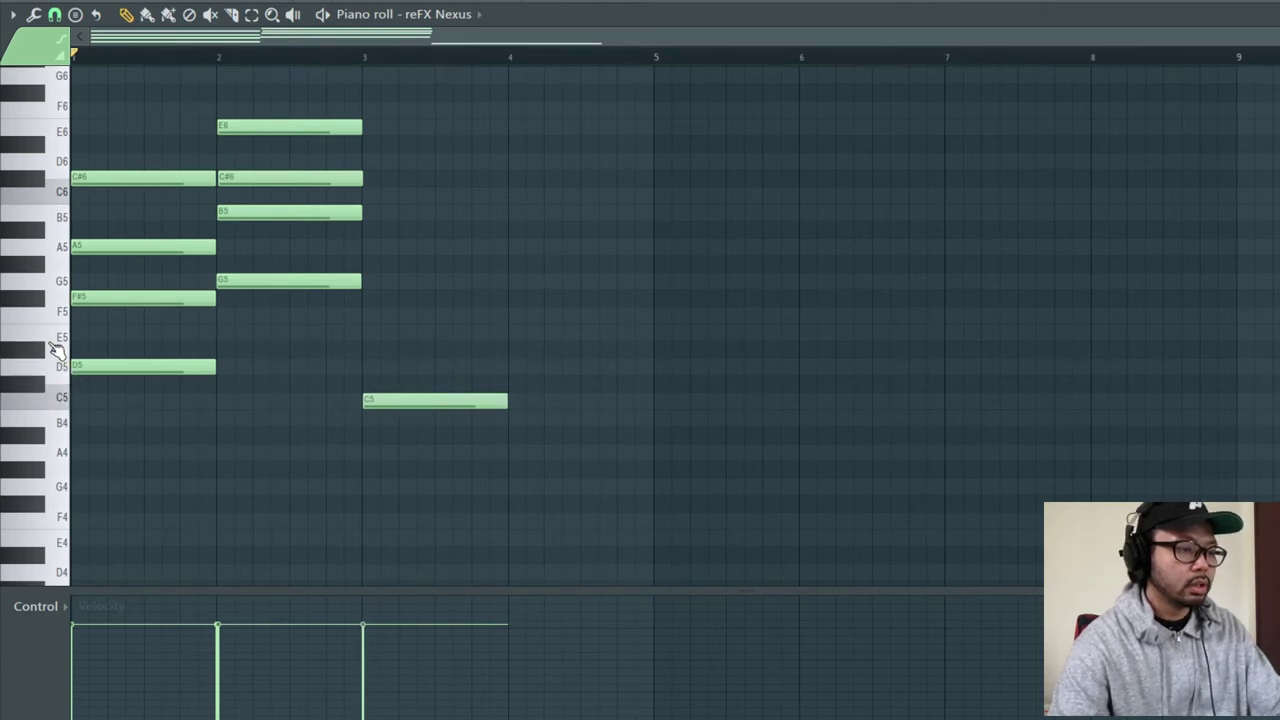
pyautogui.click(386, 331)
pyautogui.moveTo(463, 330); pyautogui.dragTo(452, 331)
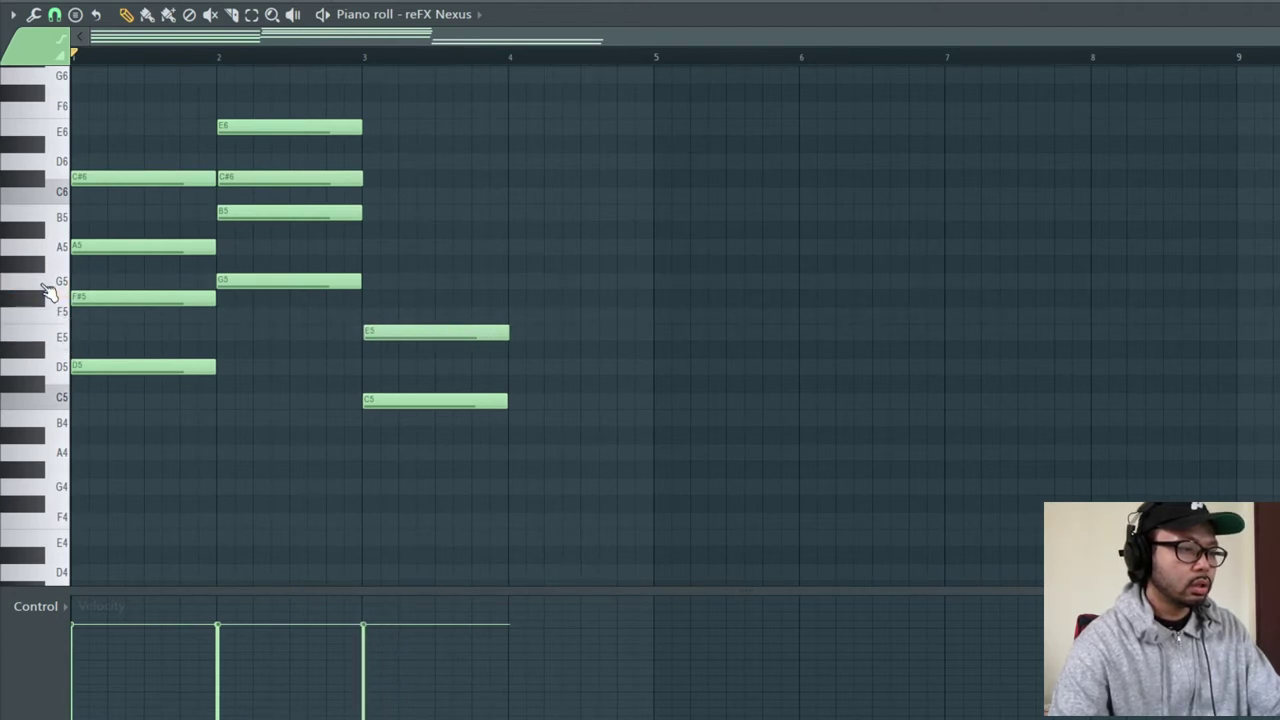
pyautogui.click(389, 280)
pyautogui.moveTo(449, 280); pyautogui.dragTo(432, 284)
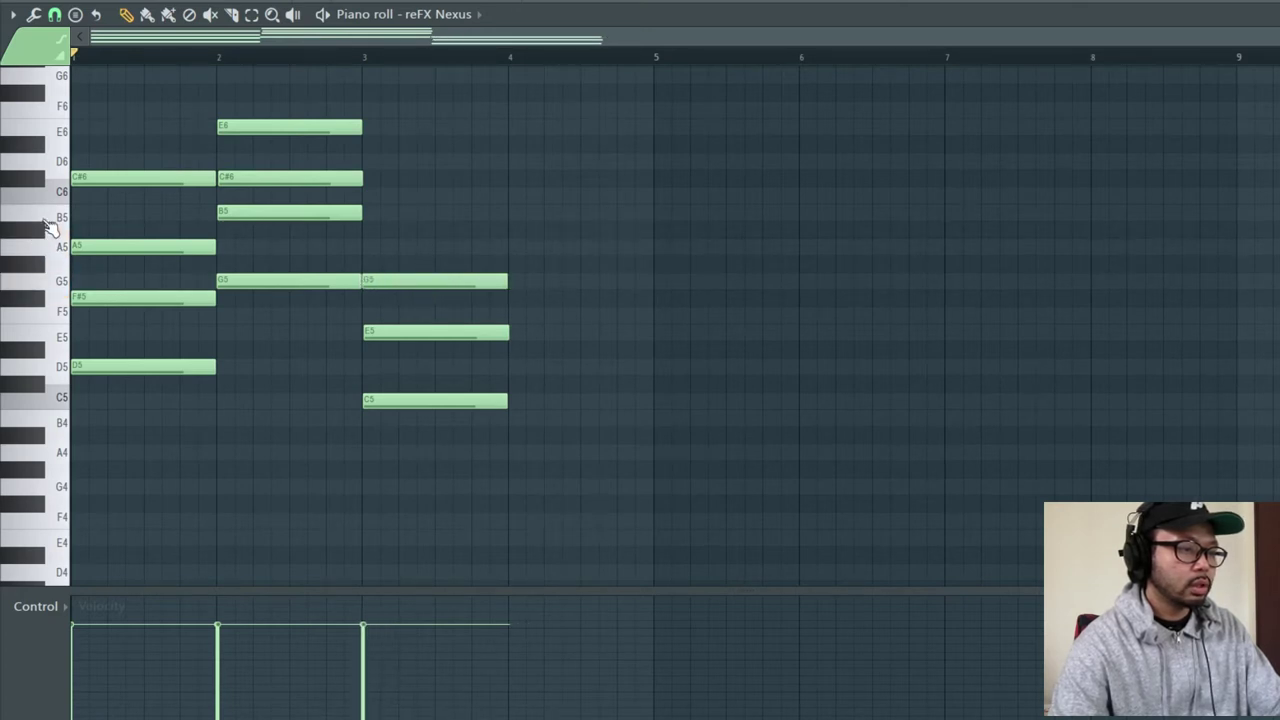
pyautogui.click(432, 214)
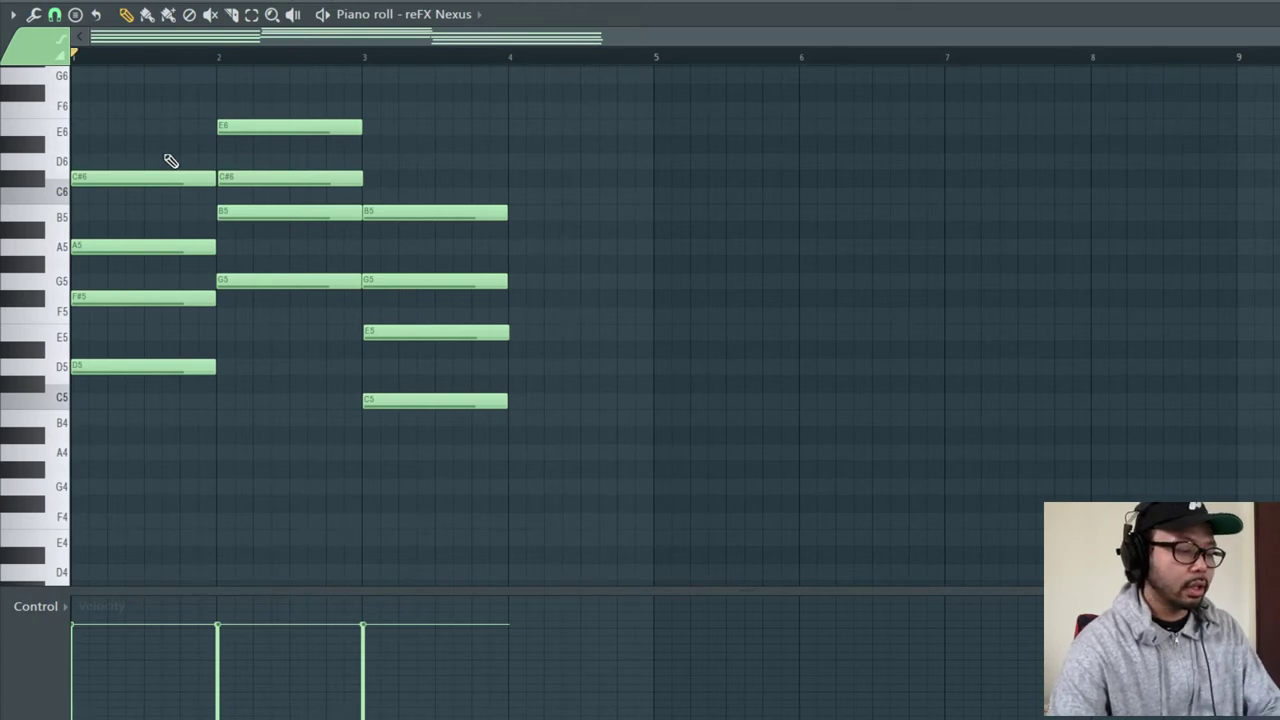
# Copy the four-note chord from bar 1 into bar 4.
pyautogui.moveTo(169, 123); pyautogui.dragTo(169, 491)
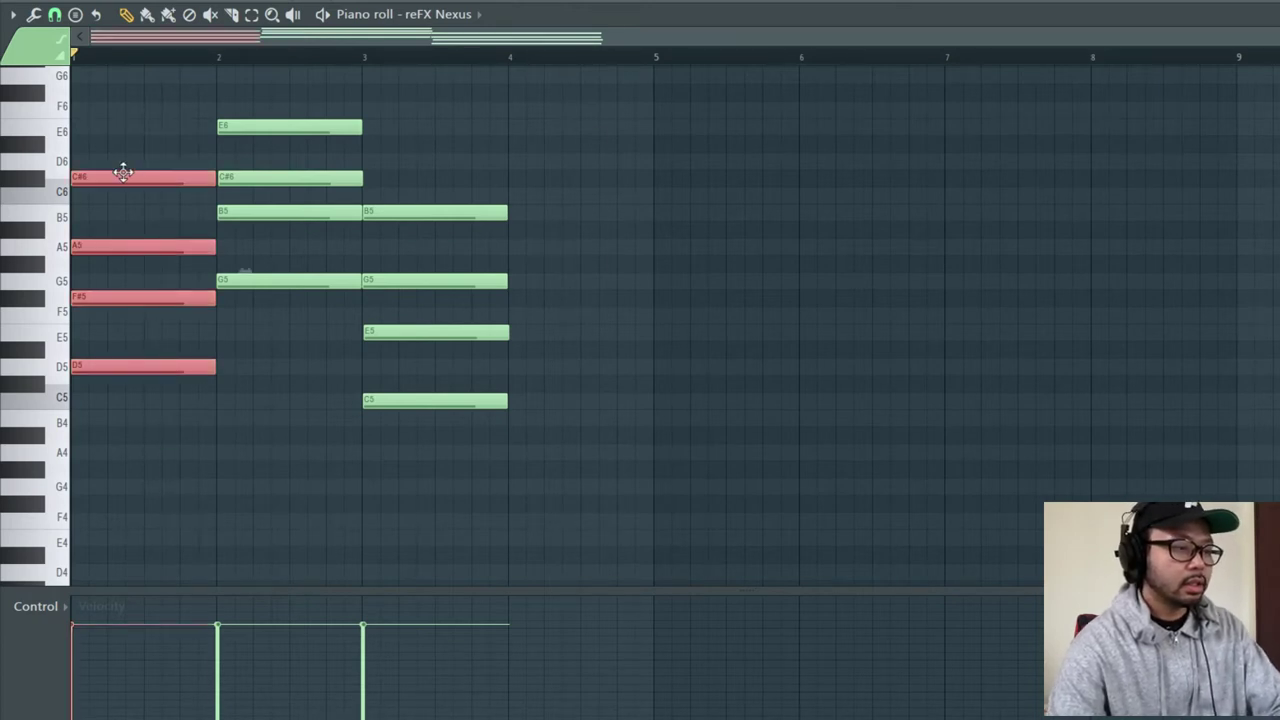
pyautogui.moveTo(120, 171); pyautogui.dragTo(555, 180)
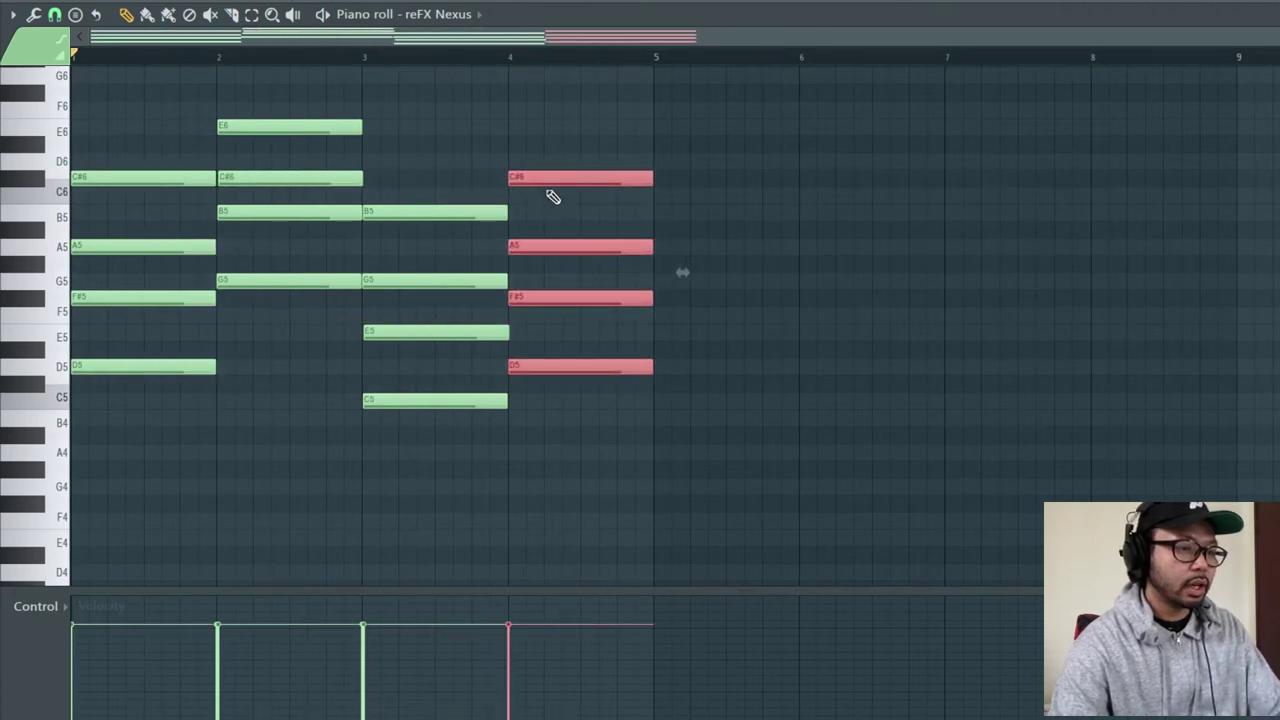
pyautogui.click(660, 48)
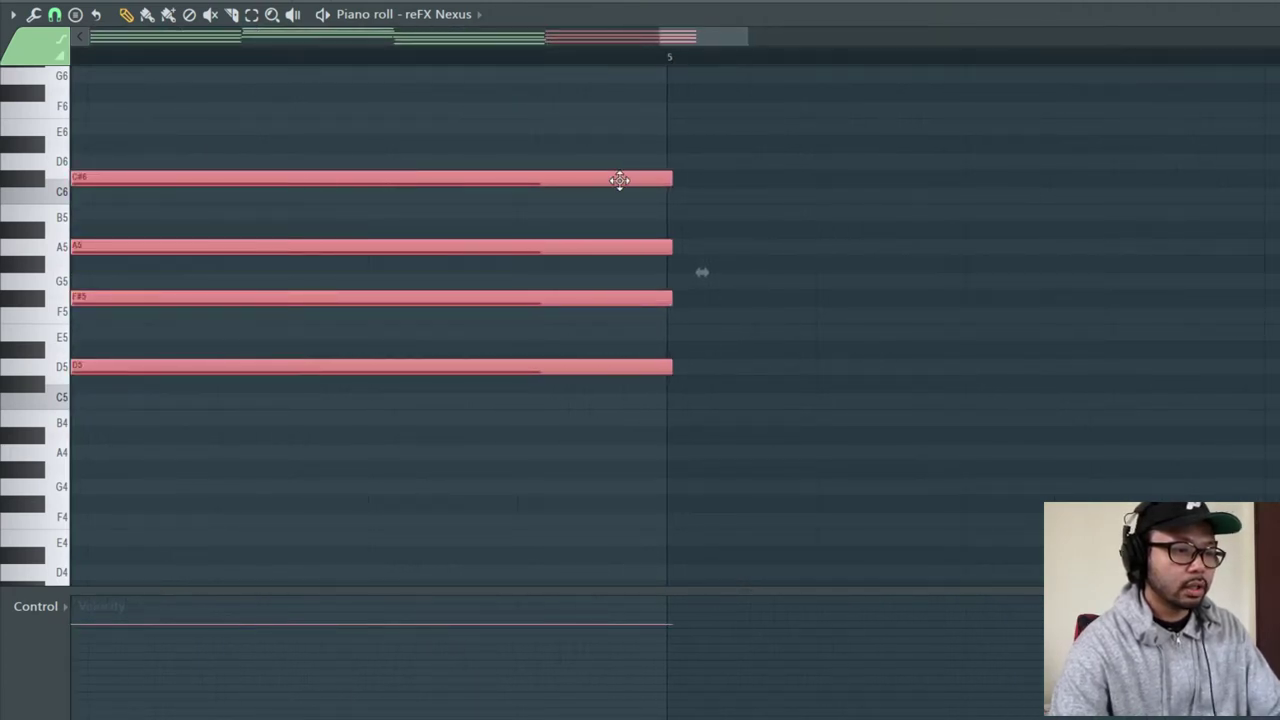
# Slightly vary the velocities of all notes and play back the four-bar progression.
pyautogui.hotkey('ctrl', 'a')
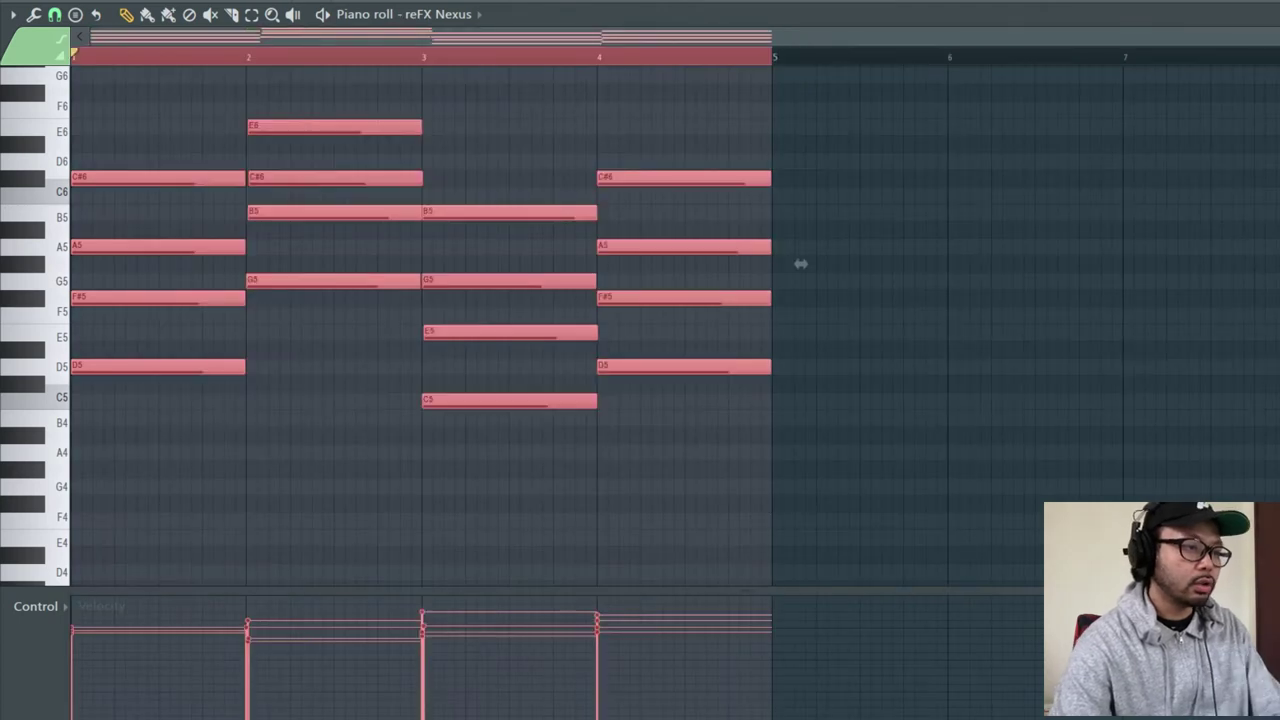
pyautogui.press('space')
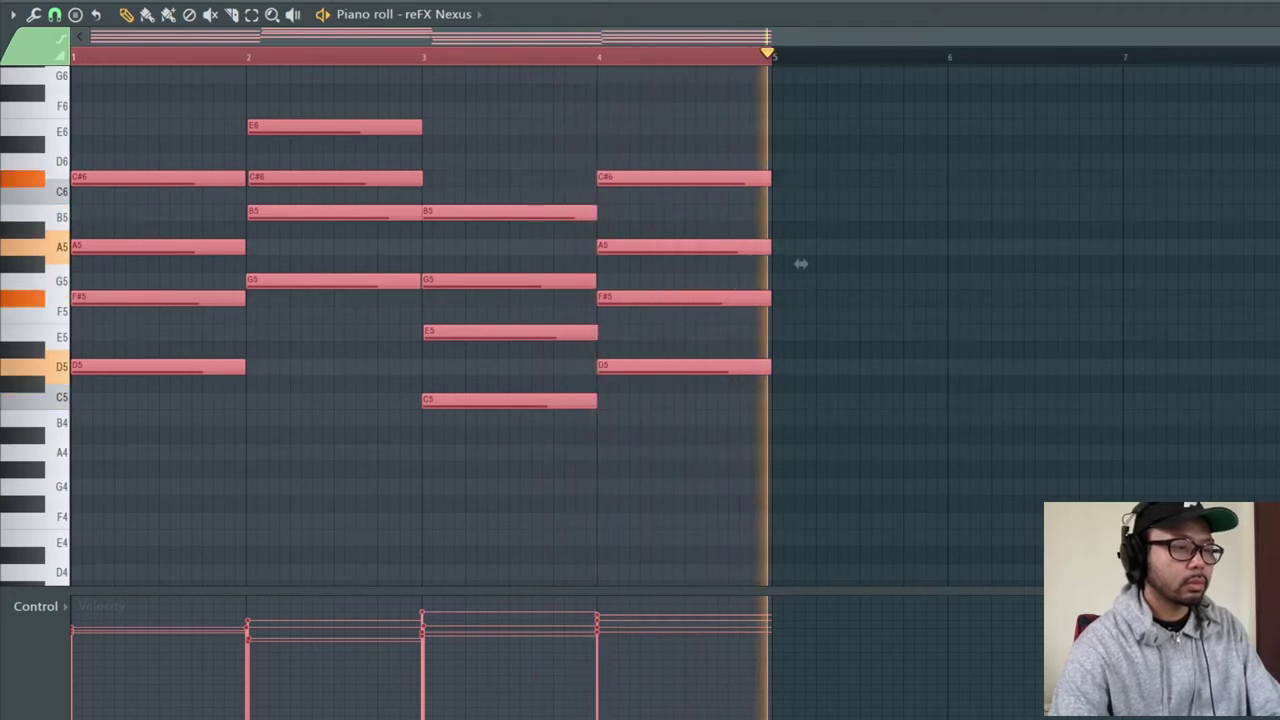
pyautogui.press('space')
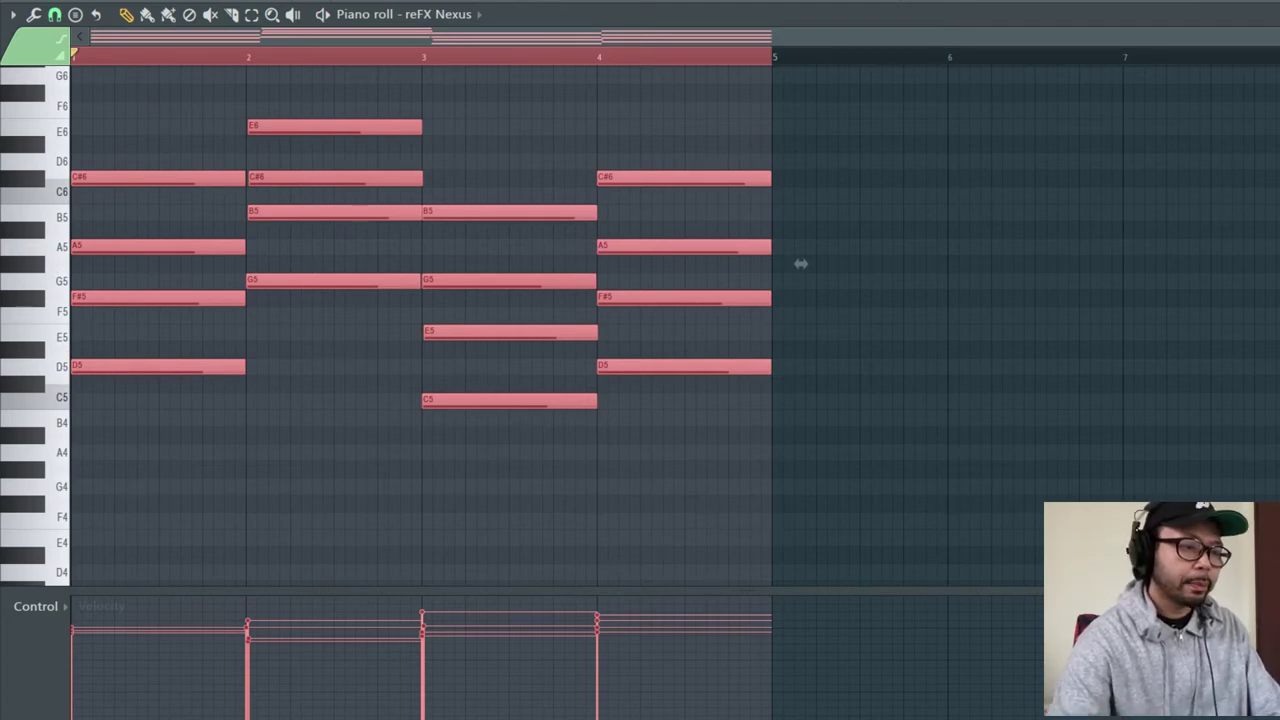
# Place Pattern 1 on Track 1 of the playlist, starting at bar 1.
pyautogui.press('F5')
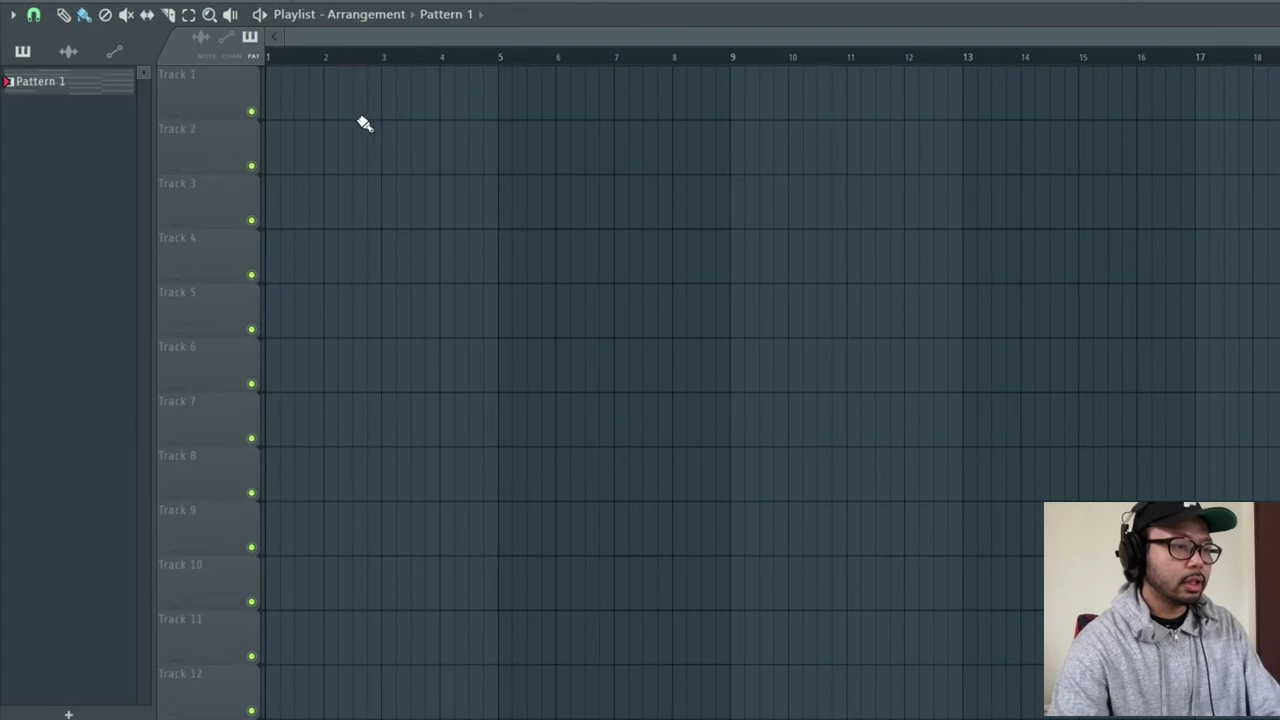
pyautogui.click(451, 111)
pyautogui.moveTo(451, 111); pyautogui.dragTo(266, 125)
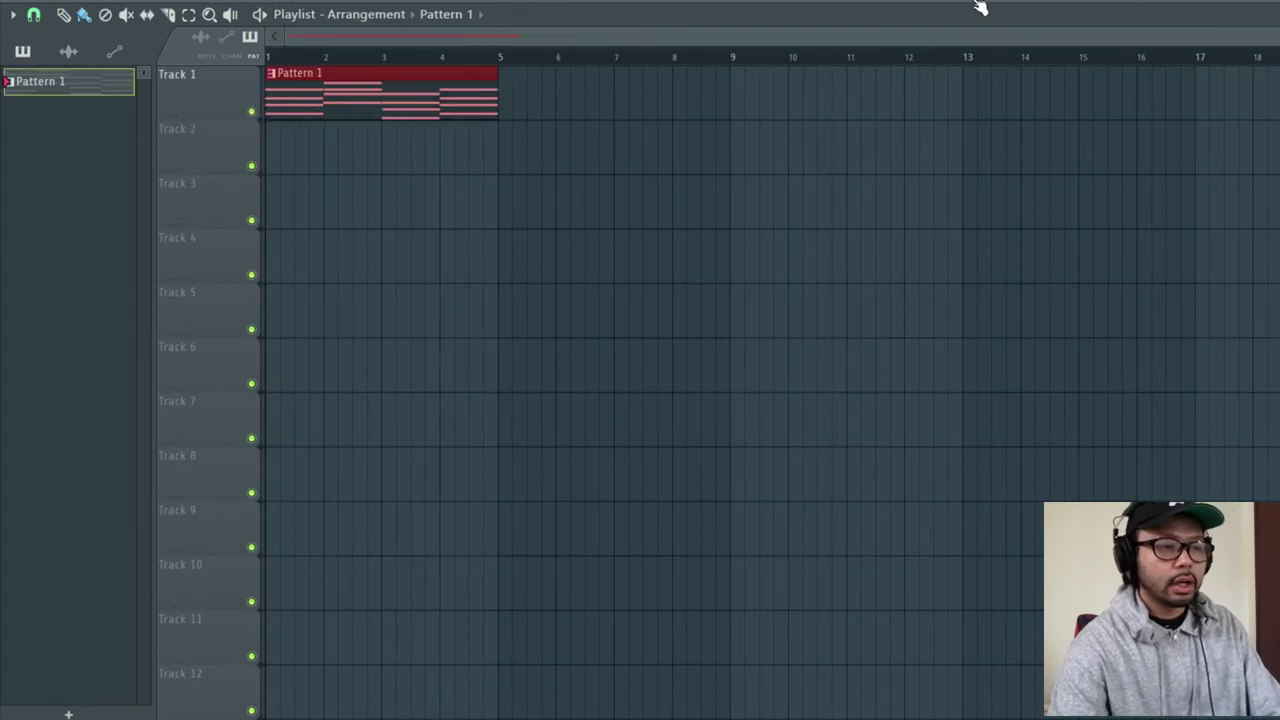
# Add a second reFX Nexus instrument channel and position its window over the piano roll.
pyautogui.press('F7')
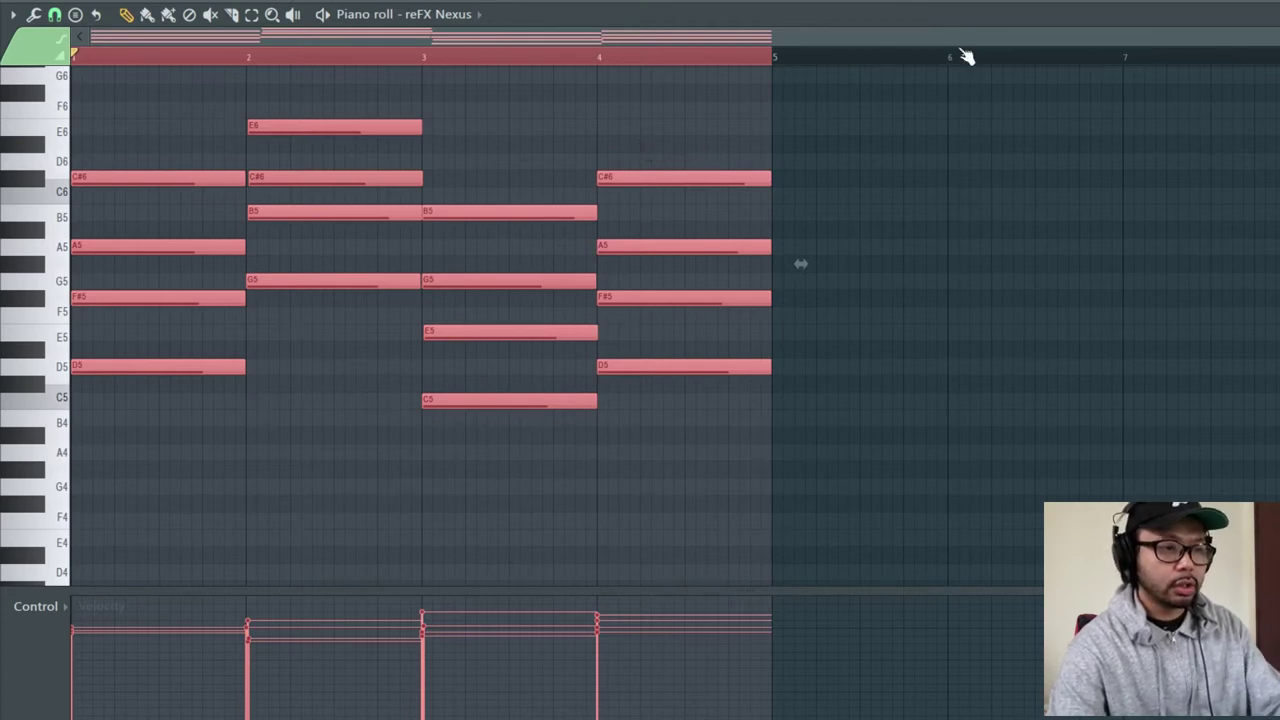
pyautogui.press('F6')
pyautogui.click(400, 260)
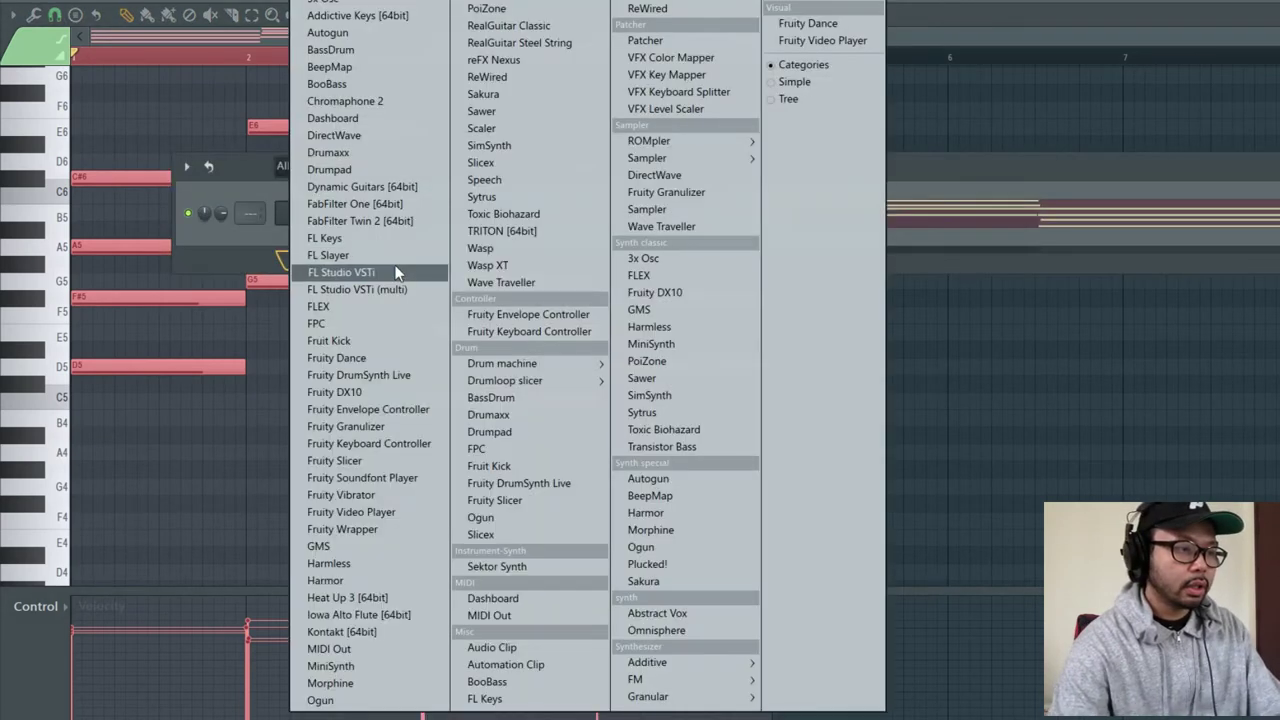
pyautogui.click(526, 59)
pyautogui.moveTo(526, 218); pyautogui.dragTo(928, 127)
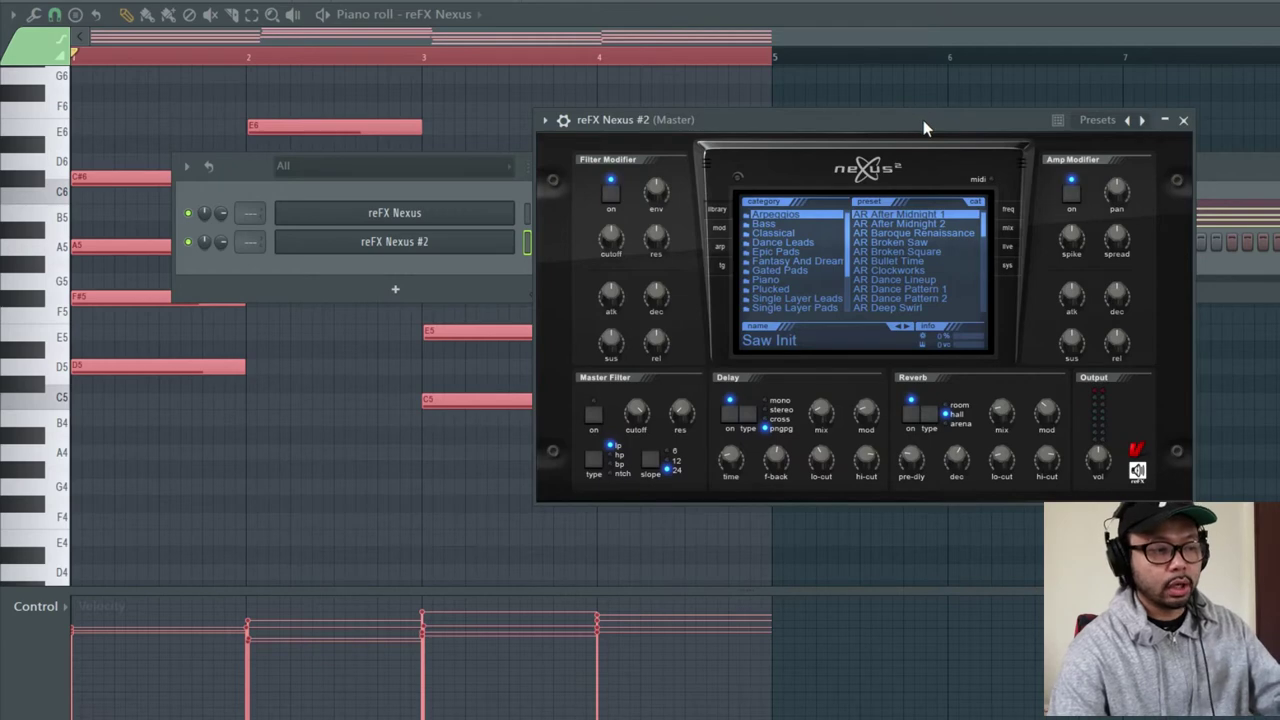
pyautogui.moveTo(920, 126); pyautogui.dragTo(789, 136)
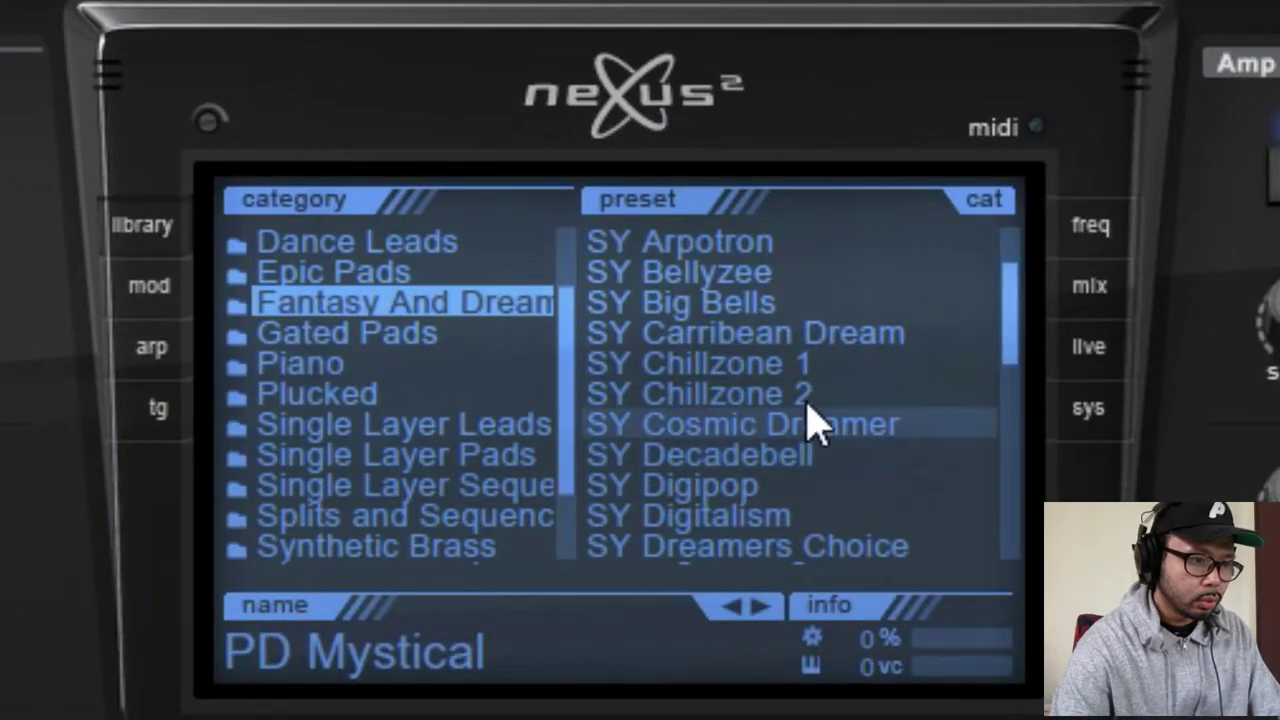
# Load the SY Chillzone 1 preset in reFX Nexus #2 and copy the four-bar chord progression into its piano roll.
pyautogui.click(805, 365)
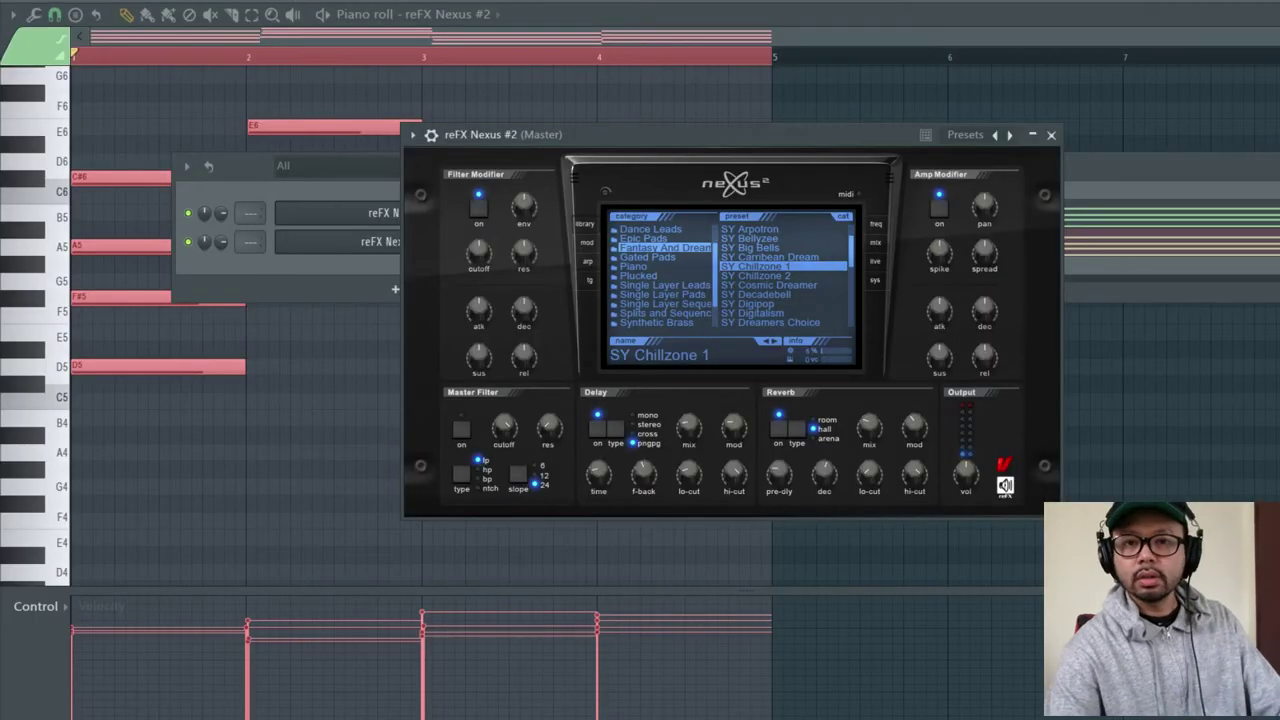
pyautogui.click(923, 12)
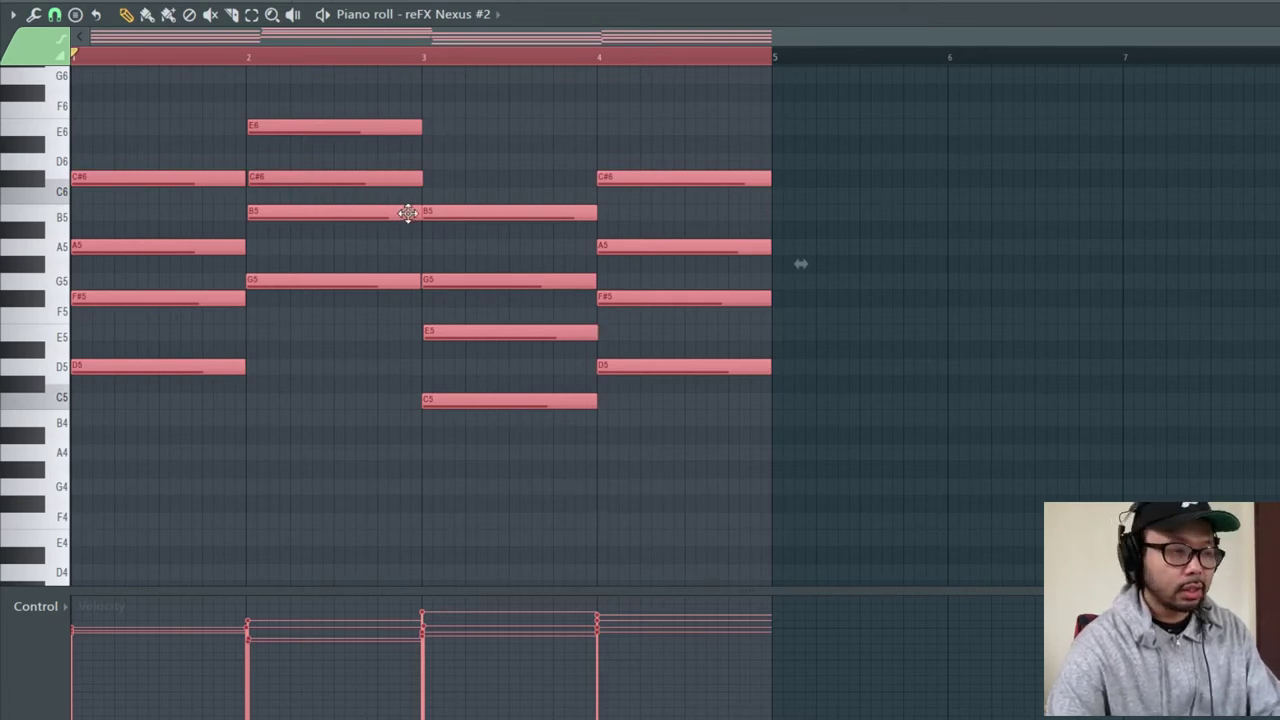
pyautogui.scroll(-6, 389, 212)
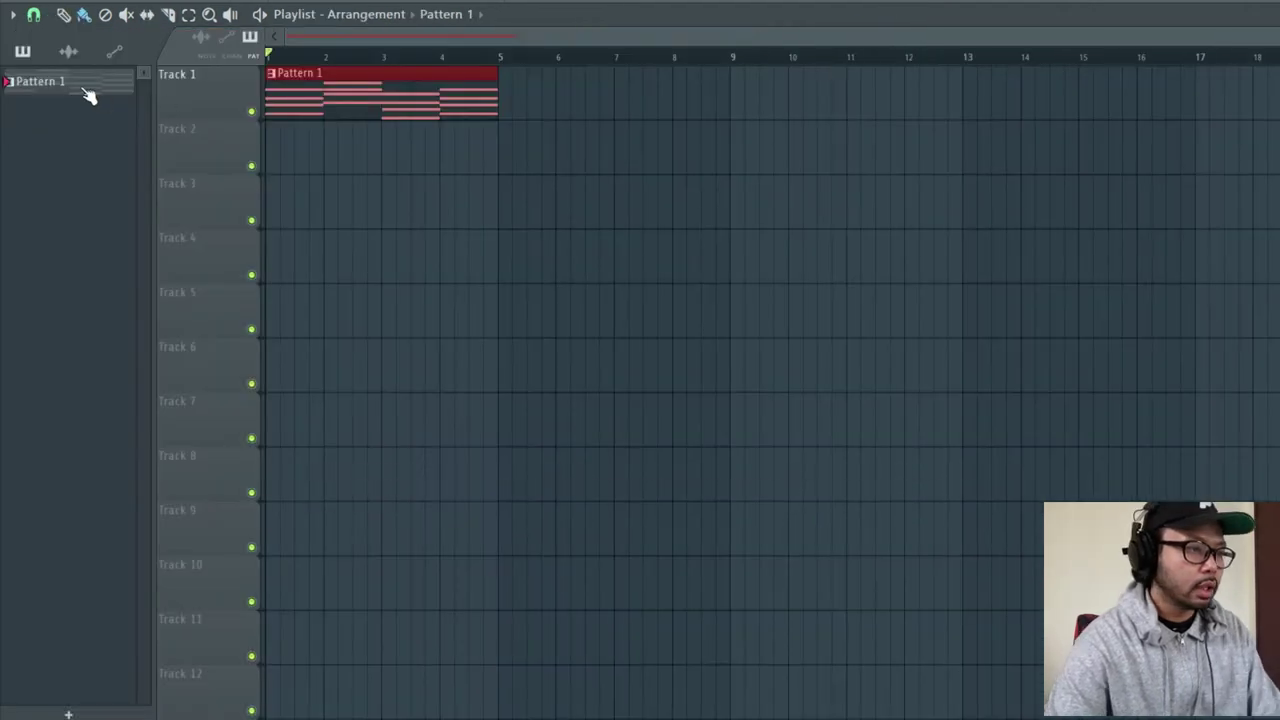
# Split Pattern 1 by channel and place the reFX Nexus #2 pattern on Track 2 at bar 1.
pyautogui.rightClick(88, 92)
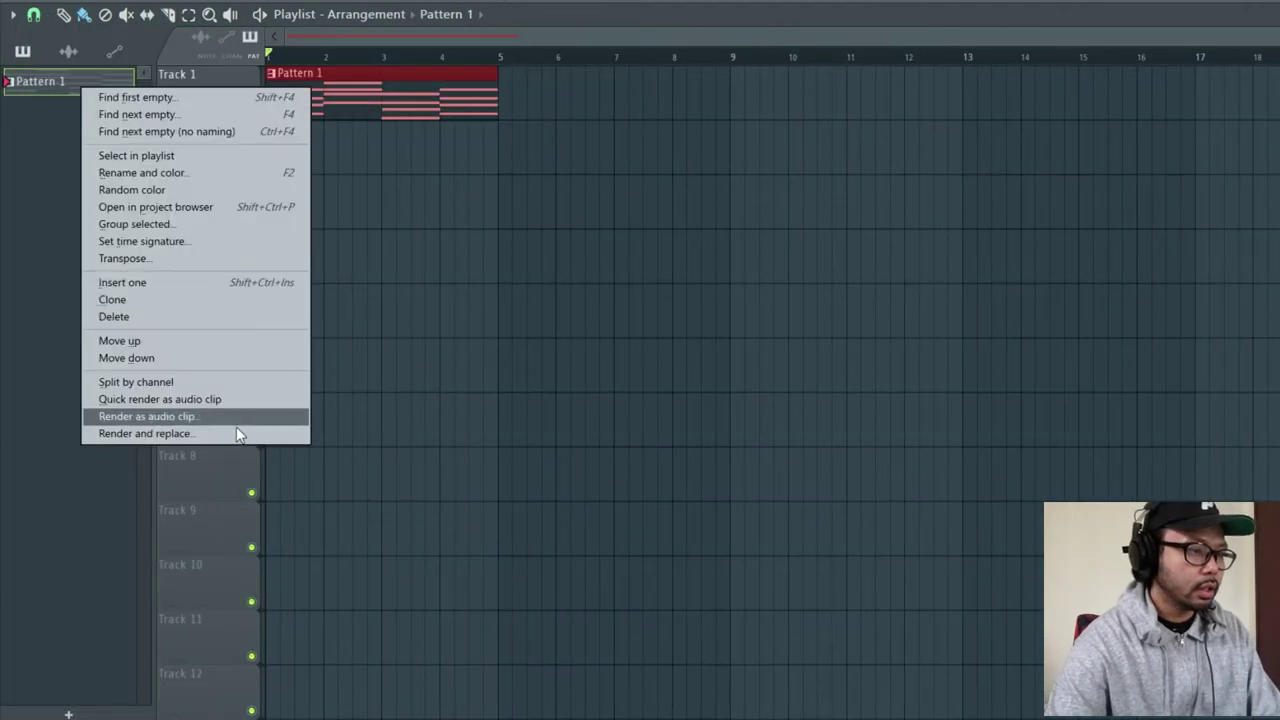
pyautogui.click(229, 382)
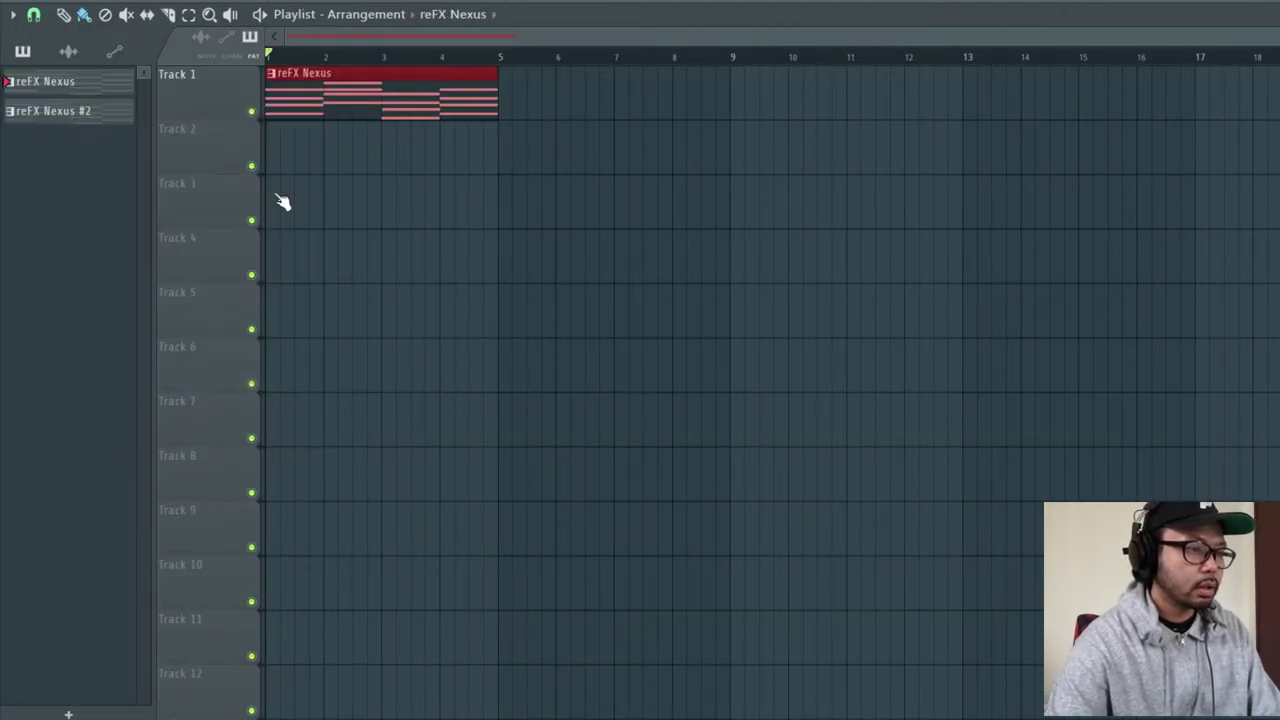
pyautogui.moveTo(343, 163)
pyautogui.mouseDown()
pyautogui.moveTo(489, 149)
pyautogui.moveTo(146, 165)
pyautogui.mouseUp()
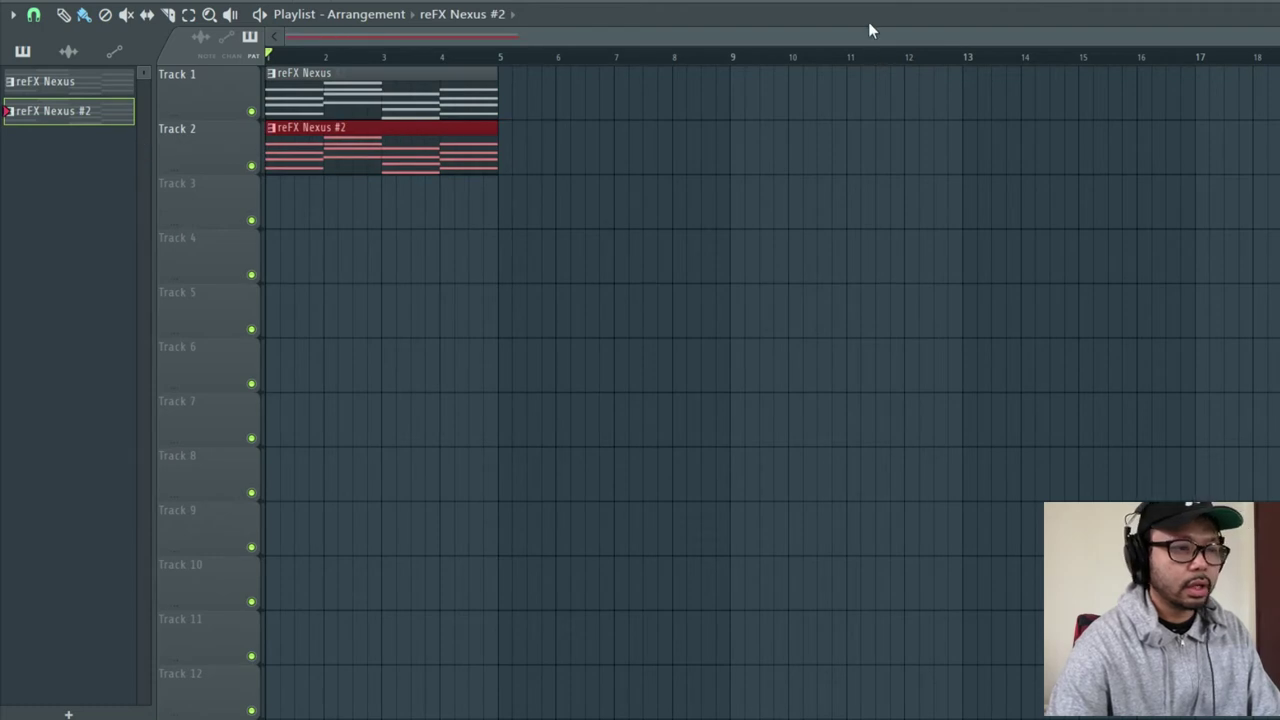
# Add a third reFX Nexus channel in Pattern 3 with the four-bar chords one octave higher, and play them back.
pyautogui.click(995, 2)
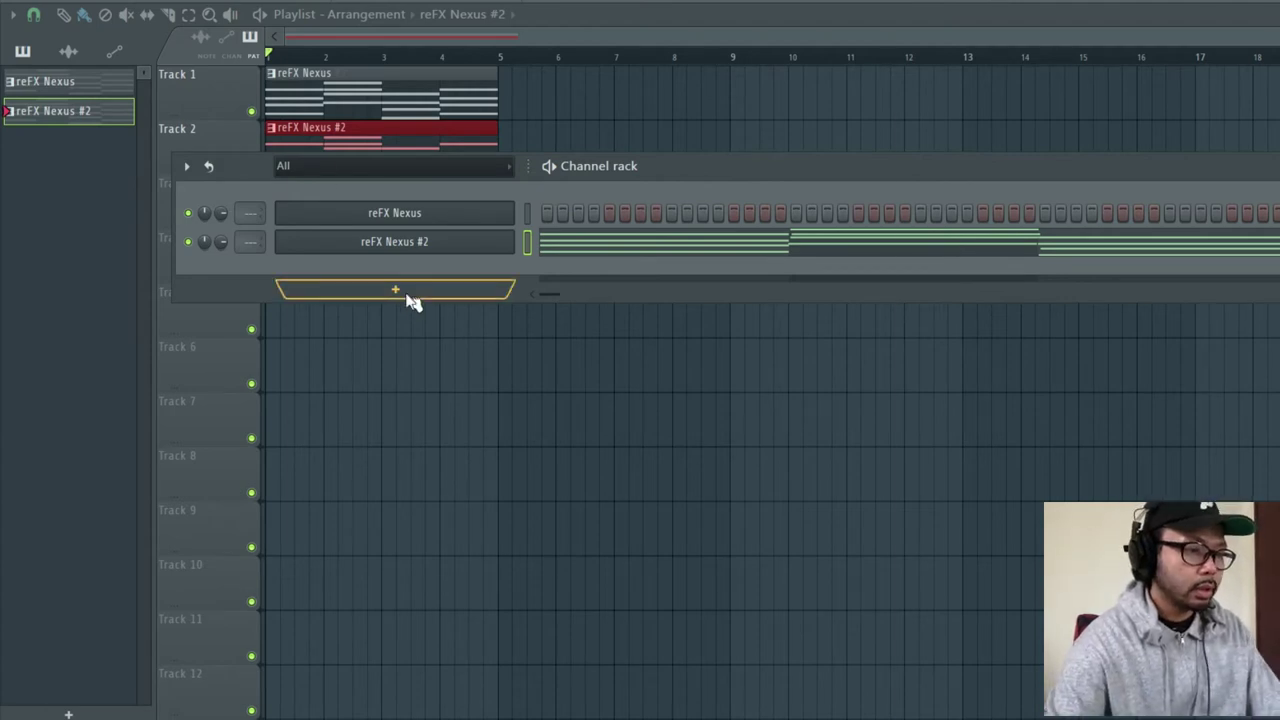
pyautogui.click(408, 296)
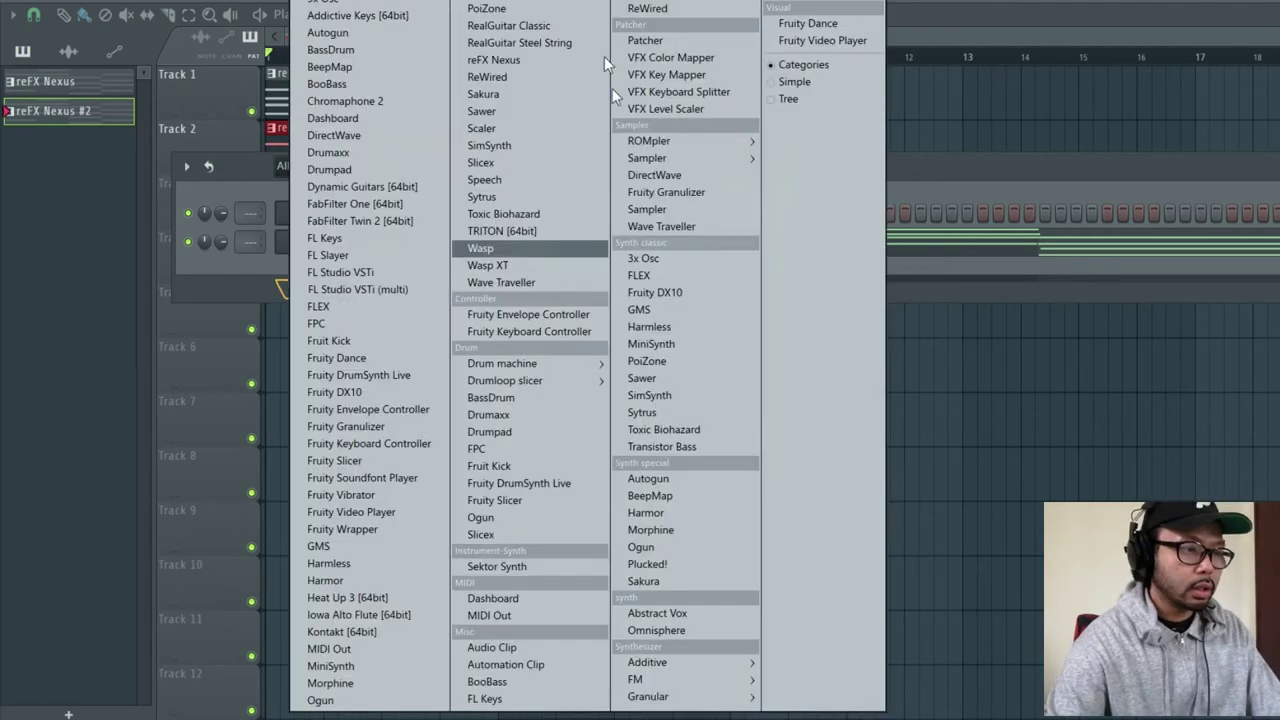
pyautogui.click(231, 297)
pyautogui.click(341, 291)
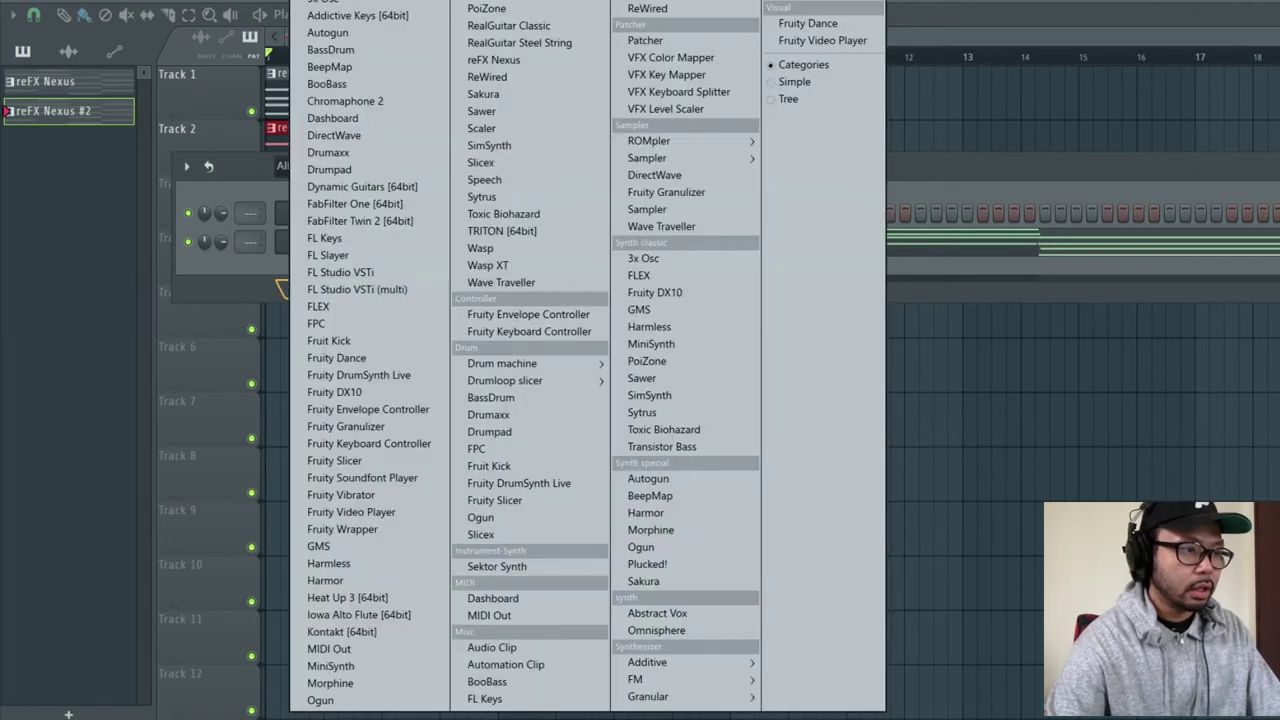
pyautogui.click(572, 64)
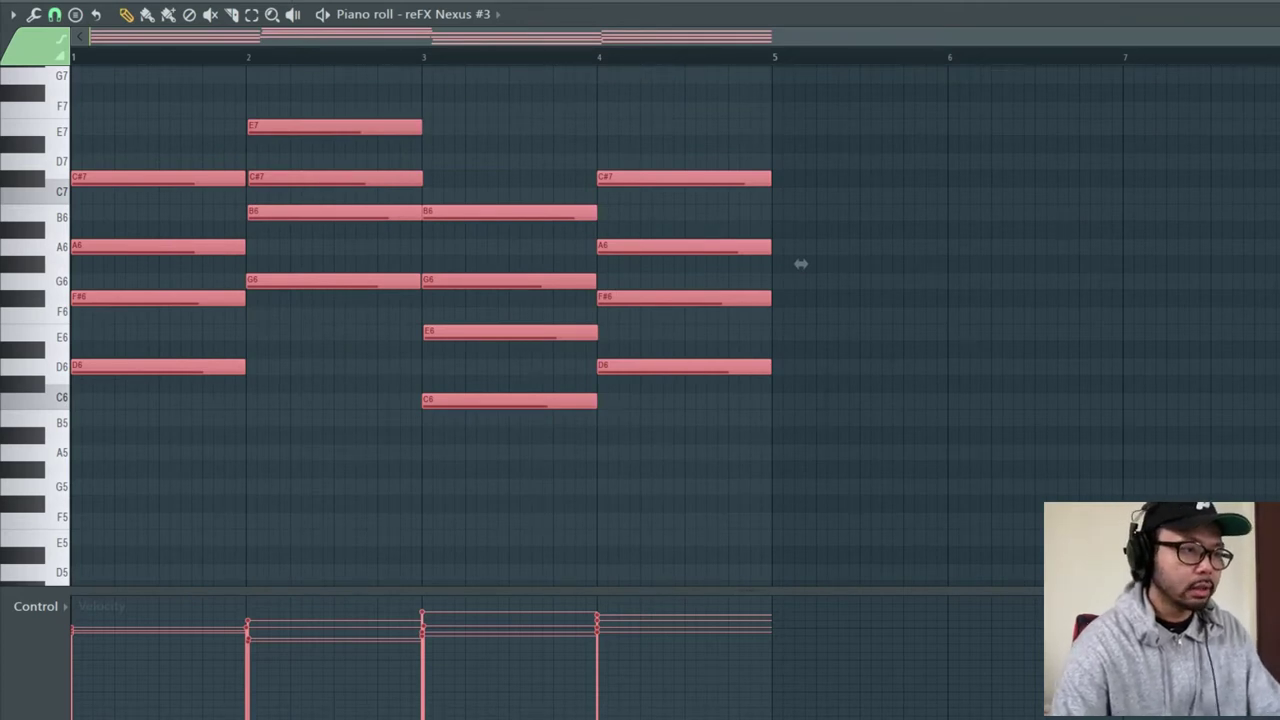
pyautogui.press('space')
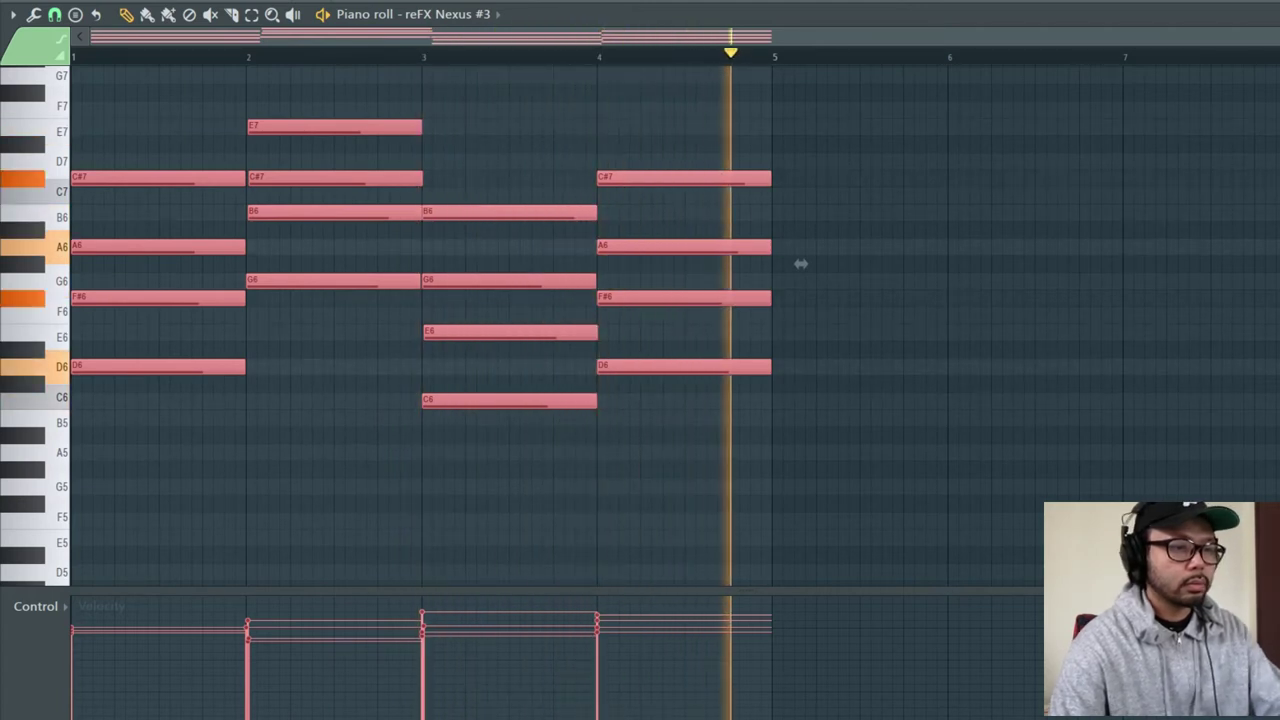
pyautogui.press('space')
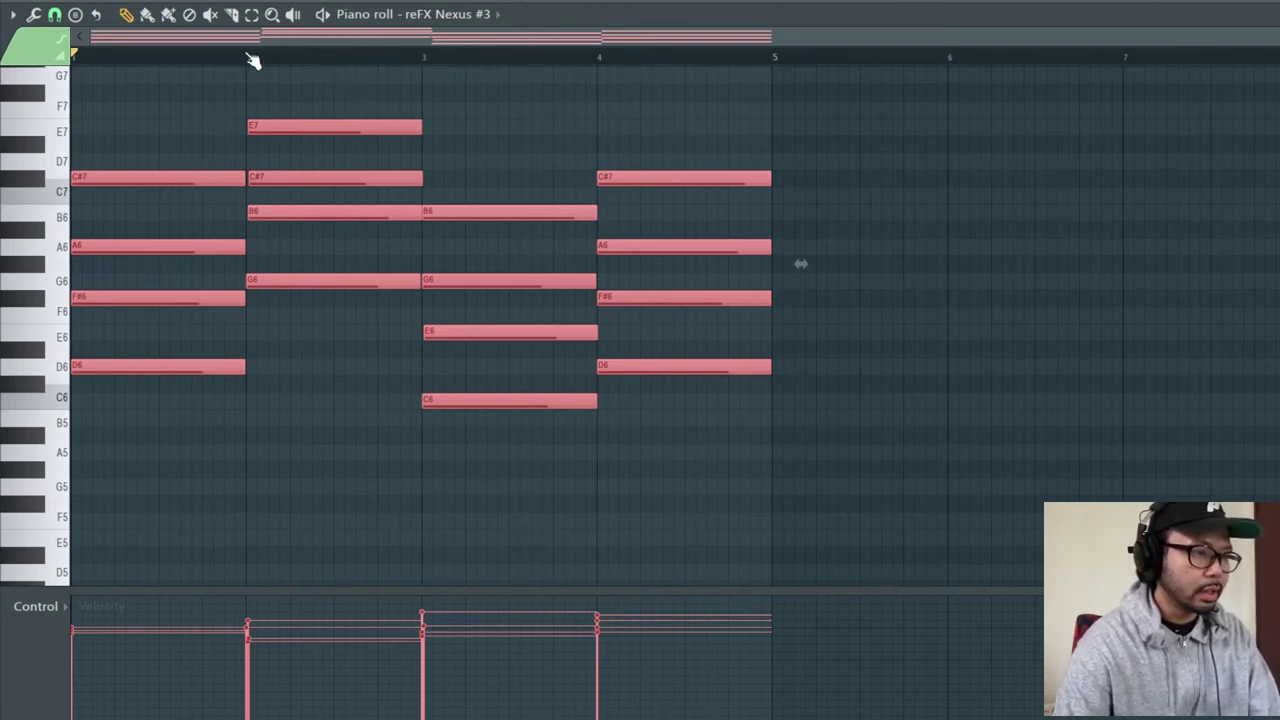
# Delete D6 from bar 1, C6 and E6 from bar 3, and D6 and F#6 from bar 4.
pyautogui.scroll(2, 252, 60)
pyautogui.rightClick(154, 368)
pyautogui.rightClick(614, 400)
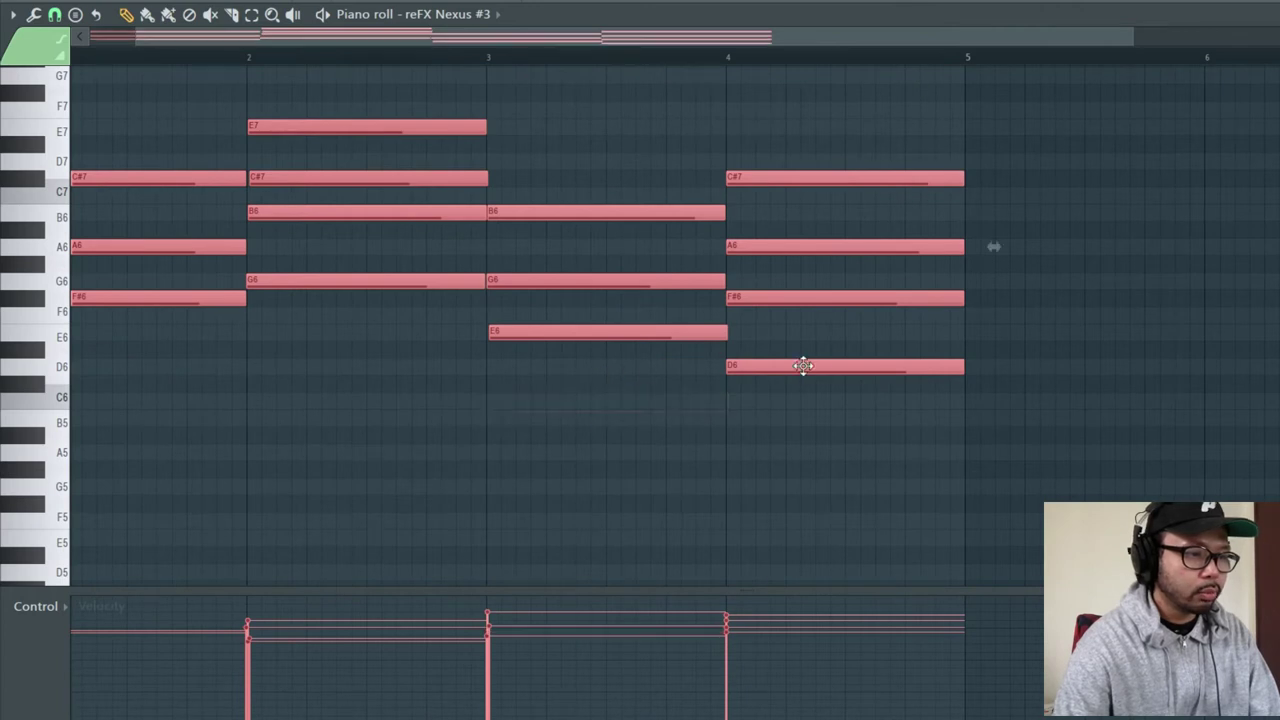
pyautogui.rightClick(730, 367)
pyautogui.rightClick(670, 334)
pyautogui.rightClick(803, 299)
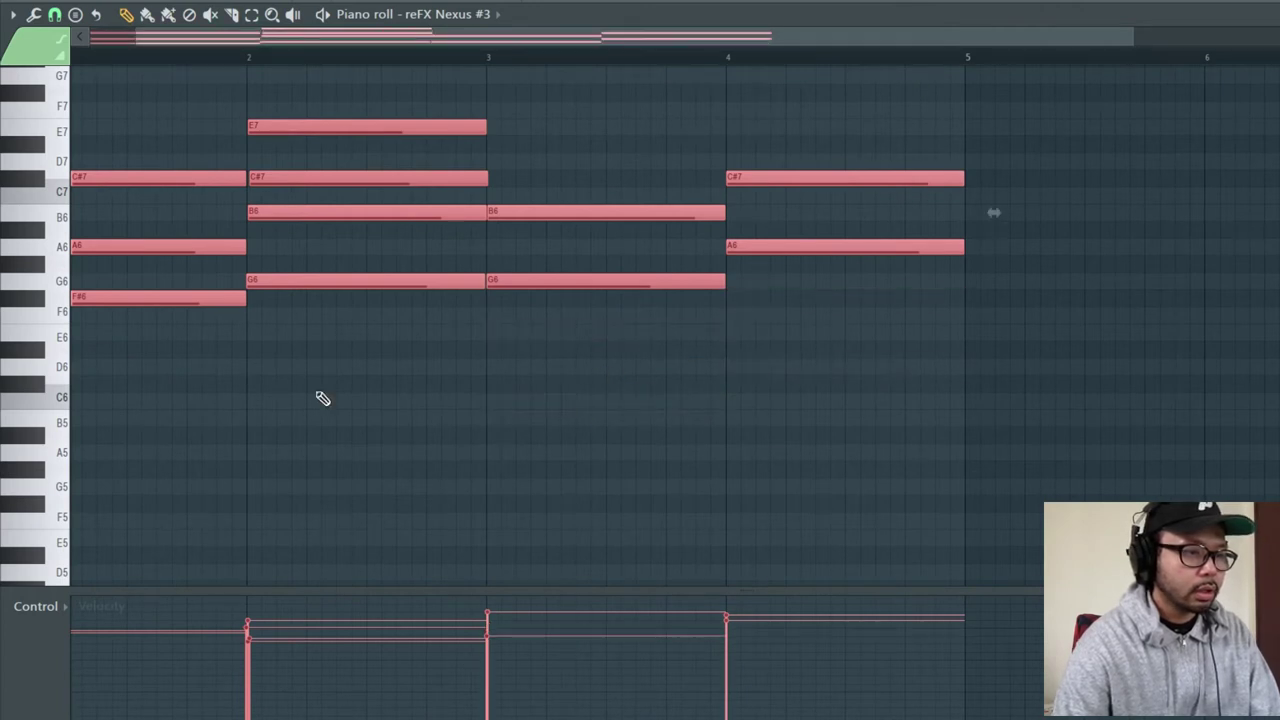
# Delete F#6 from bar 1 and G6 and B6 from bar 2, and play back the remaining two-note chords.
pyautogui.rightClick(204, 296)
pyautogui.rightClick(430, 280)
pyautogui.click(397, 243)
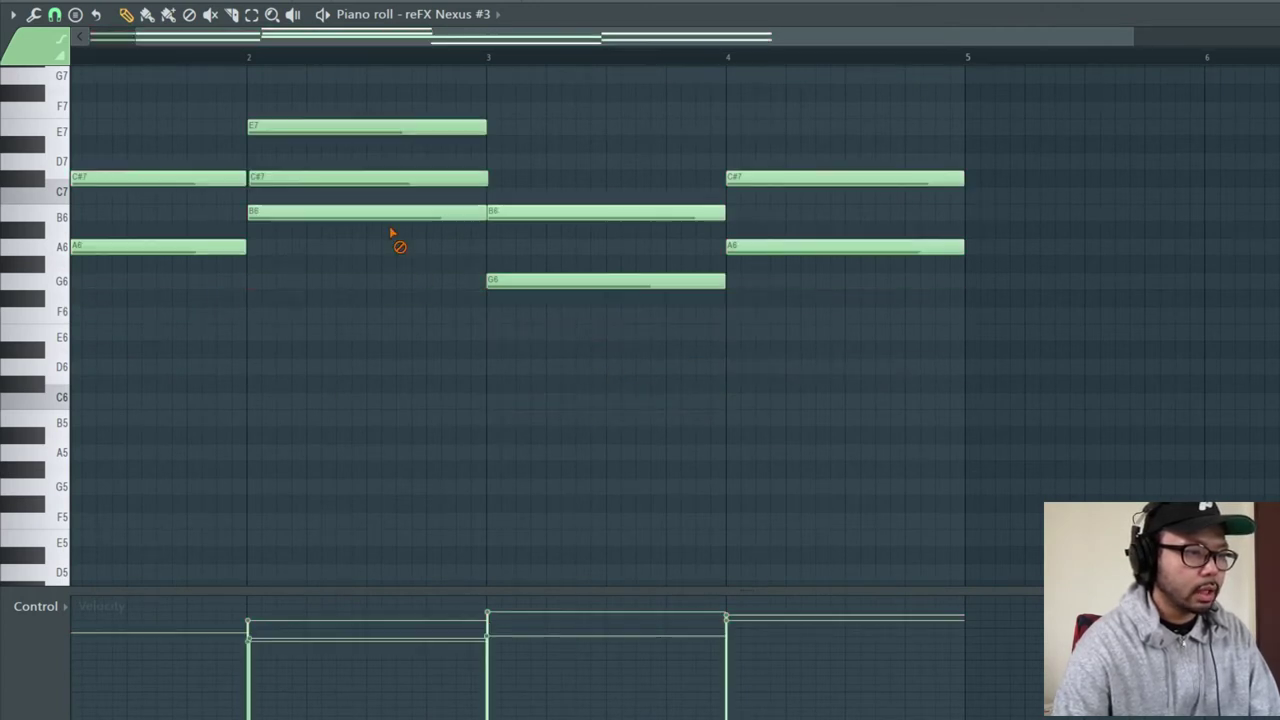
pyautogui.rightClick(357, 213)
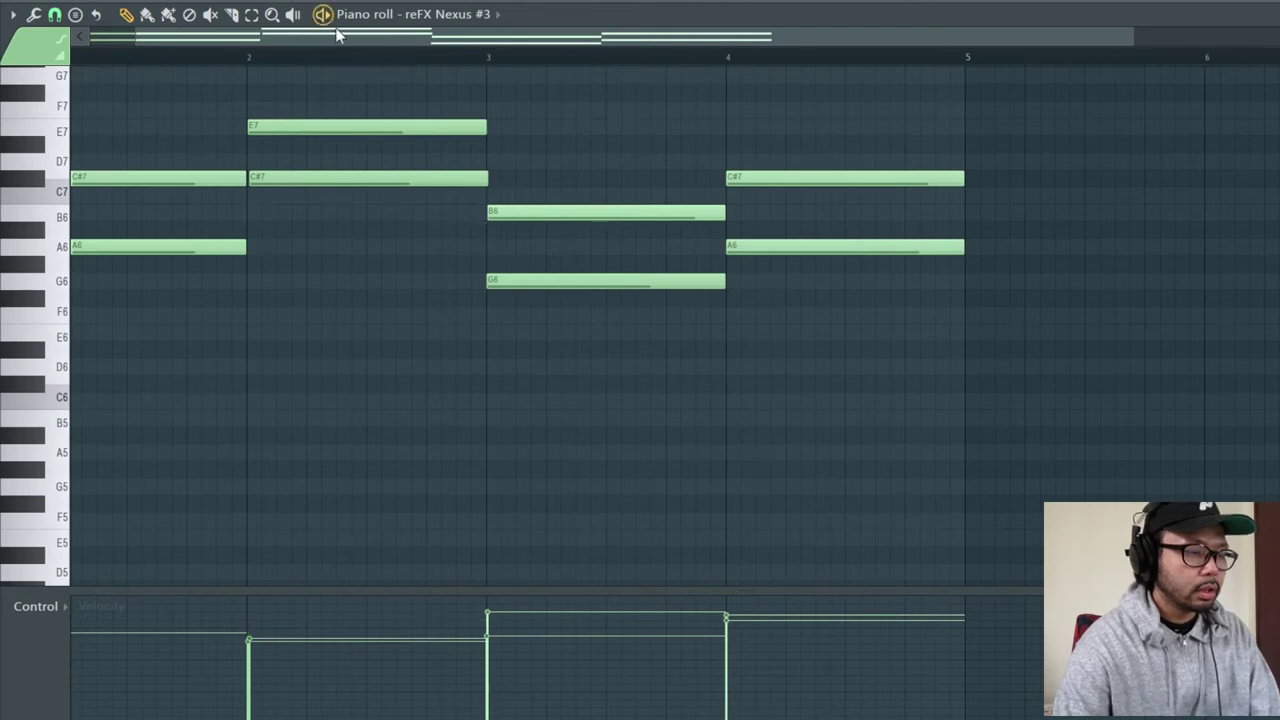
pyautogui.scroll(-1, 355, 60)
pyautogui.scroll(-1, 355, 60)
pyautogui.press('space')
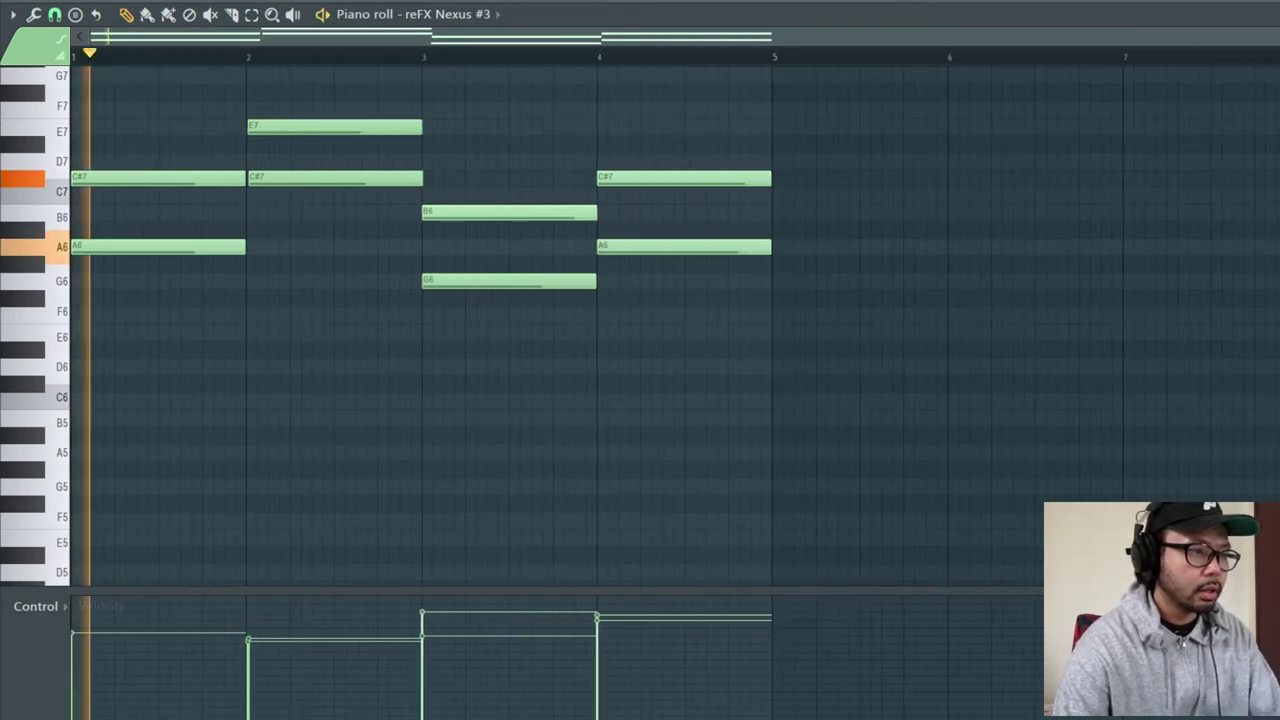
pyautogui.press('space')
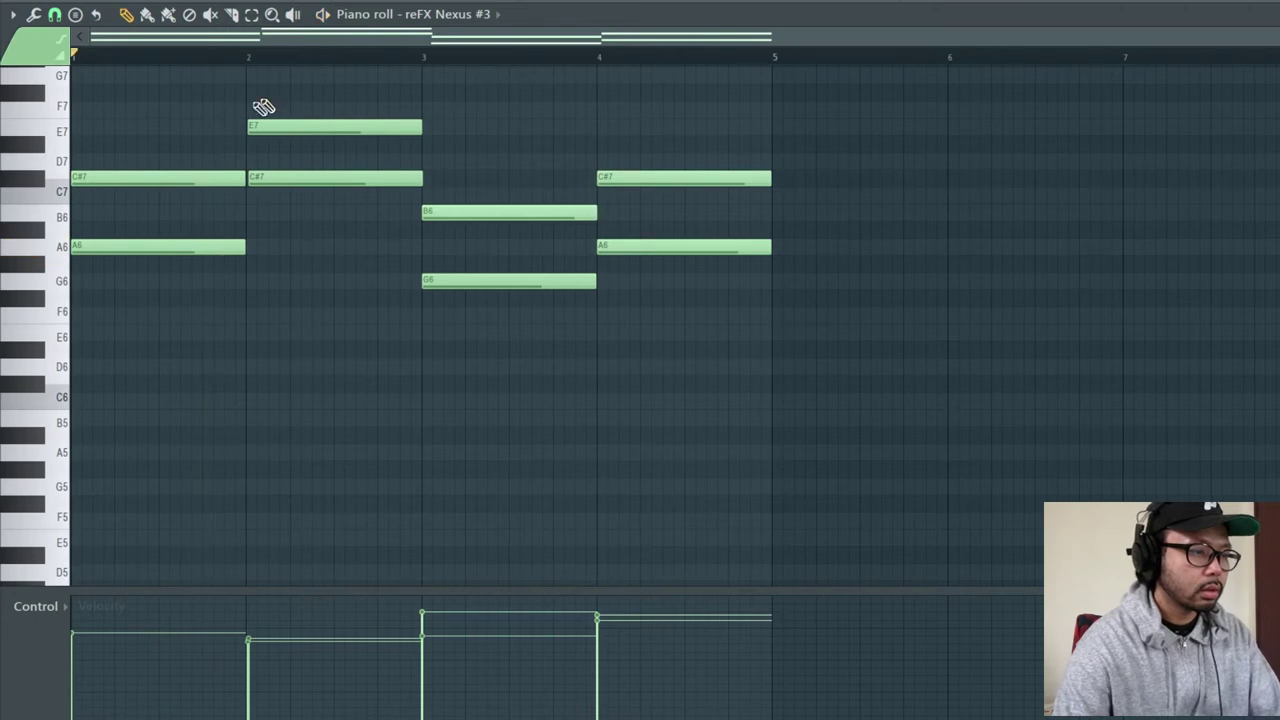
# Shorten bar 1's notes to about one beat, with A6 on beat 2 and C#7 on beat 4, and play them back.
pyautogui.moveTo(240, 182)
pyautogui.mouseDown()
pyautogui.moveTo(118, 185)
pyautogui.moveTo(231, 178)
pyautogui.mouseUp()
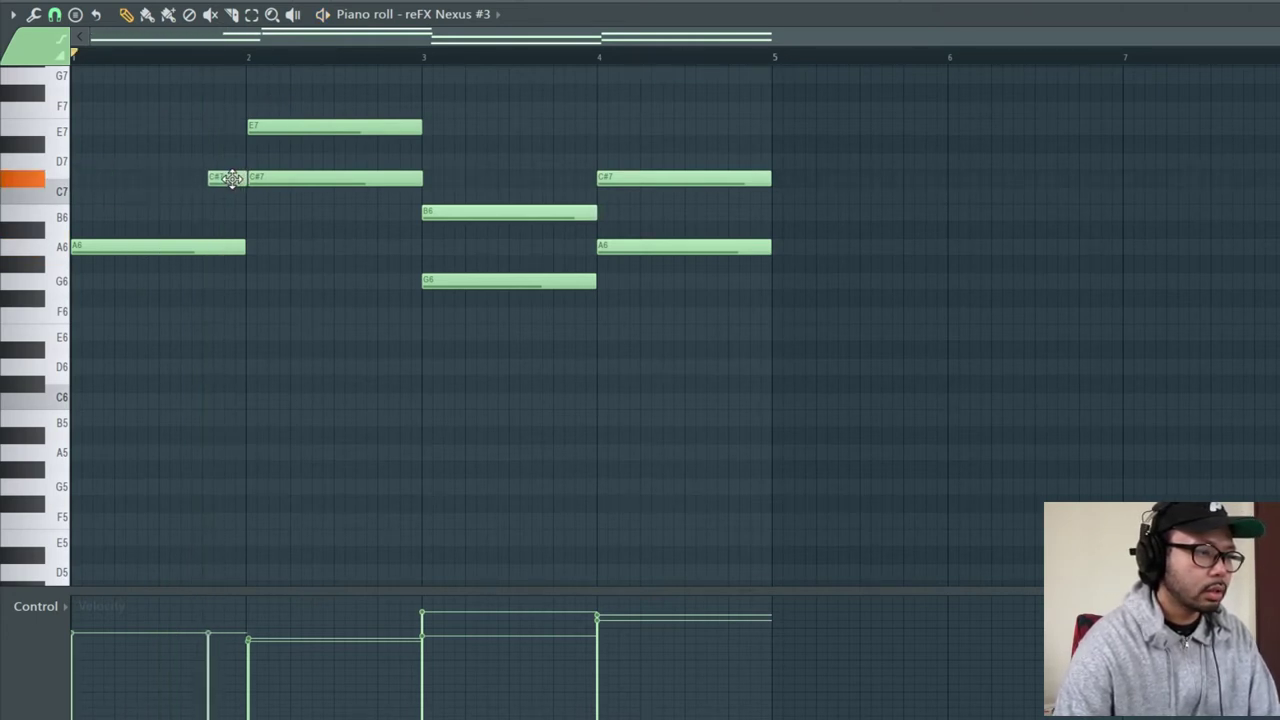
pyautogui.moveTo(244, 248); pyautogui.dragTo(137, 247)
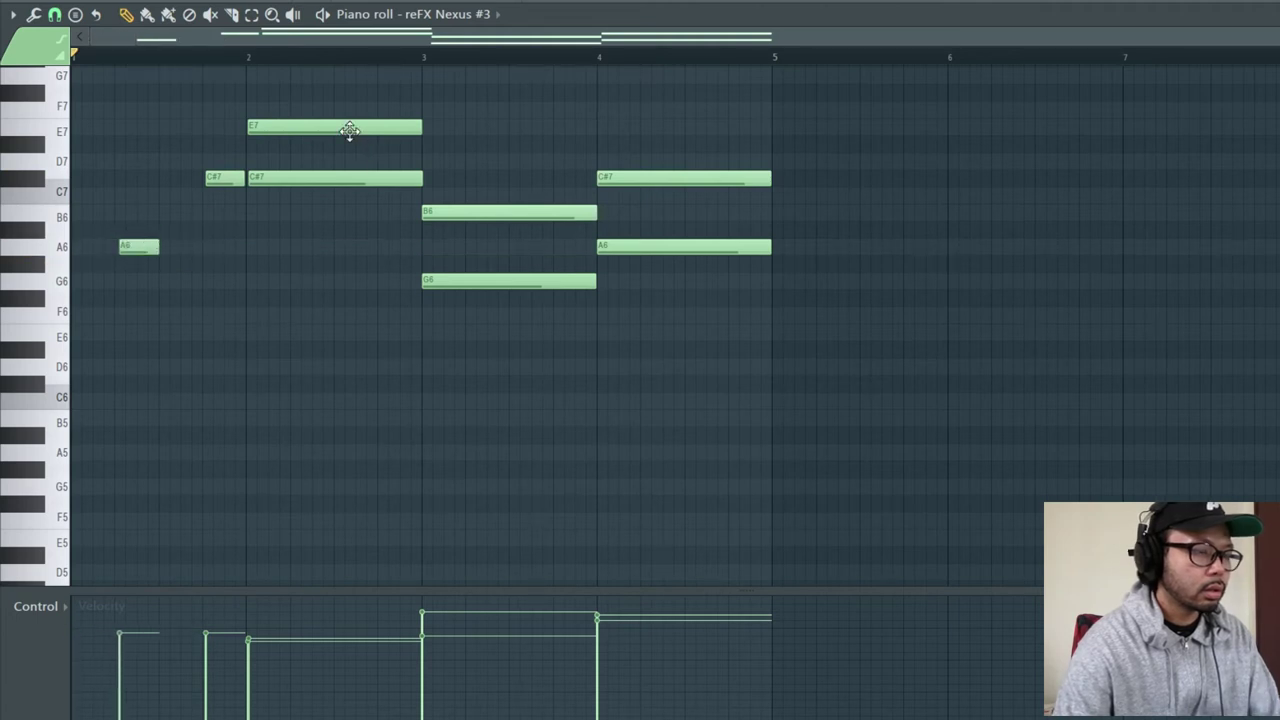
pyautogui.press('space')
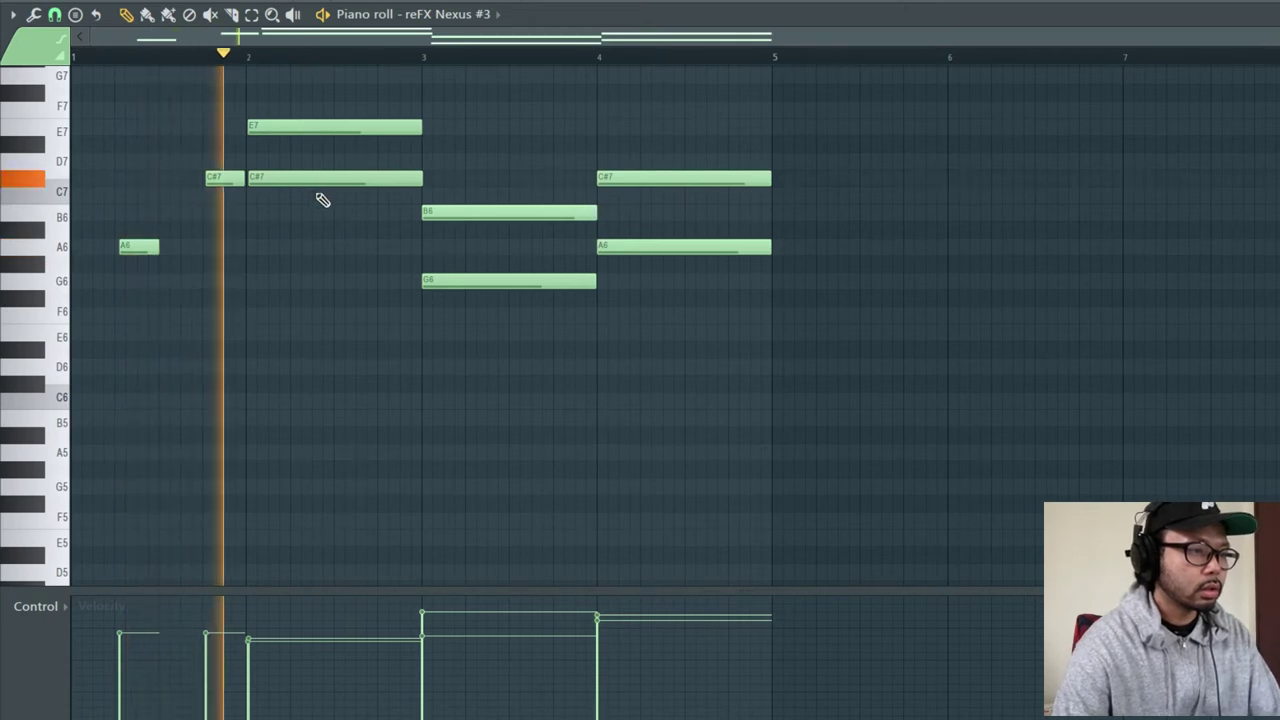
pyautogui.press('space')
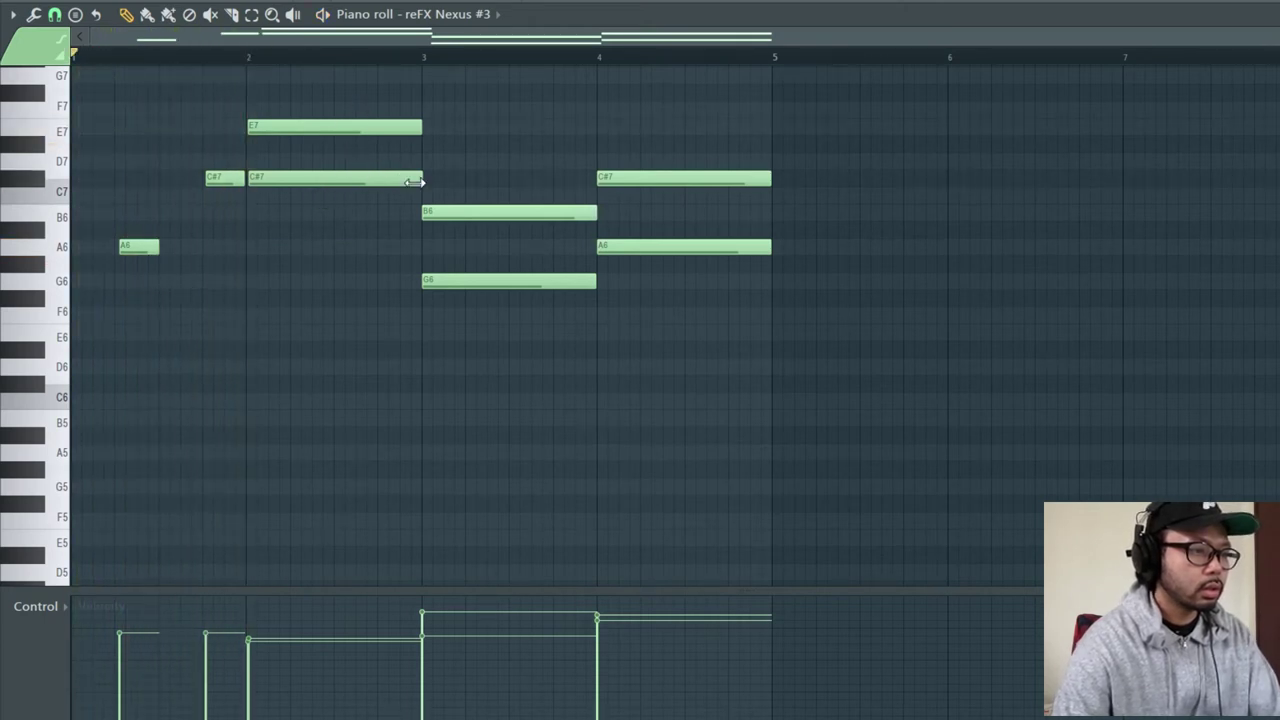
# Shorten bar 2's notes to about one beat, with C#7 on beat 3 and E7 lowered an octave to E6 on beat 1.
pyautogui.moveTo(411, 130); pyautogui.dragTo(285, 133)
pyautogui.moveTo(420, 181); pyautogui.dragTo(355, 180)
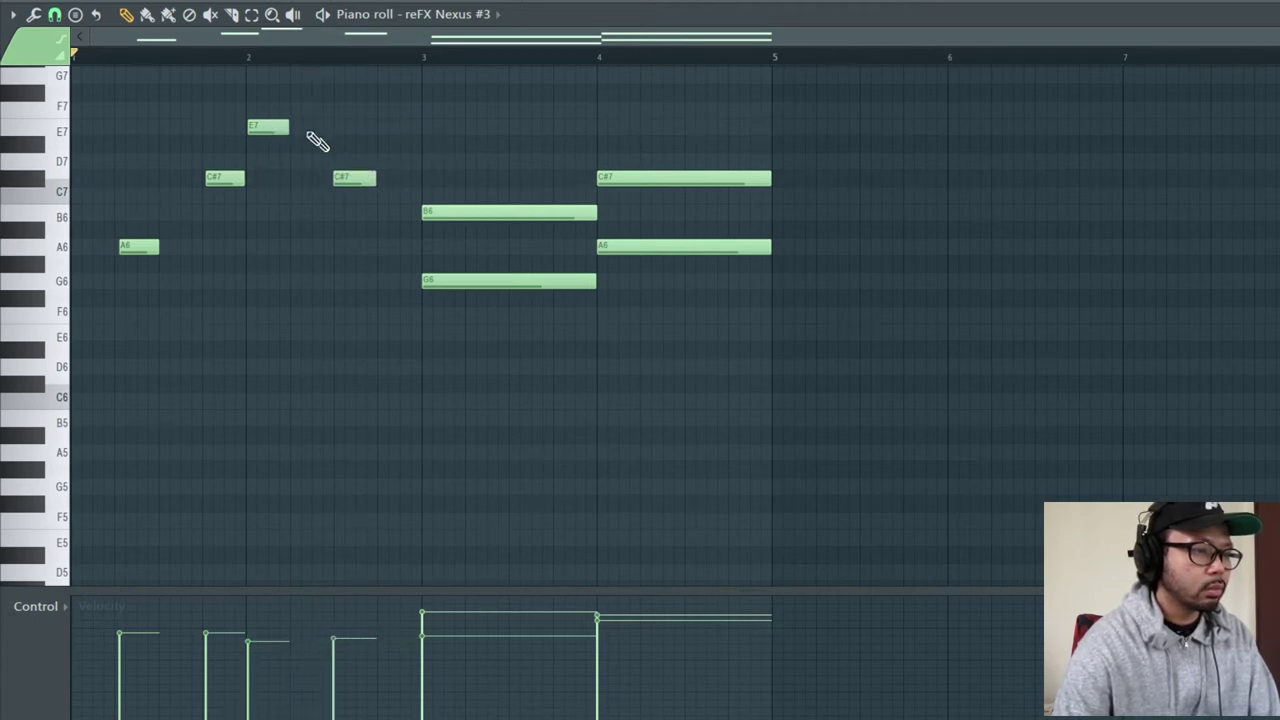
pyautogui.moveTo(273, 88); pyautogui.dragTo(275, 162)
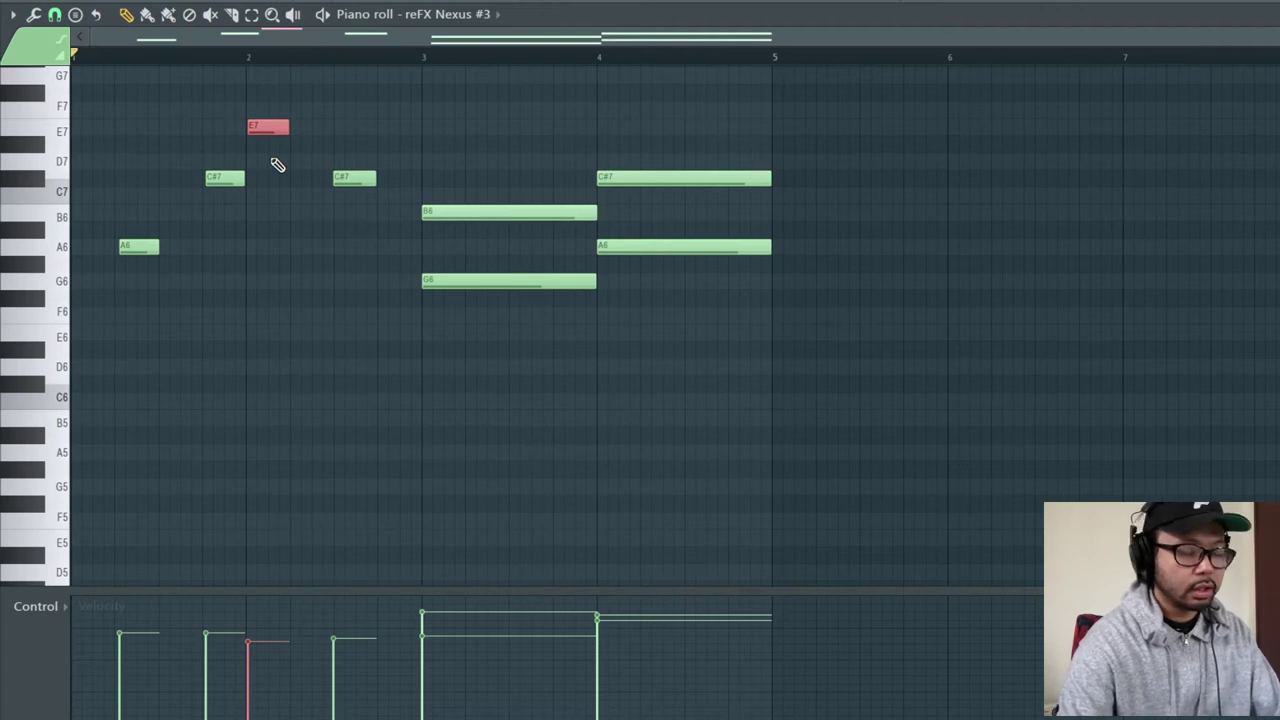
pyautogui.hotkey('ctrl', 'Down')
pyautogui.press('space')
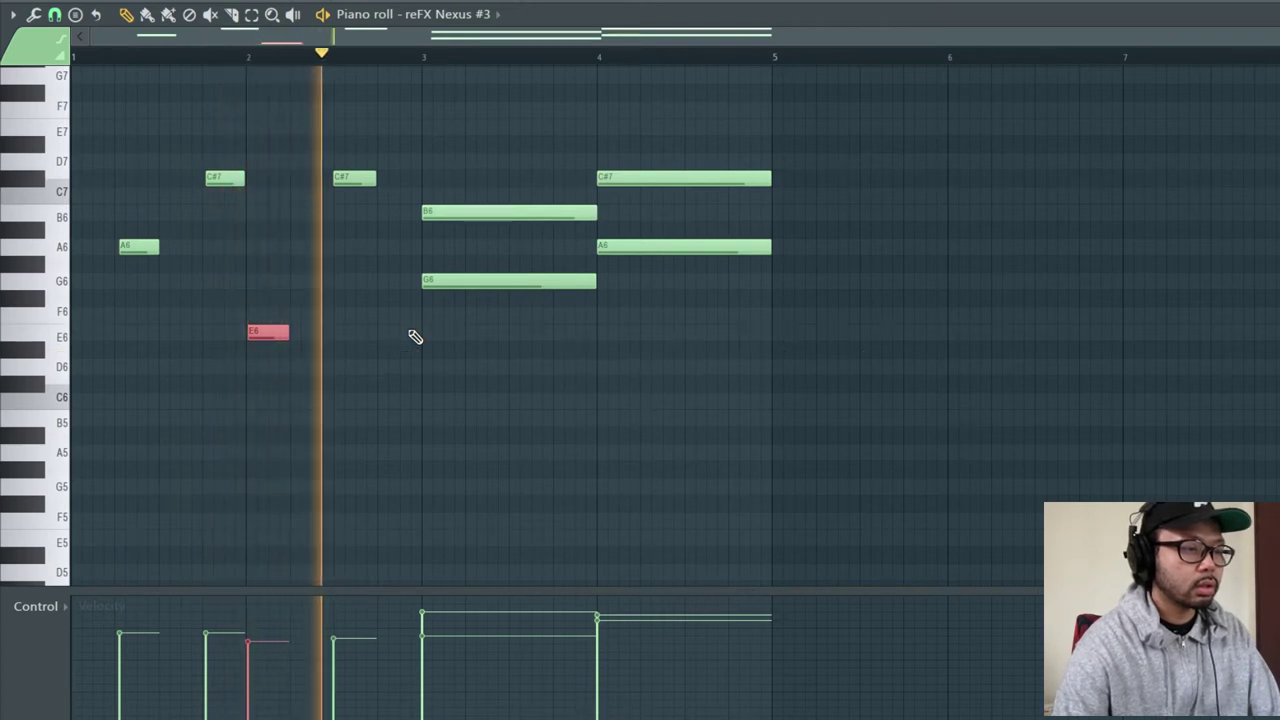
pyautogui.press('space')
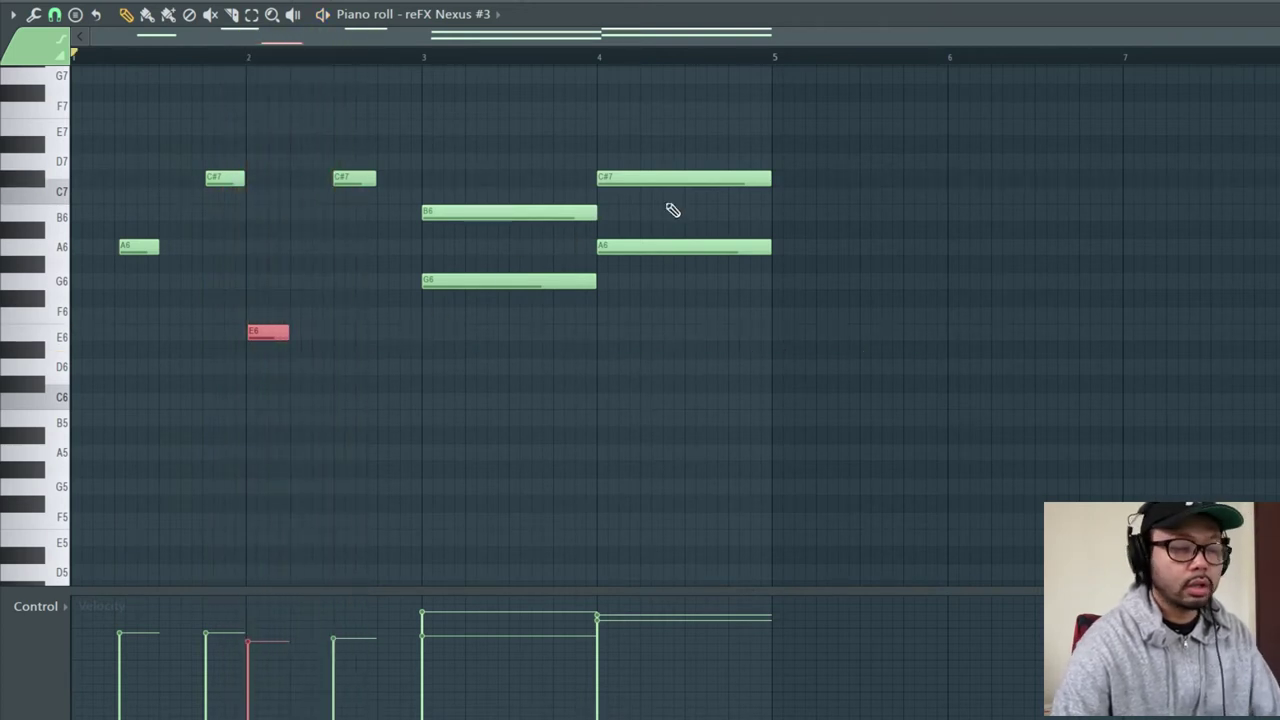
# Shorten bar 3's notes to about one beat, keeping G6 on beat 1 and moving B6 to beat 3.
pyautogui.click(506, 212)
pyautogui.moveTo(595, 213); pyautogui.dragTo(461, 220)
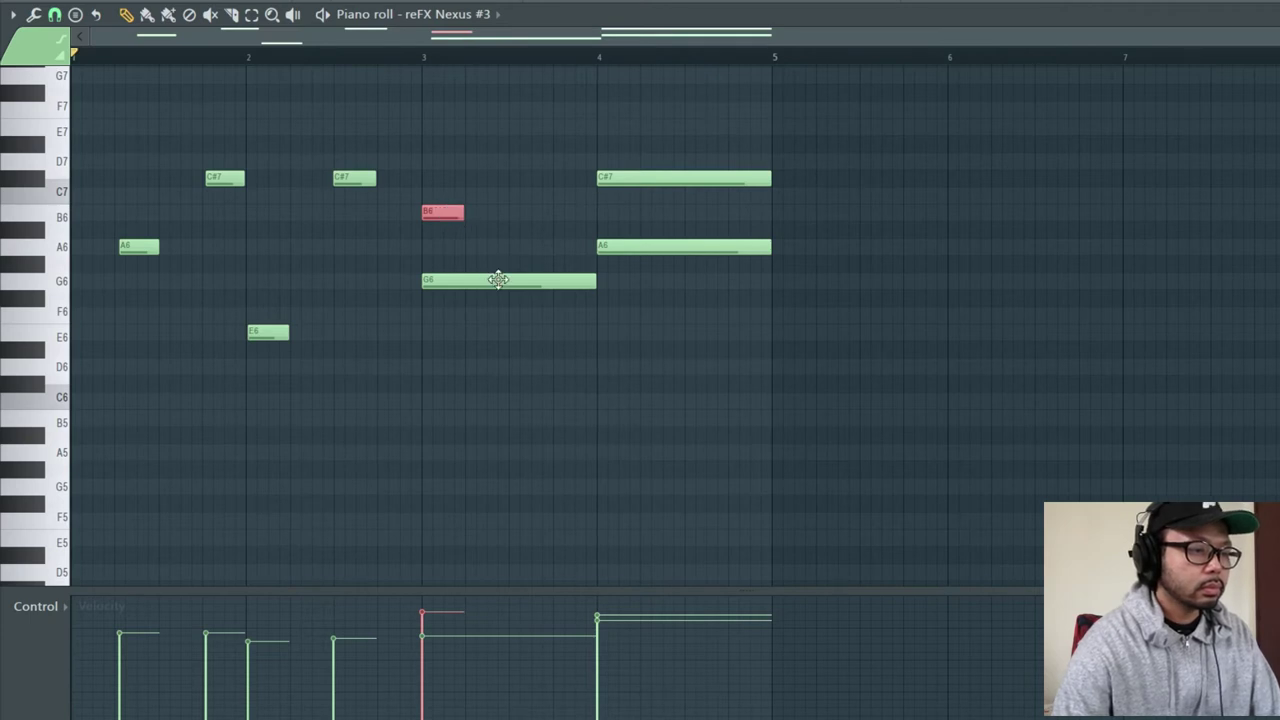
pyautogui.moveTo(595, 282); pyautogui.dragTo(462, 284)
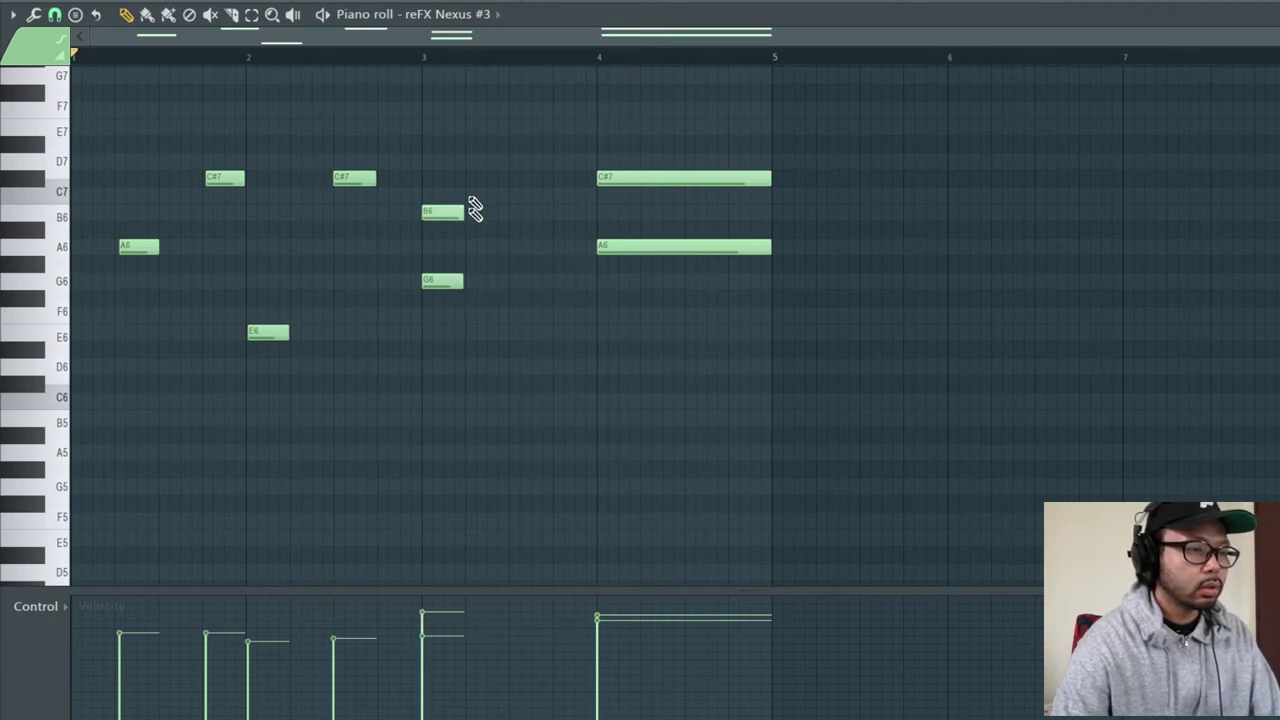
pyautogui.moveTo(437, 211); pyautogui.dragTo(528, 212)
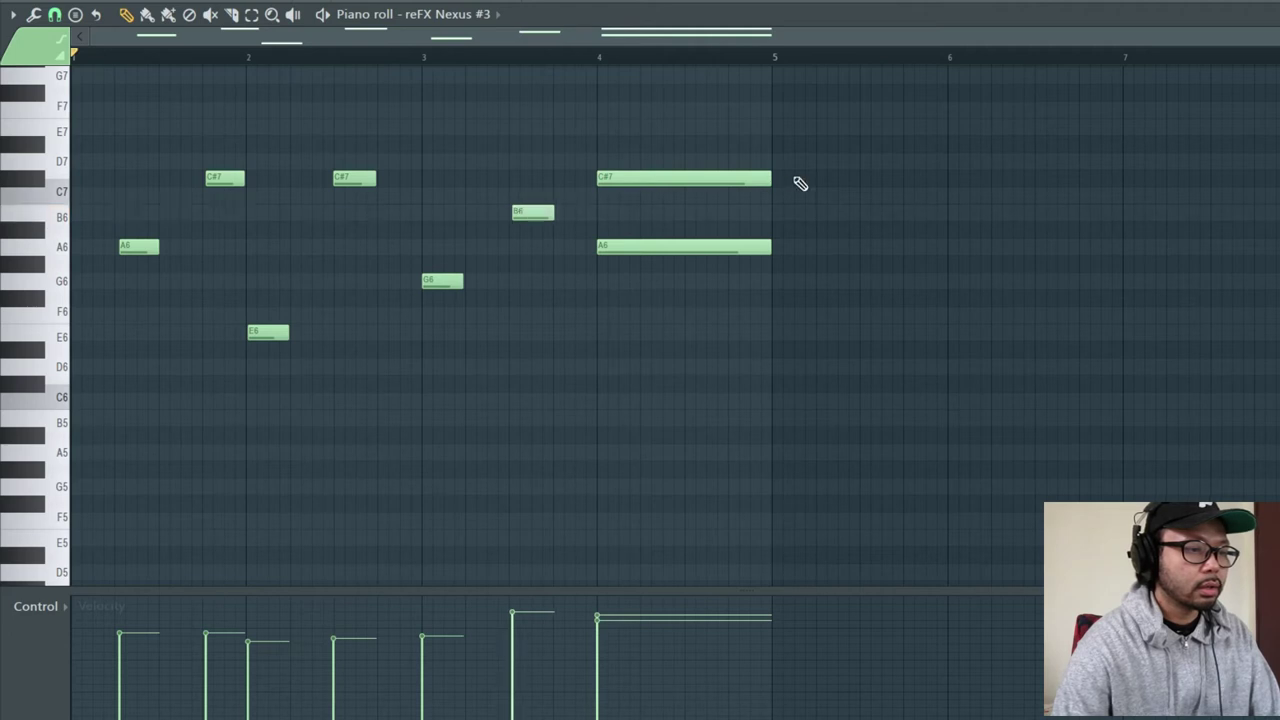
# Shorten bar 4's notes to about one beat, with C#7 on beat 2 and A6 on beat 3, and return to the playlist.
pyautogui.click(740, 175)
pyautogui.moveTo(770, 178); pyautogui.dragTo(666, 185)
pyautogui.click(693, 242)
pyautogui.moveTo(767, 247); pyautogui.dragTo(702, 255)
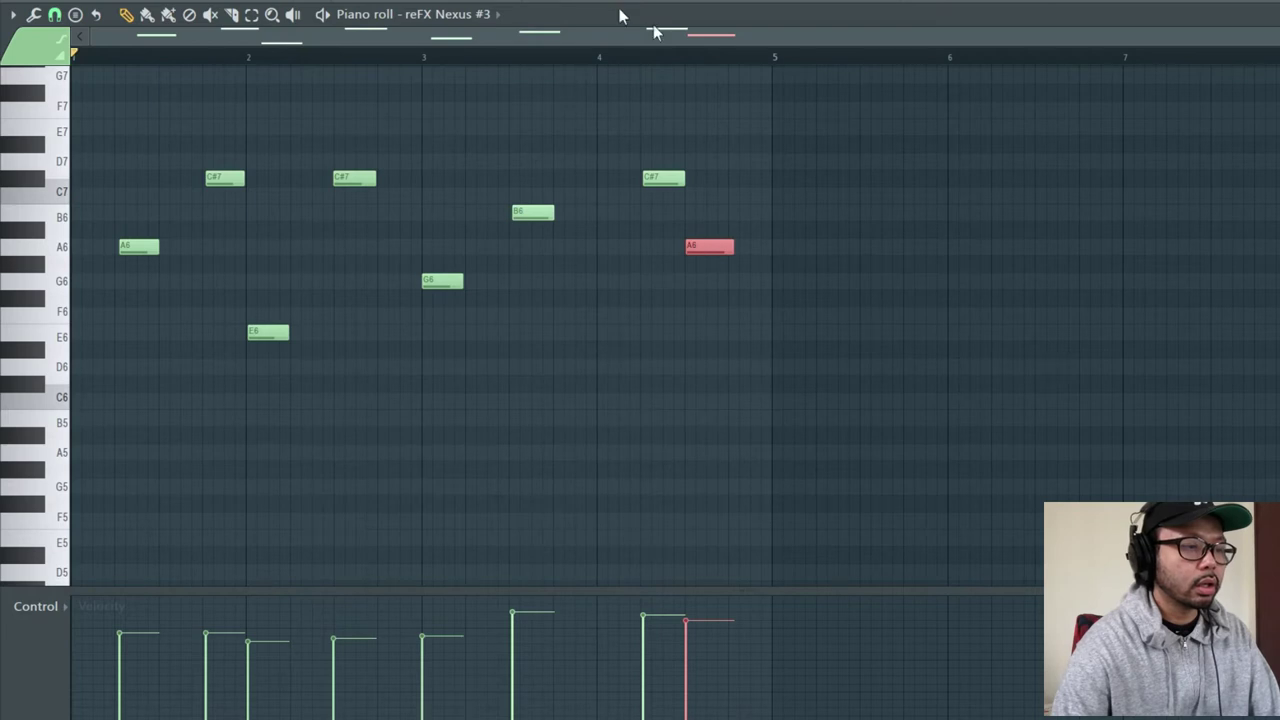
pyautogui.press('F5')
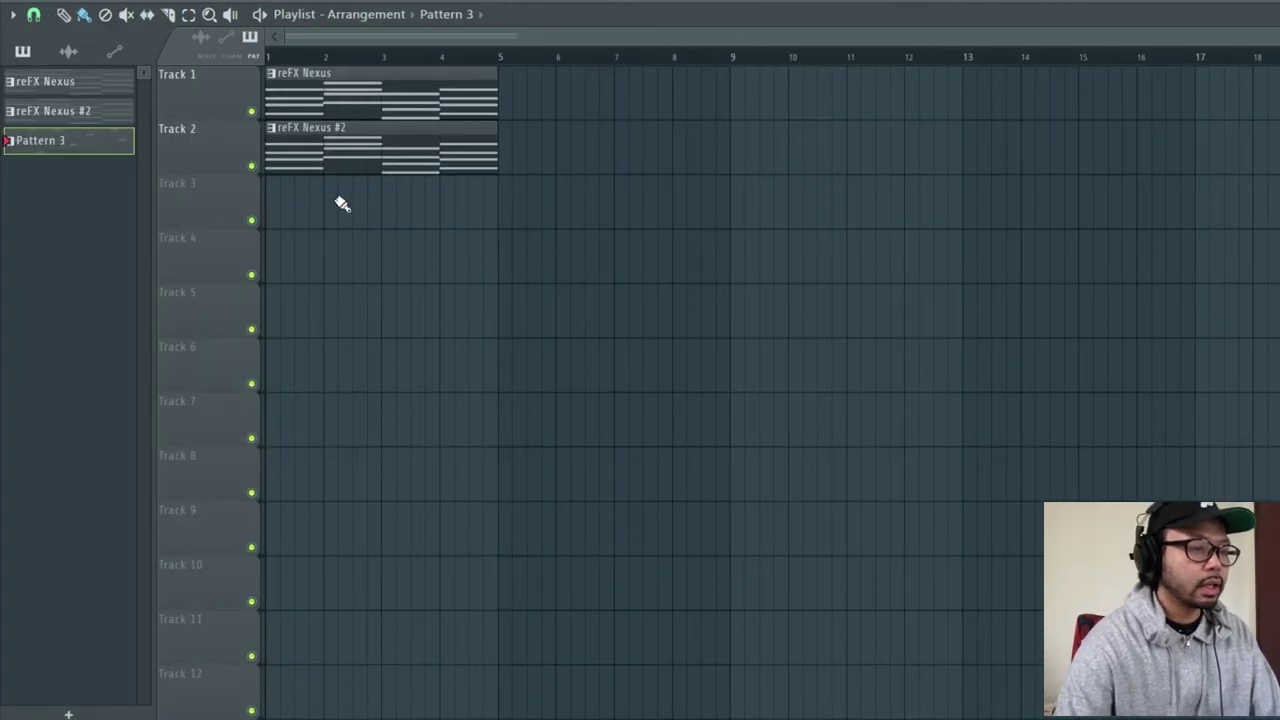
# Place Pattern 3 on Track 3 from bar 1 and play back the four-bar arrangement.
pyautogui.moveTo(341, 203); pyautogui.dragTo(129, 214)
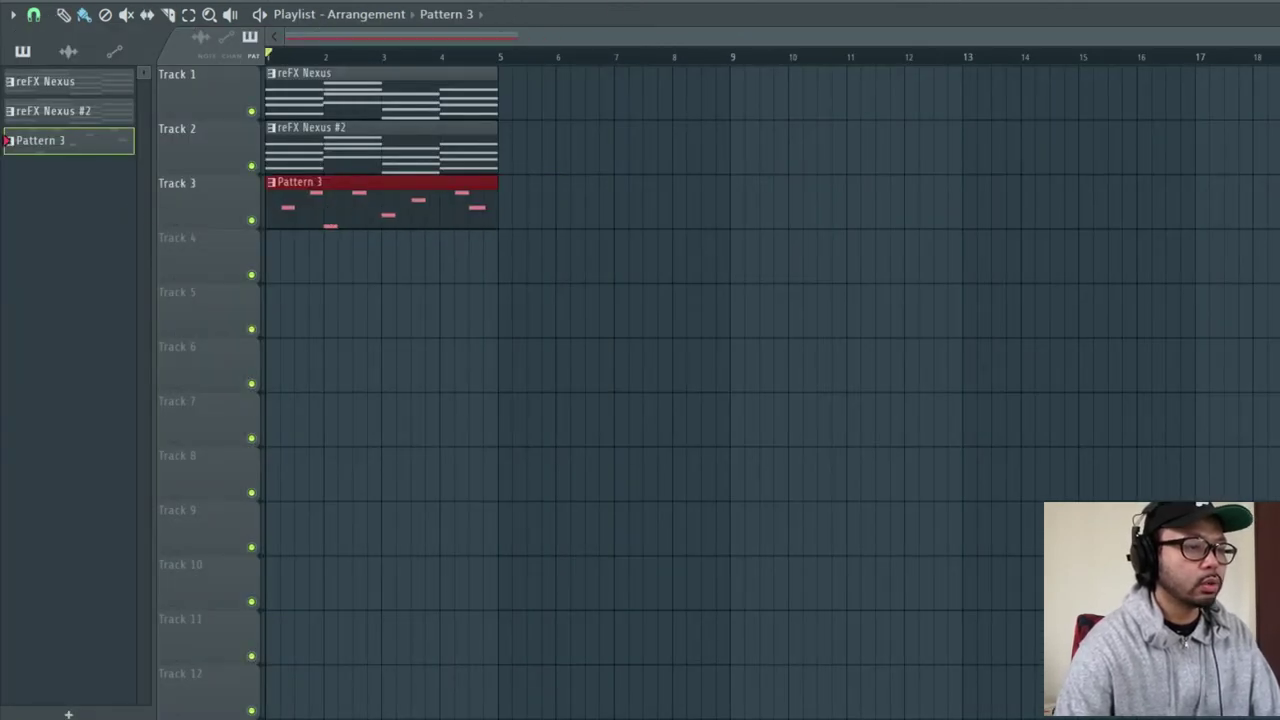
pyautogui.press('space')
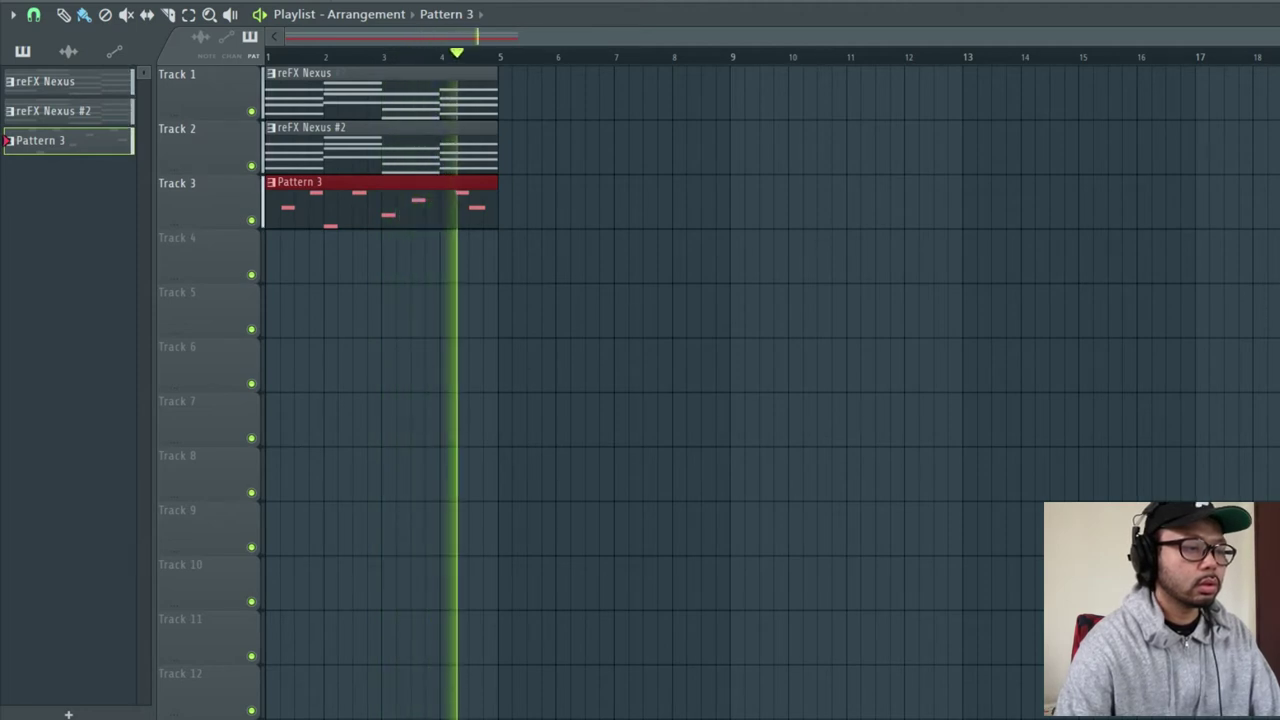
pyautogui.press('space')
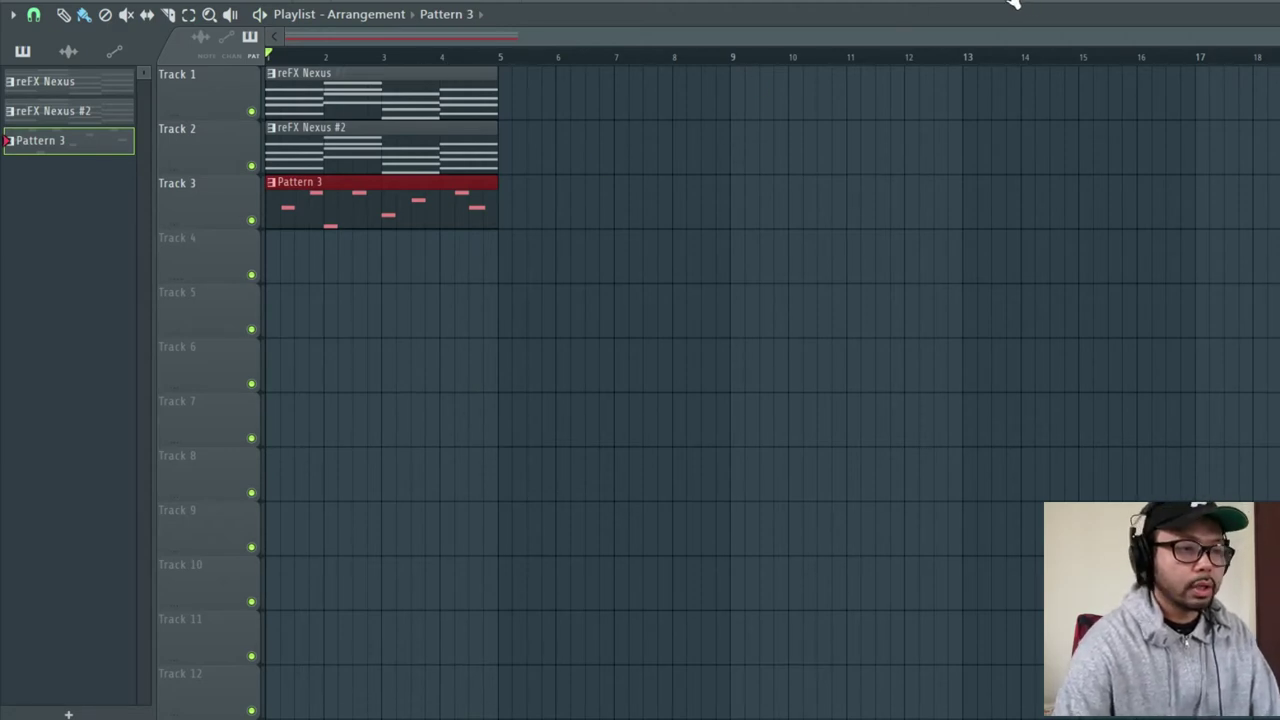
# Consolidate the three pattern clips in the playlist into audio clips.
pyautogui.press('F7')
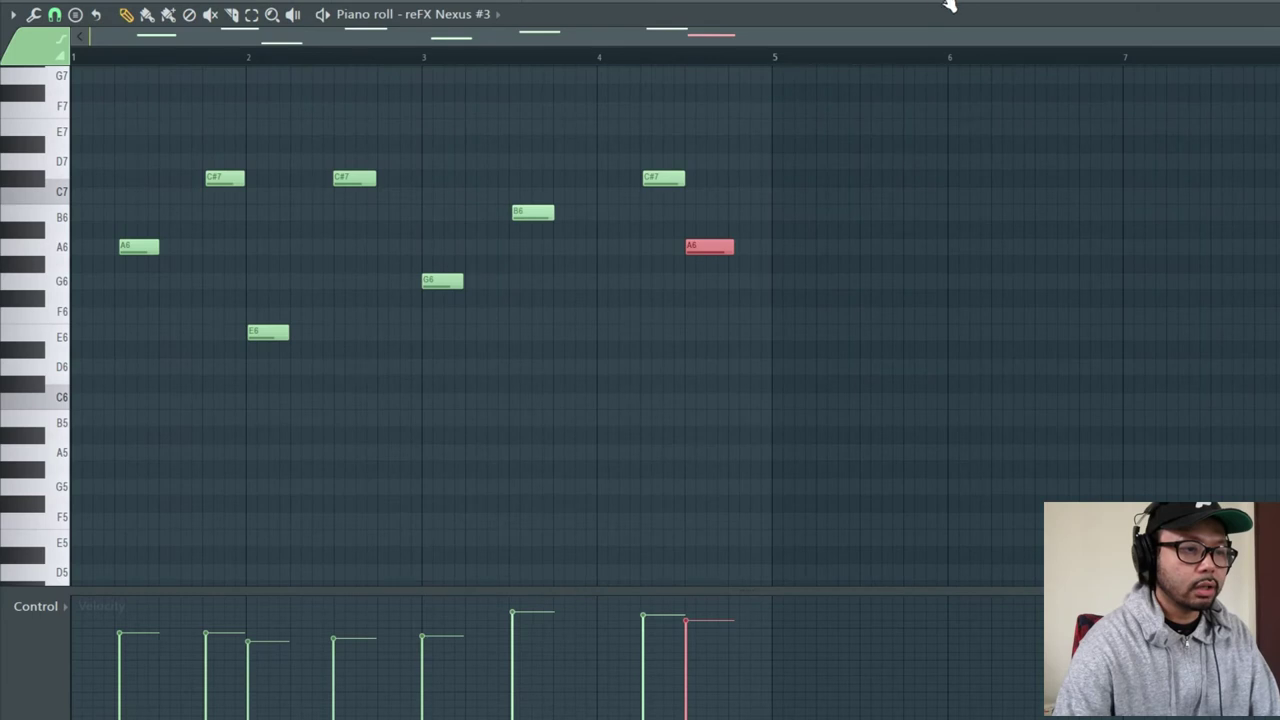
pyautogui.press('F5')
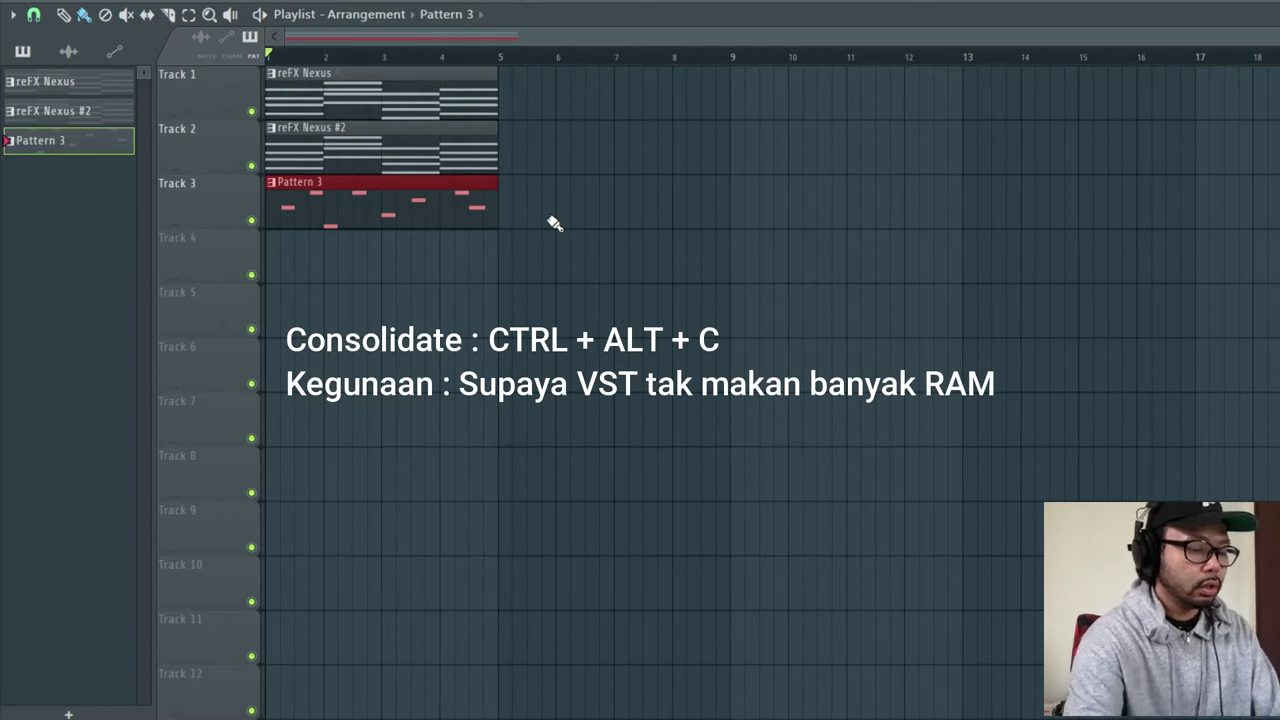
pyautogui.hotkey('ctrl', 'alt', 'c')
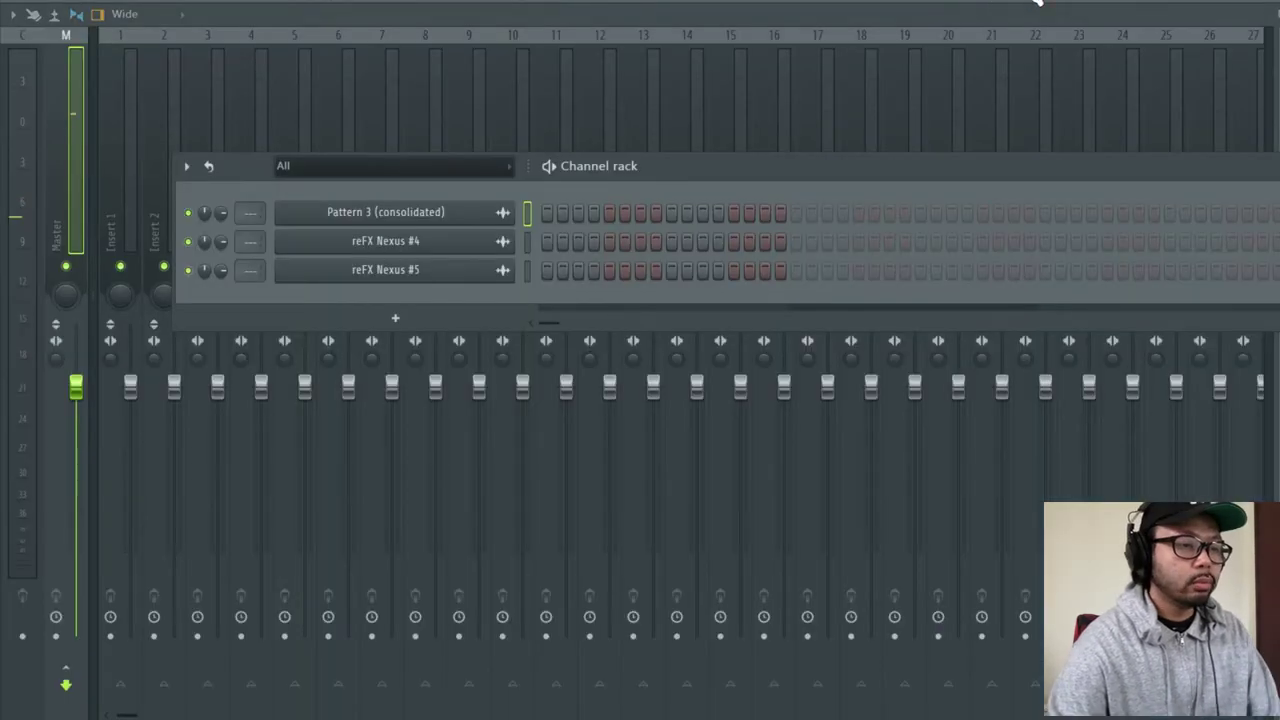
# Select all three consolidated audio channels and route them to consecutive mixer tracks starting at Insert 1.
pyautogui.press('F6')
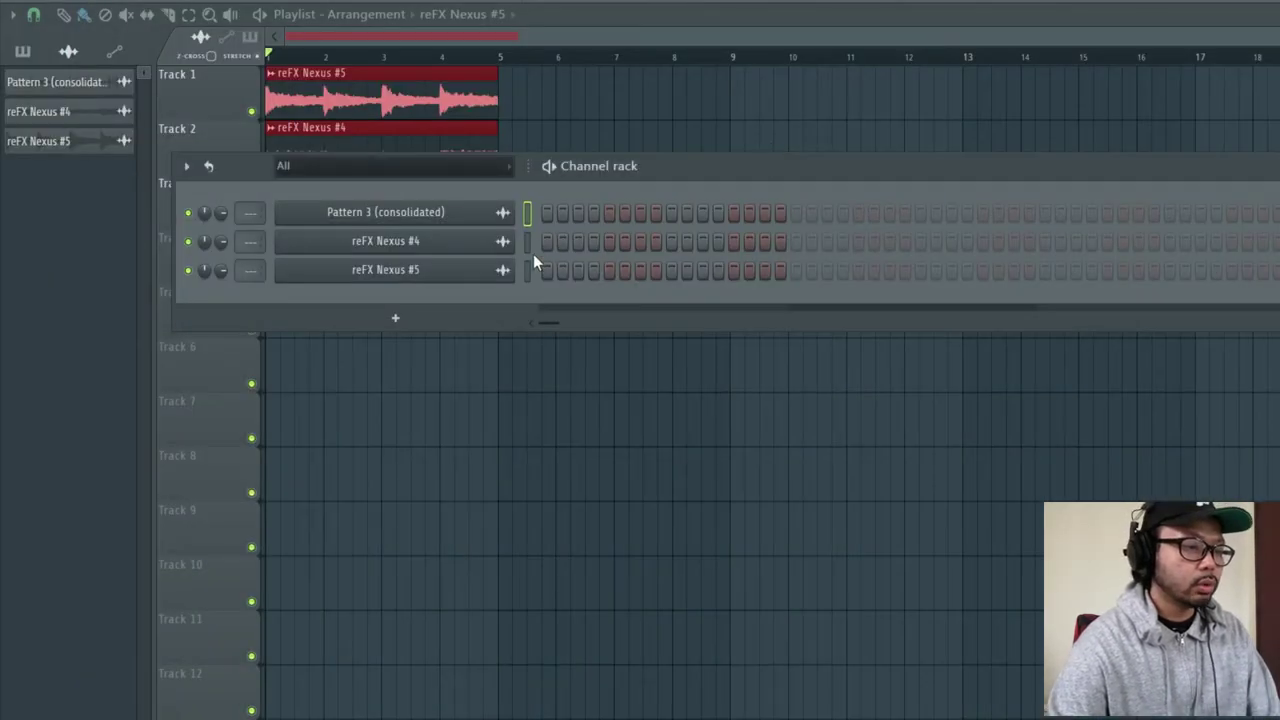
pyautogui.click(528, 279)
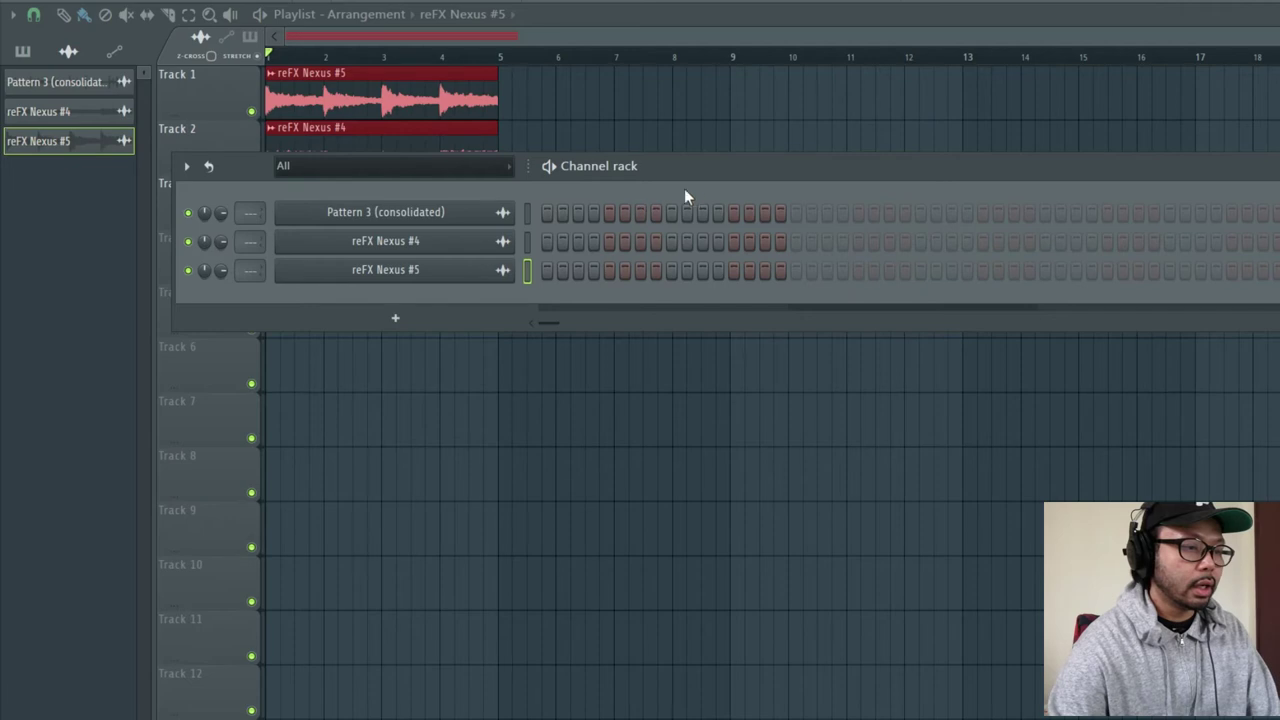
pyautogui.moveTo(751, 167); pyautogui.dragTo(824, 154)
pyautogui.click(596, 200)
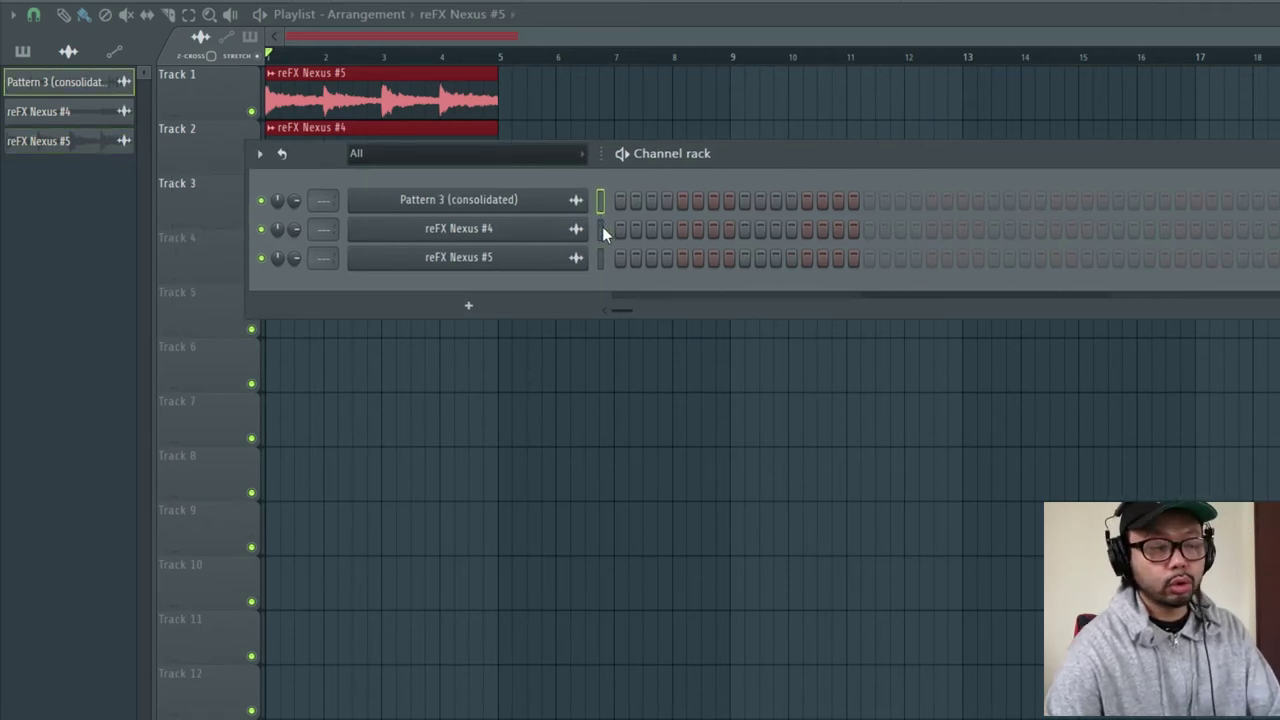
pyautogui.keyDown('ctrl'); pyautogui.keyDown('shift'); pyautogui.click(601, 228); pyautogui.keyUp('shift'); pyautogui.keyUp('ctrl')
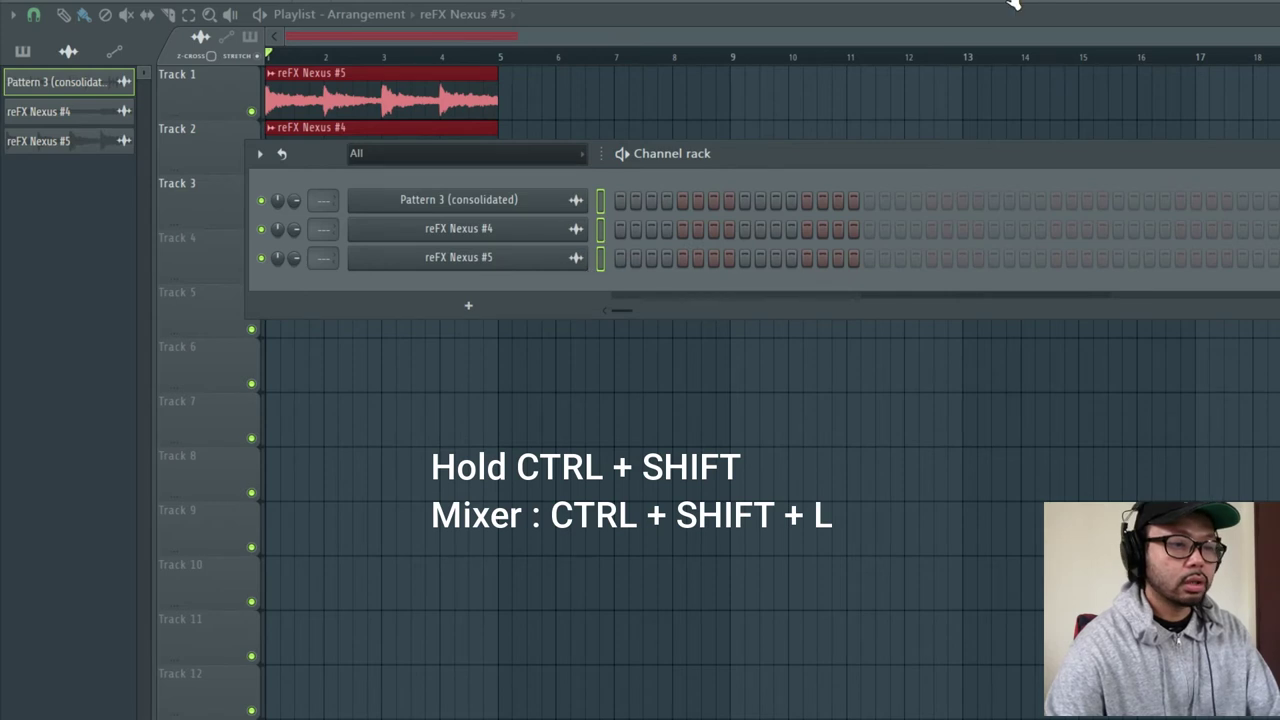
pyautogui.hotkey('ctrl', 'shift', 'l')
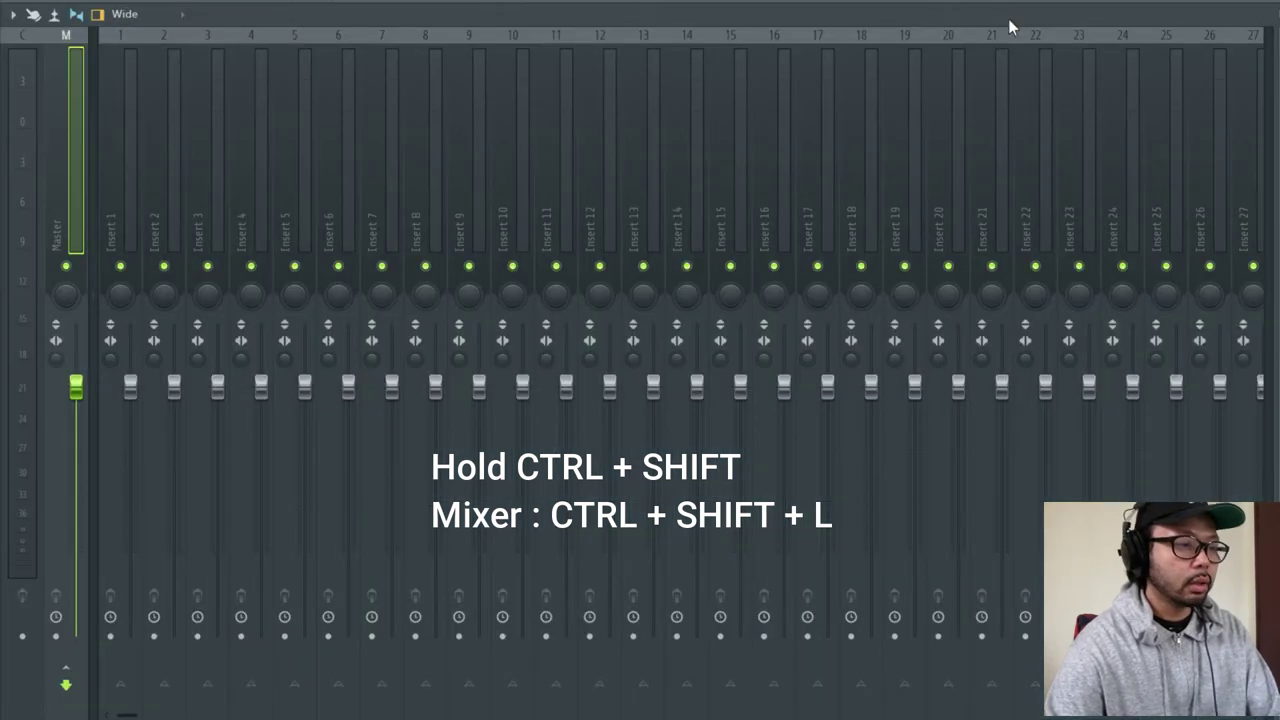
pyautogui.click(121, 187)
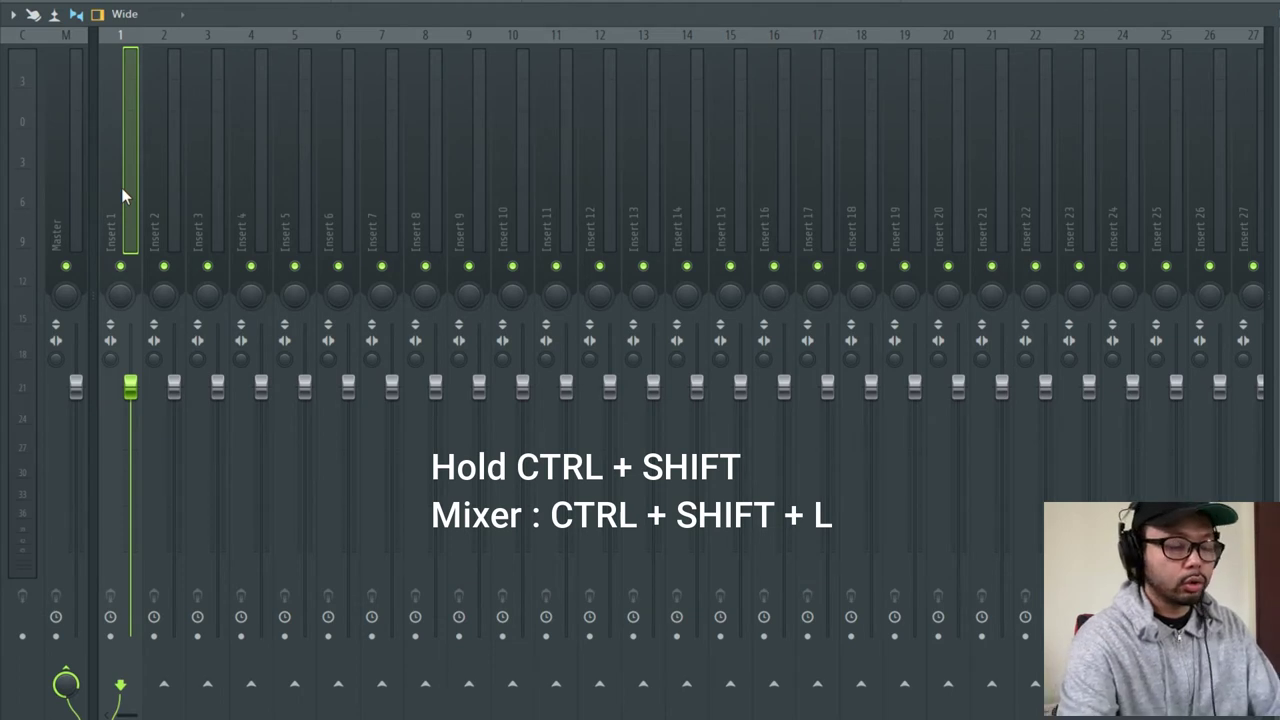
pyautogui.hotkey('ctrl', 'shift', 'l')
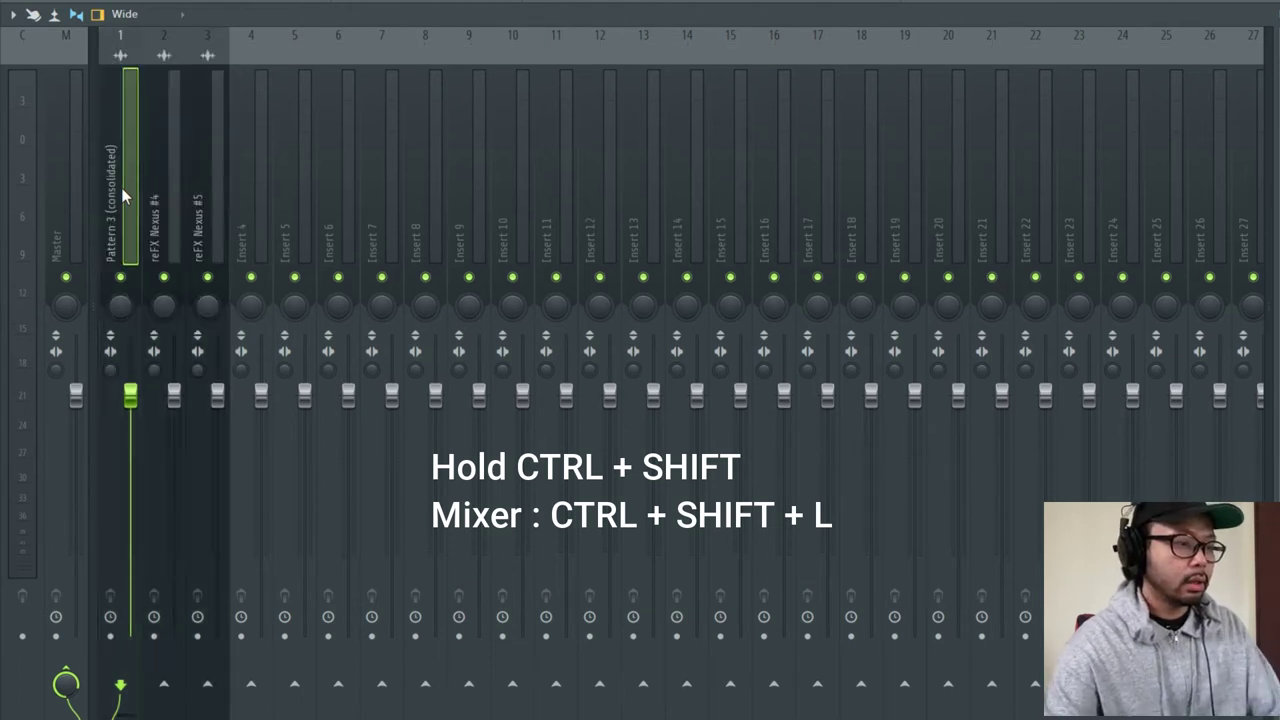
# Play the consolidated clips and examine their levels on the mixer tracks.
pyautogui.press('F9')
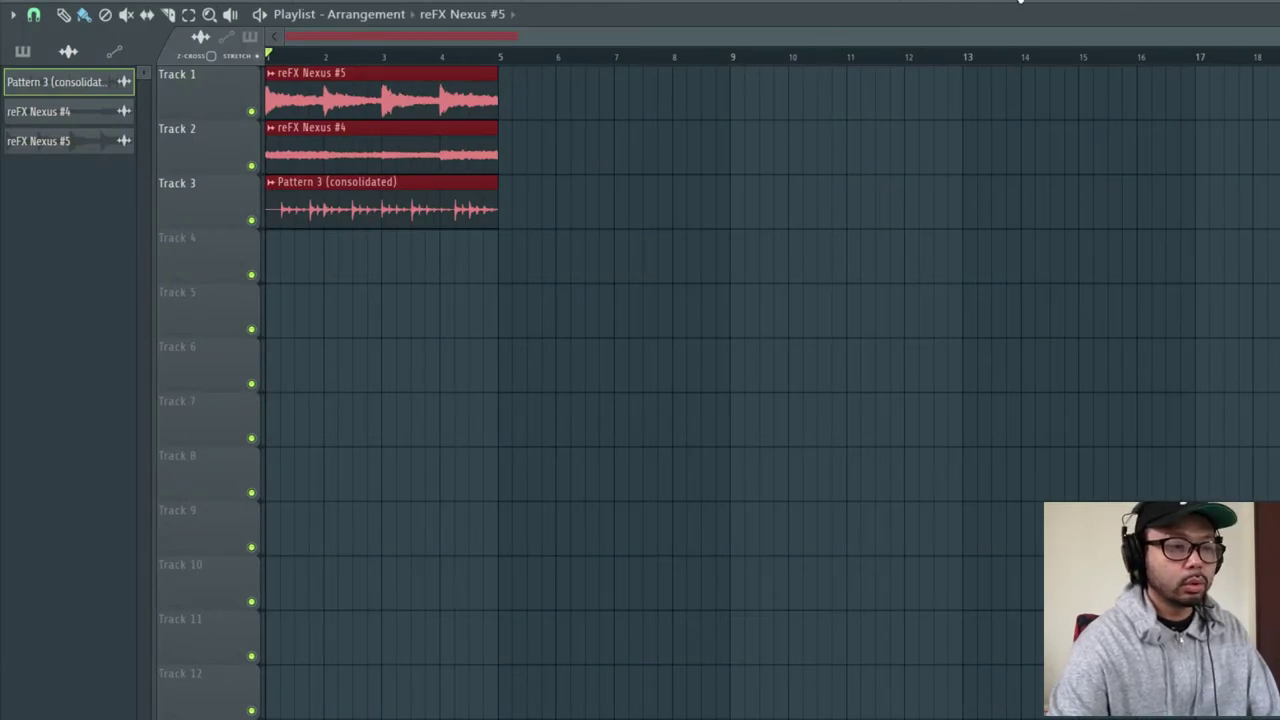
pyautogui.press('F9')
pyautogui.press('space')
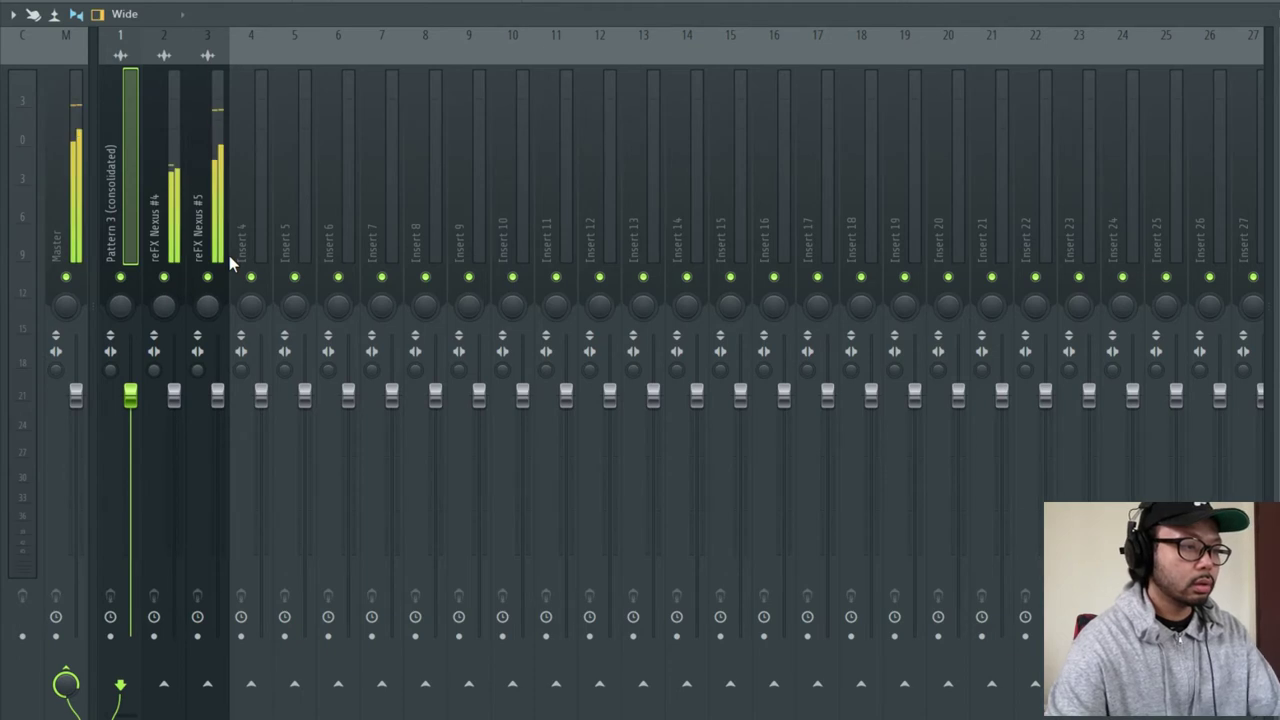
pyautogui.press('space')
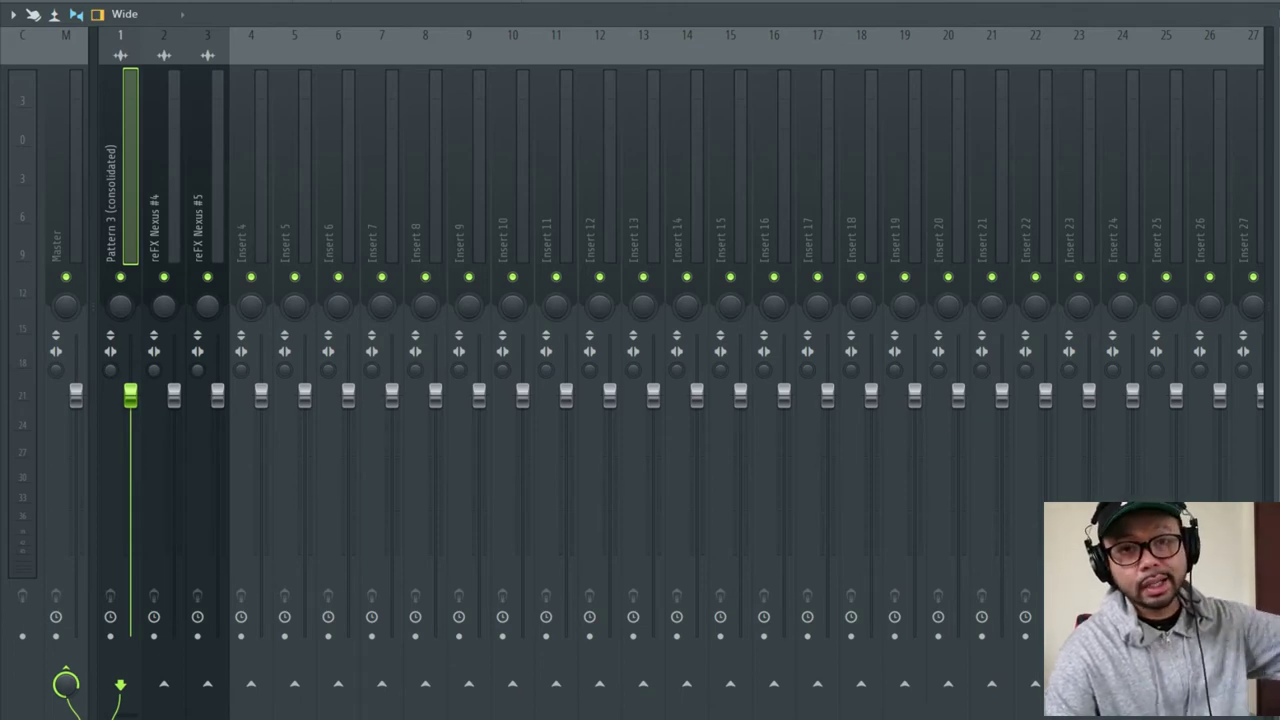
# Load Cymatics Origin on the Pattern 3 (consolidated) mixer track and move its window clear of the routed tracks.
pyautogui.click(1190, 50)
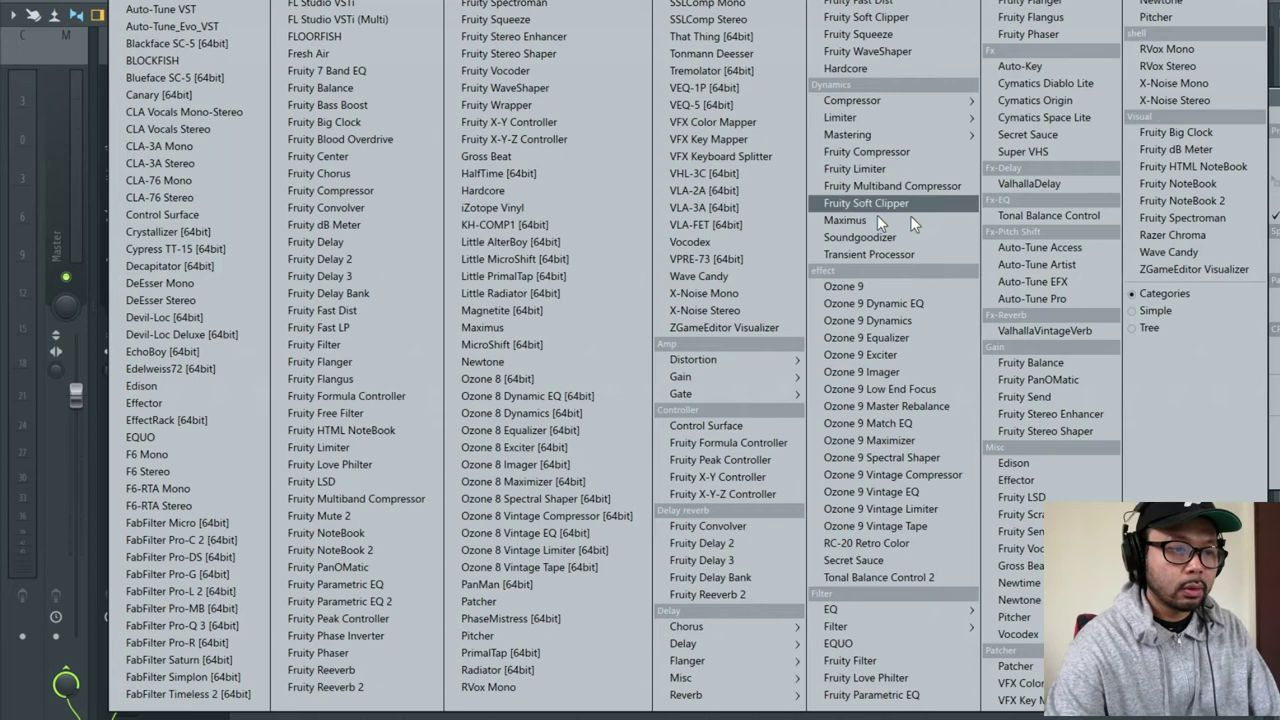
pyautogui.click(1088, 103)
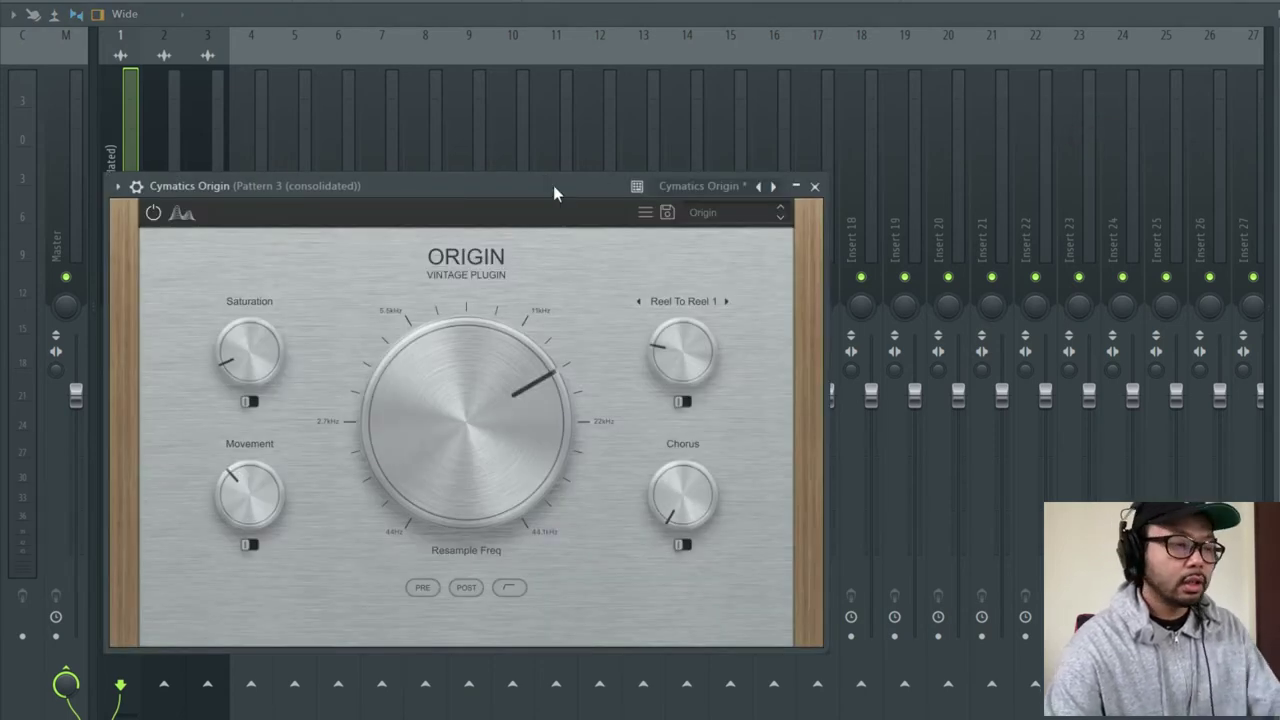
pyautogui.moveTo(553, 188); pyautogui.dragTo(972, 70)
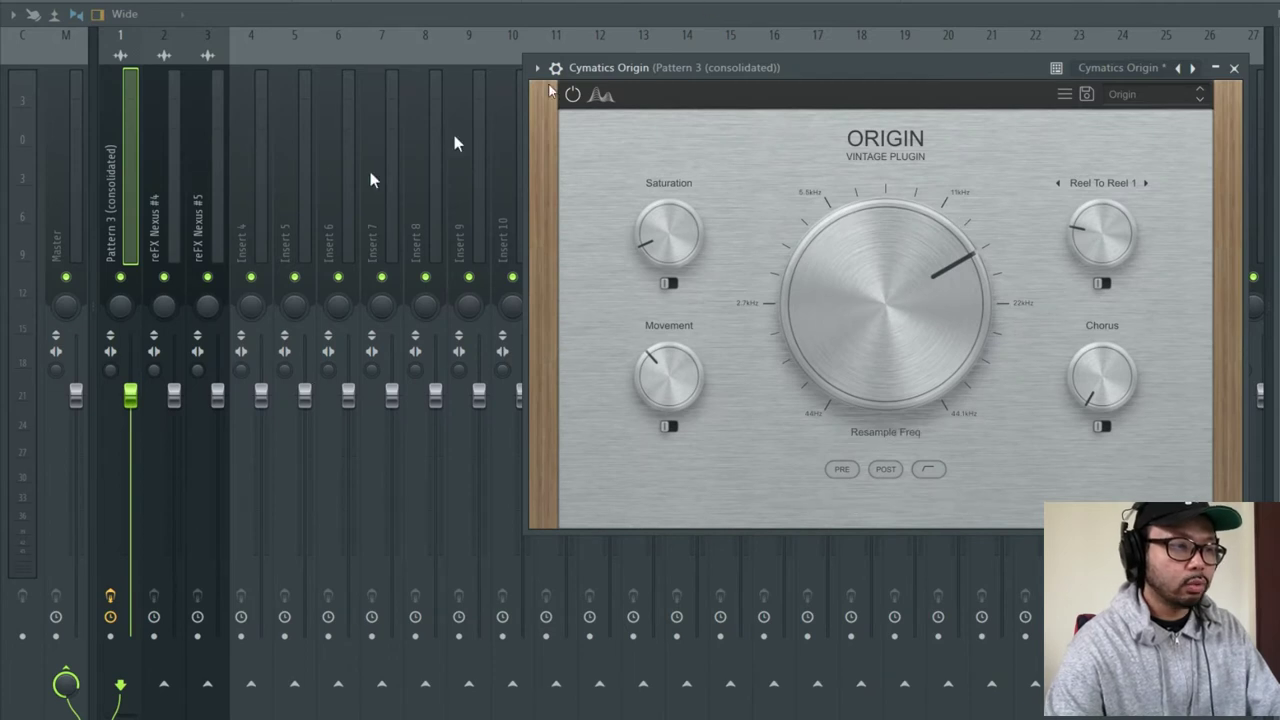
# Solo the Pattern 3 (consolidated) mixer track and lower Origin's resample frequency to just under 5.5 kHz during playback.
pyautogui.click(118, 221)
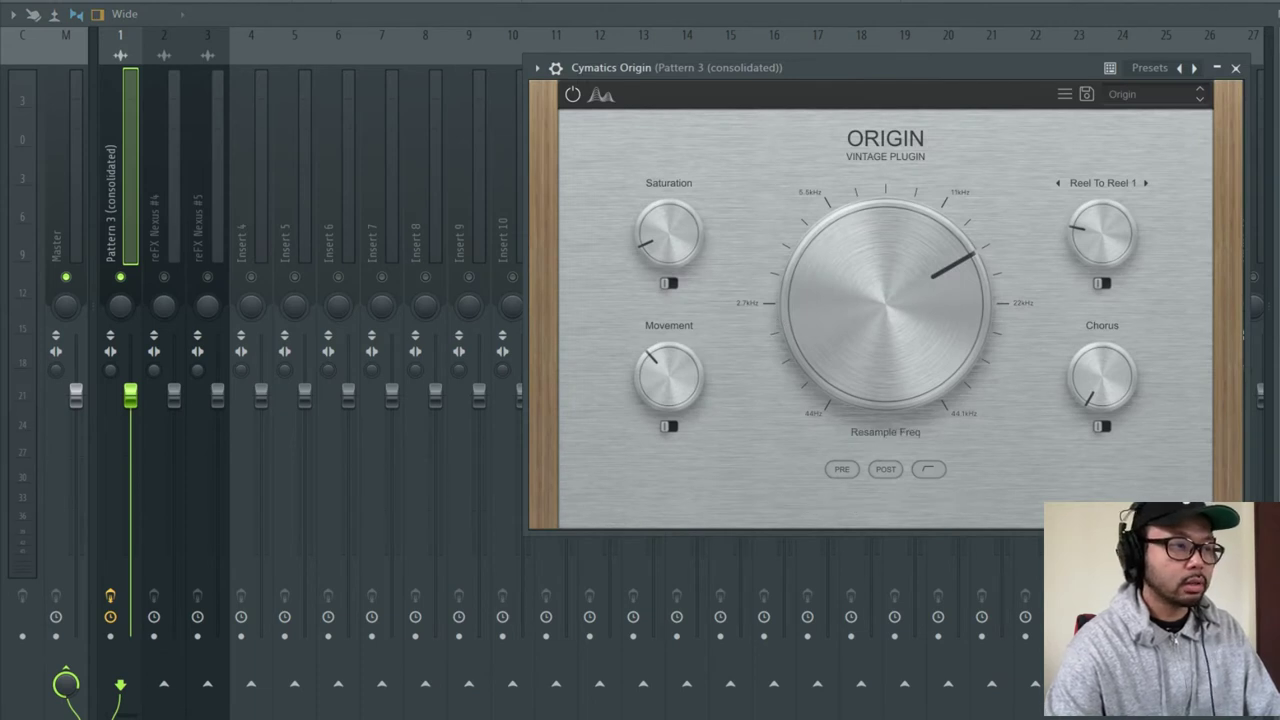
pyautogui.press('space')
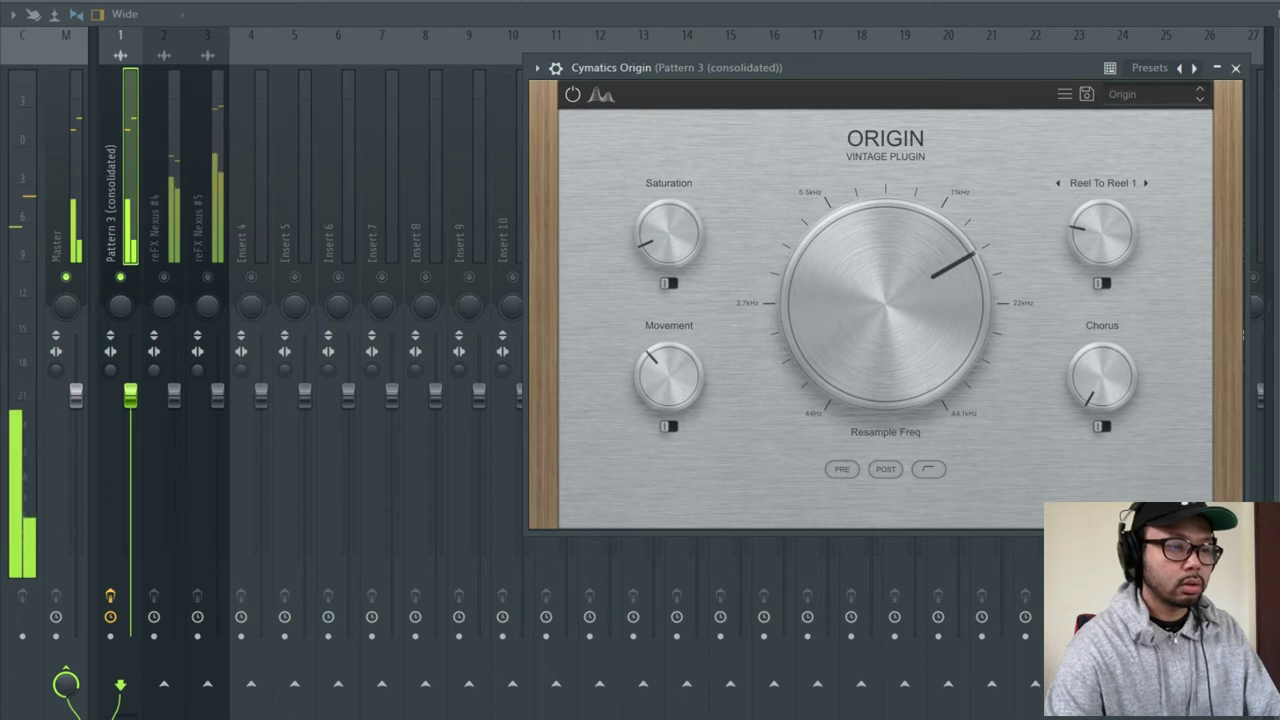
pyautogui.moveTo(936, 271)
pyautogui.scroll(-10, 941, 272)
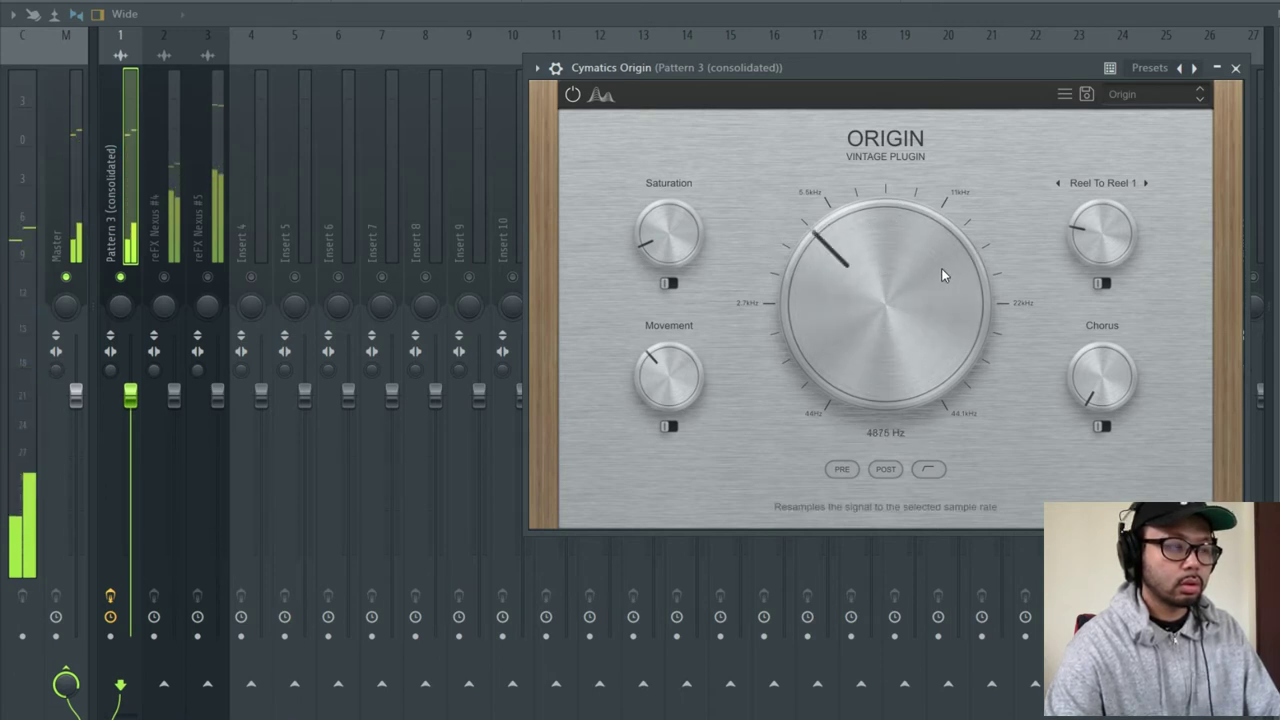
pyautogui.scroll(-3, 864, 258)
pyautogui.scroll(6, 864, 258)
pyautogui.scroll(-3, 864, 258)
pyautogui.scroll(1, 864, 258)
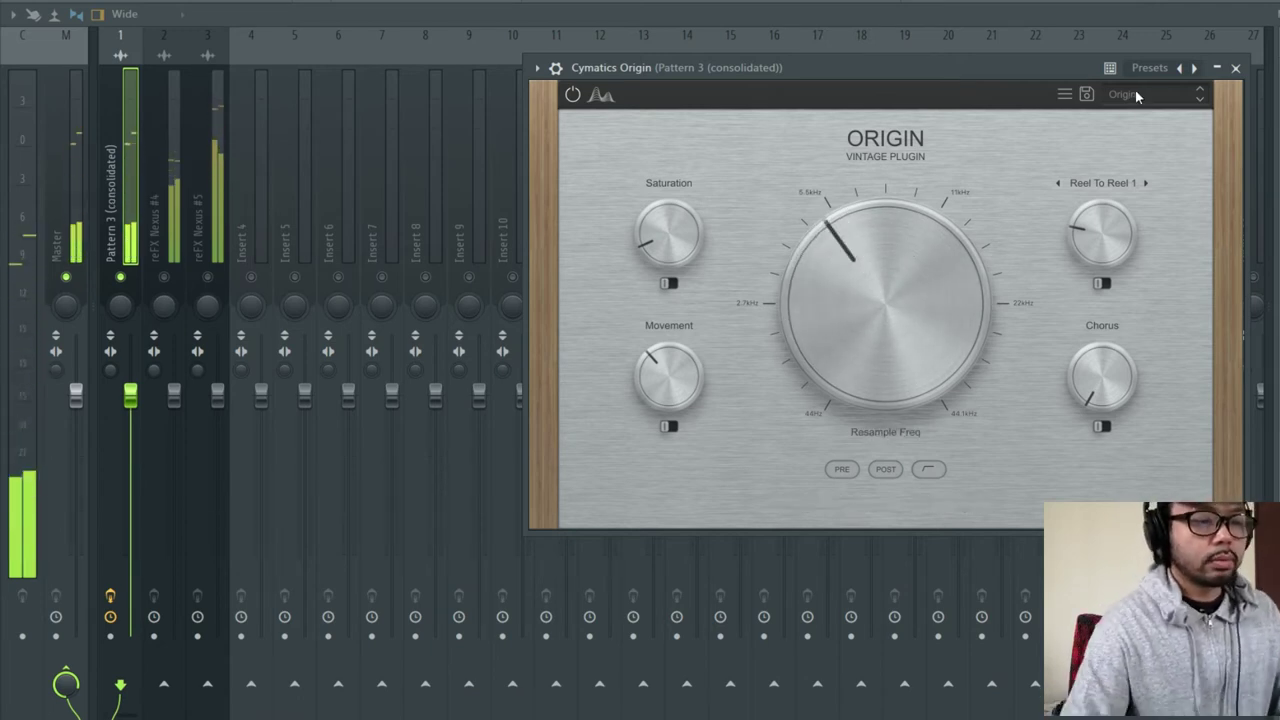
# Set Origin's saturation to 19% and close the plugin.
pyautogui.moveTo(635, 228)
pyautogui.scroll(2, 635, 228)
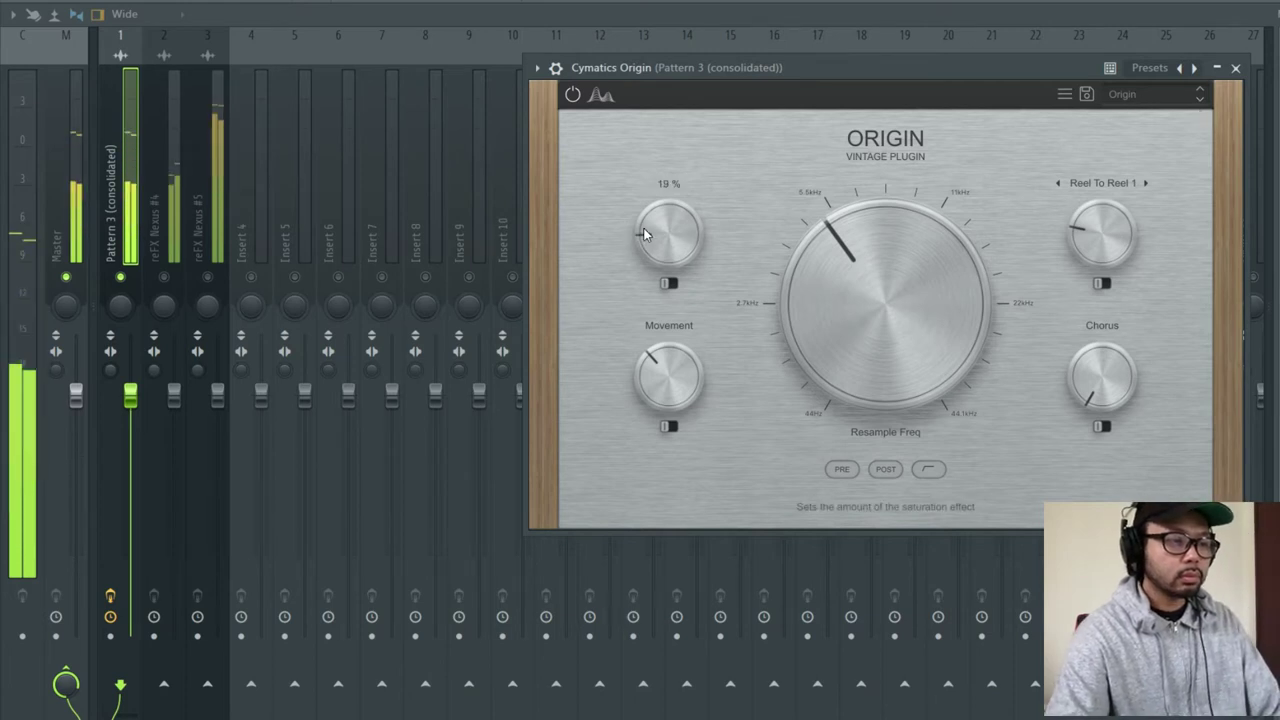
pyautogui.click(1235, 69)
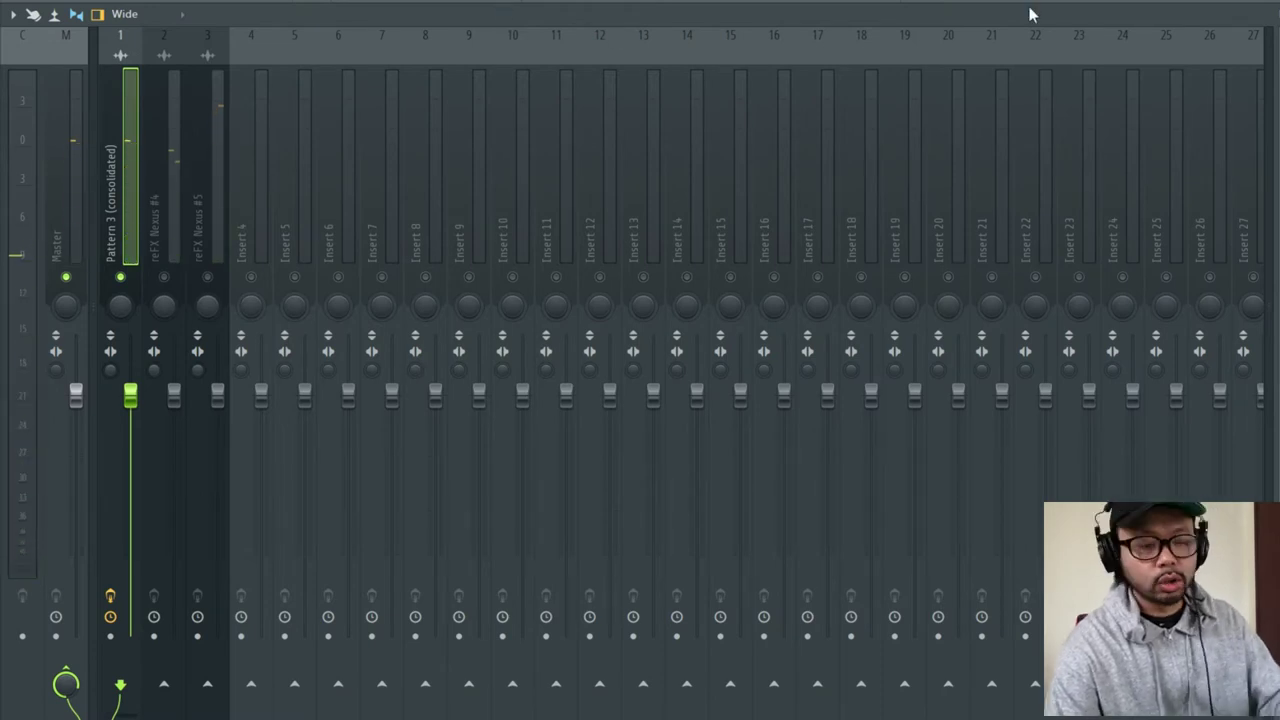
# Unsolo the Pattern 3 (consolidated) mixer track and play all three clips together from the playlist.
pyautogui.press('F5')
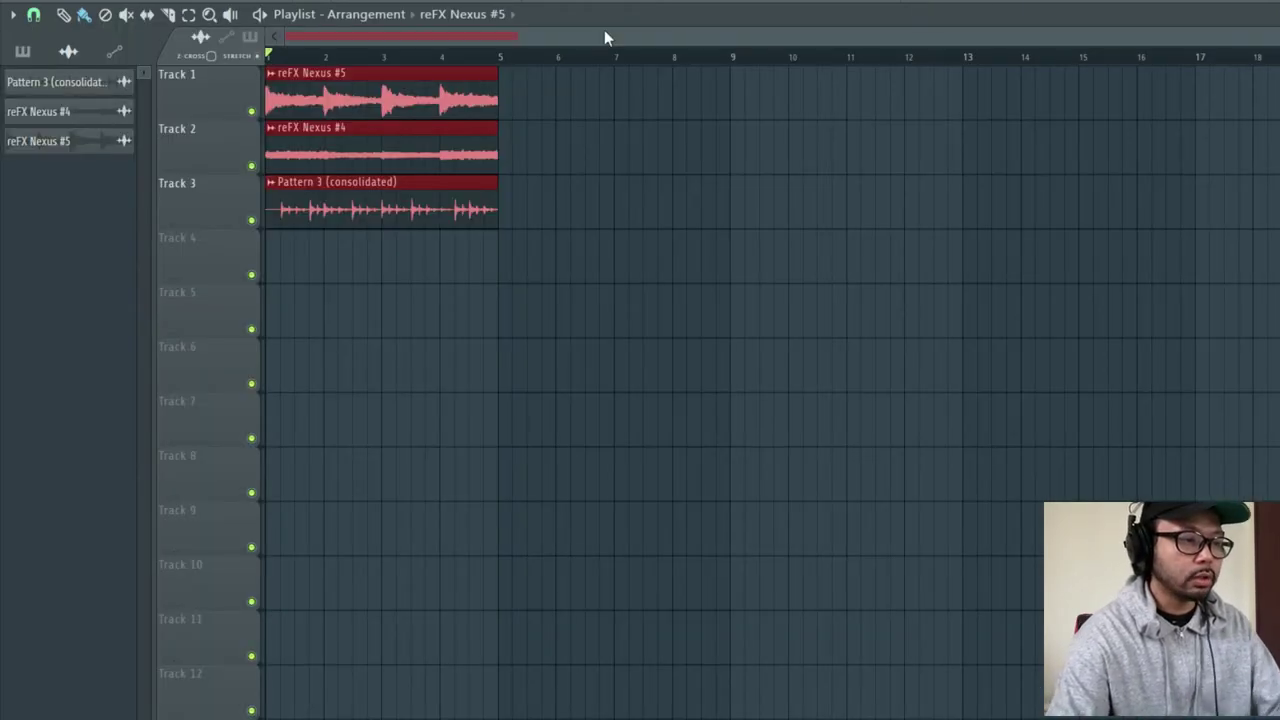
pyautogui.press('F9')
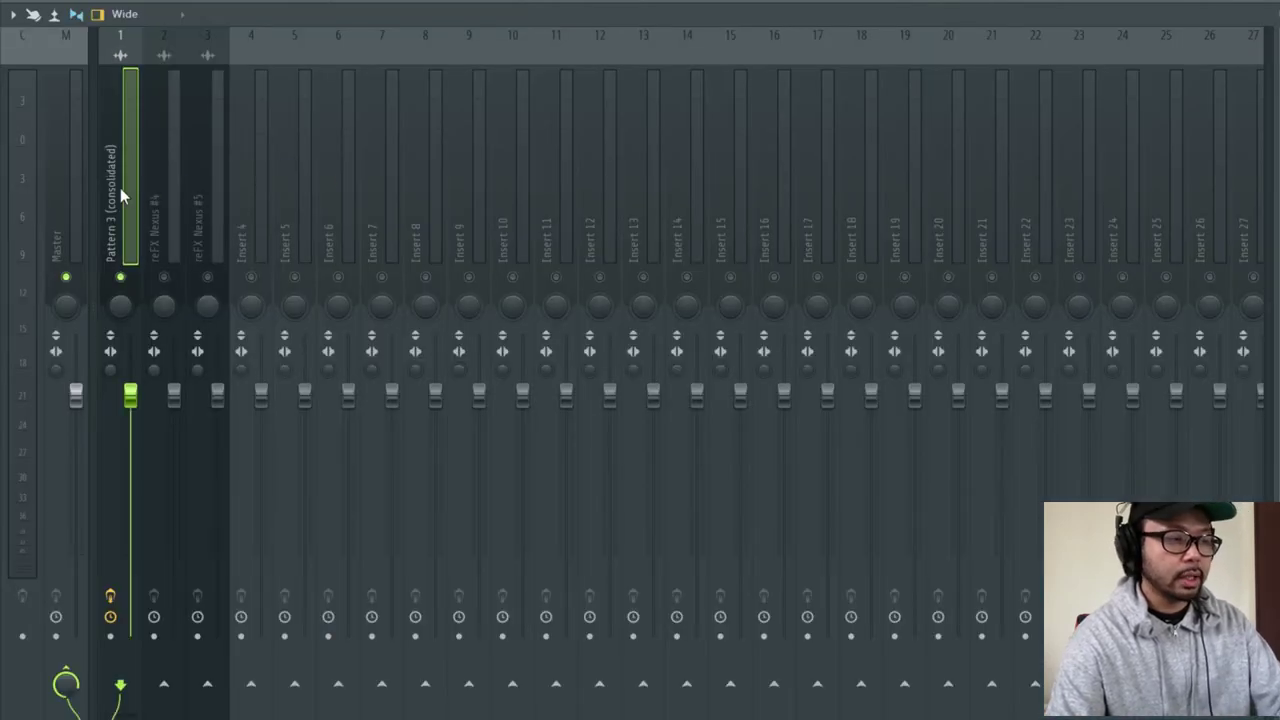
pyautogui.hotkey('alt', 's')
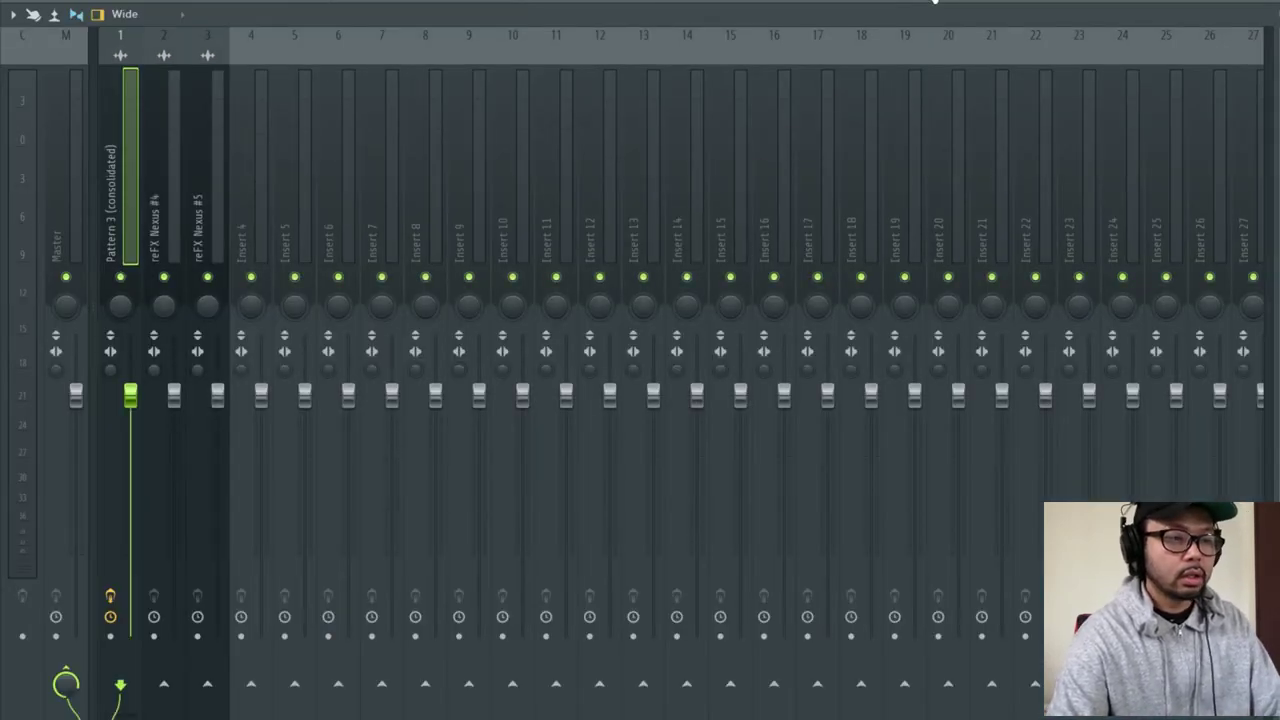
pyautogui.press('F5')
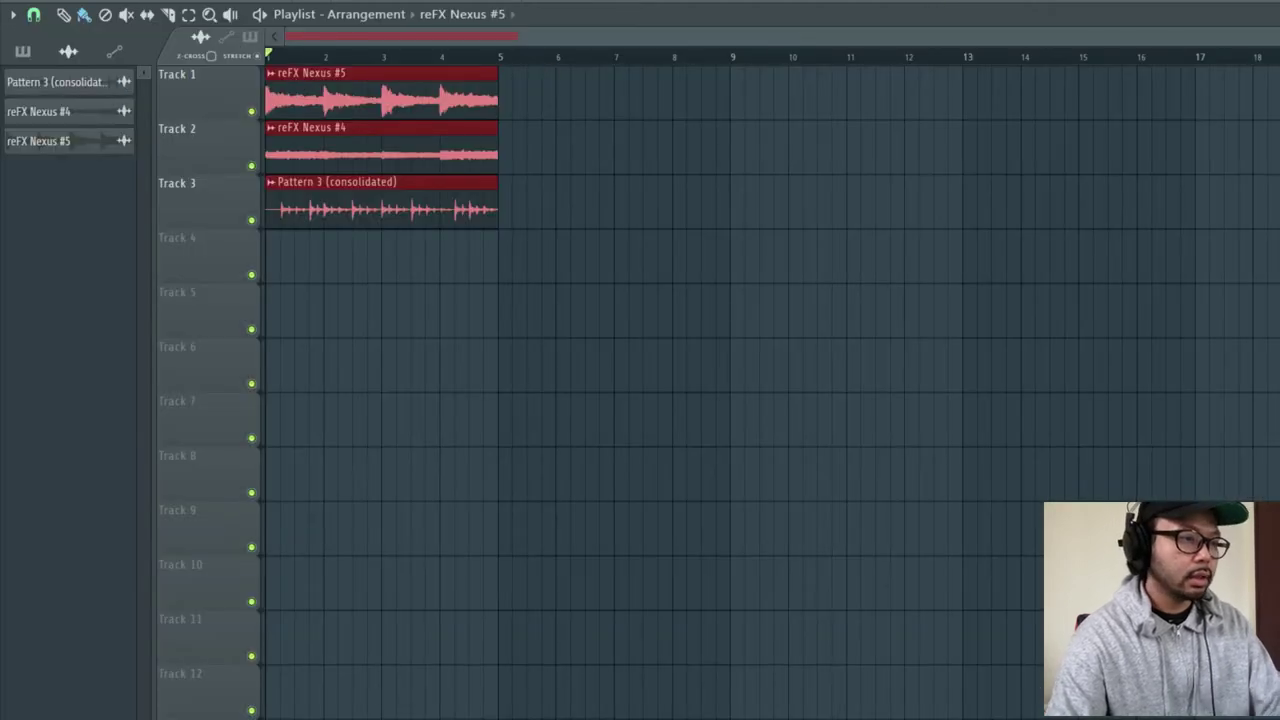
pyautogui.press('space')
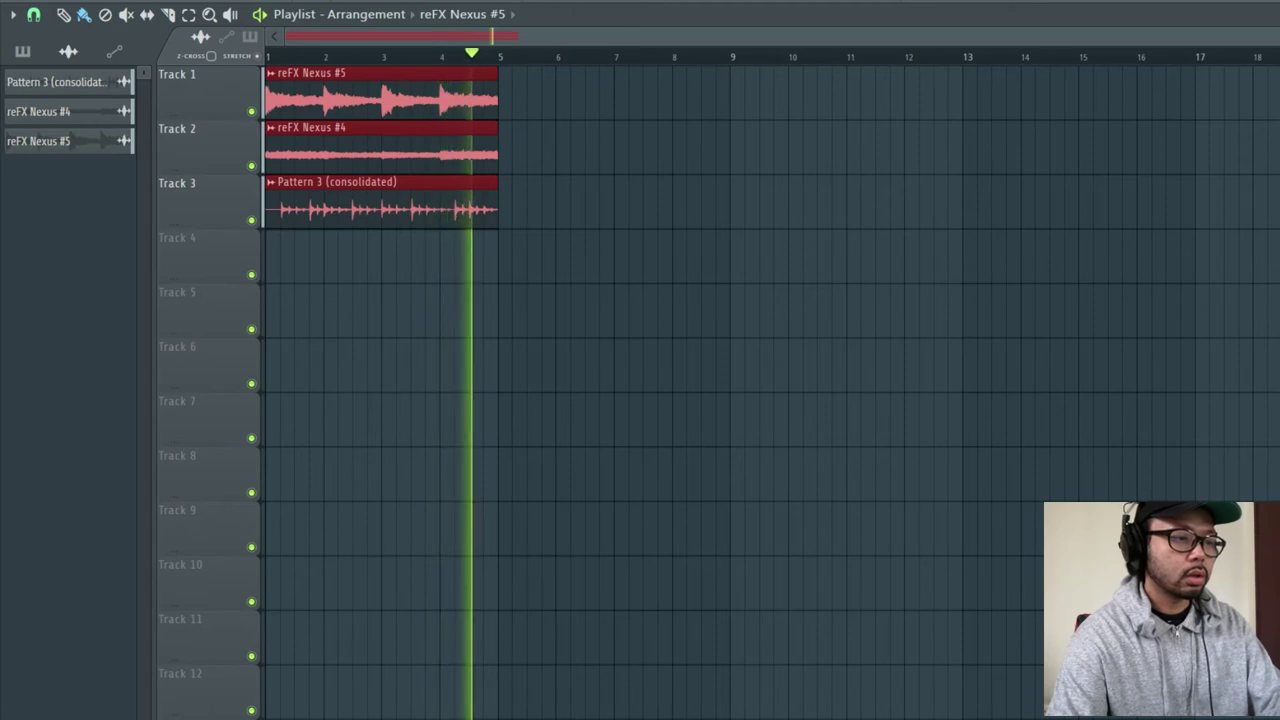
pyautogui.press('space')
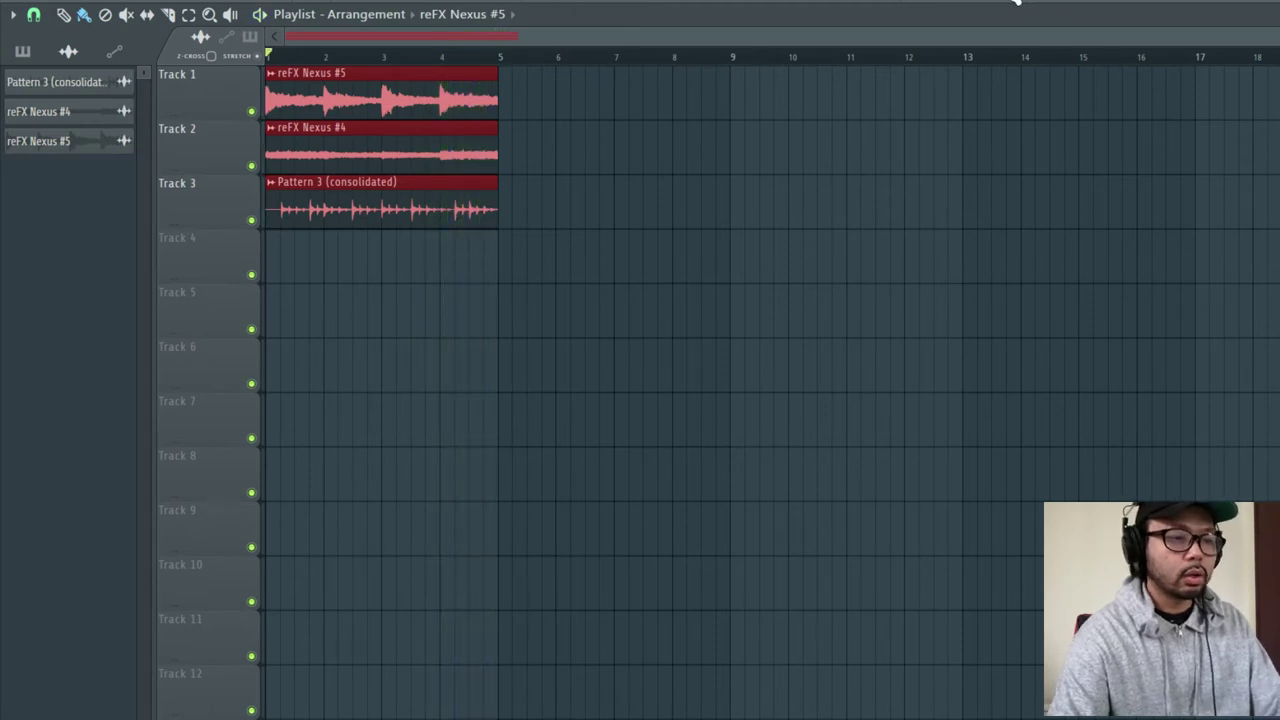
# Audition Track 2 and Track 1 separately in the playlist by soloing each one during playback.
pyautogui.press('F9')
pyautogui.click(157, 194)
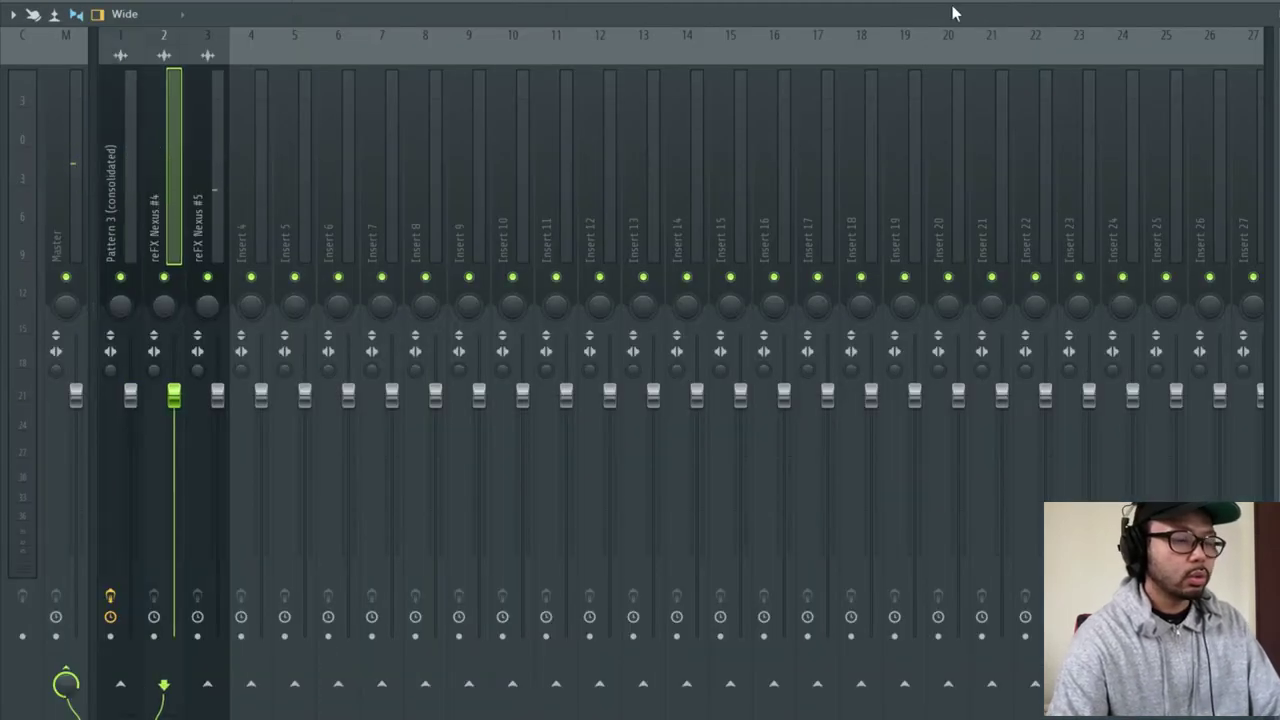
pyautogui.press('F5')
pyautogui.press('space')
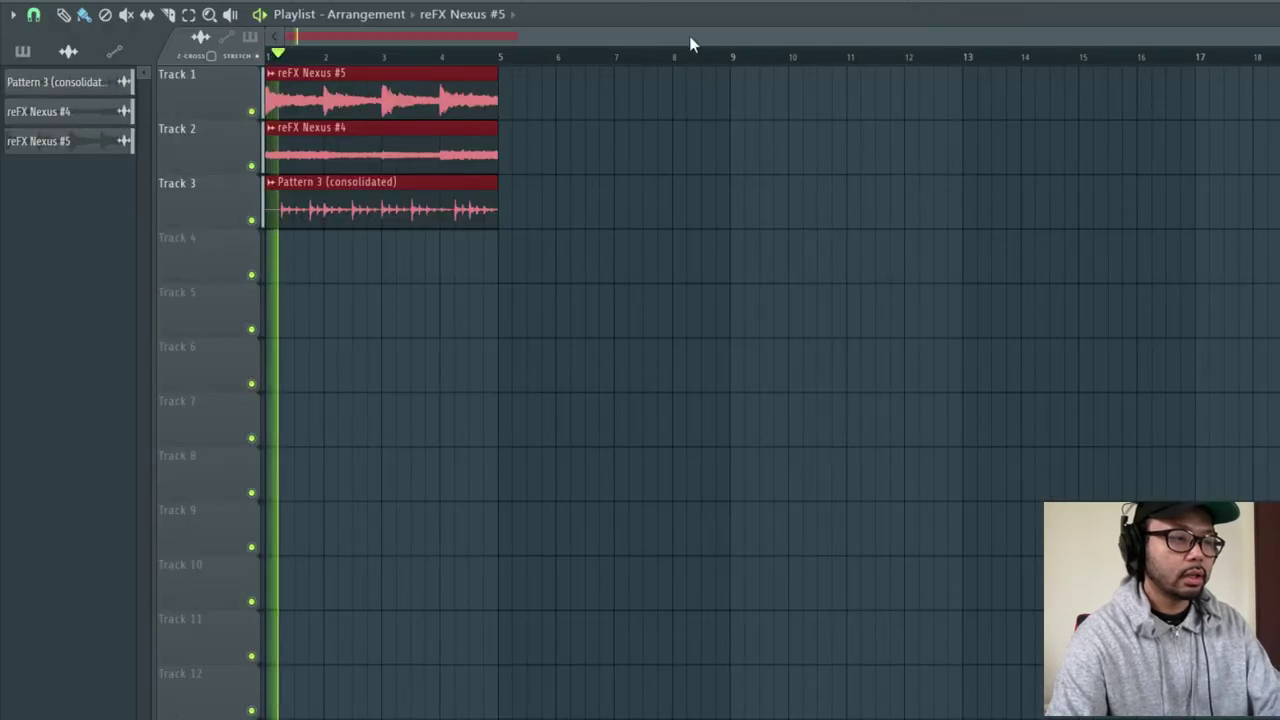
pyautogui.rightClick(251, 111)
pyautogui.rightClick(253, 165)
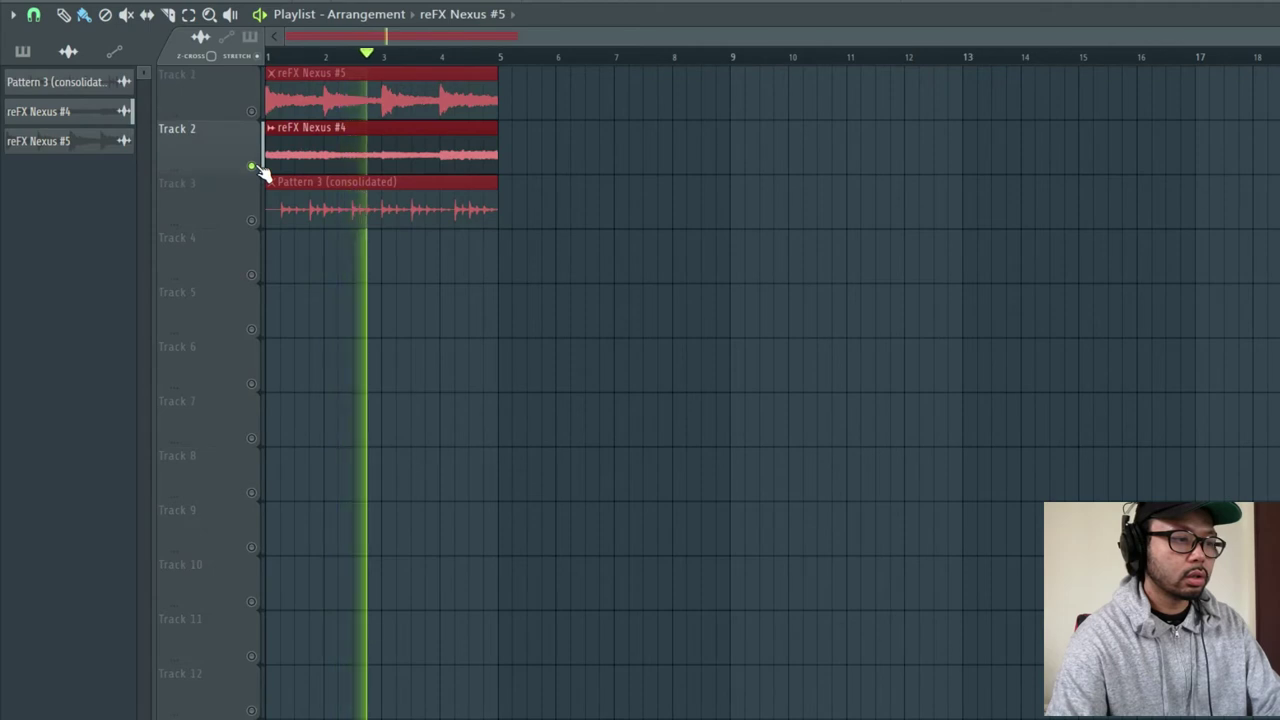
pyautogui.rightClick(254, 112)
pyautogui.press('space')
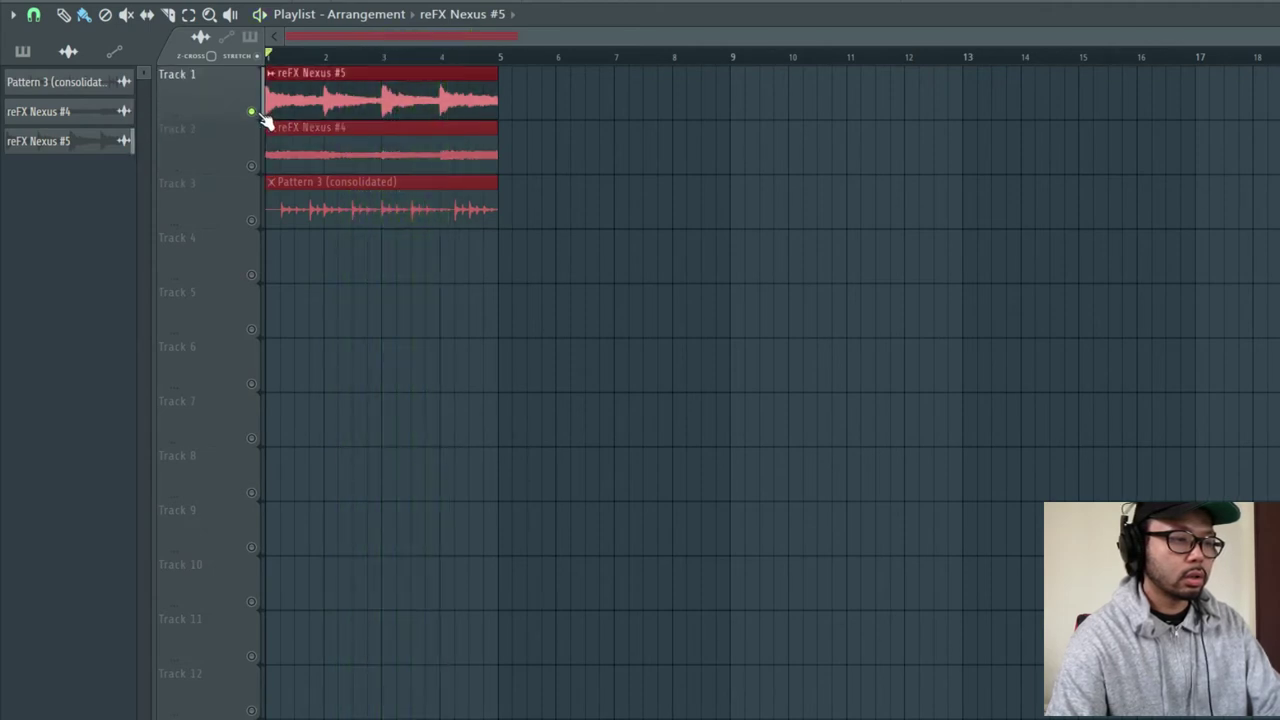
# Unsolo Track 1 in the playlist so that all tracks are enabled.
pyautogui.click(252, 112)
pyautogui.click(252, 112)
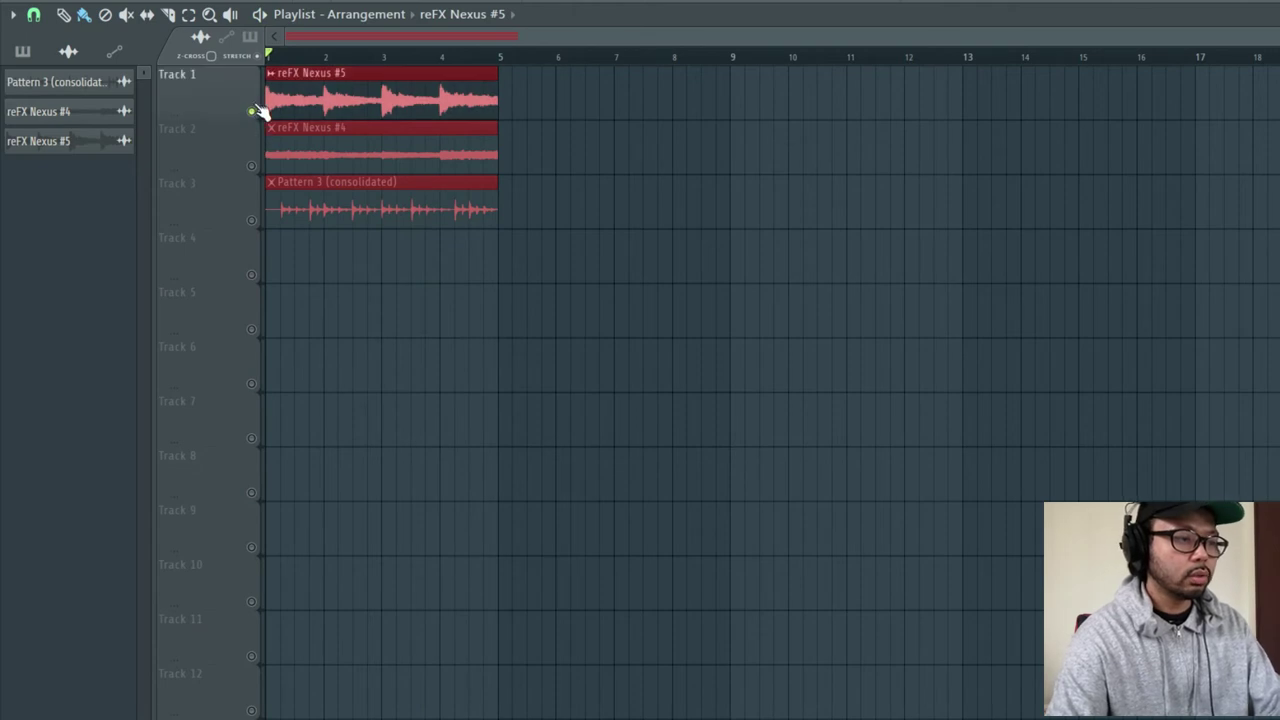
pyautogui.rightClick(254, 112)
# Load Cymatics Origin as an effect on the reFX Nexus #5 mixer track.
pyautogui.press('F6')
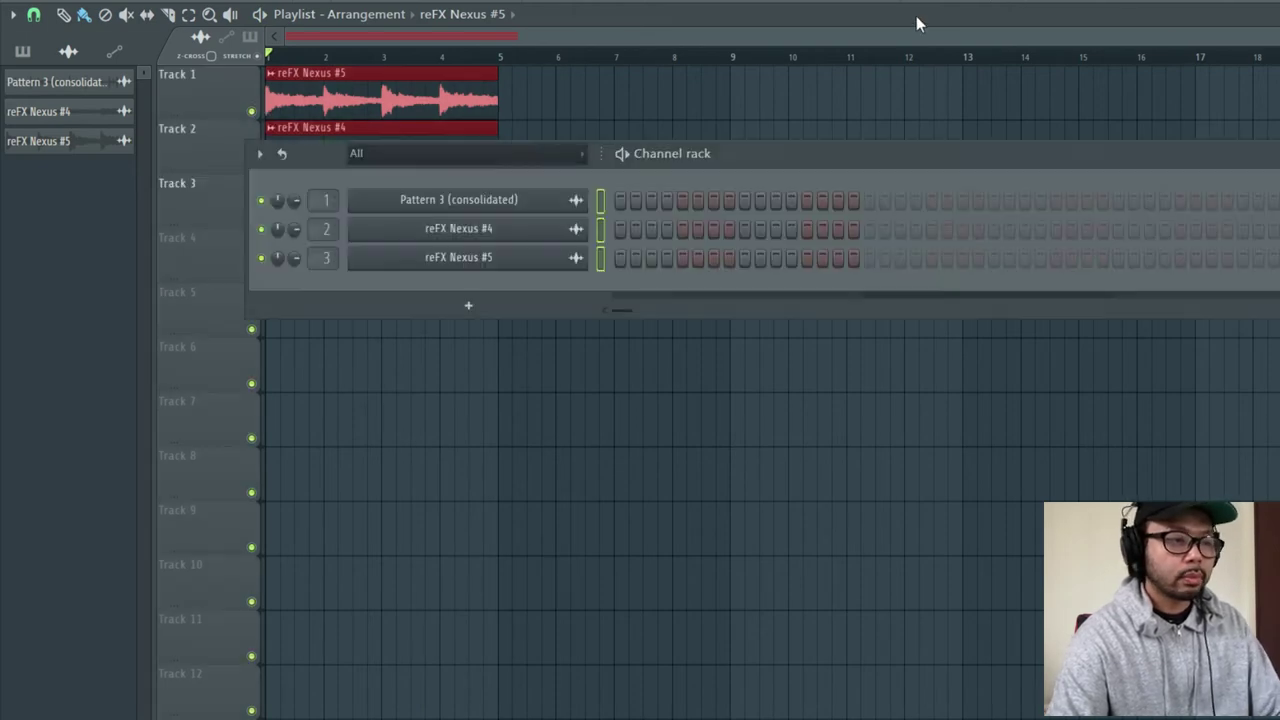
pyautogui.press('F9')
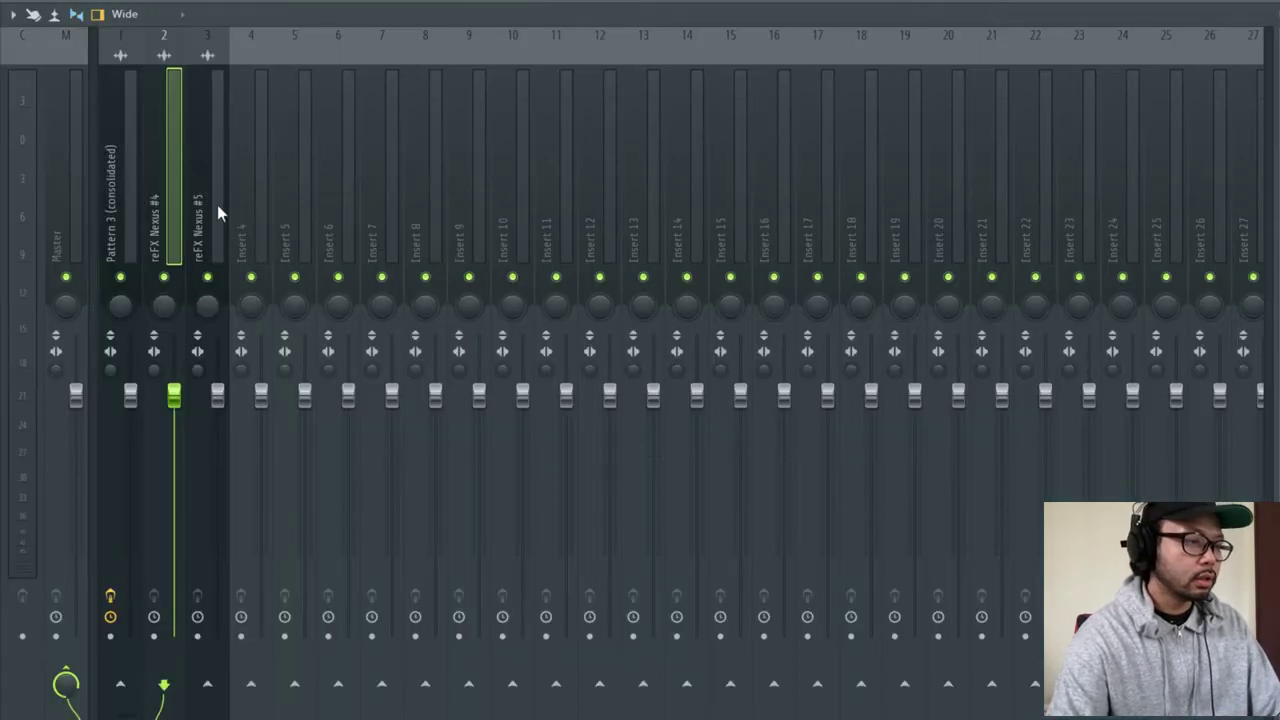
pyautogui.click(216, 200)
pyautogui.click(1265, 108)
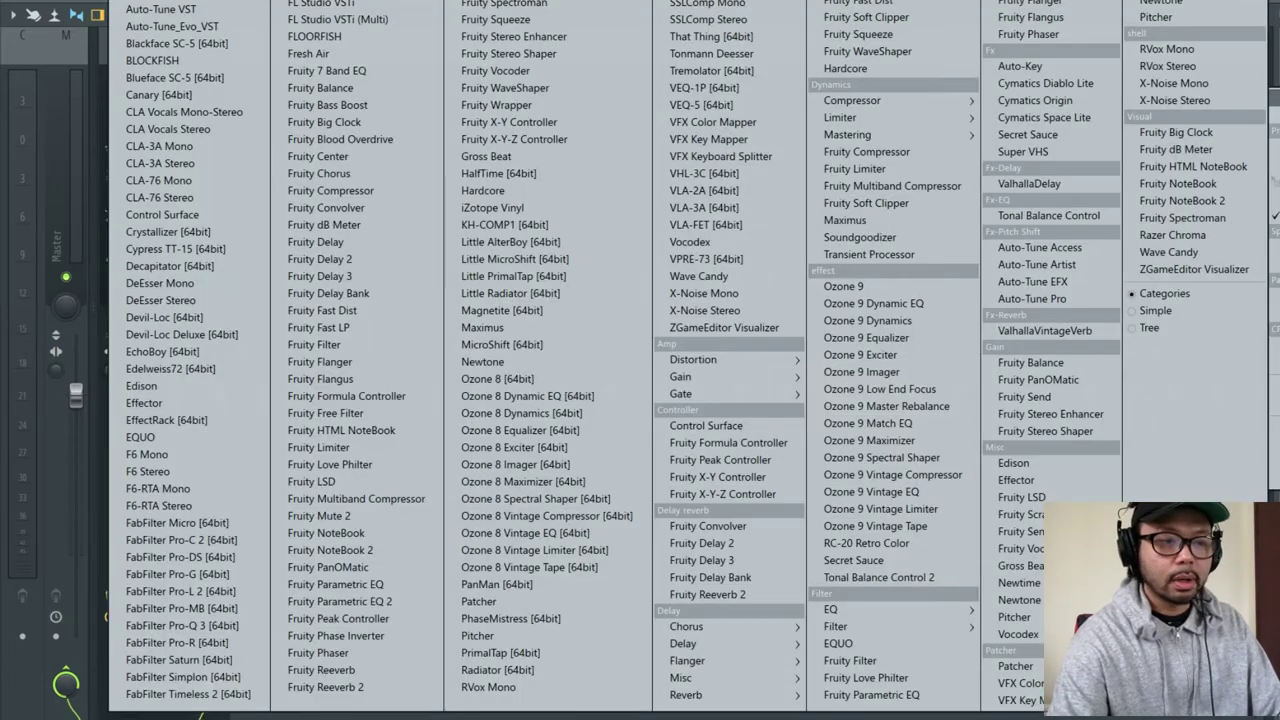
pyautogui.click(1040, 100)
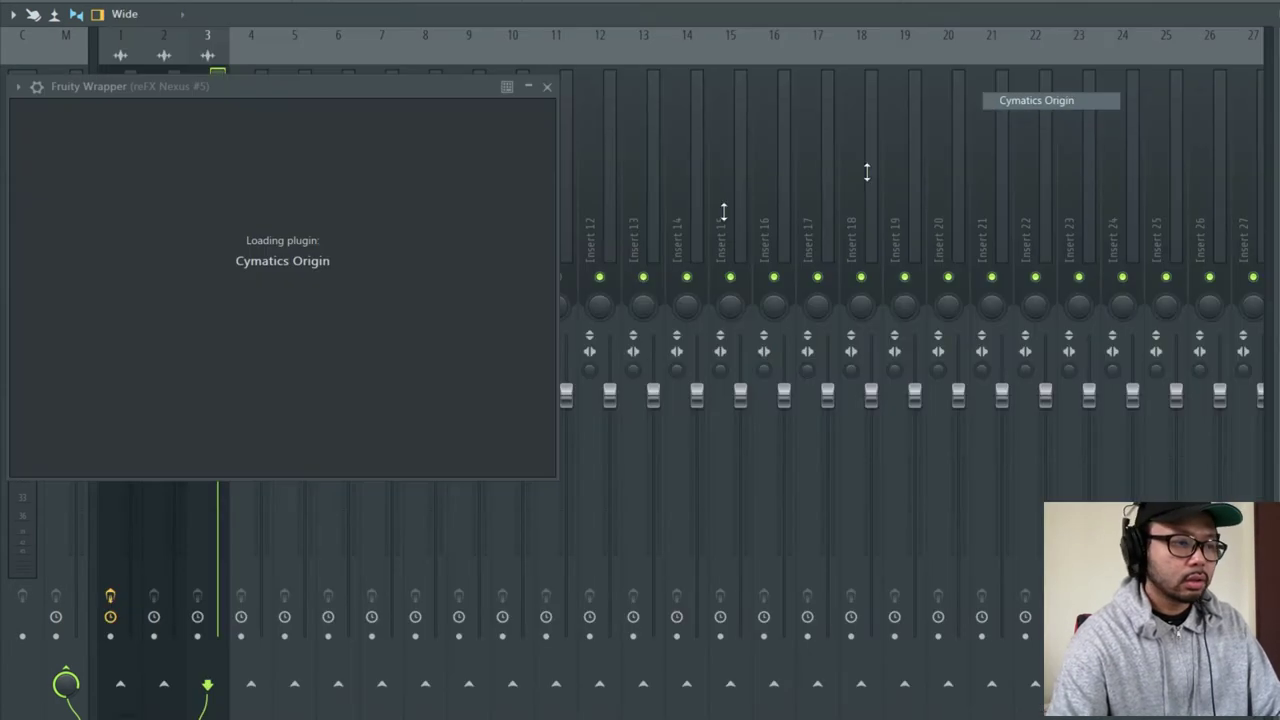
pyautogui.moveTo(564, 86); pyautogui.dragTo(829, 76)
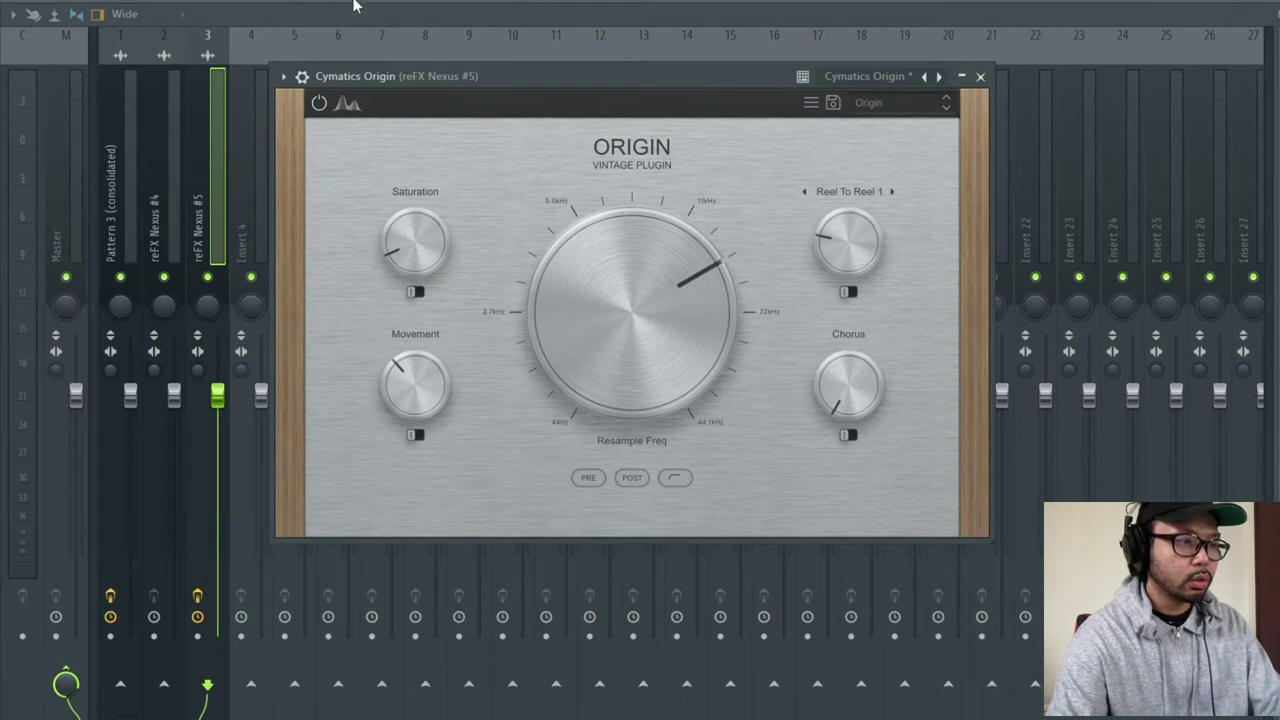
# Solo the reFX Nexus #5 mixer track and lower Origin's resample frequency to just under 11 kHz during playback.
pyautogui.press('Escape')
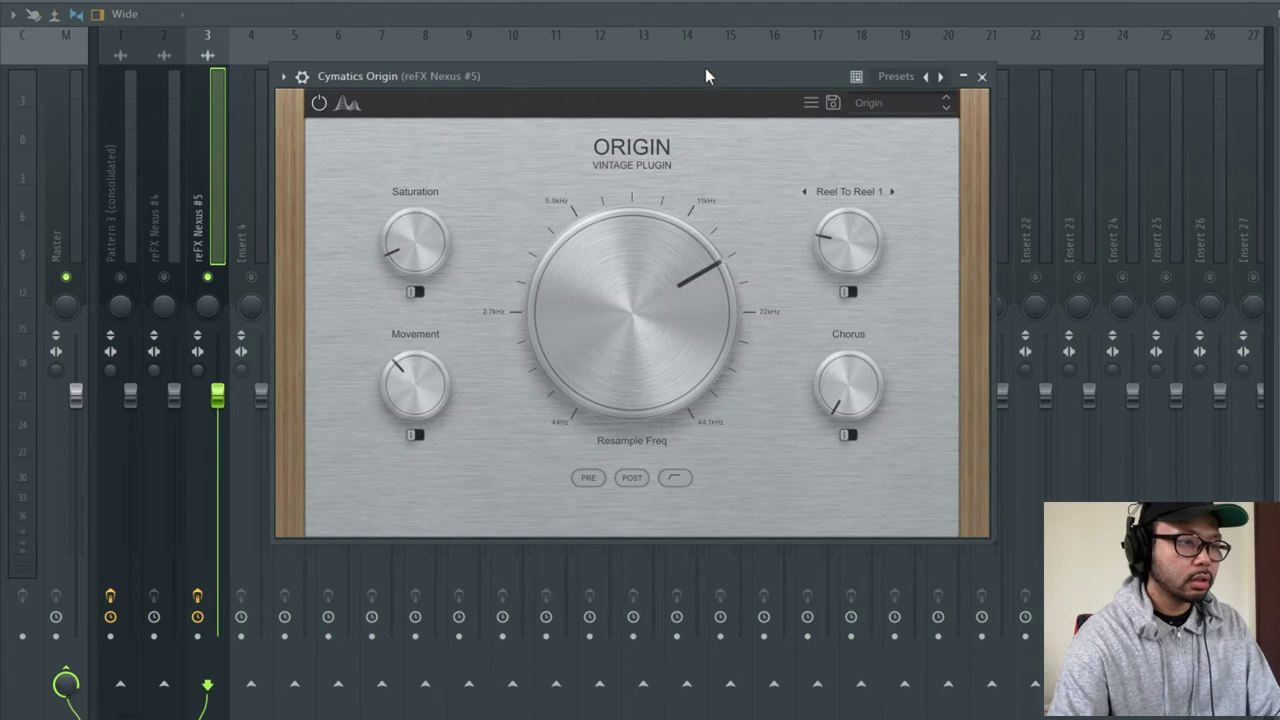
pyautogui.moveTo(705, 72); pyautogui.dragTo(767, 73)
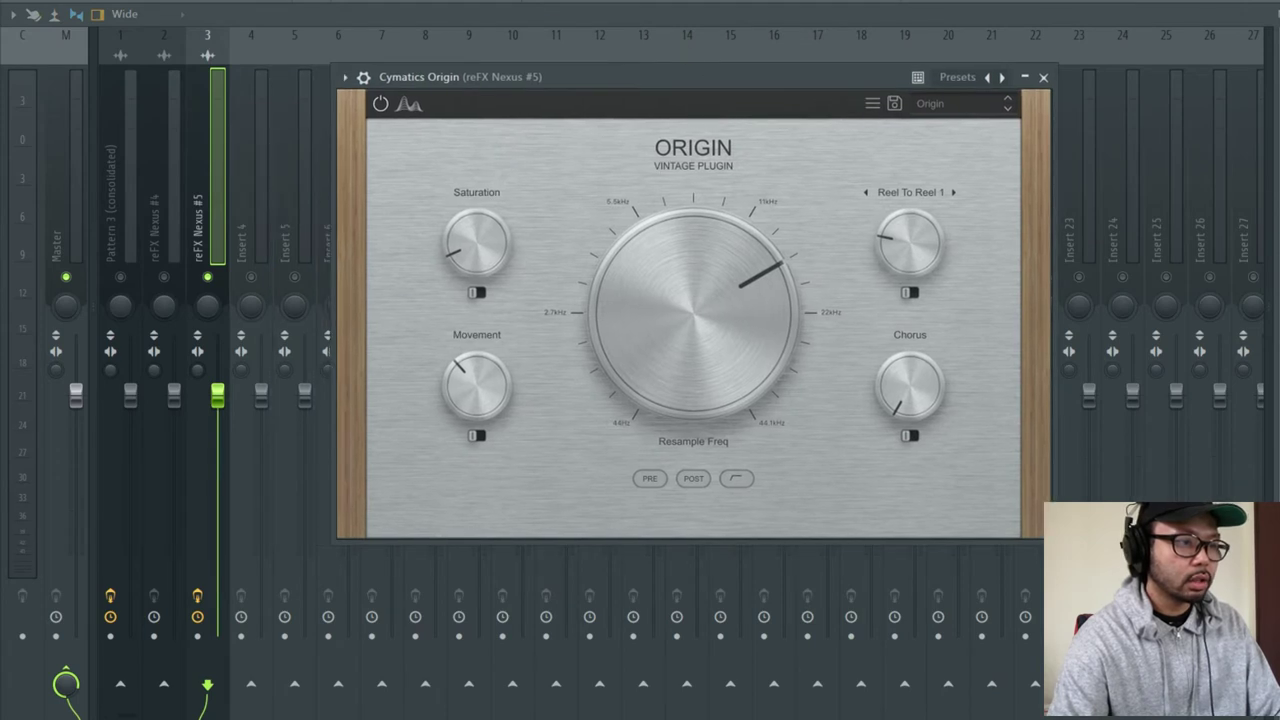
pyautogui.press('space')
pyautogui.moveTo(709, 264)
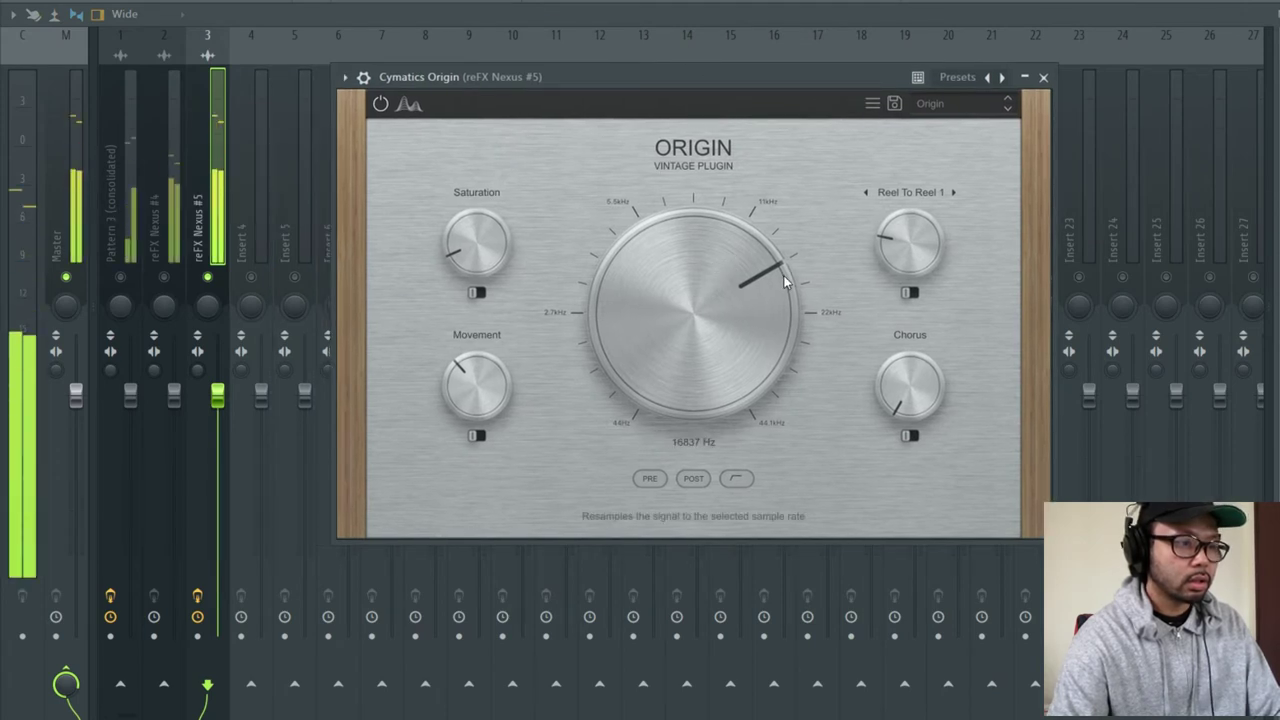
pyautogui.scroll(-20, 784, 282)
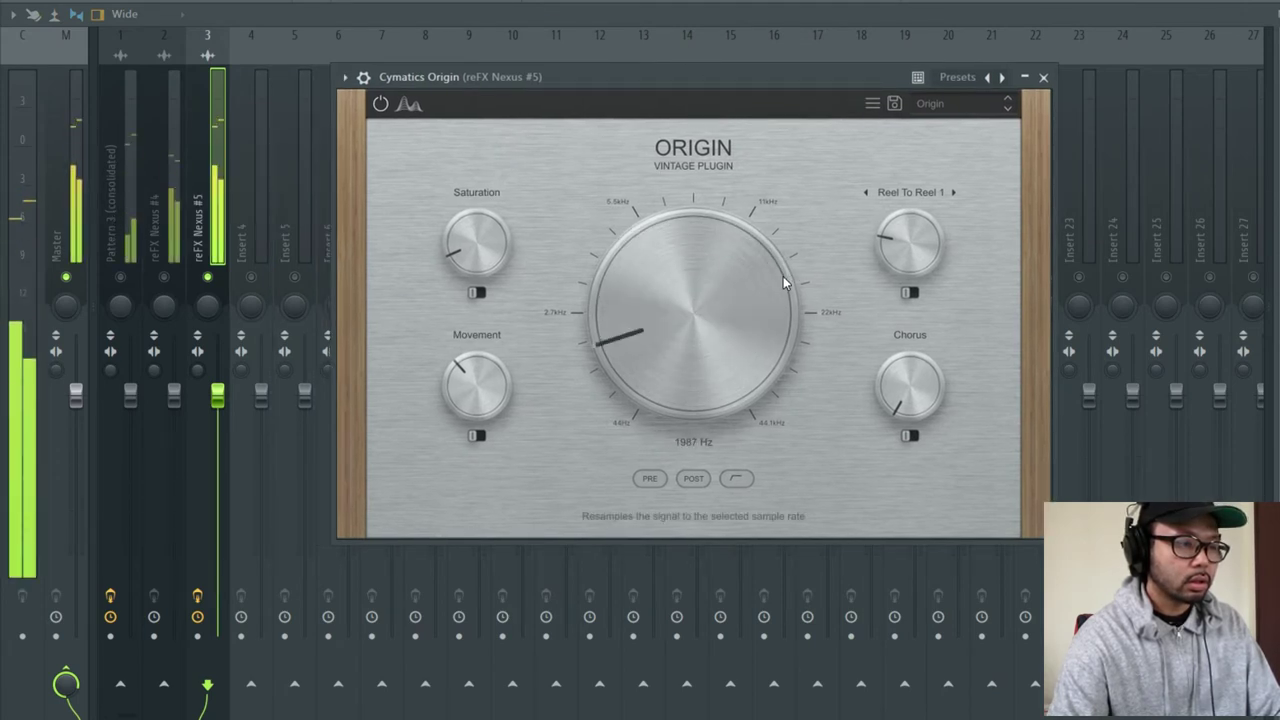
pyautogui.scroll(5, 709, 283)
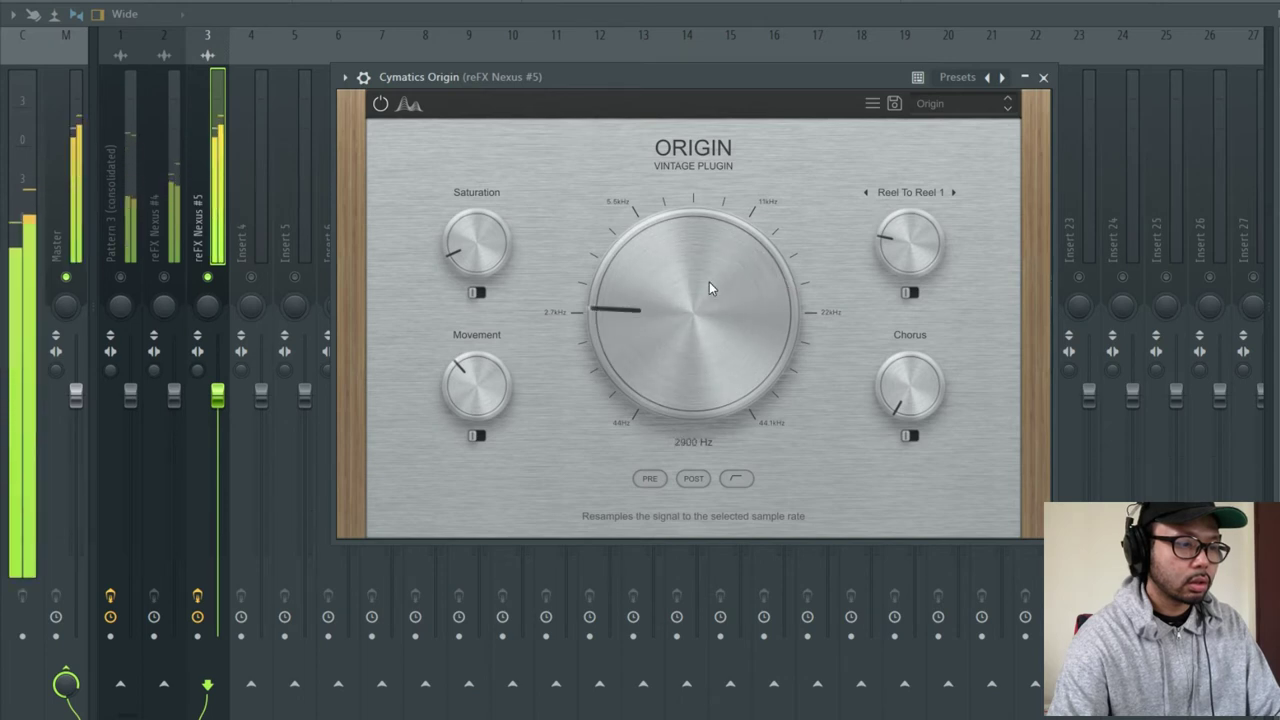
pyautogui.scroll(15, 709, 282)
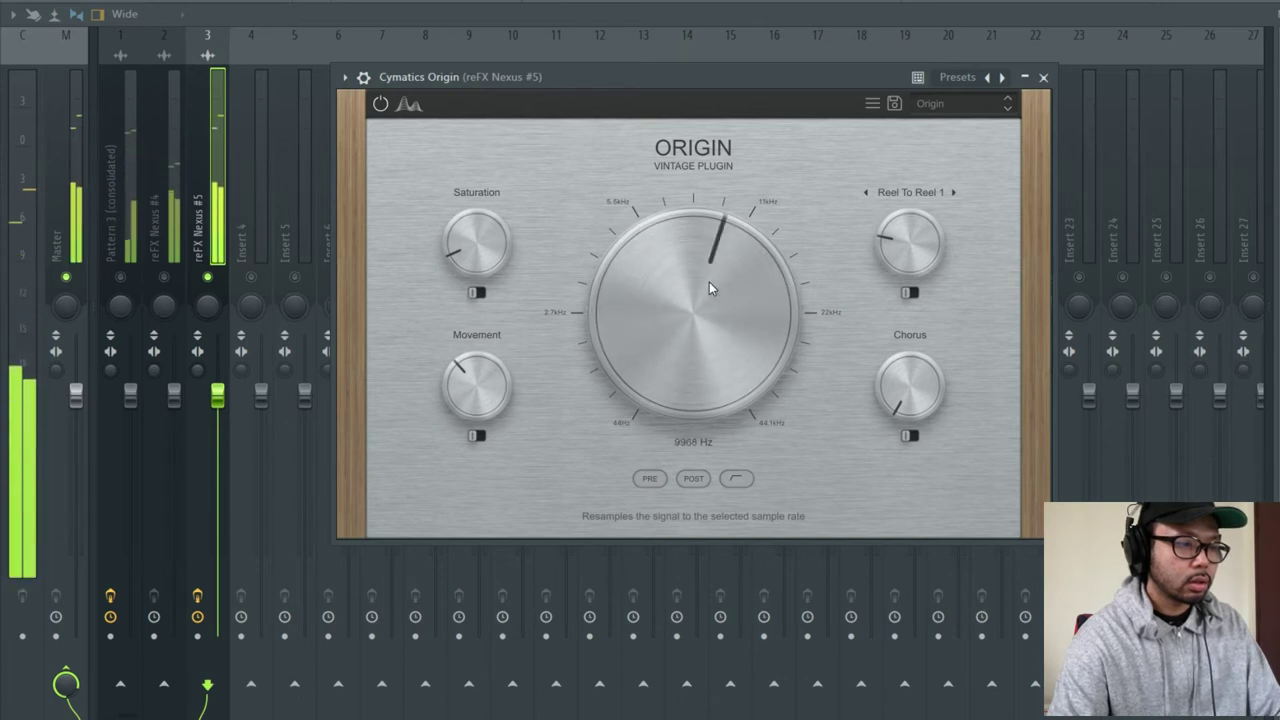
pyautogui.scroll(7, 708, 283)
pyautogui.scroll(-8, 708, 283)
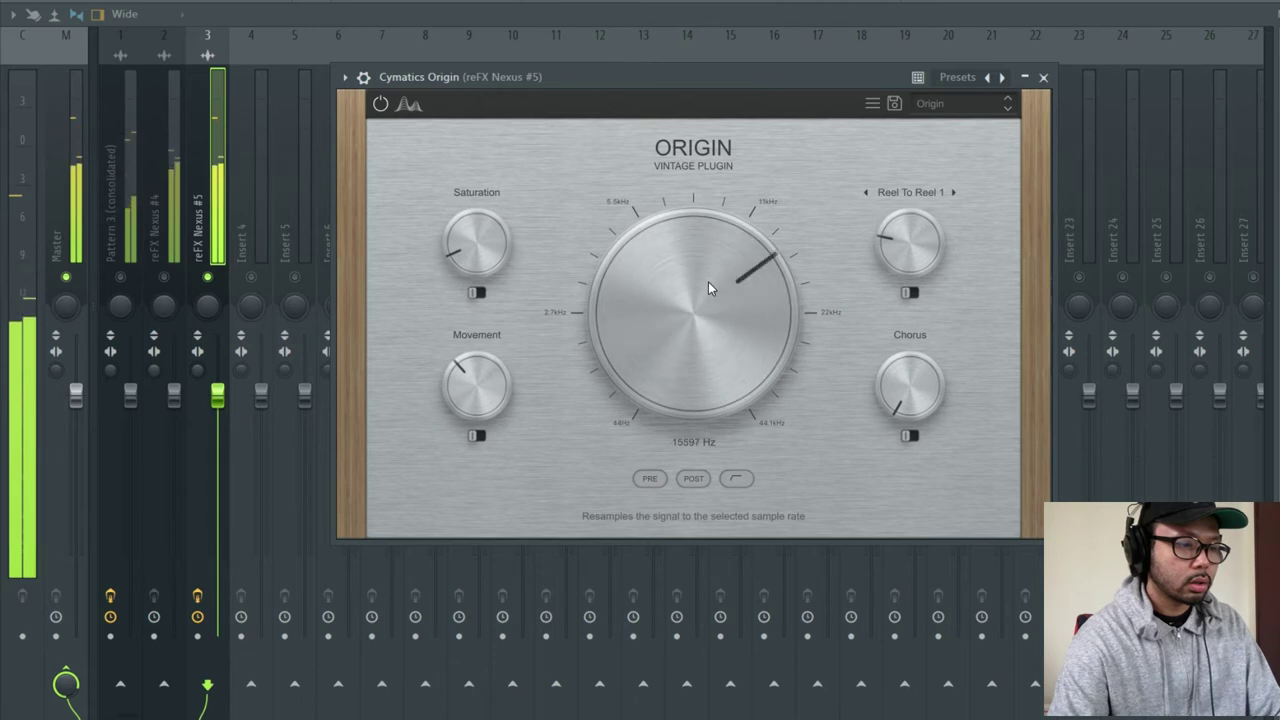
pyautogui.scroll(-3, 708, 288)
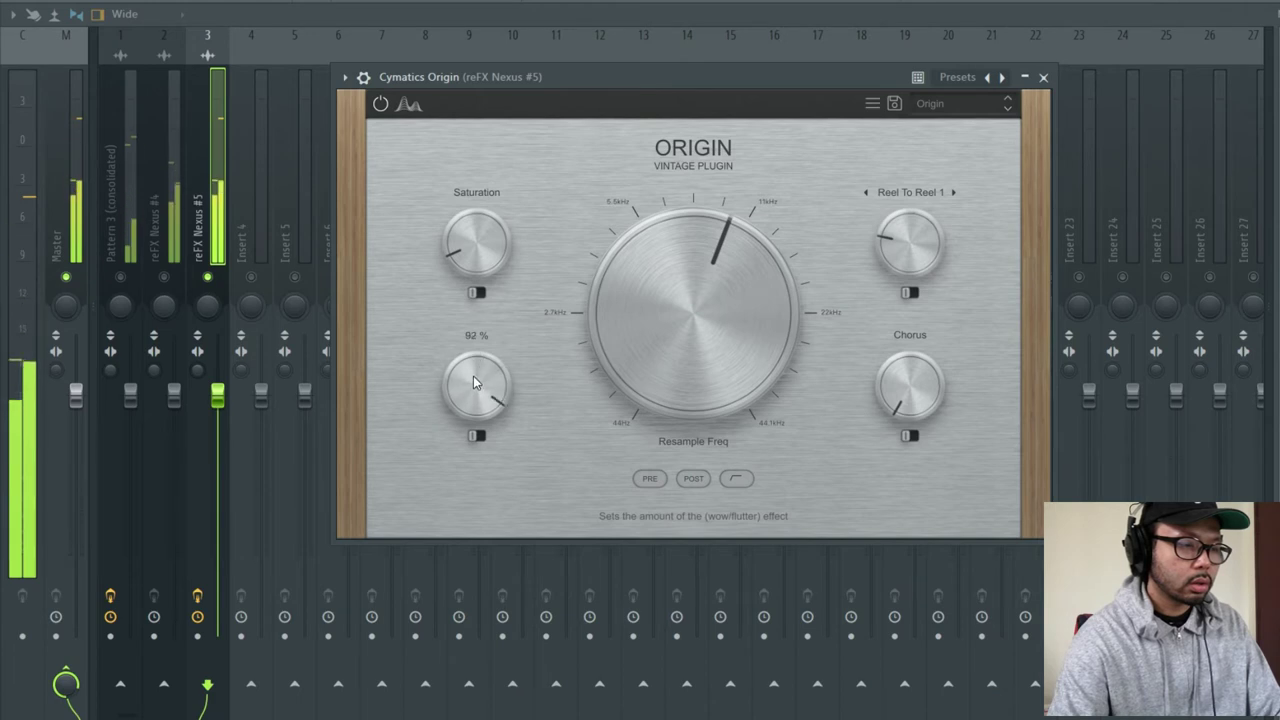
# Set Origin's movement to 68% and close the plugin.
pyautogui.scroll(-2, 473, 376)
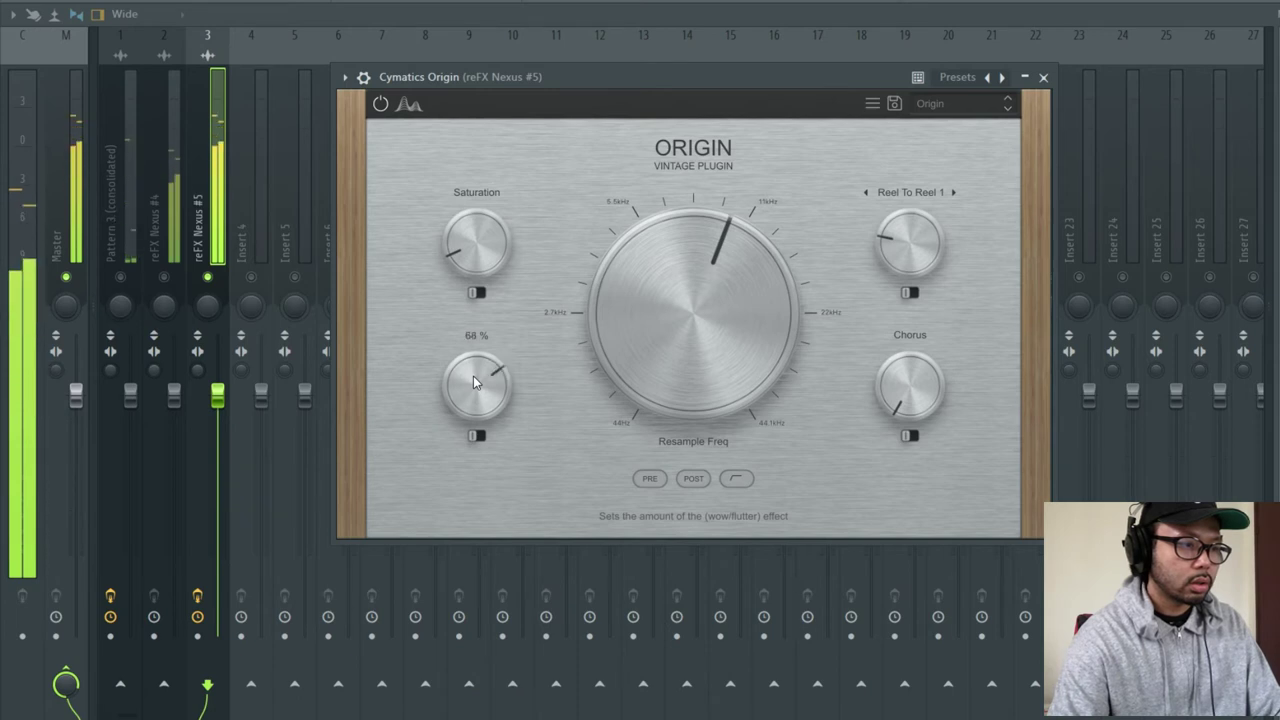
pyautogui.click(1044, 77)
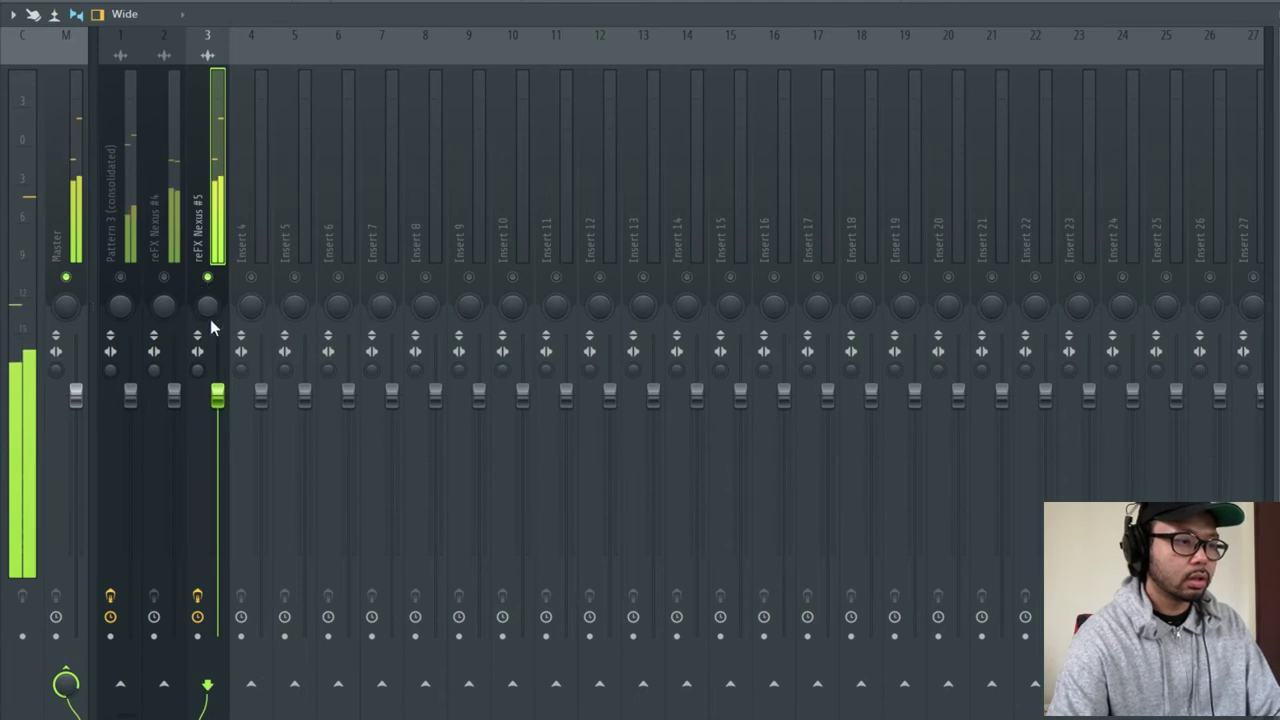
# Lower the reFX Nexus #5 mixer fader slightly and unsolo the track.
pyautogui.moveTo(226, 395); pyautogui.dragTo(226, 417)
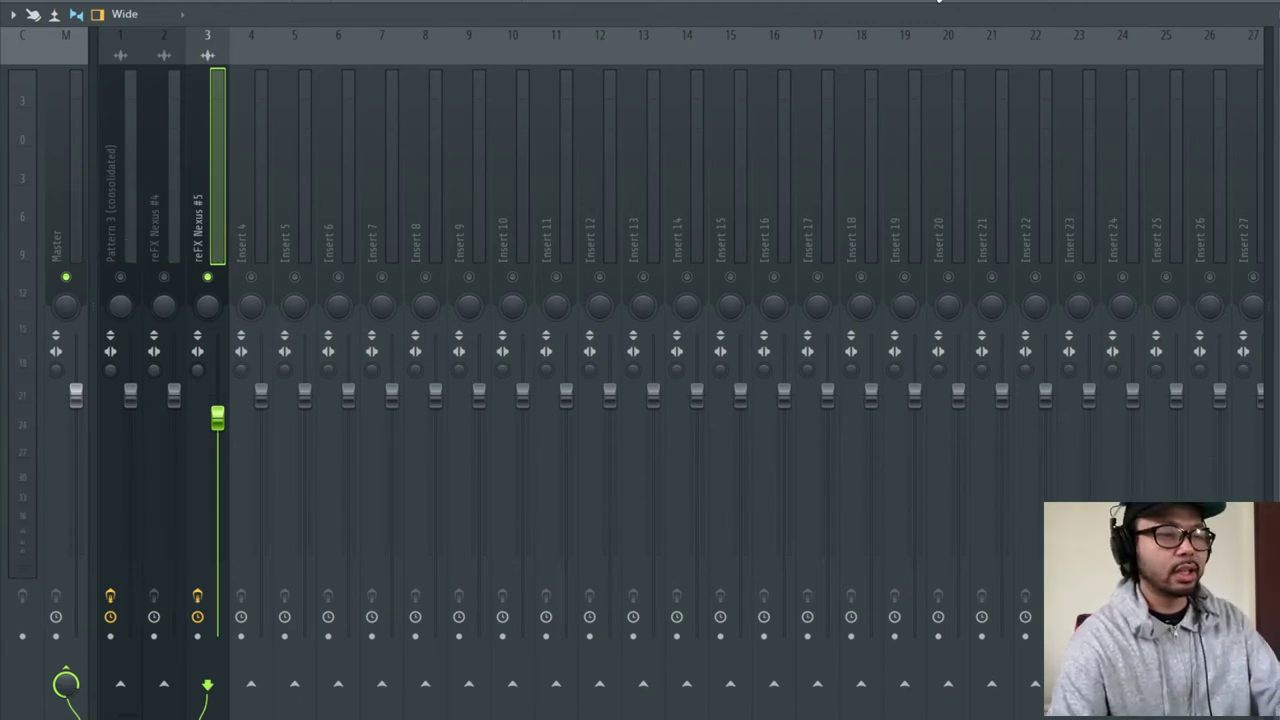
pyautogui.press('F5')
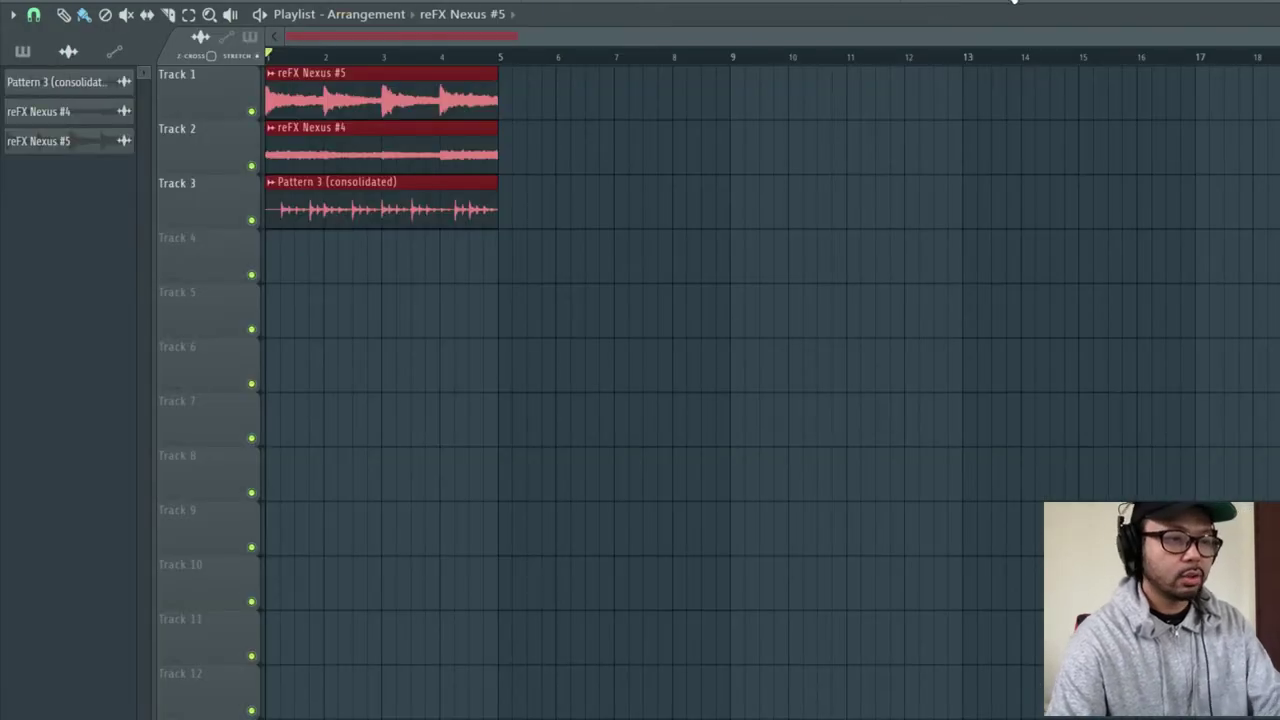
pyautogui.press('F9')
pyautogui.hotkey('alt', 's')
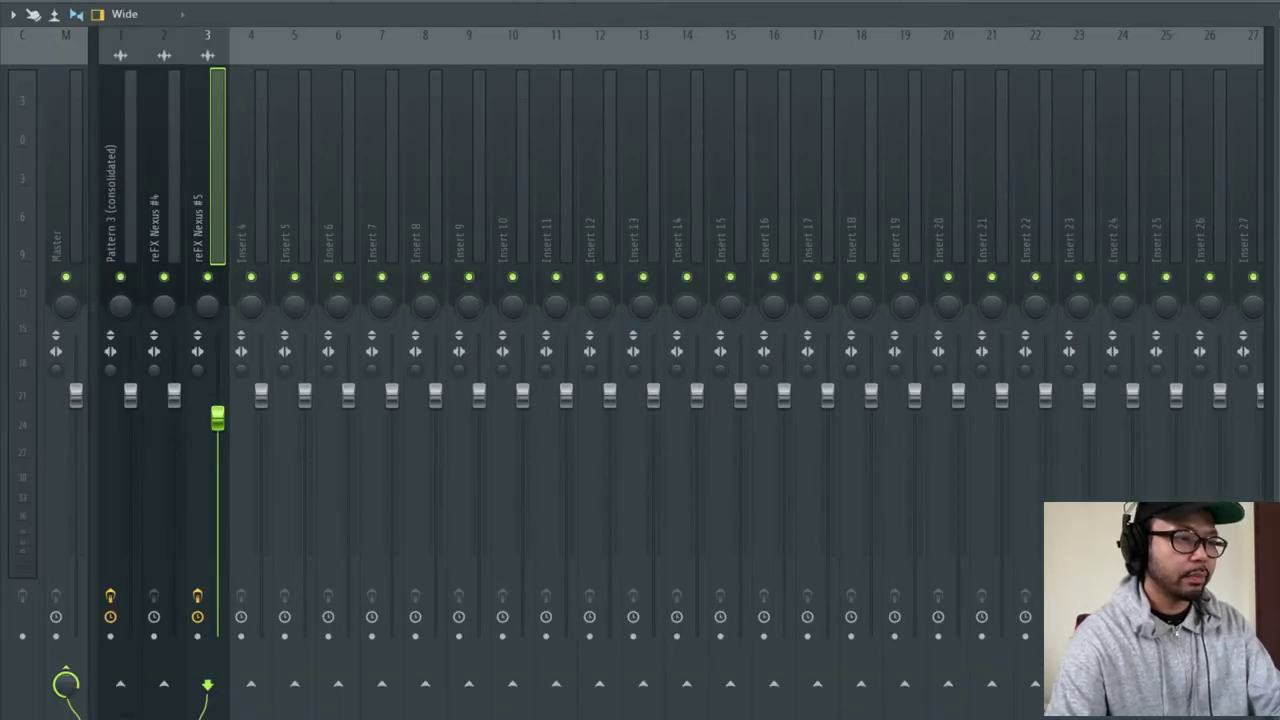
# Play the three playlist clips together to hear the processed mix.
pyautogui.press('F5')
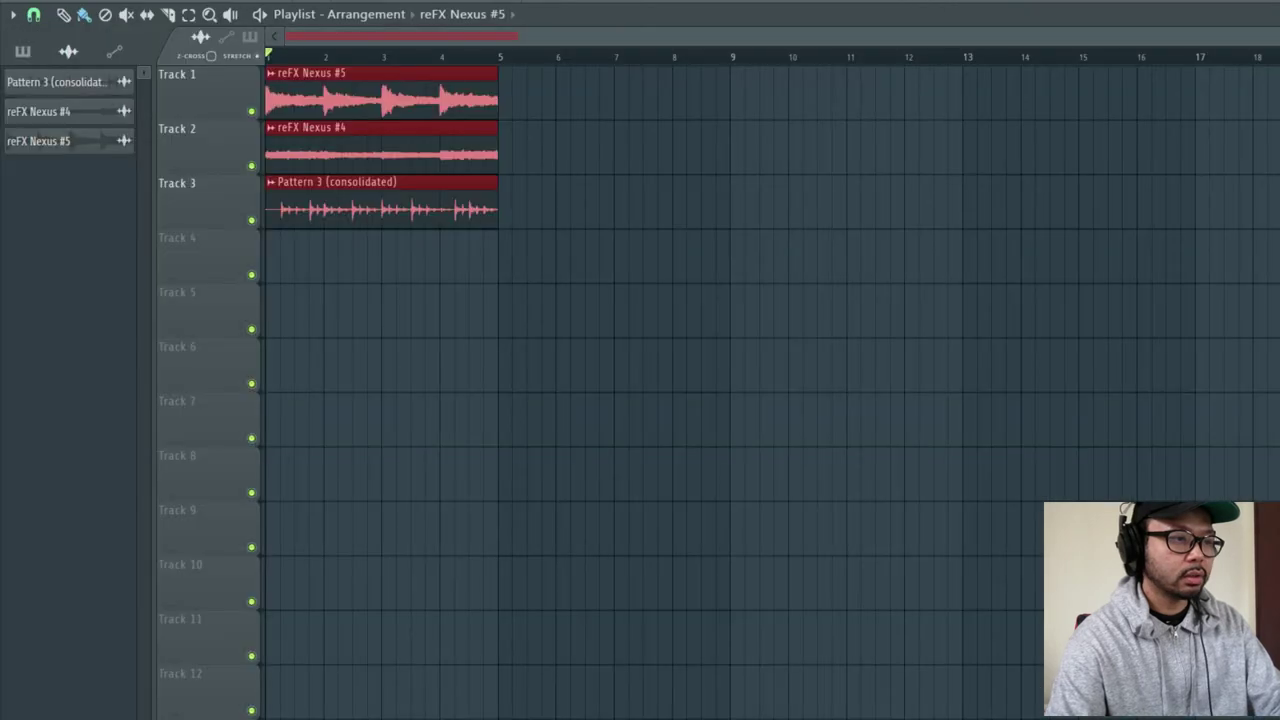
pyautogui.press('space')
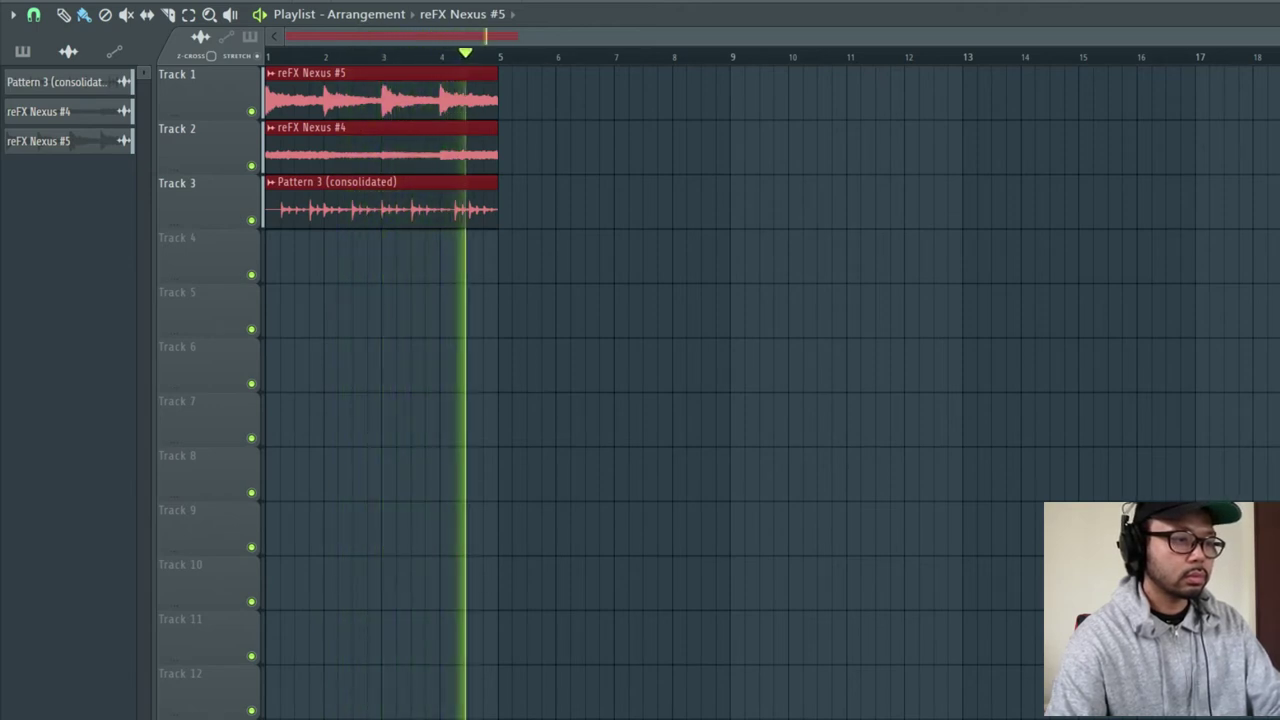
pyautogui.press('space')
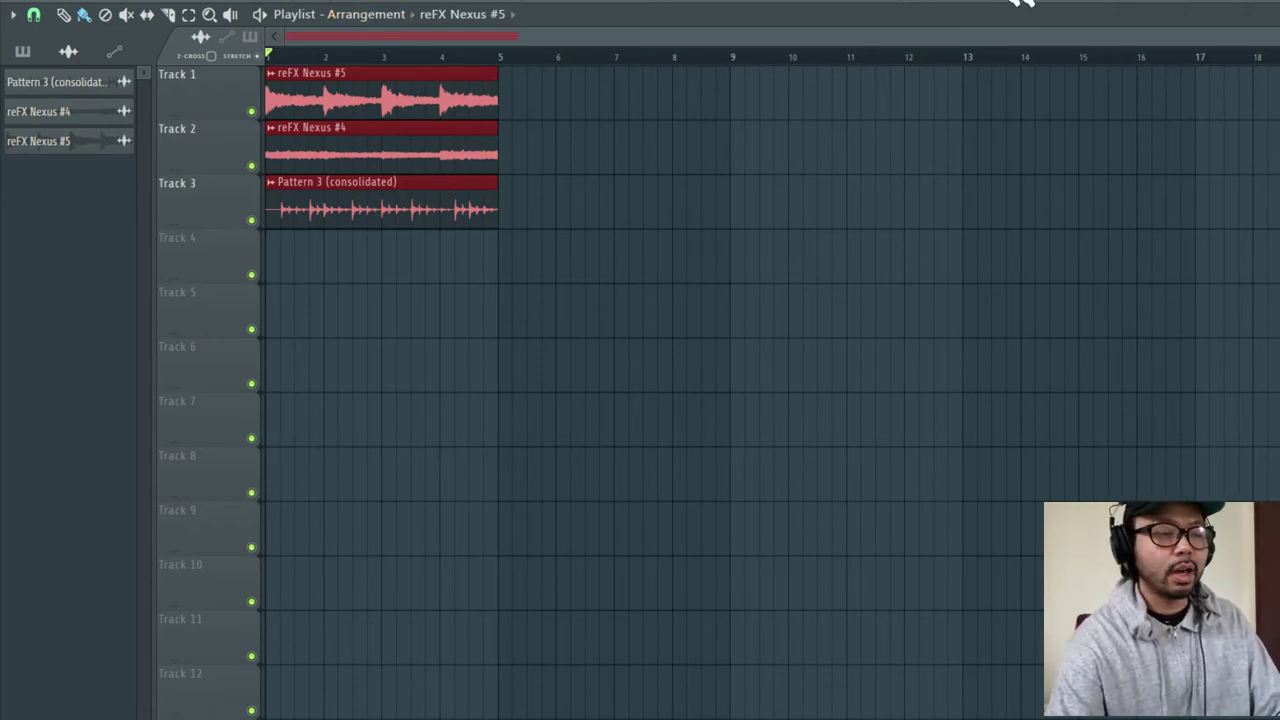
# Open the Hihats - Closed folder under Drum One Shots, Cymbals in the Cymatics Eternity sample pack.
pyautogui.press('F6')
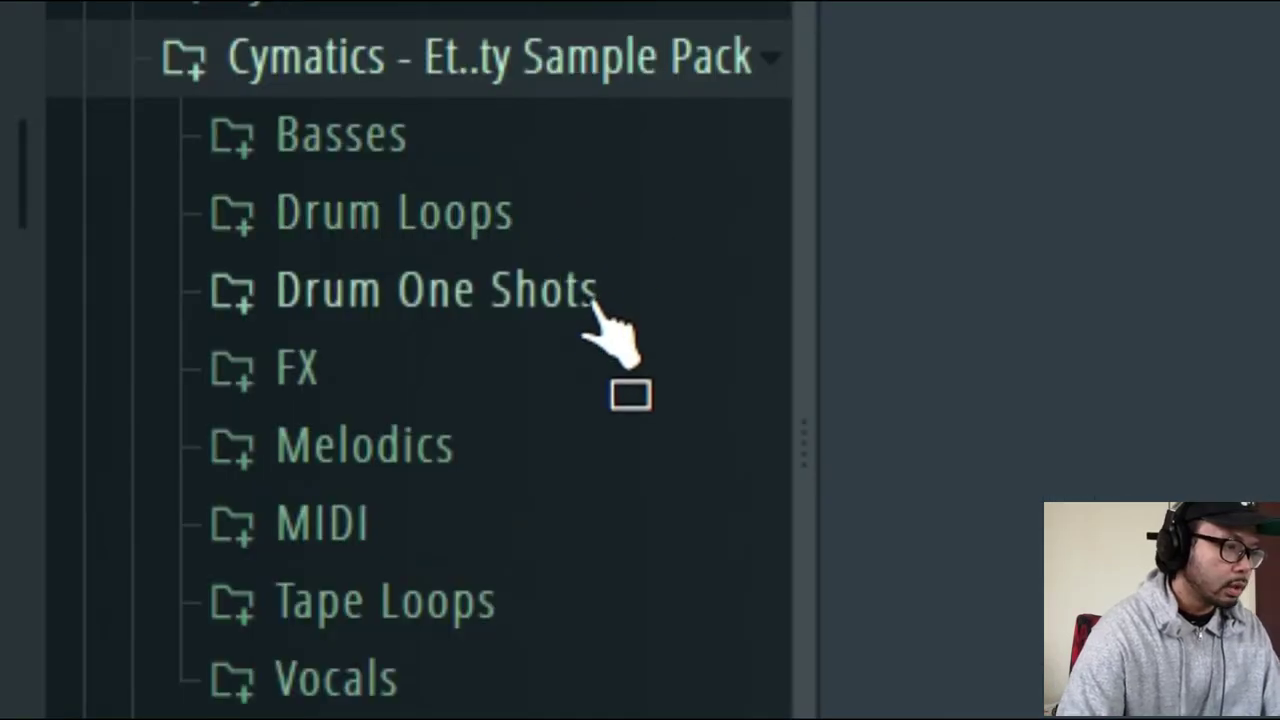
pyautogui.click(573, 290)
pyautogui.scroll(3, 585, 240)
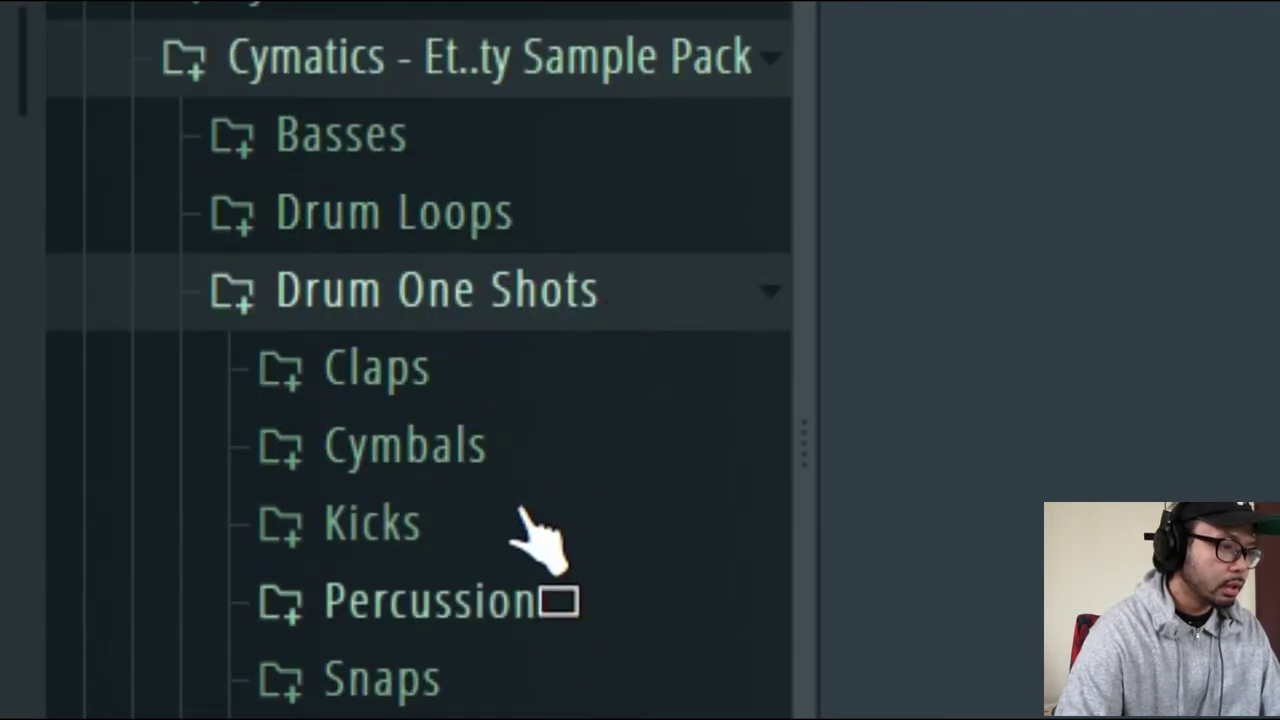
pyautogui.click(509, 446)
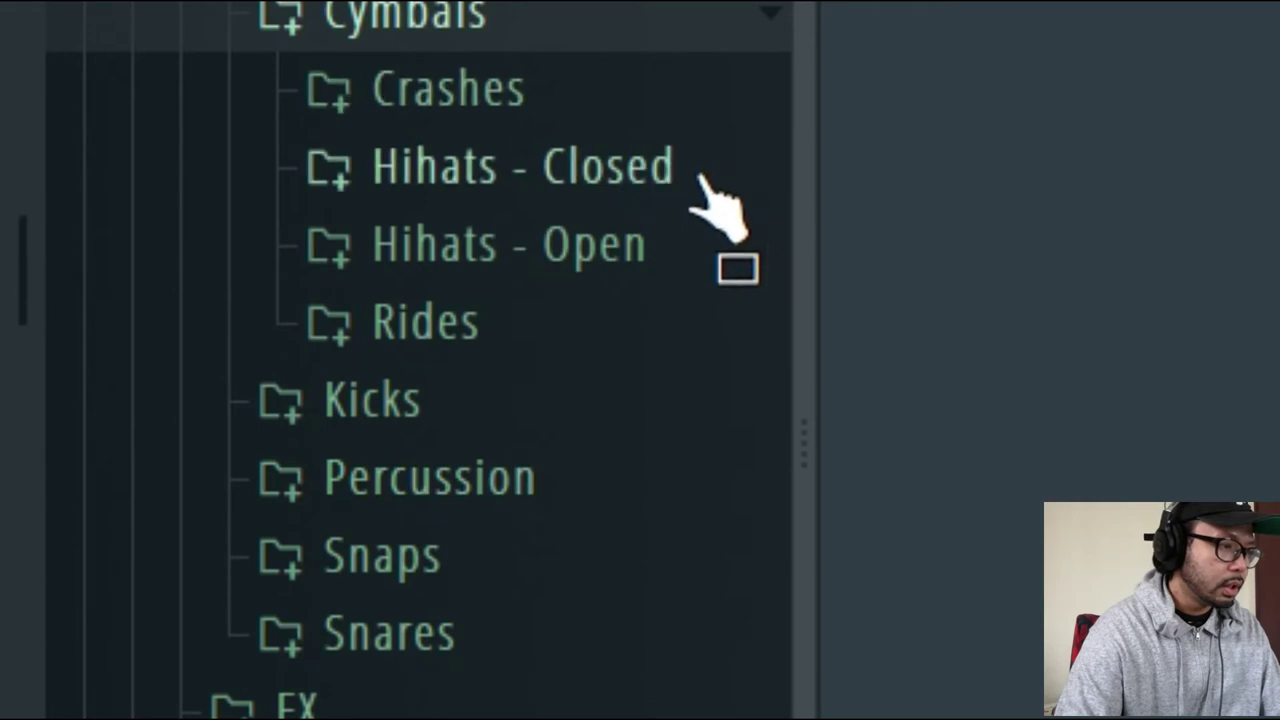
pyautogui.click(690, 169)
# Audition several closed hi-hat samples and add Cymatics - Eternity Closed Hihat 4 to the channel rack.
pyautogui.click(652, 266)
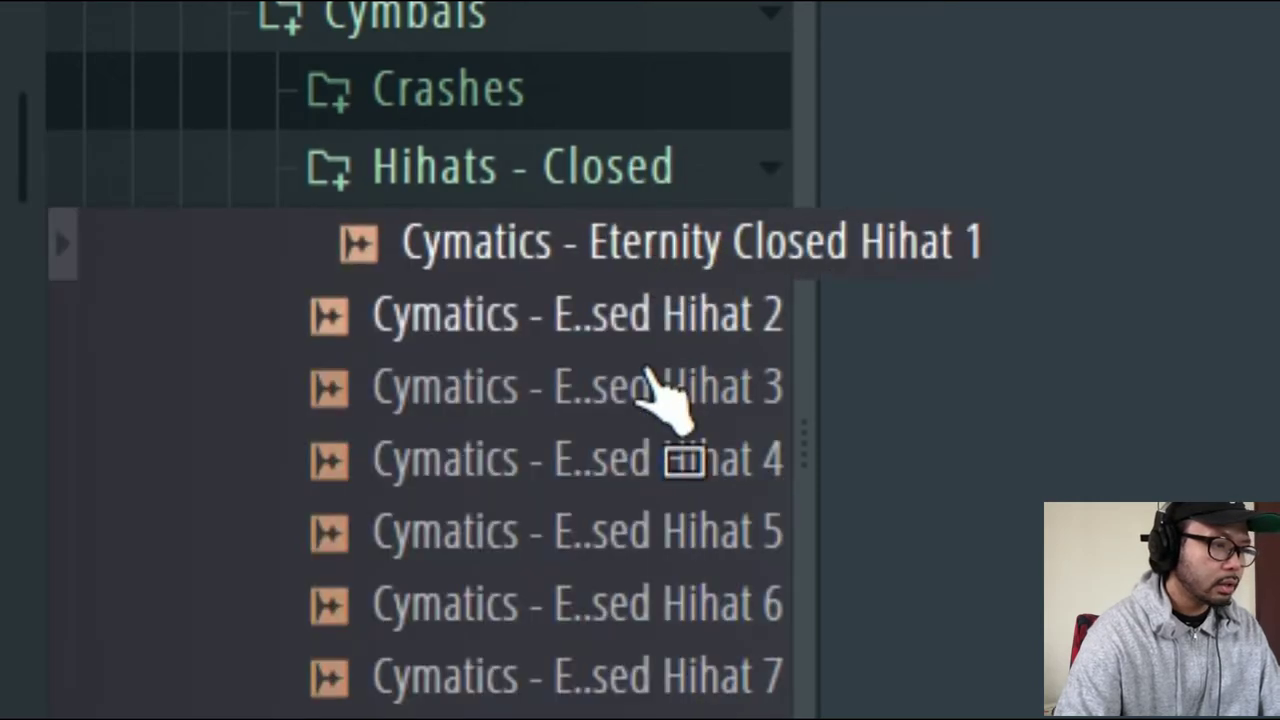
pyautogui.click(658, 385)
pyautogui.click(648, 332)
pyautogui.click(665, 460)
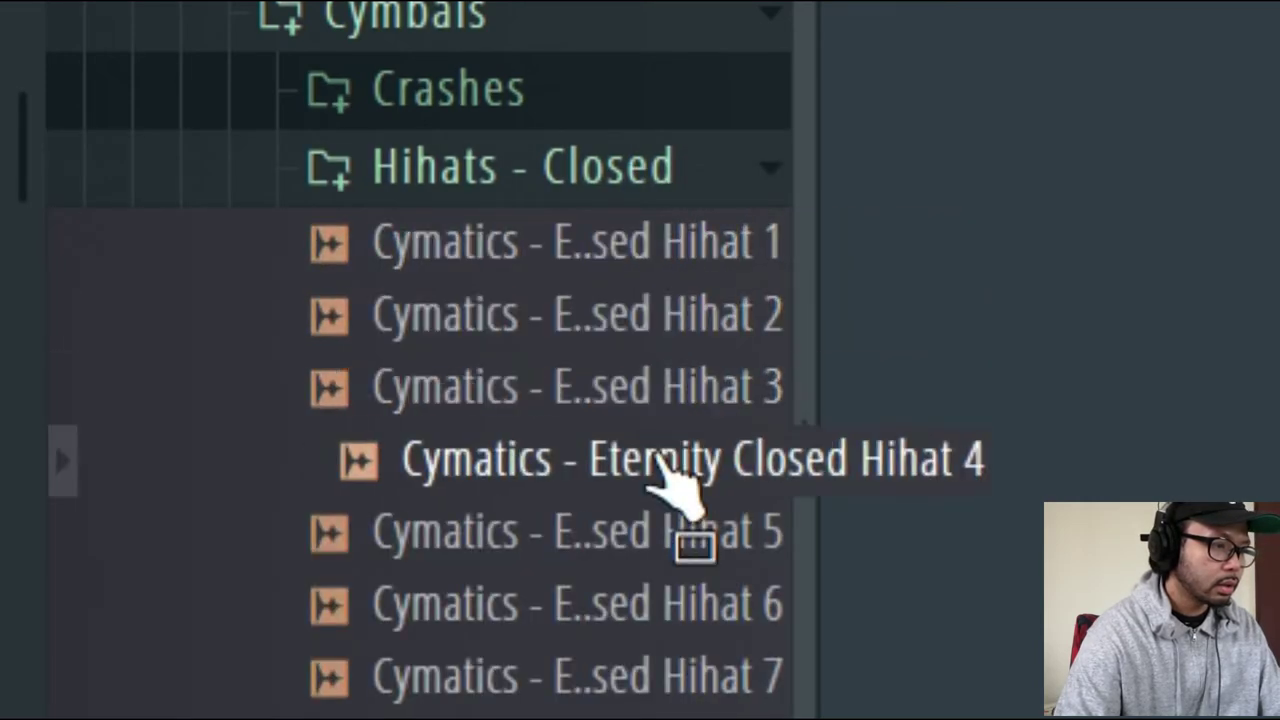
pyautogui.click(690, 600)
pyautogui.moveTo(682, 464); pyautogui.dragTo(472, 289)
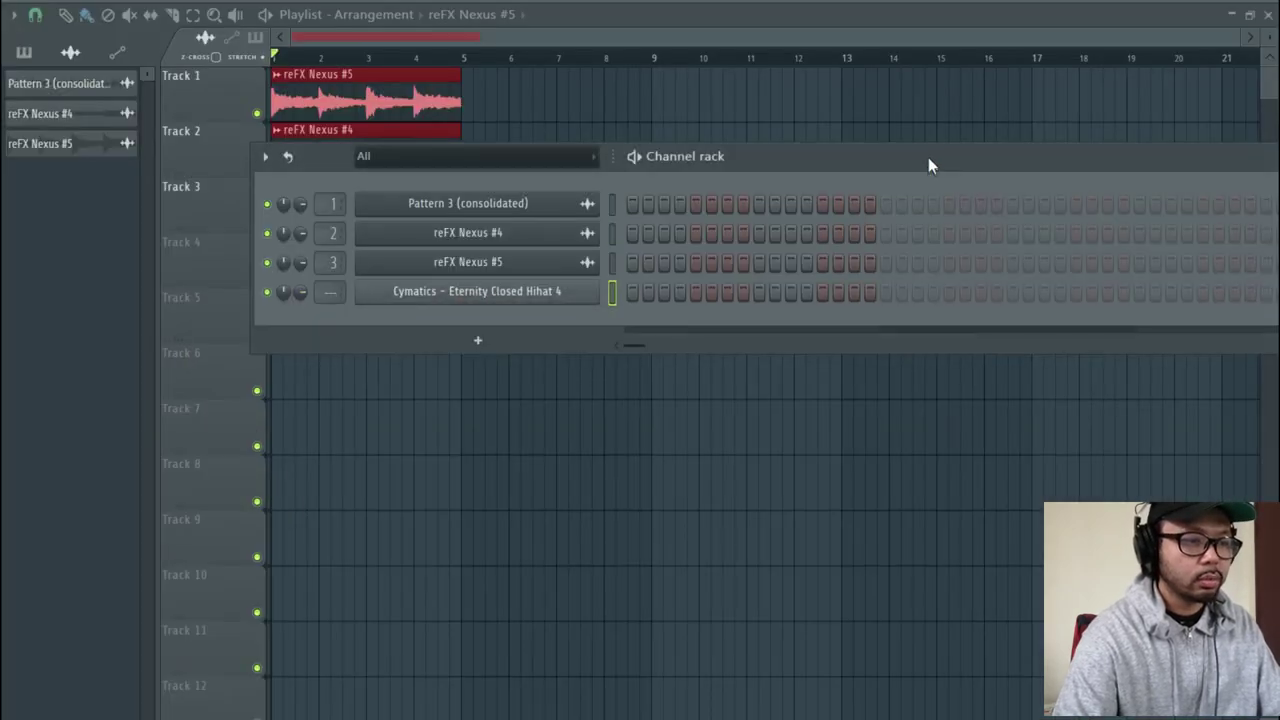
# Try to fill the Closed Hihat 4 channel with a hit every 2 steps.
pyautogui.moveTo(928, 159); pyautogui.dragTo(722, 183)
pyautogui.rightClick(340, 320)
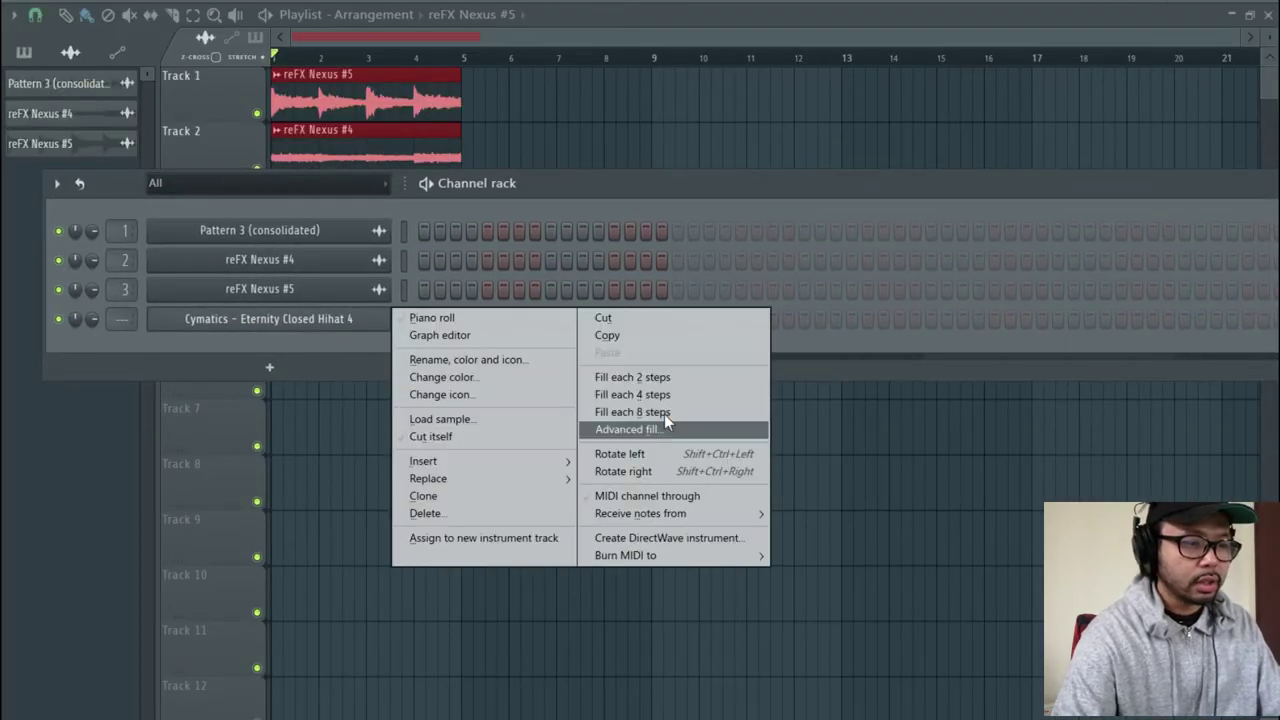
pyautogui.click(686, 376)
pyautogui.moveTo(682, 181); pyautogui.dragTo(642, 366)
# Create a new pattern and fill its Closed Hihat 4 channel with a hit every 2 steps.
pyautogui.press('F4')
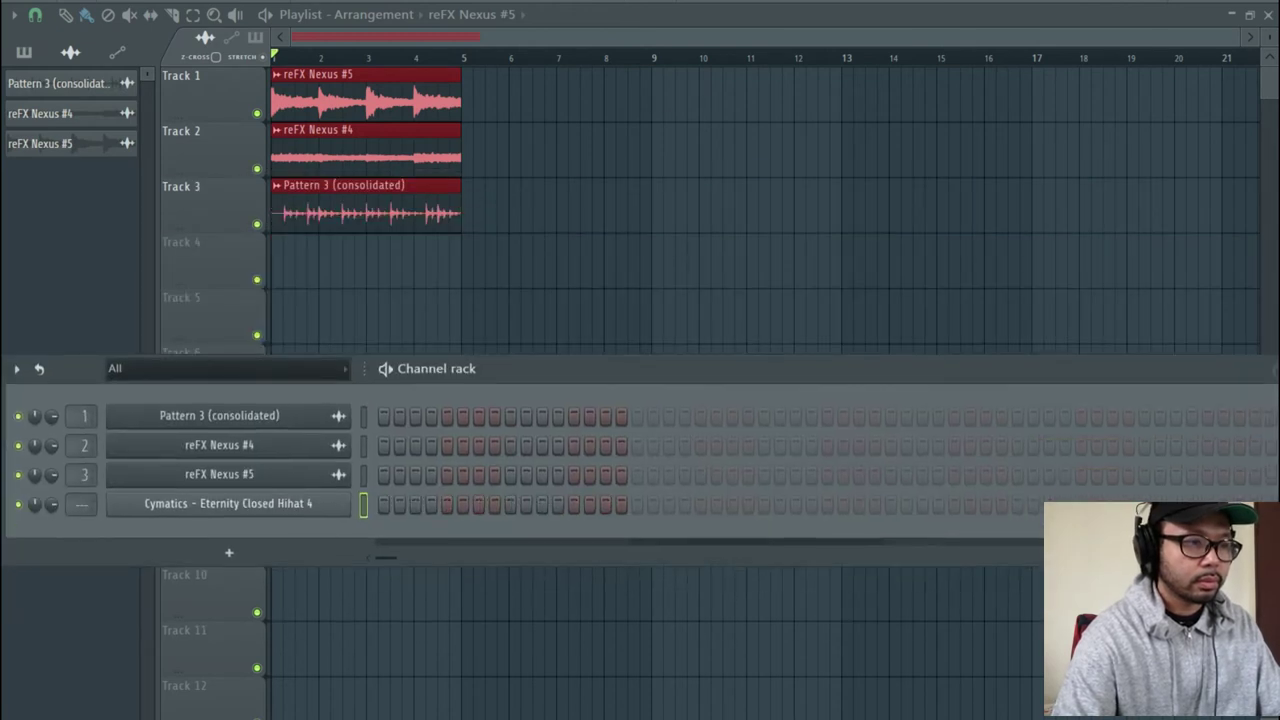
pyautogui.click(55, 113)
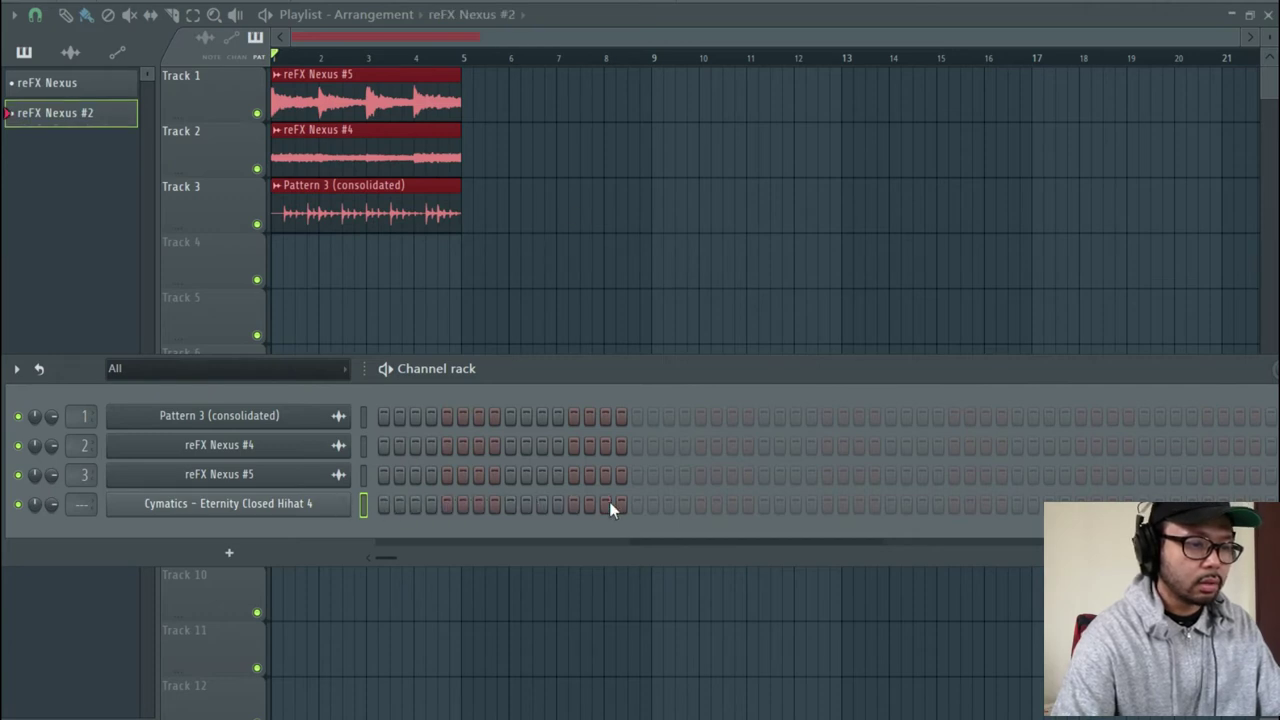
pyautogui.press('F4')
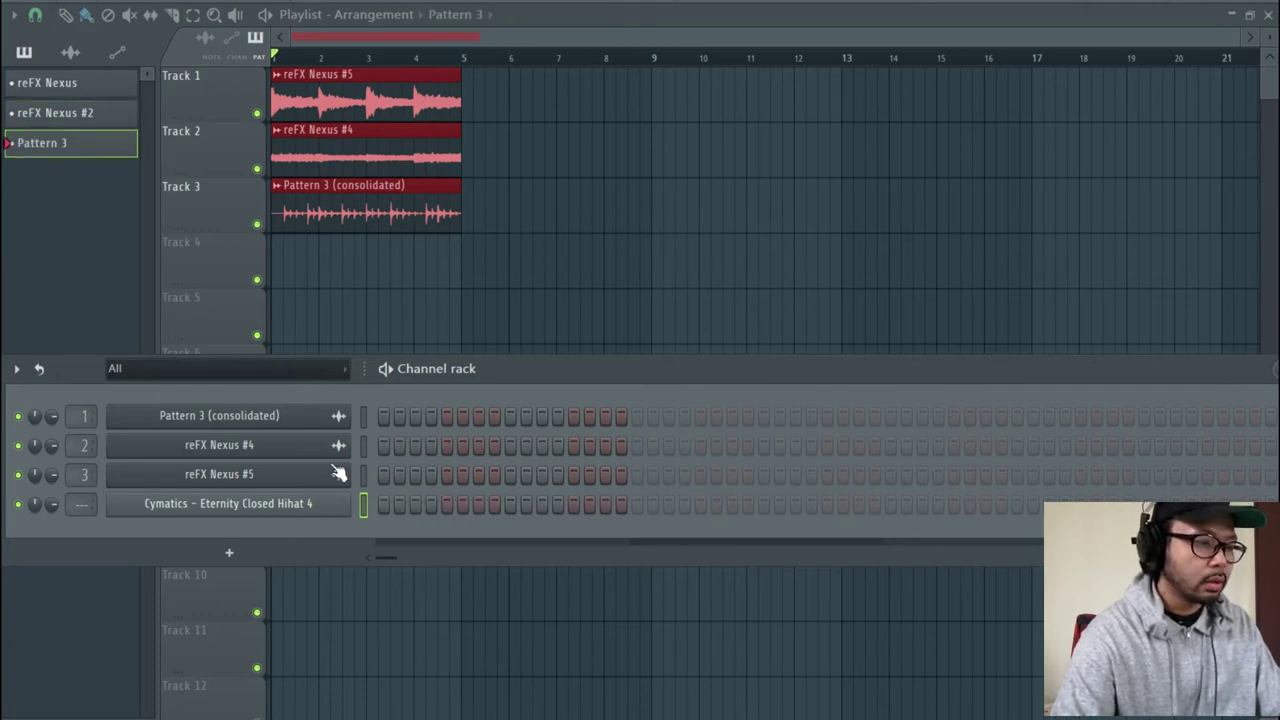
pyautogui.rightClick(312, 503)
pyautogui.click(588, 534)
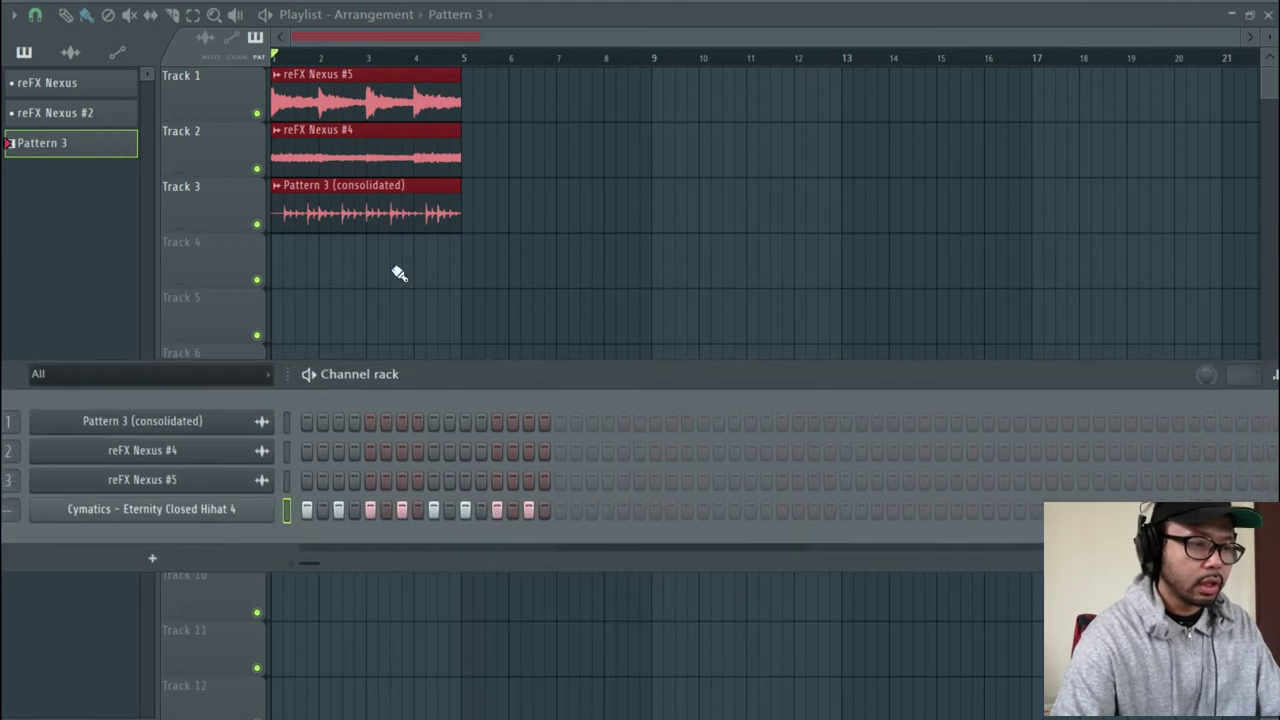
# Place the hi-hat pattern at the start of Track 4 in the playlist.
pyautogui.click(345, 262)
pyautogui.moveTo(229, 274); pyautogui.dragTo(240, 272)
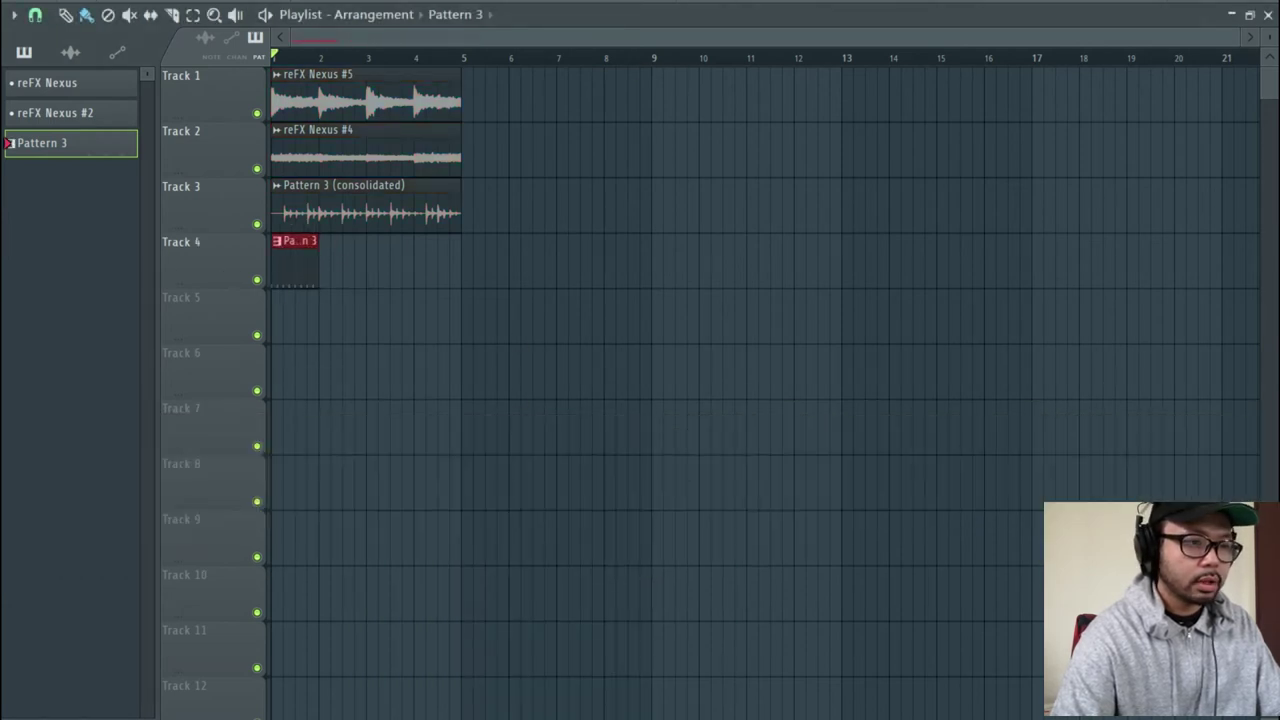
# Extend the hi-hat pattern to four bars, refill its Closed Hihat 4 channel with a hit every 2 steps, and play it back.
pyautogui.press('F6')
pyautogui.click(593, 444)
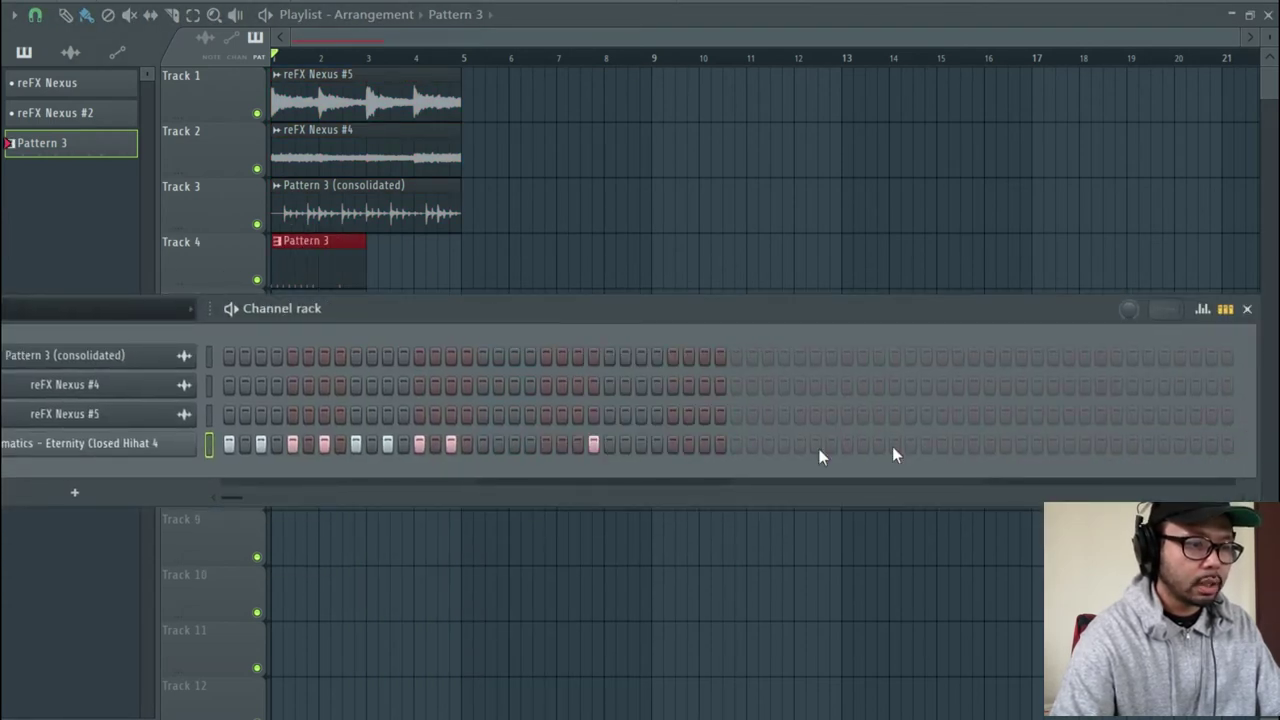
pyautogui.click(989, 444)
pyautogui.rightClick(120, 452)
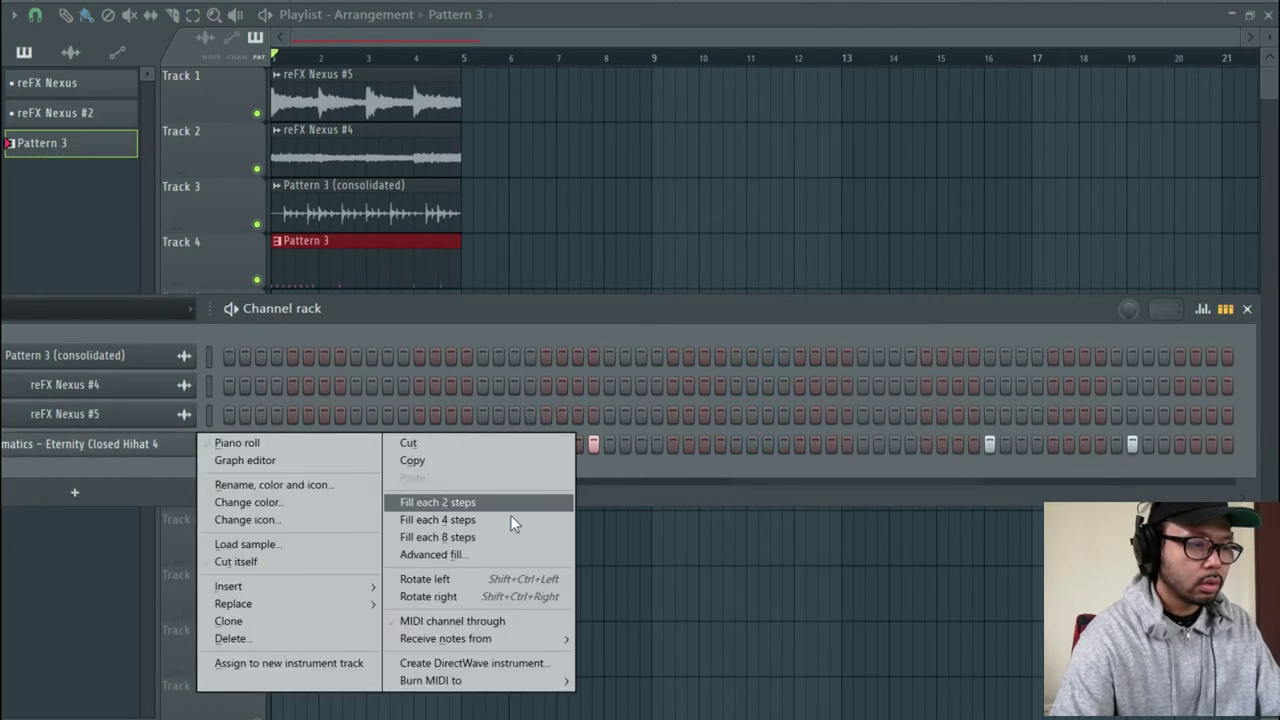
pyautogui.click(508, 512)
pyautogui.press('F6')
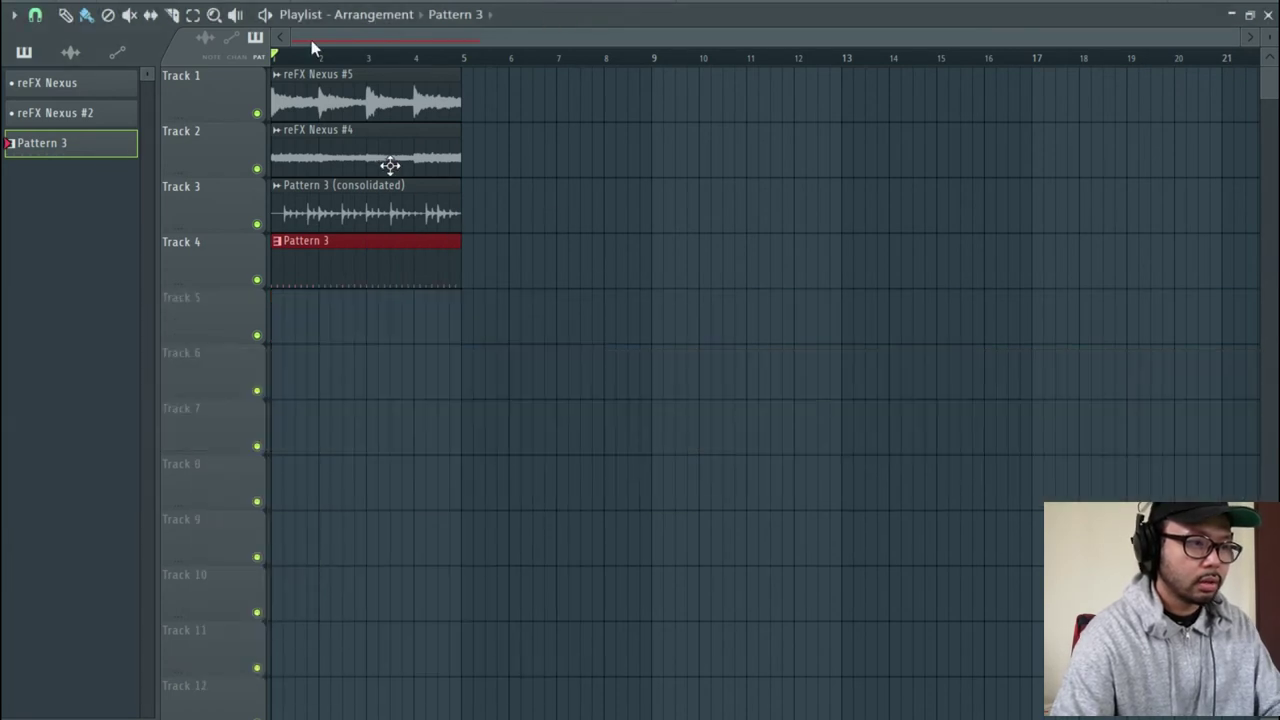
pyautogui.press('space')
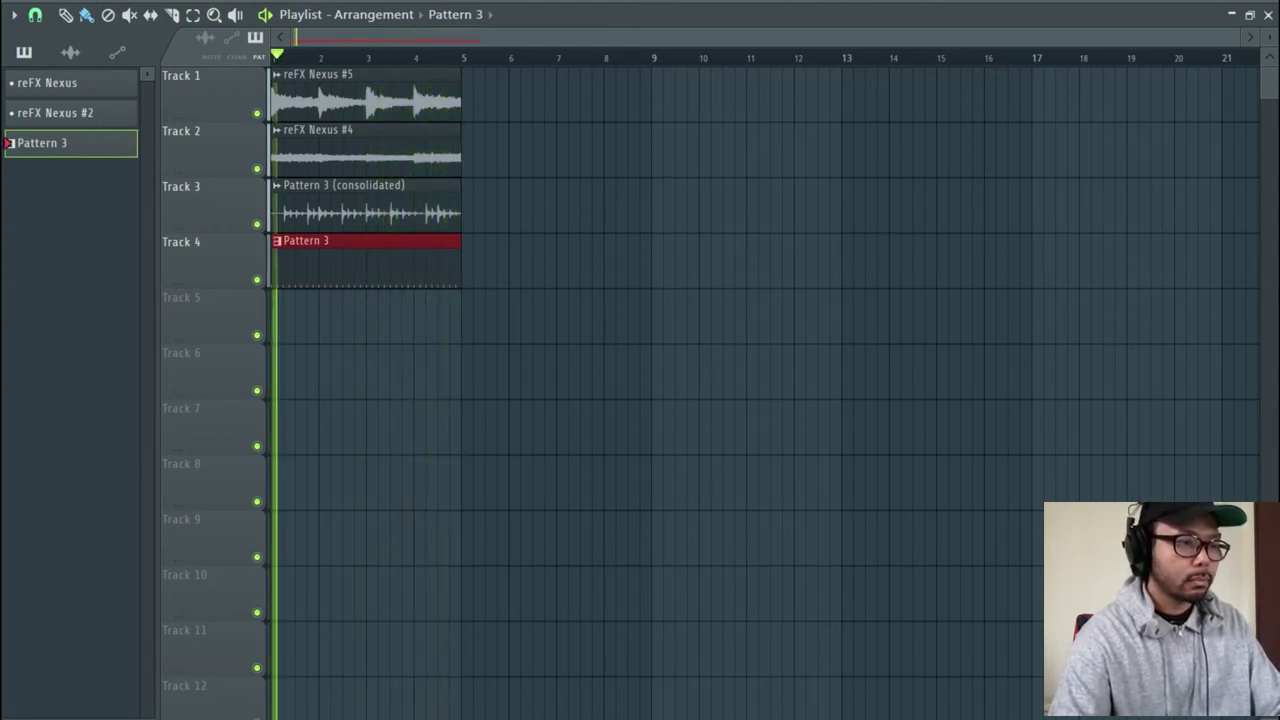
pyautogui.press('space')
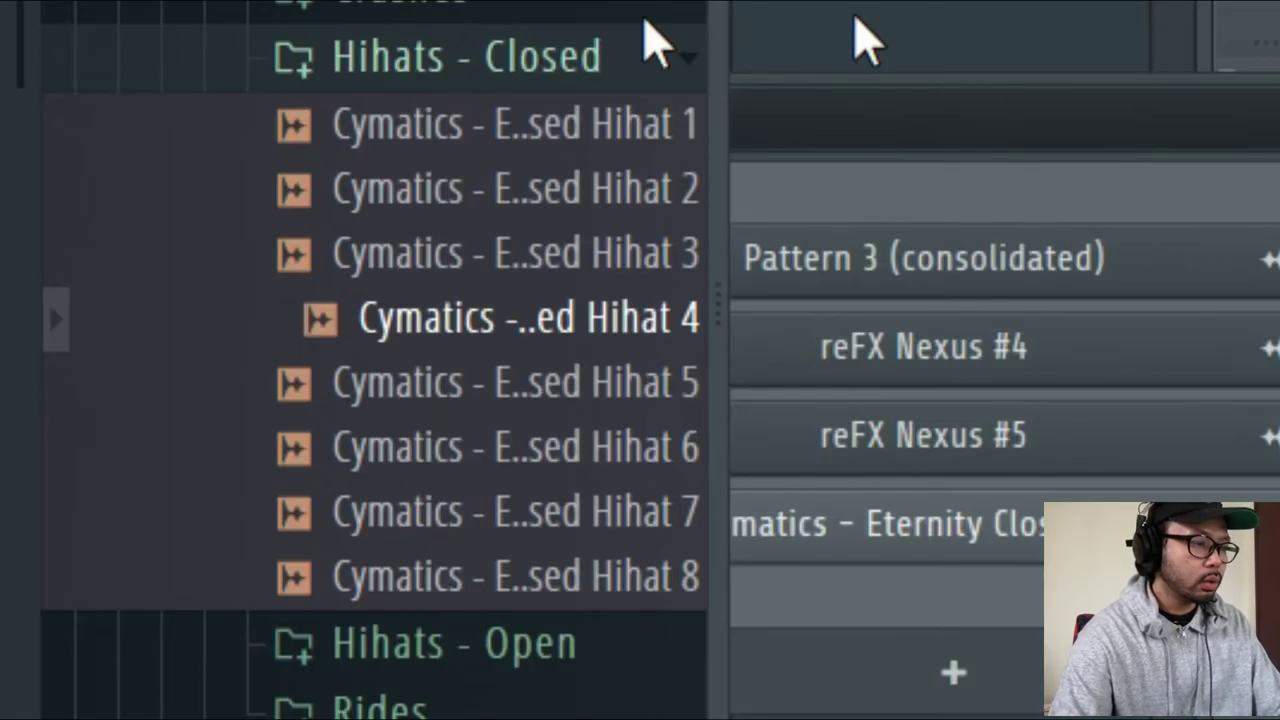
# Audition the clap samples and add Cymatics - Eternity Clap 5 to the channel rack.
pyautogui.click(440, 50)
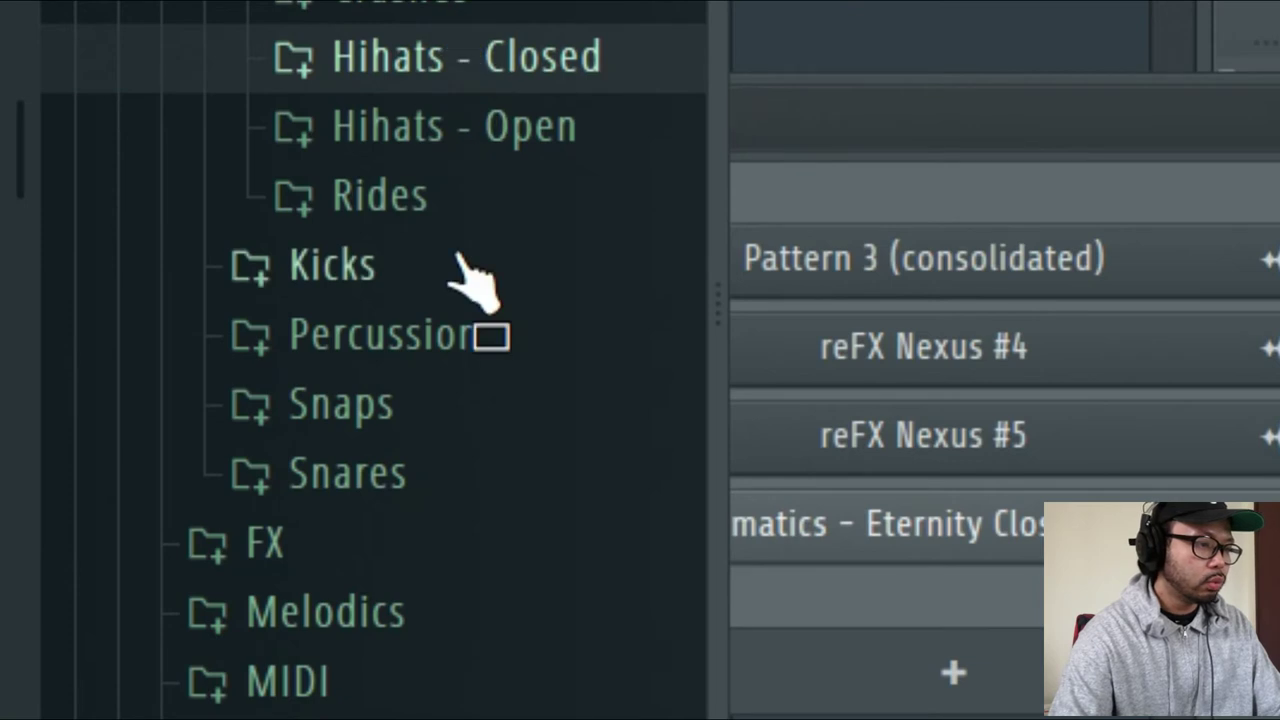
pyautogui.scroll(5, 412, 20)
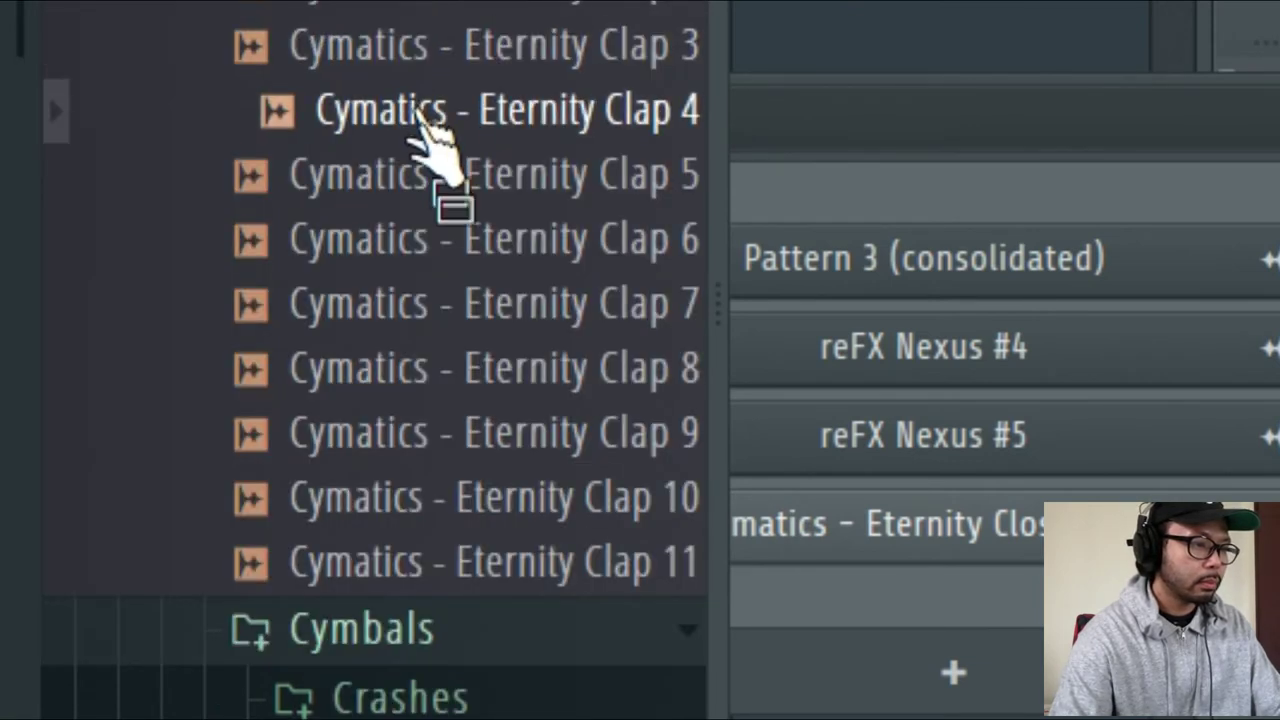
pyautogui.click(434, 170)
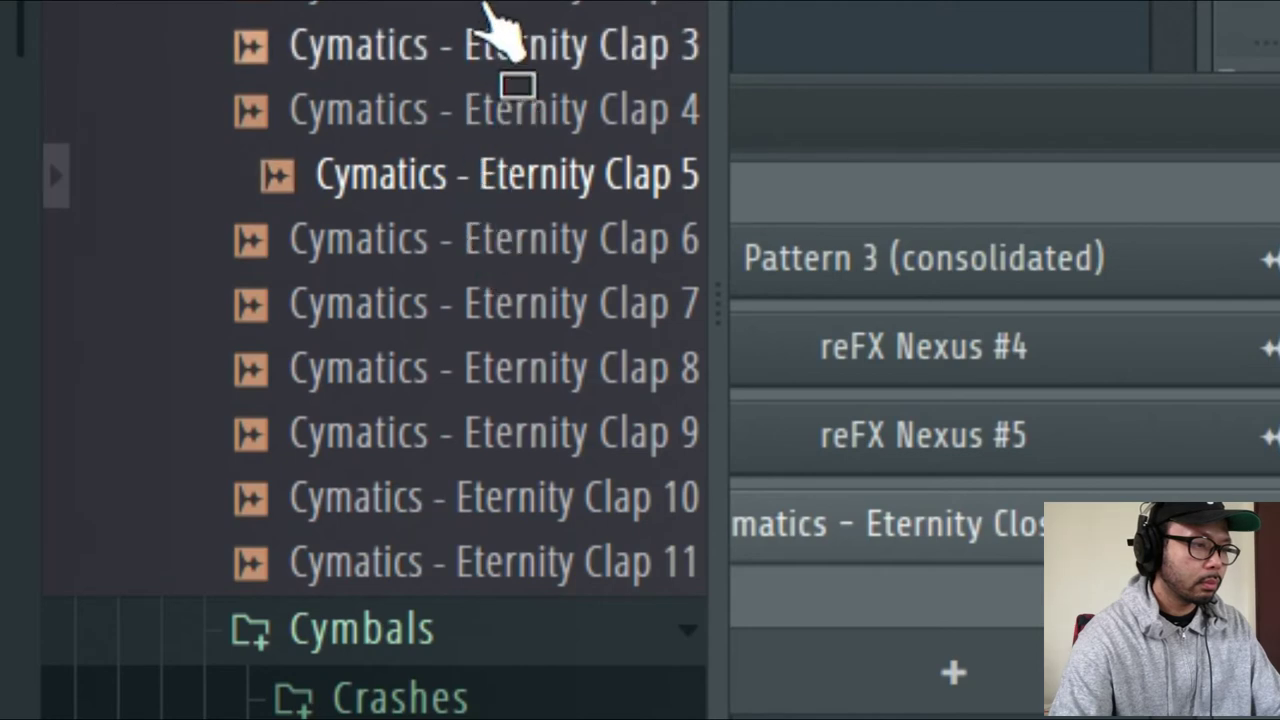
pyautogui.click(518, 175)
pyautogui.moveTo(516, 178); pyautogui.dragTo(1047, 596)
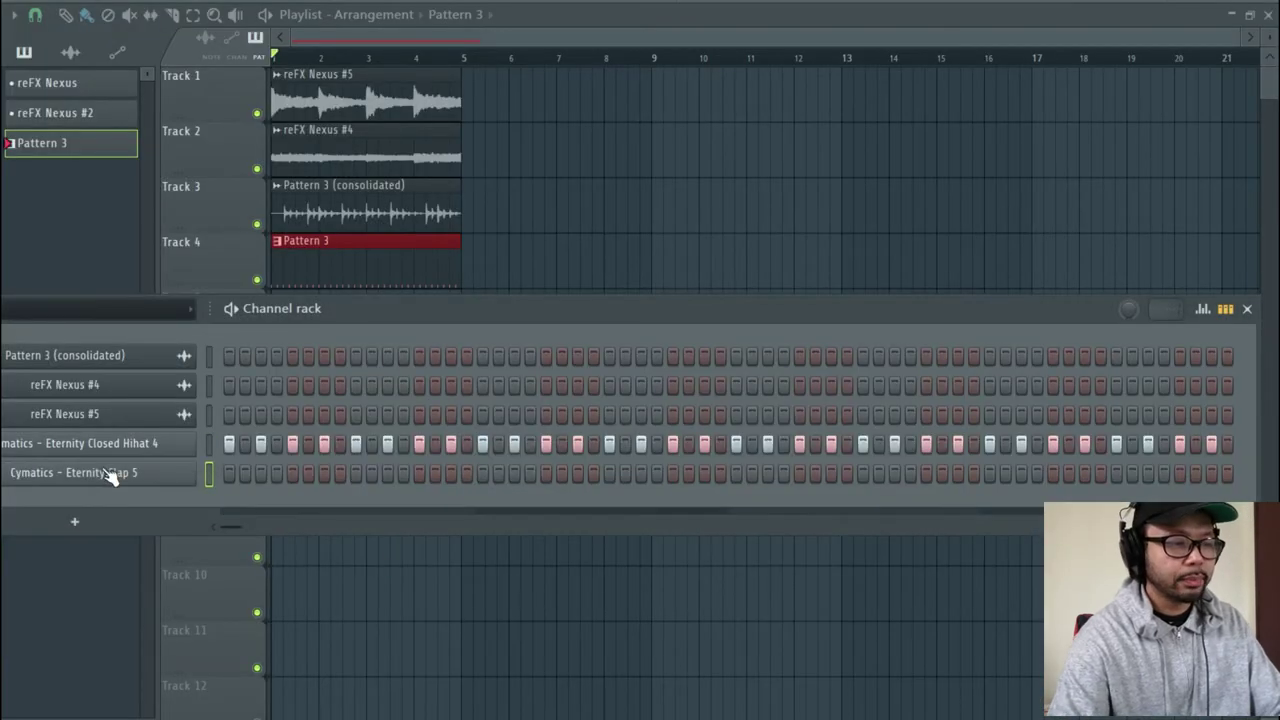
# Program Clap 5 hits on steps 9, 21, 37 and 53, checking the rhythm against the playing arrangement.
pyautogui.click(357, 473)
pyautogui.press('space')
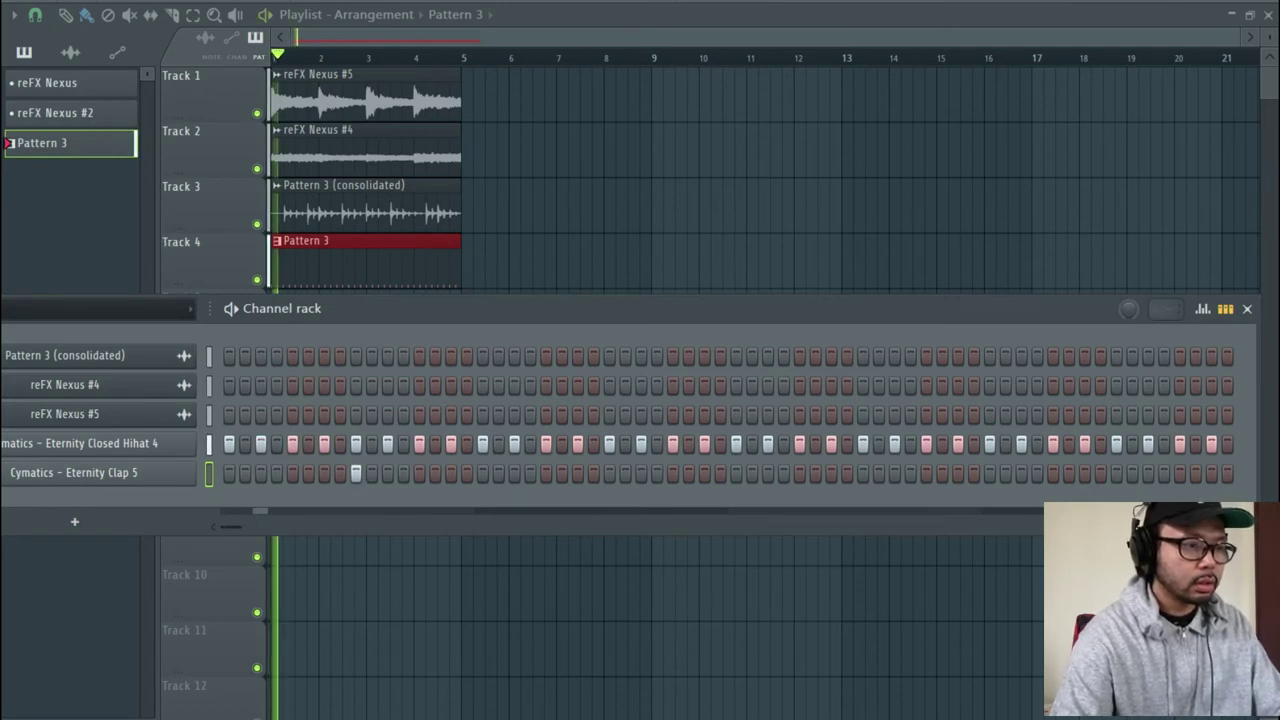
pyautogui.click(626, 473)
pyautogui.click(626, 473)
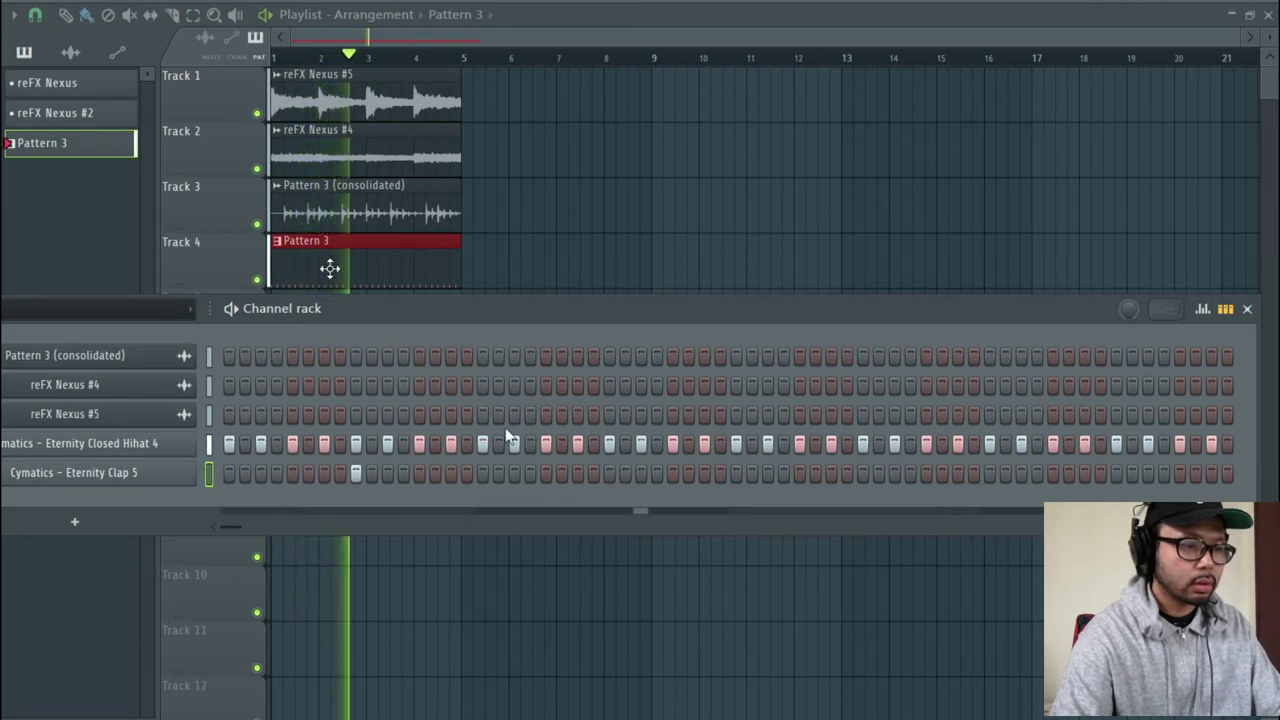
pyautogui.click(546, 474)
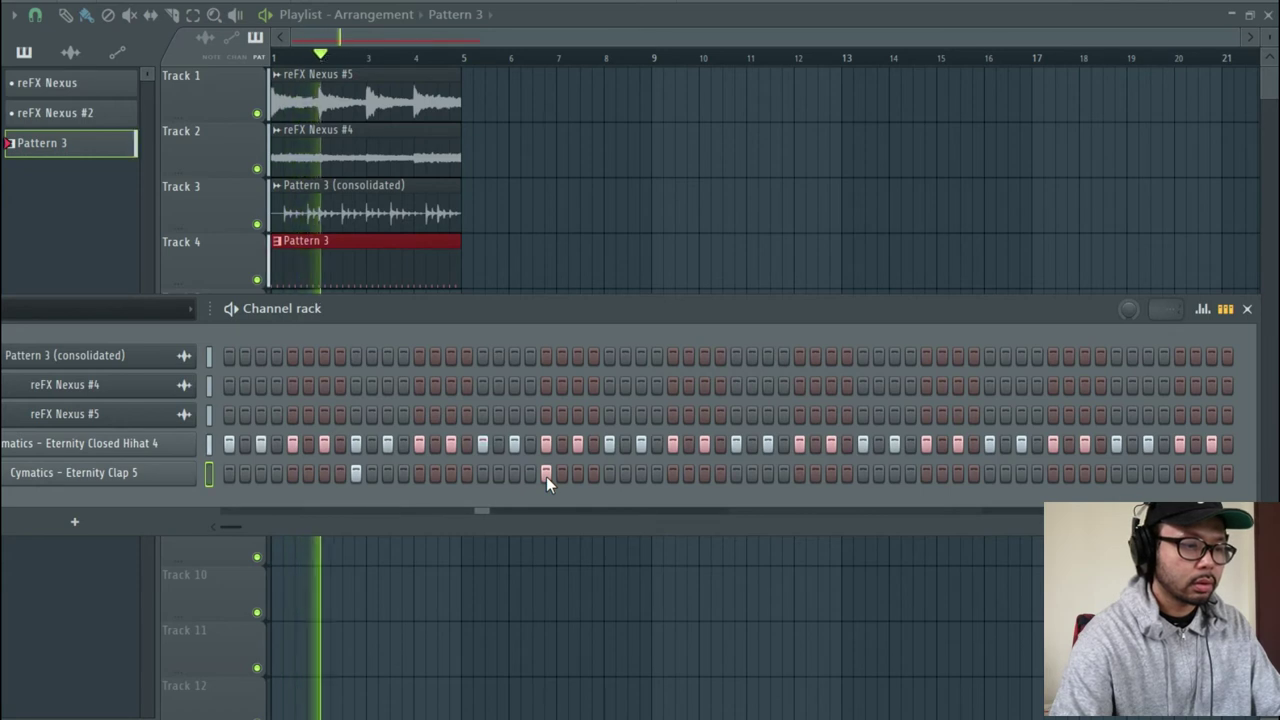
pyautogui.click(799, 474)
pyautogui.click(1056, 476)
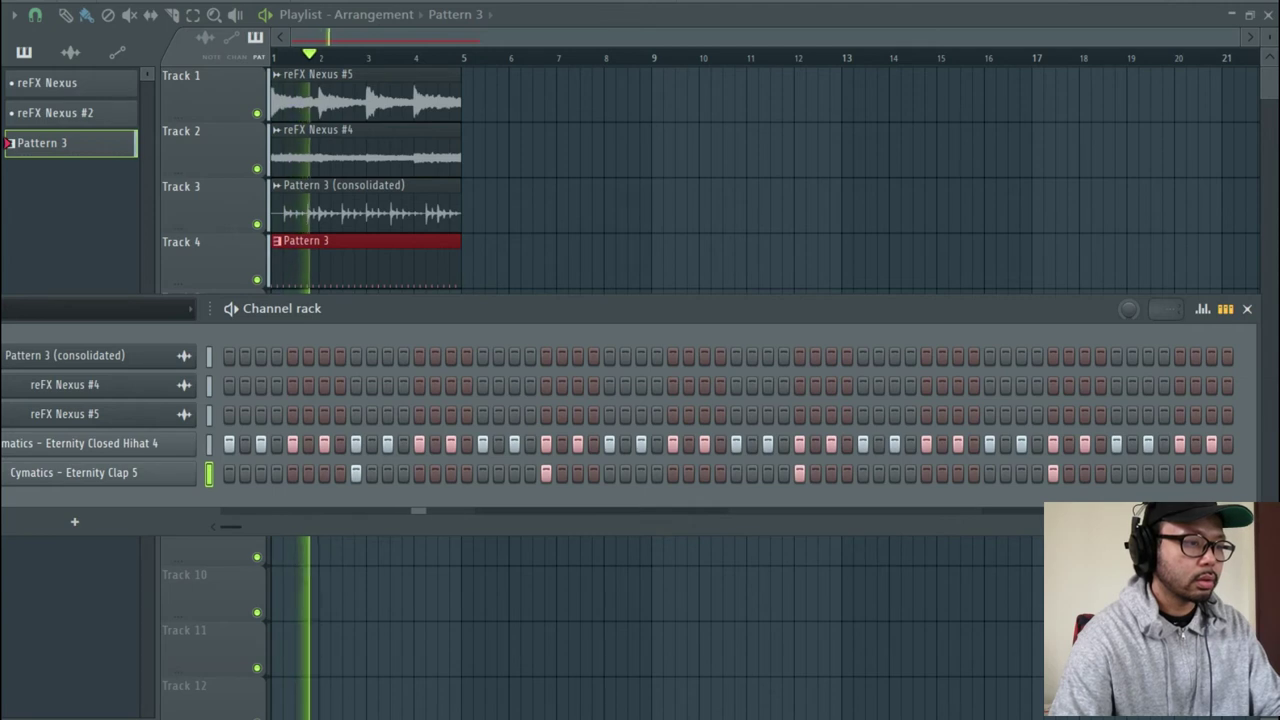
pyautogui.press('space')
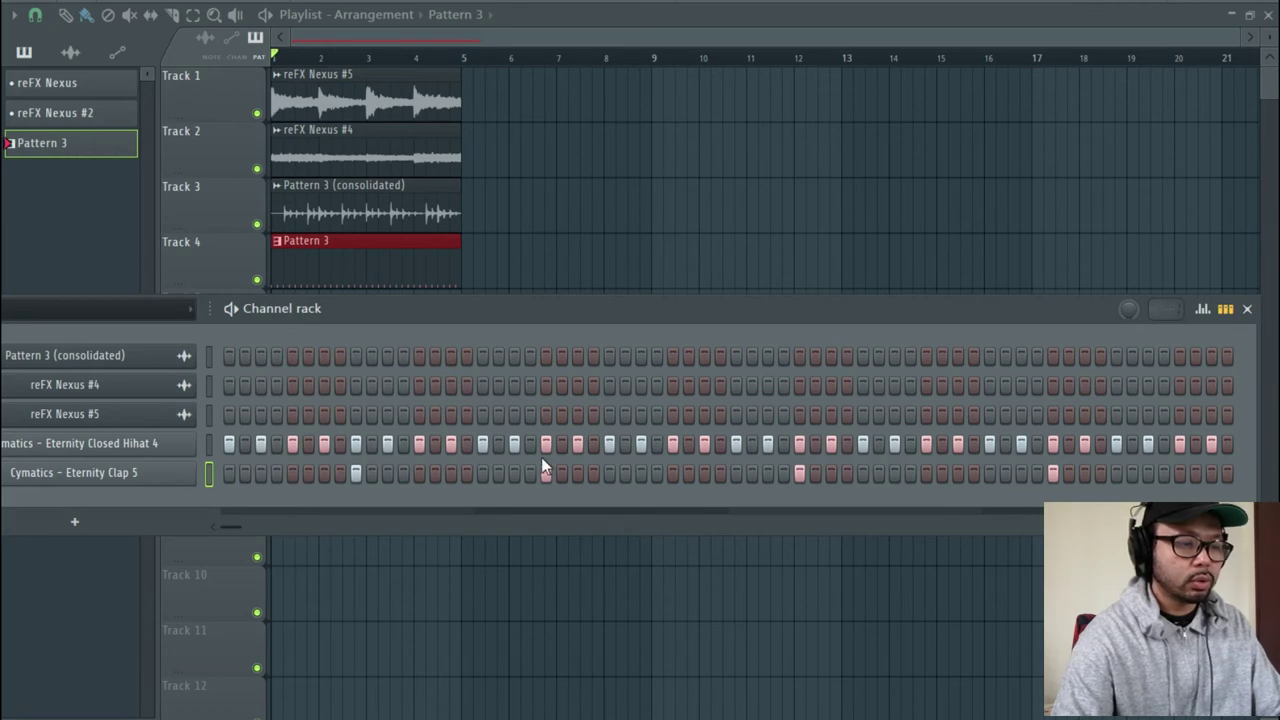
pyautogui.click(451, 448)
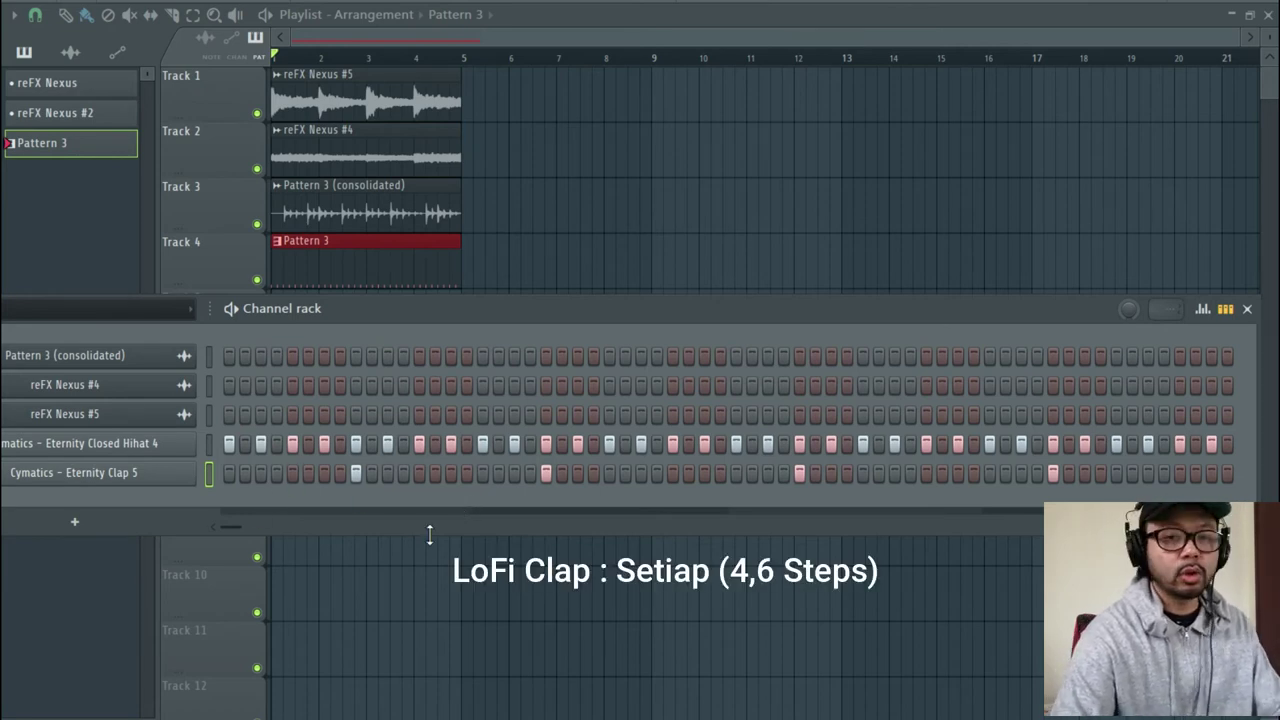
pyautogui.press('space')
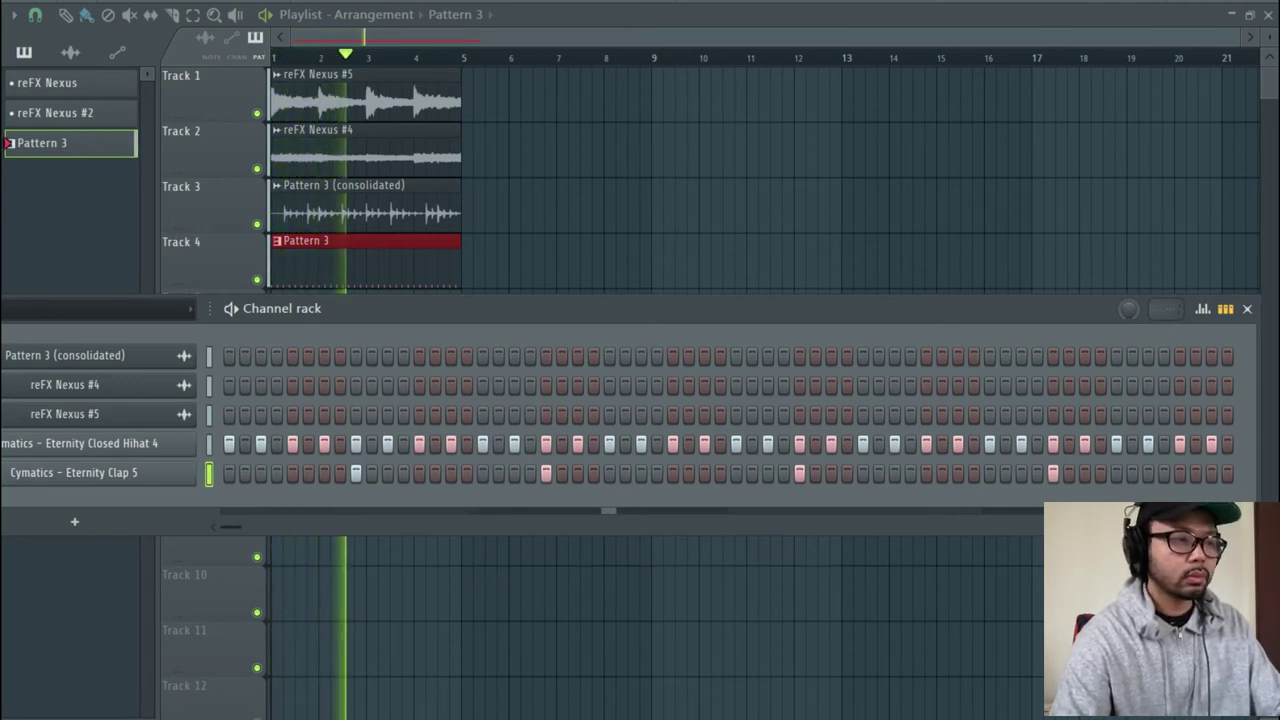
pyautogui.press('space')
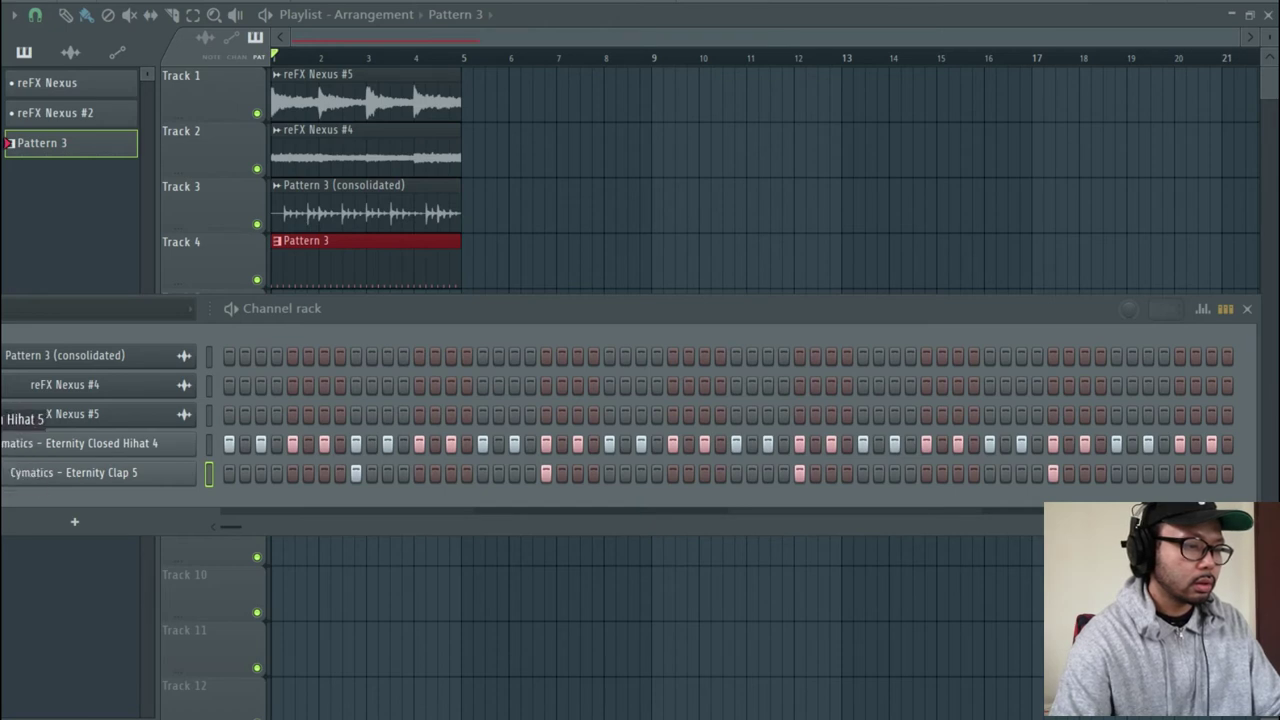
# Add Cymatics - Eternity Open Hihat 5 as a channel with hits on steps 21 and 53, and play the beat.
pyautogui.moveTo(67, 478); pyautogui.dragTo(154, 498)
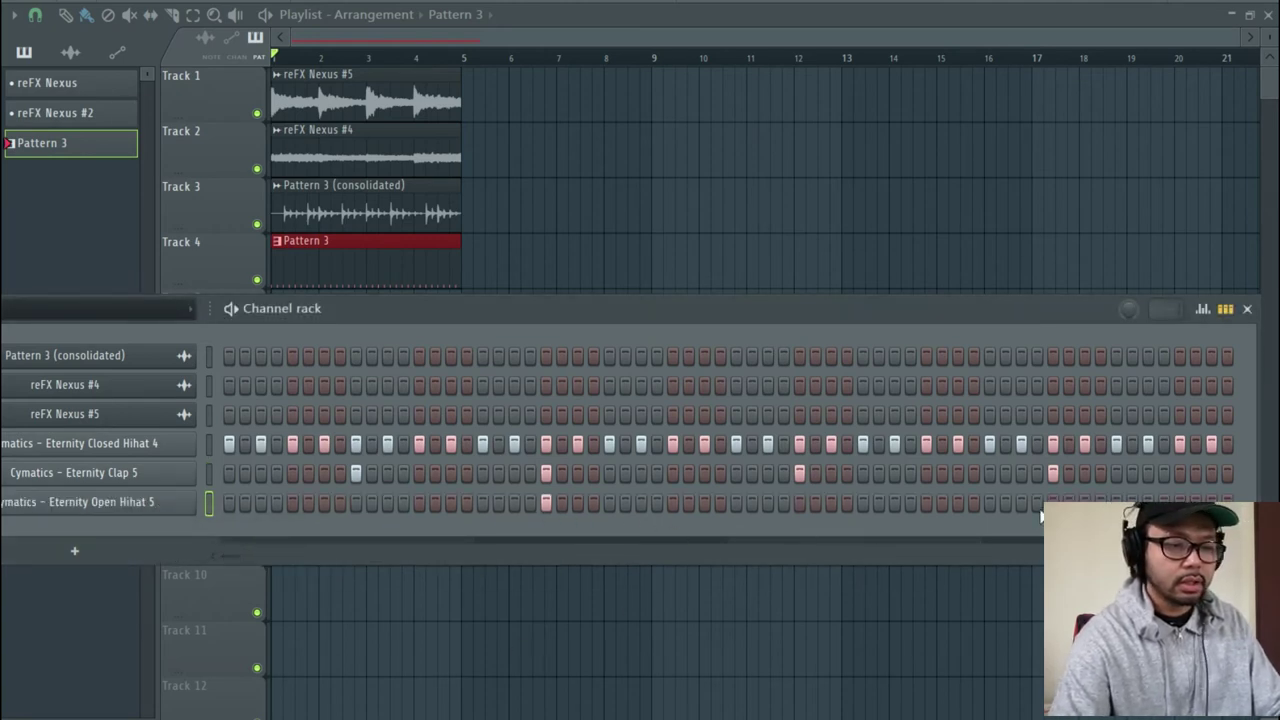
pyautogui.press('space')
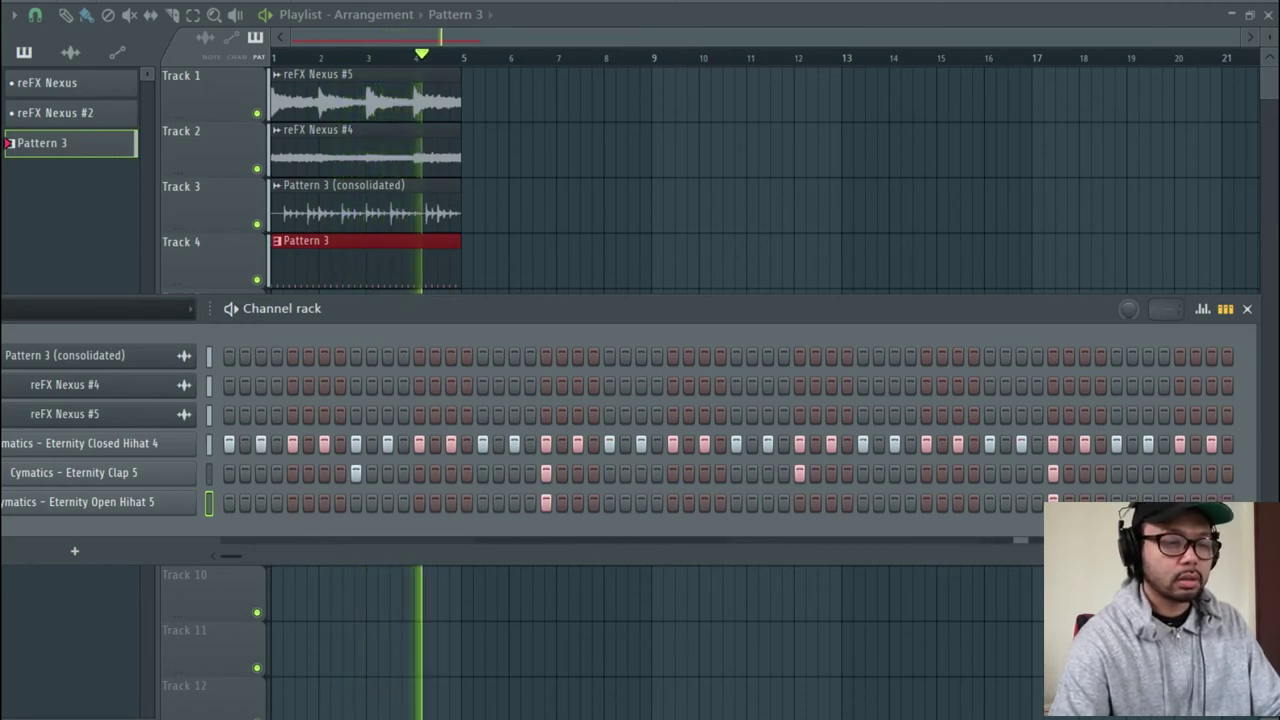
pyautogui.press('space')
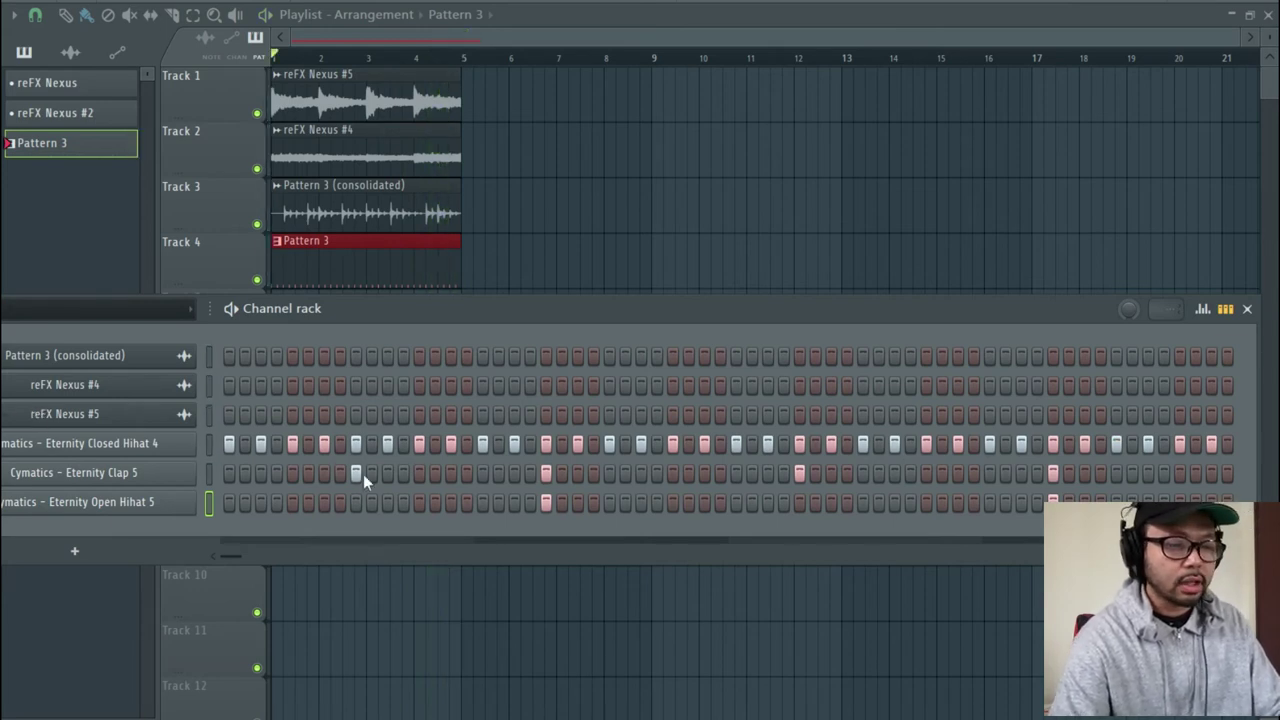
# Reposition the channel rack window and add Cymatics - Eternity Percussion 7 as a new channel.
pyautogui.moveTo(556, 322); pyautogui.dragTo(497, 249)
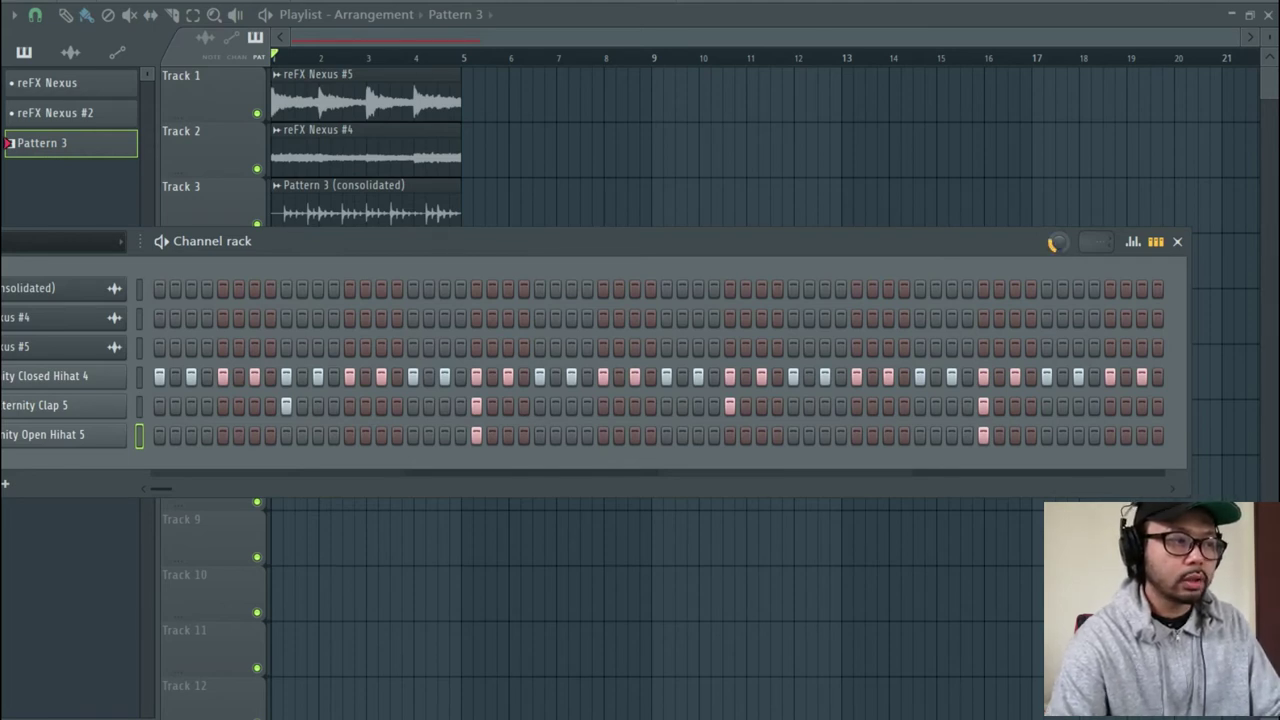
pyautogui.moveTo(622, 250); pyautogui.dragTo(807, 270)
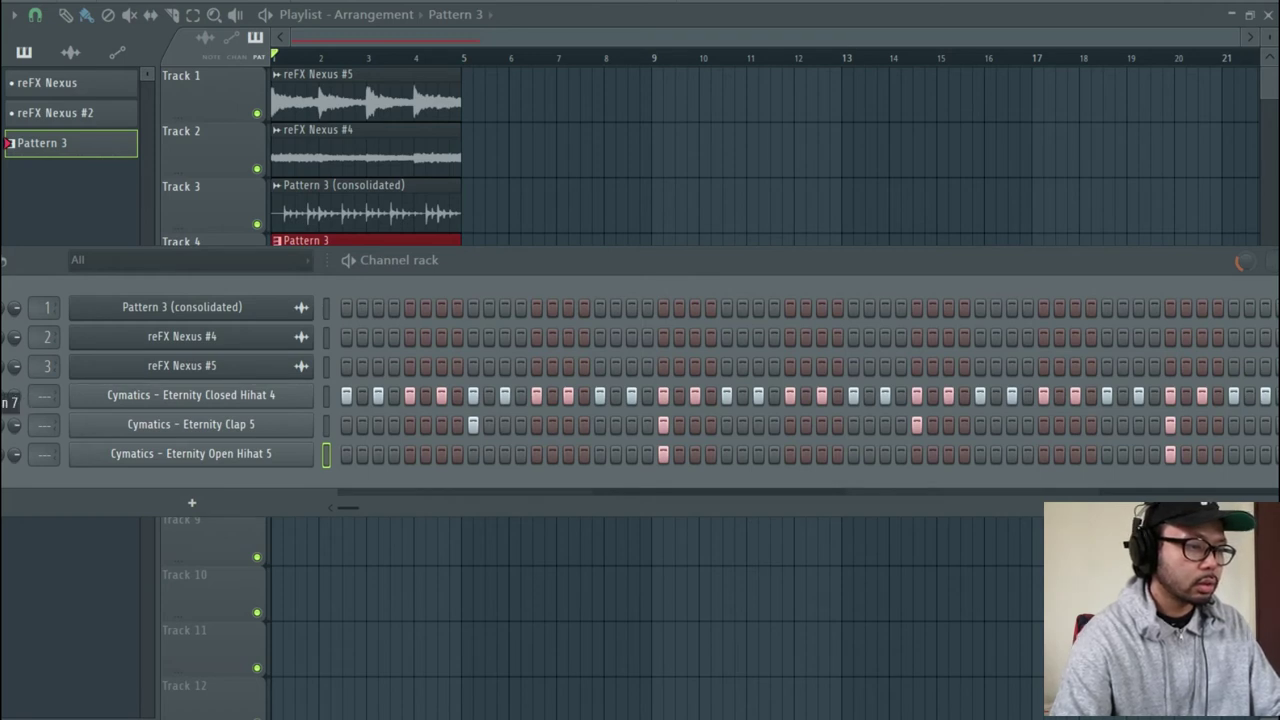
pyautogui.moveTo(214, 505); pyautogui.dragTo(262, 482)
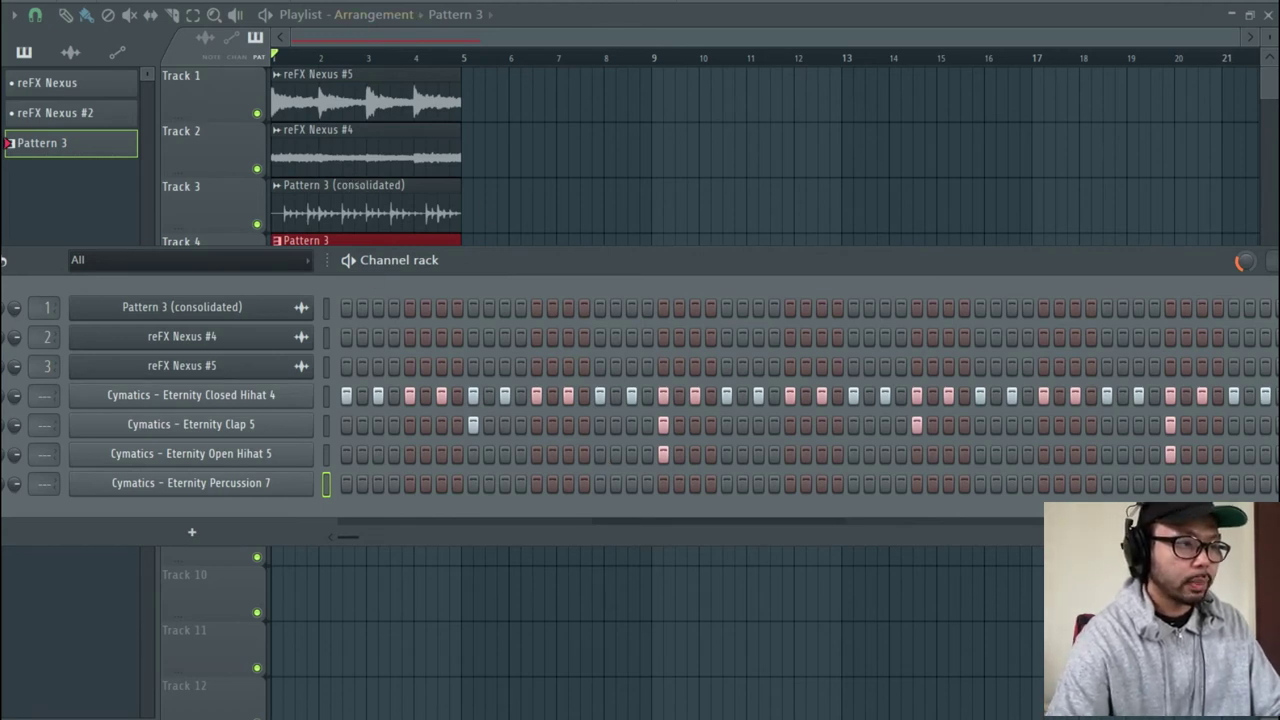
# Place Percussion 7 hits on steps 7, 17, 19, 33 and 48 while the arrangement plays.
pyautogui.press('space')
pyautogui.click(441, 483)
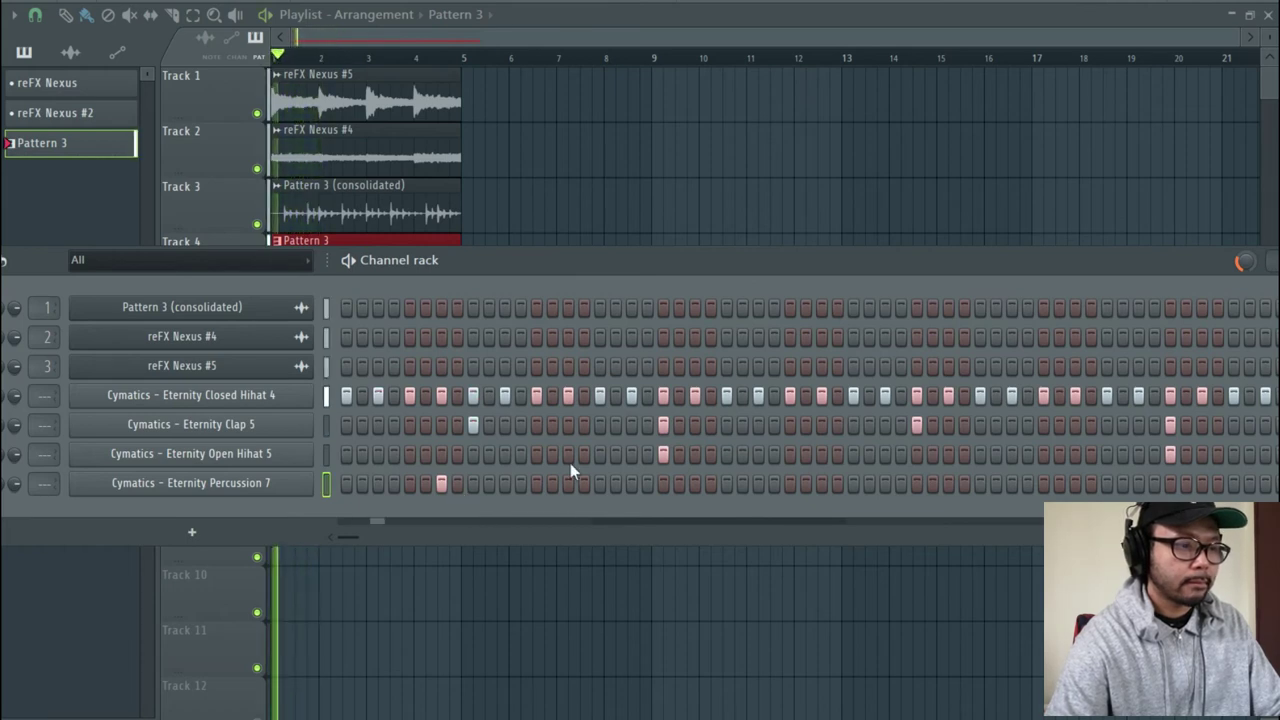
pyautogui.click(600, 483)
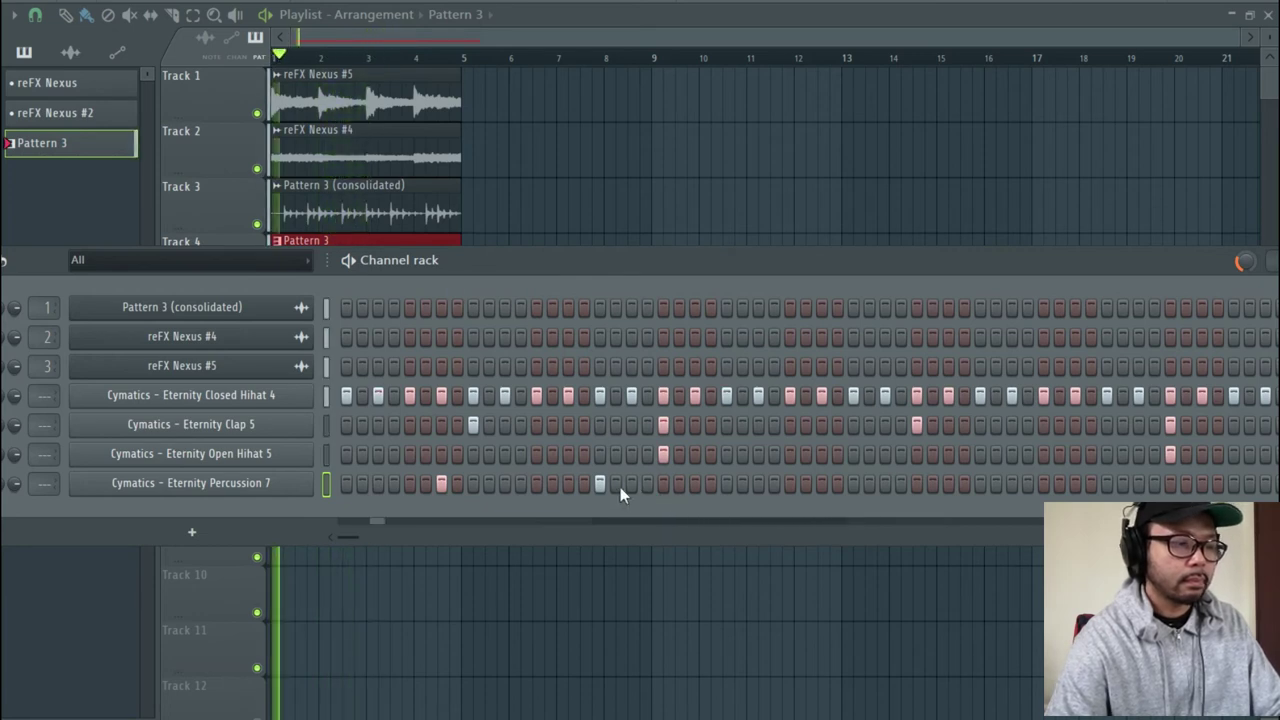
pyautogui.click(630, 484)
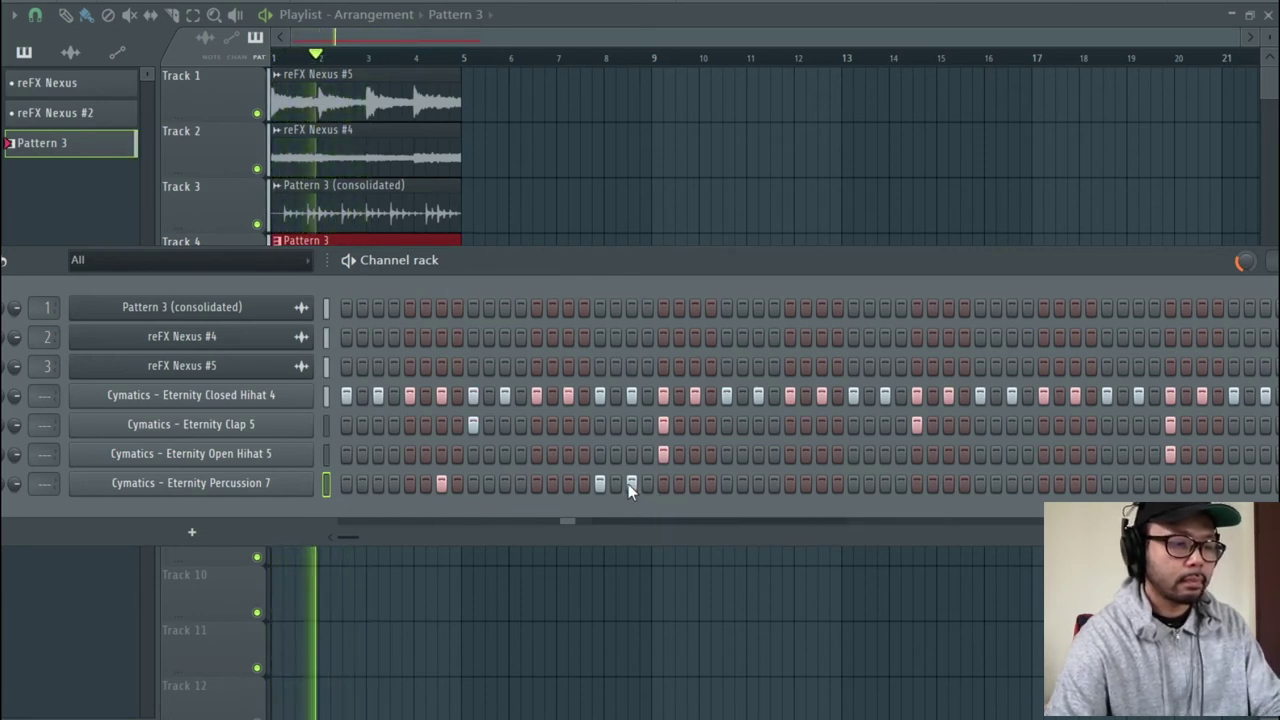
pyautogui.click(855, 485)
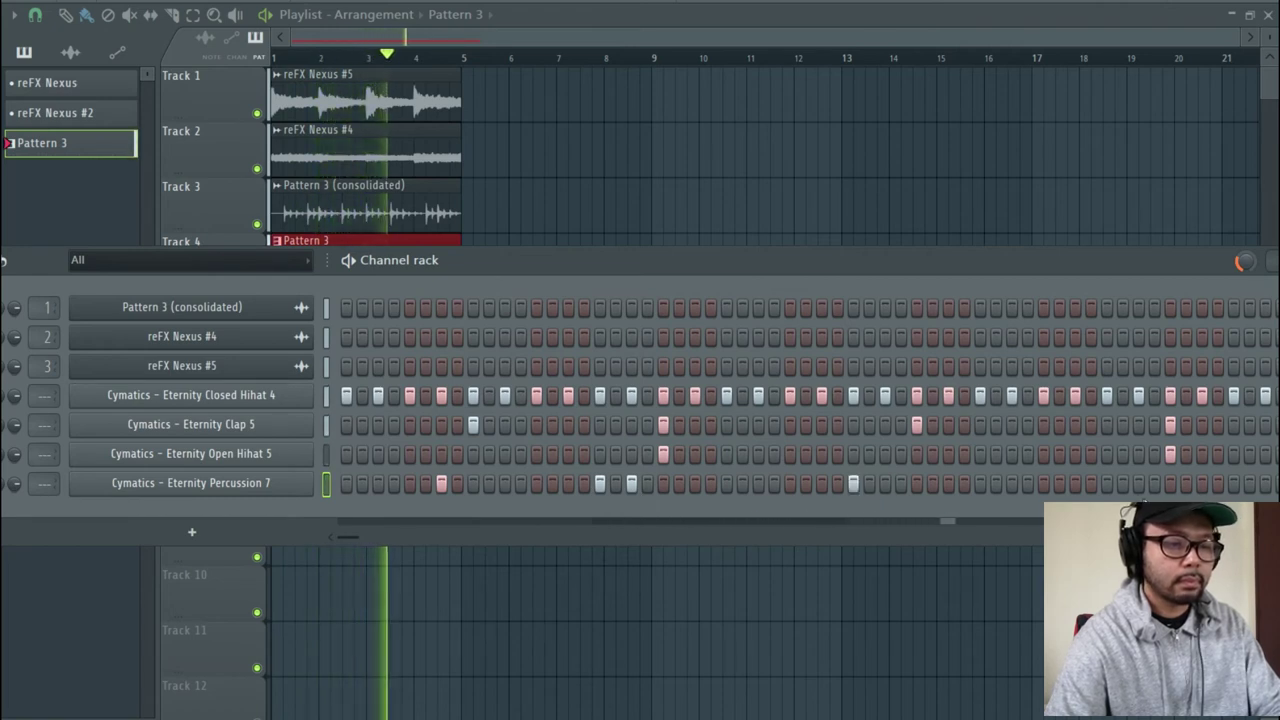
pyautogui.click(1092, 484)
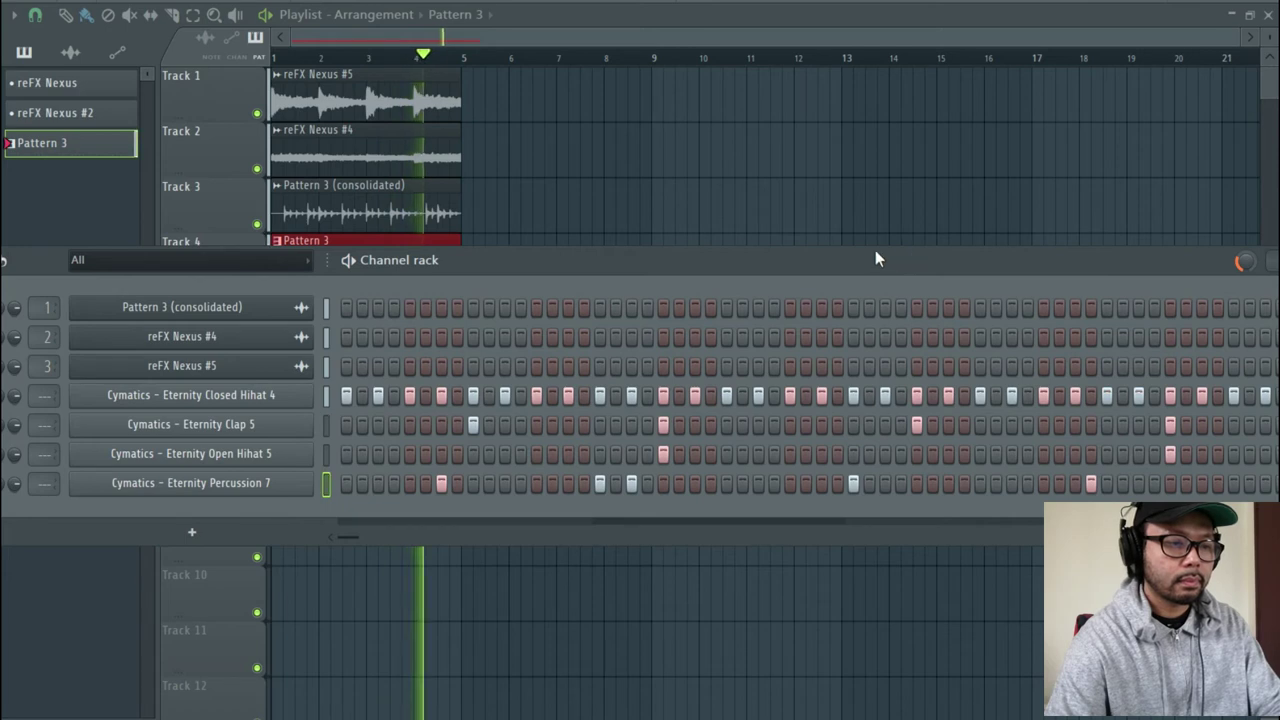
# Add a Percussion 7 hit on step 35 and shift the last hit to step 49 during playback.
pyautogui.moveTo(903, 260); pyautogui.dragTo(815, 244)
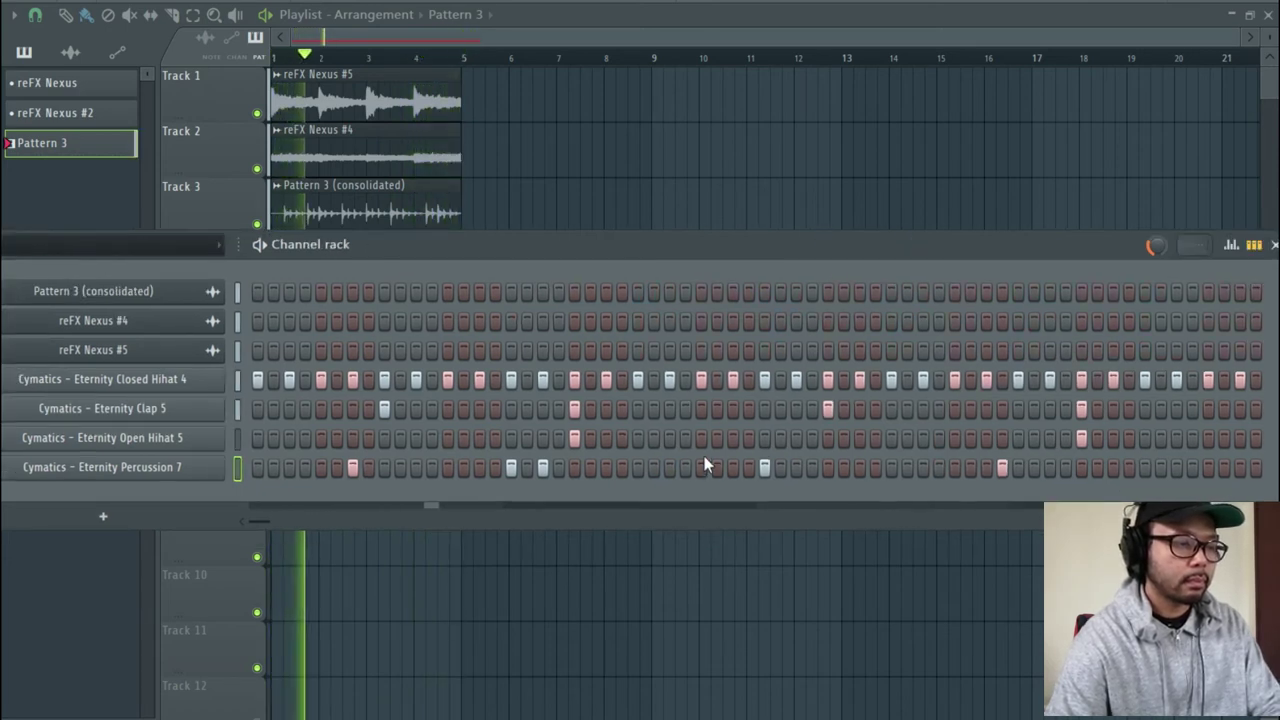
pyautogui.click(767, 468)
pyautogui.click(766, 468)
pyautogui.click(795, 468)
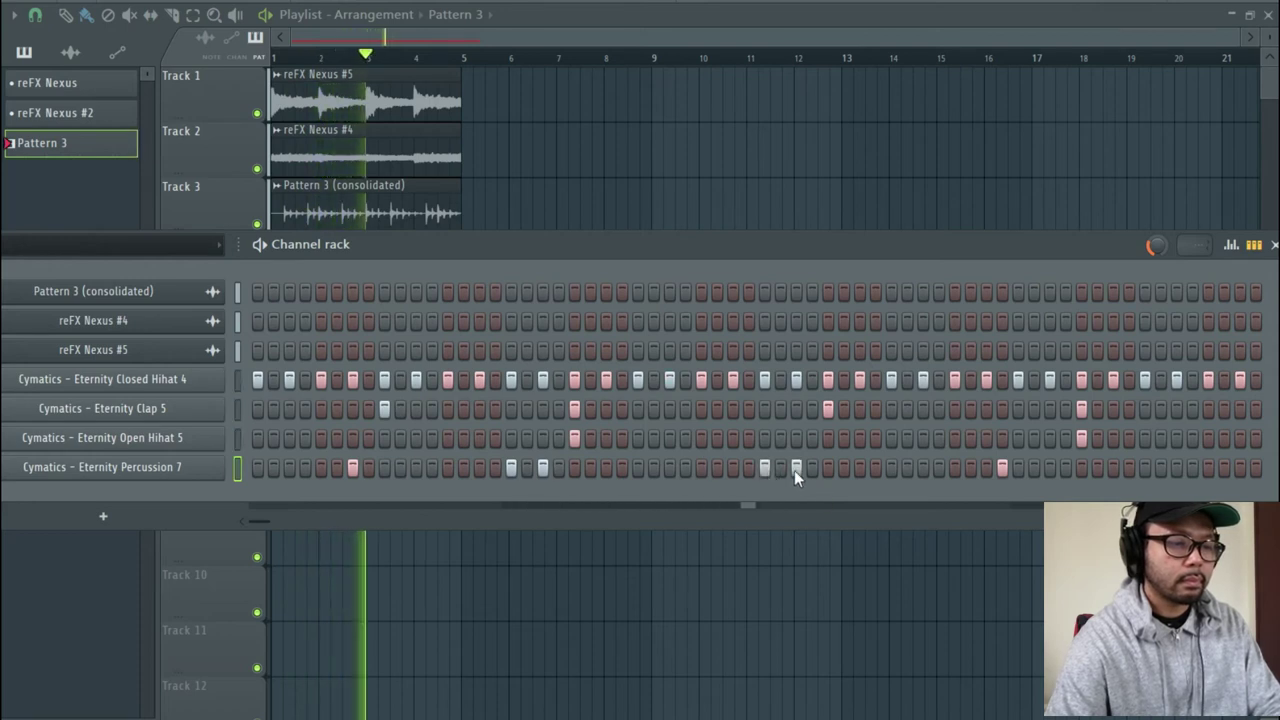
pyautogui.click(1003, 468)
pyautogui.click(1017, 468)
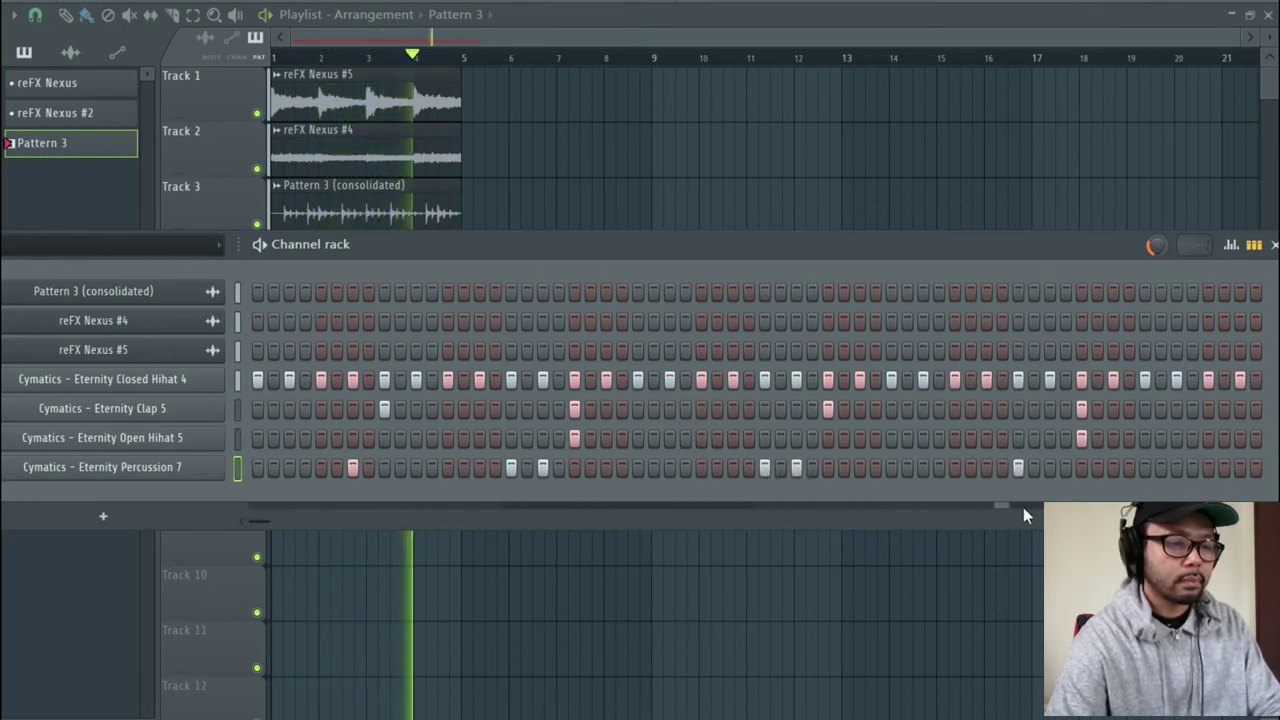
pyautogui.press('space')
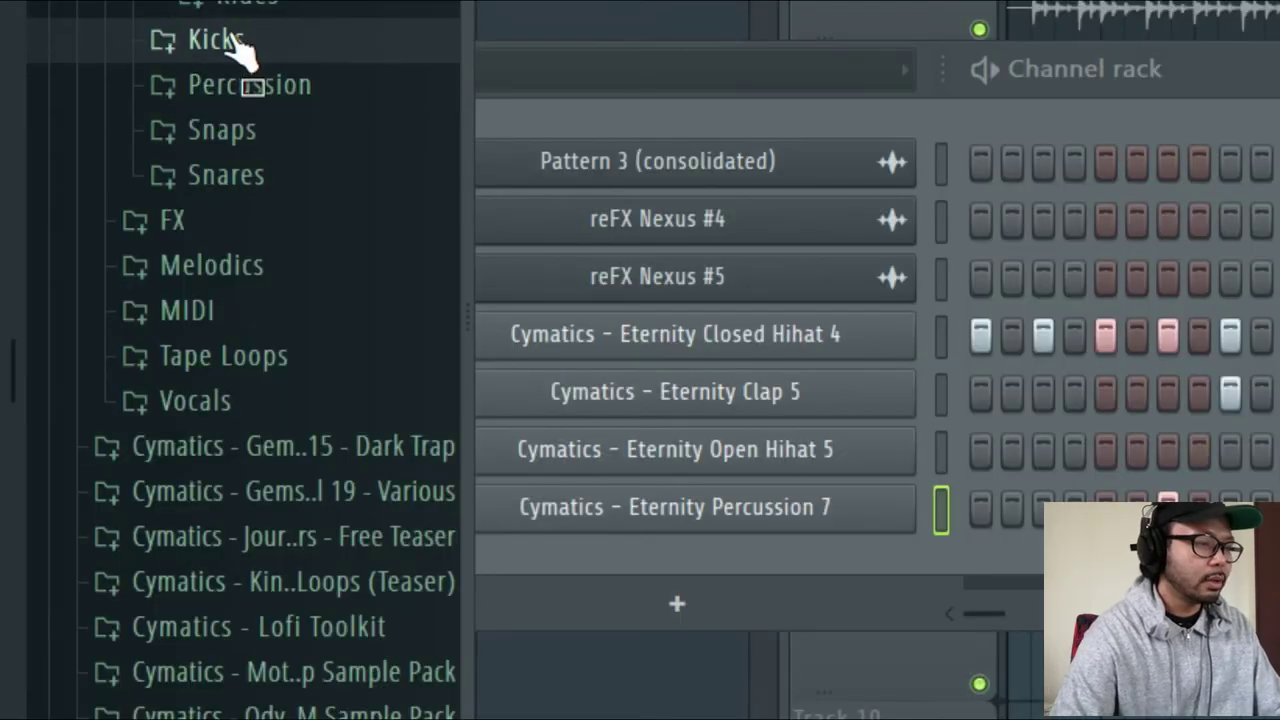
# Audition several samples from the Kicks folder and add Cymatics - Eternity Kick 5 - D to the channel rack.
pyautogui.click(240, 48)
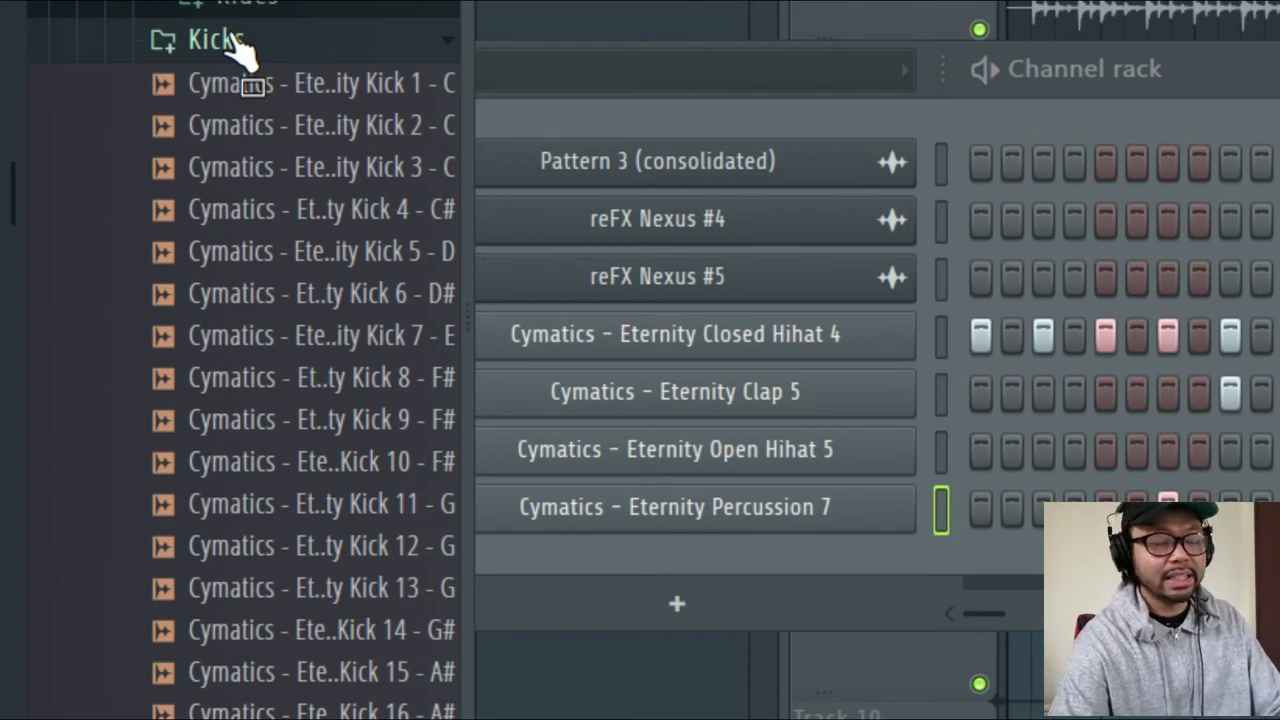
pyautogui.click(300, 212)
pyautogui.click(330, 338)
pyautogui.click(345, 262)
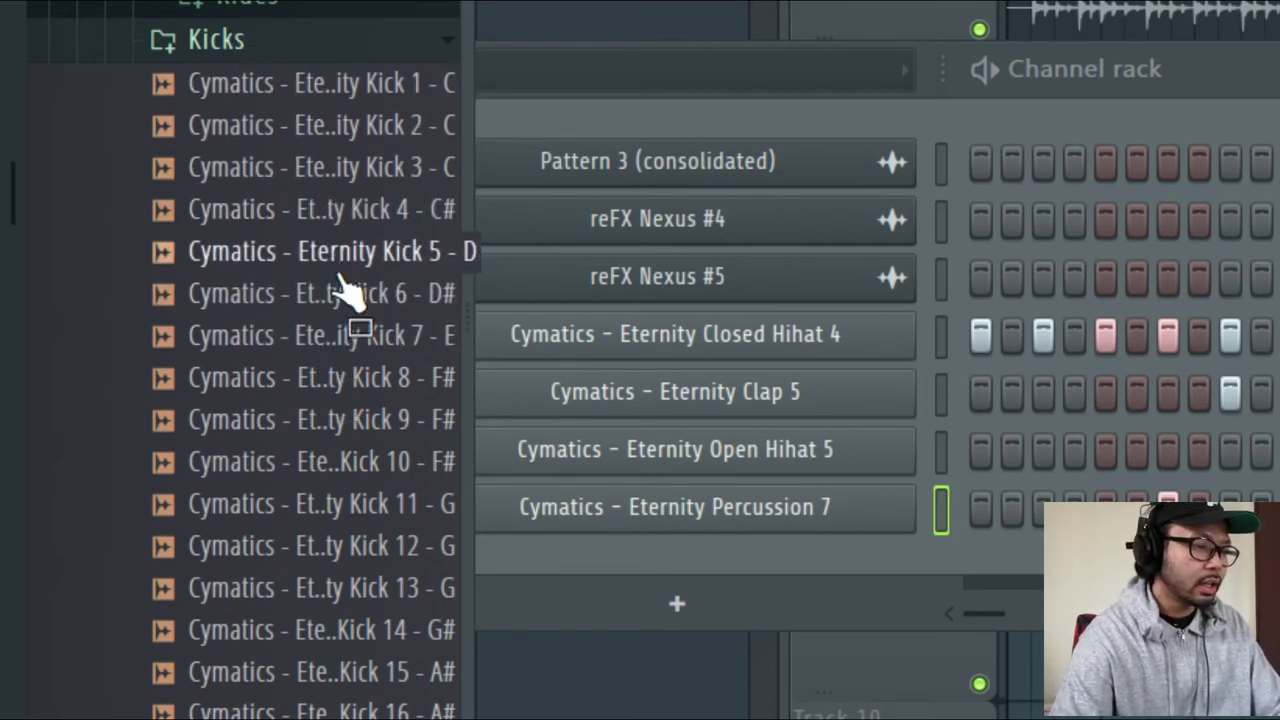
pyautogui.moveTo(350, 270); pyautogui.dragTo(157, 492)
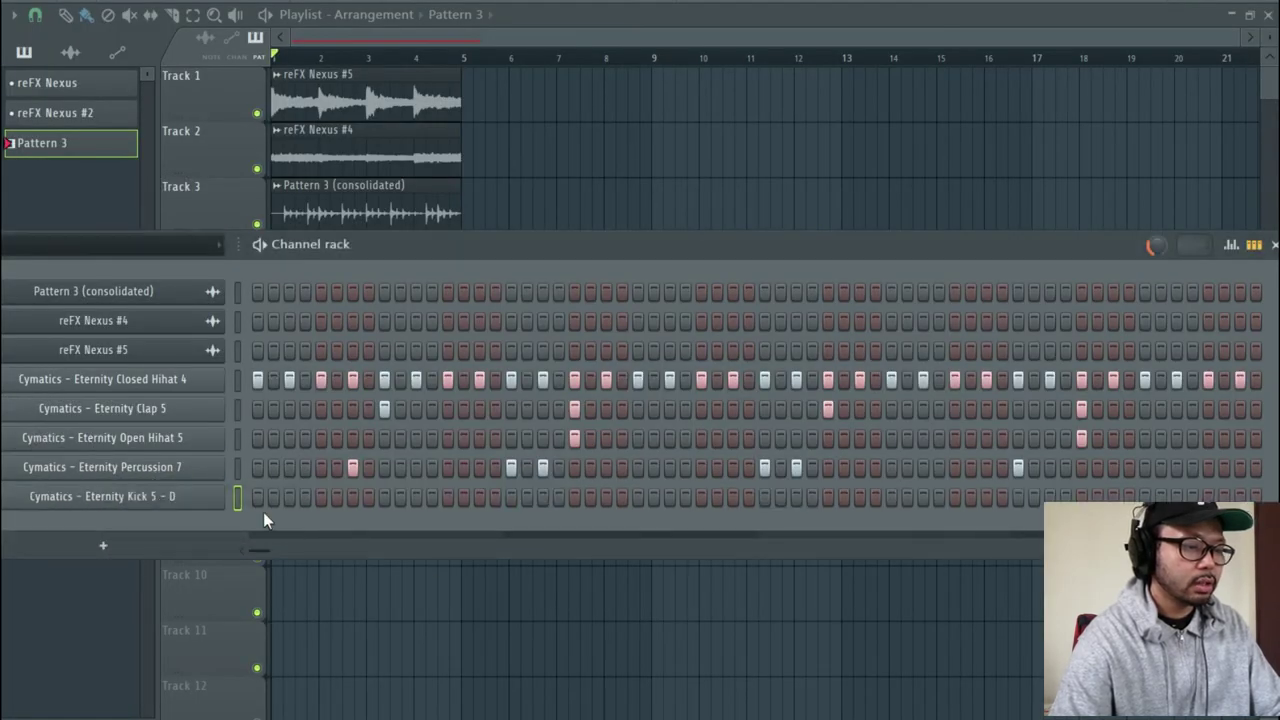
# Place Cymatics - Eternity Kick 5 - D hits on steps 1, 3, 13, 25, 41 and 44 while the arrangement plays.
pyautogui.click(289, 497)
pyautogui.press('space')
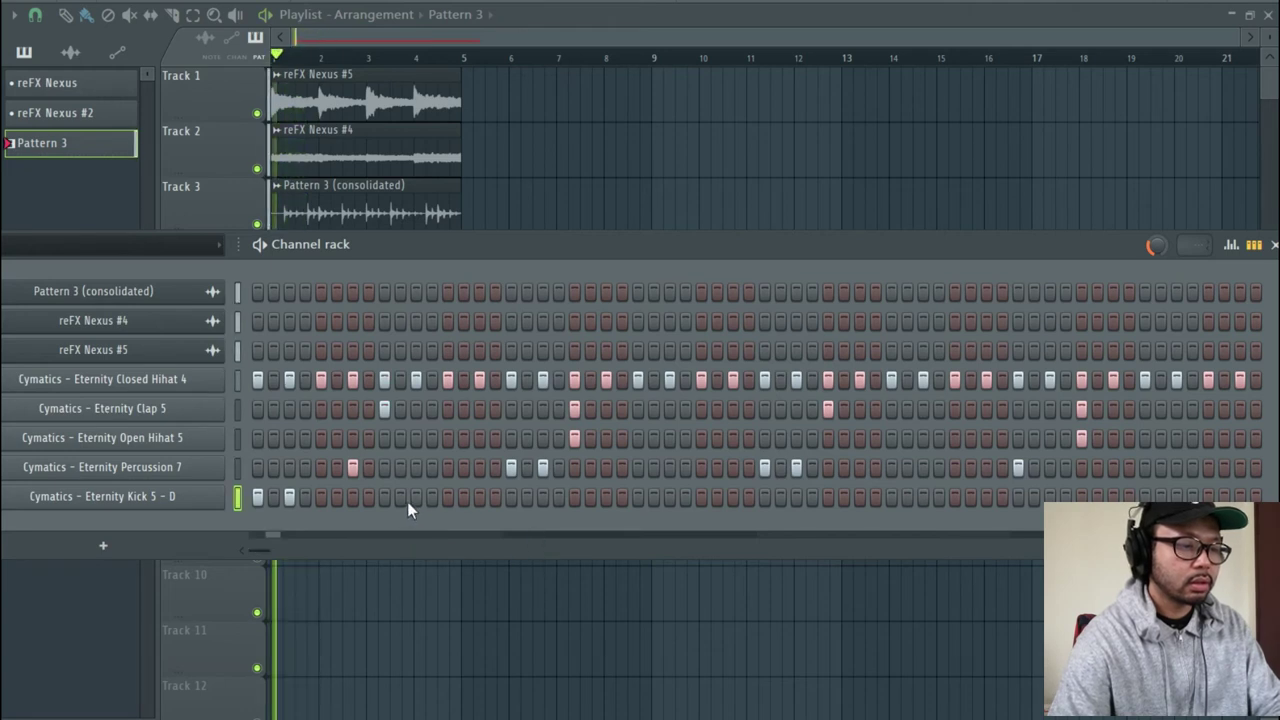
pyautogui.click(446, 497)
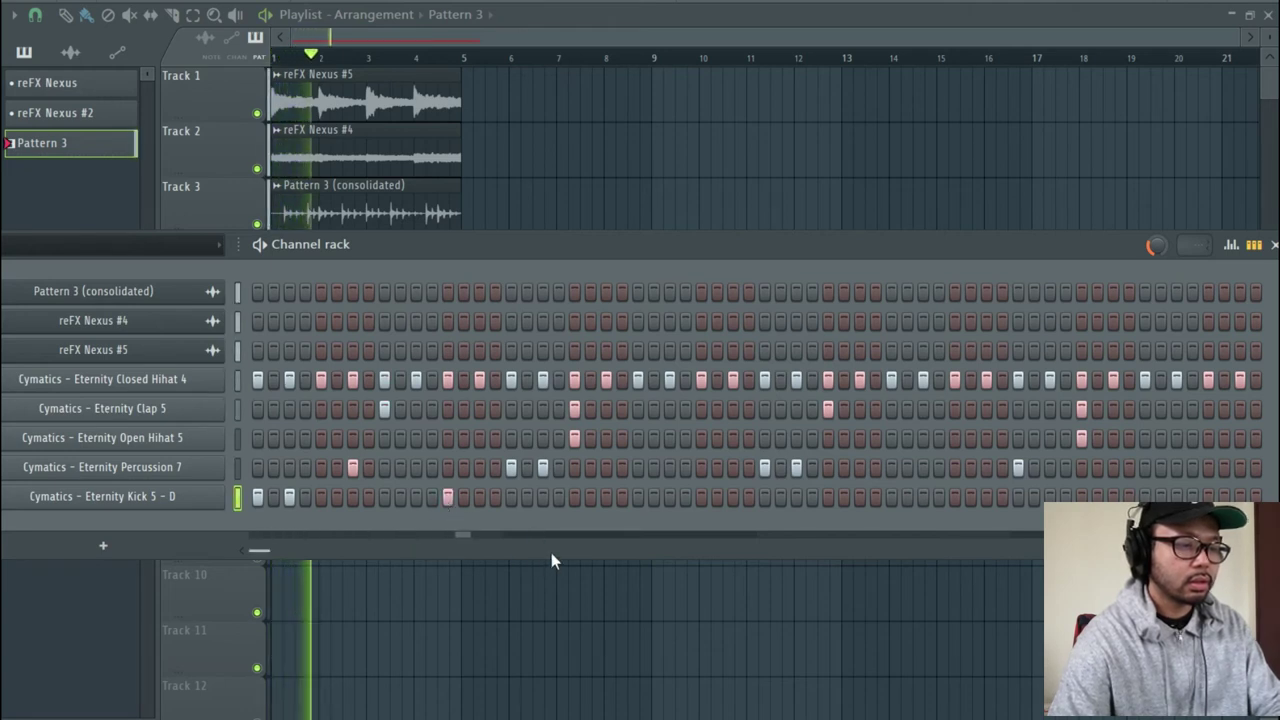
pyautogui.click(638, 497)
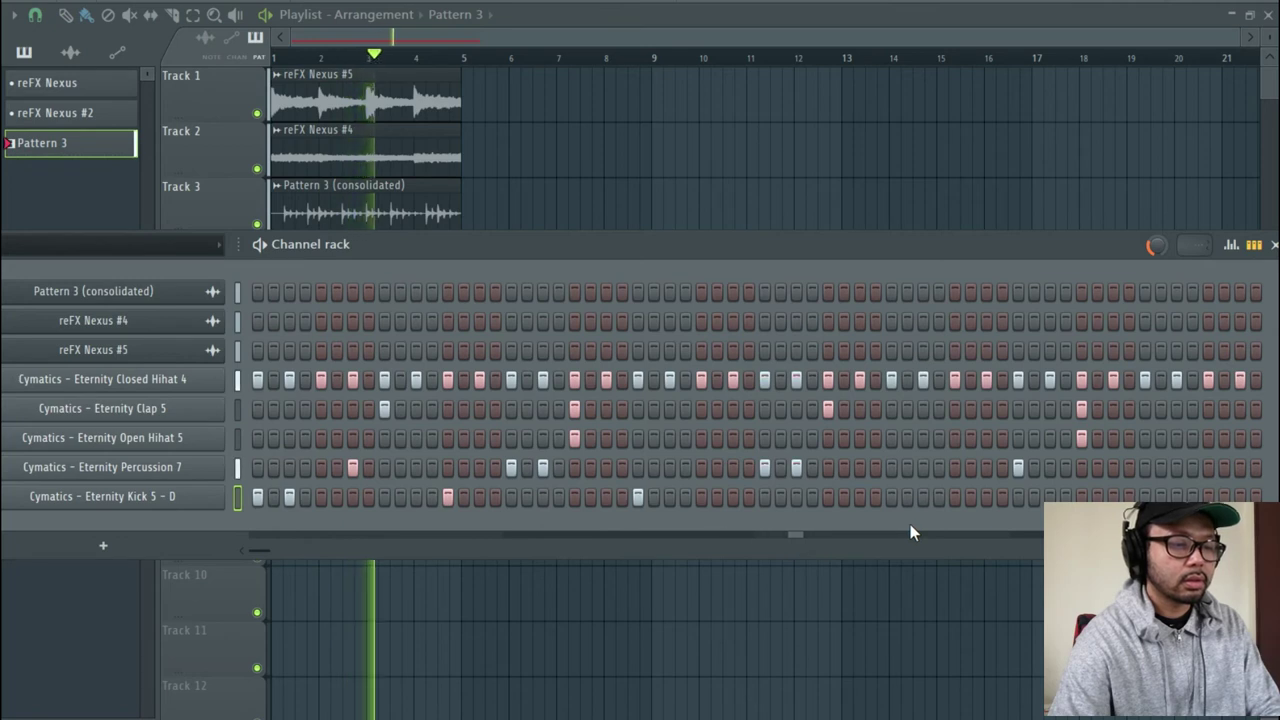
pyautogui.click(938, 498)
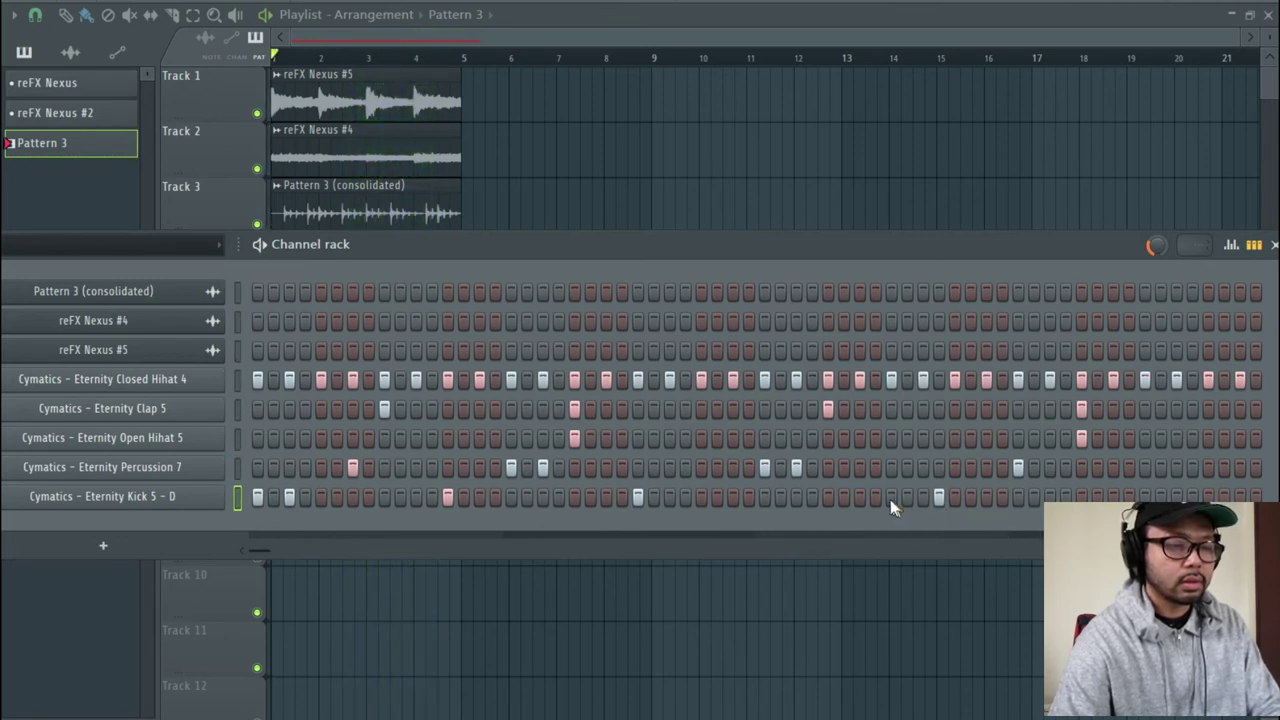
pyautogui.click(907, 497)
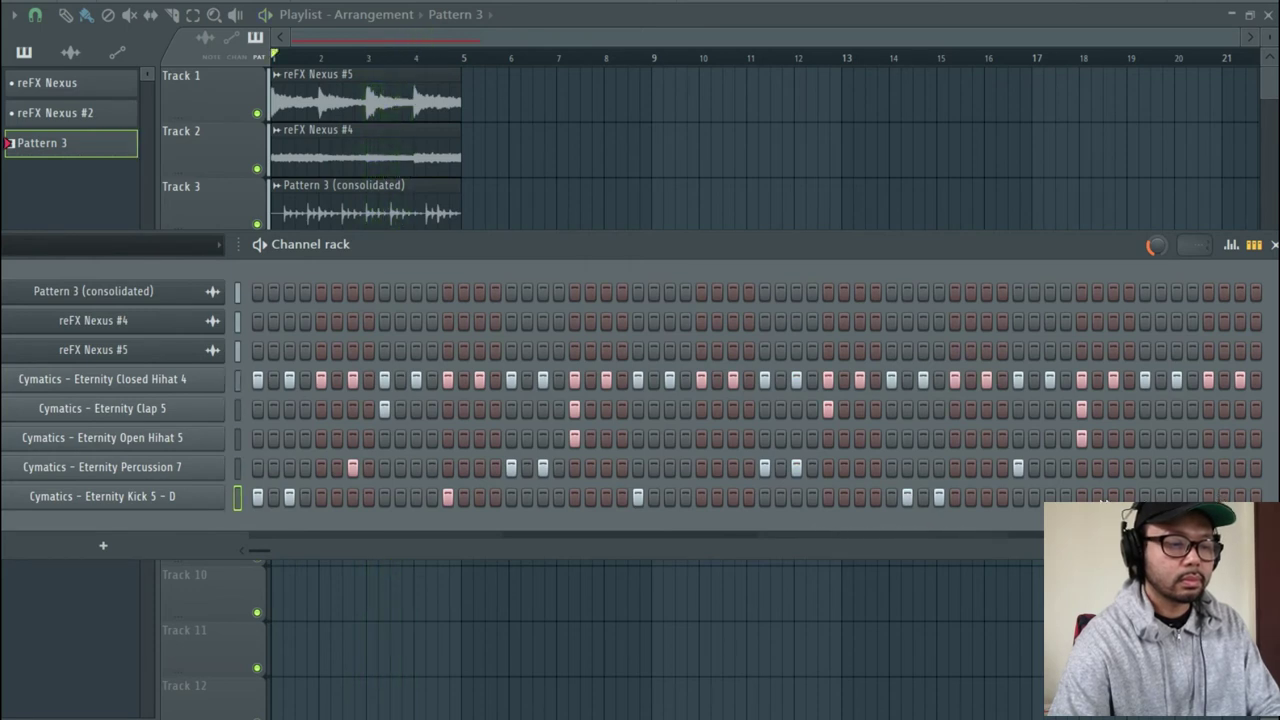
pyautogui.click(891, 495)
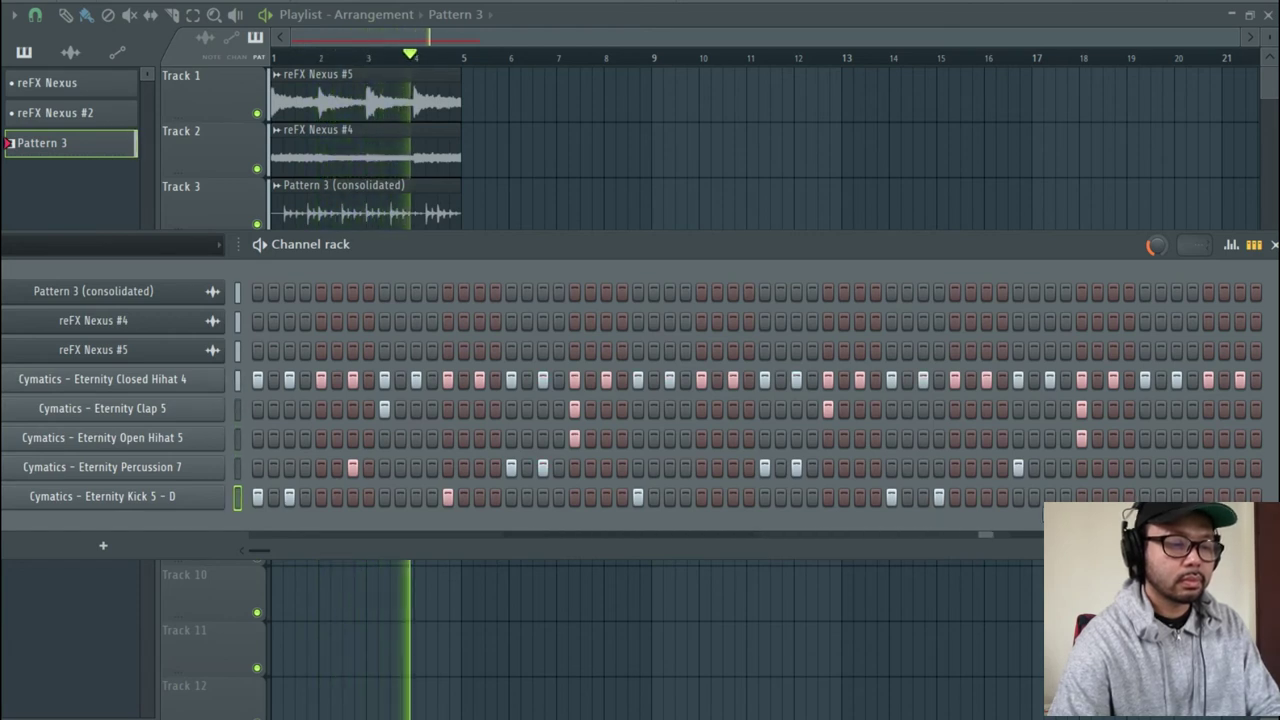
pyautogui.press('space')
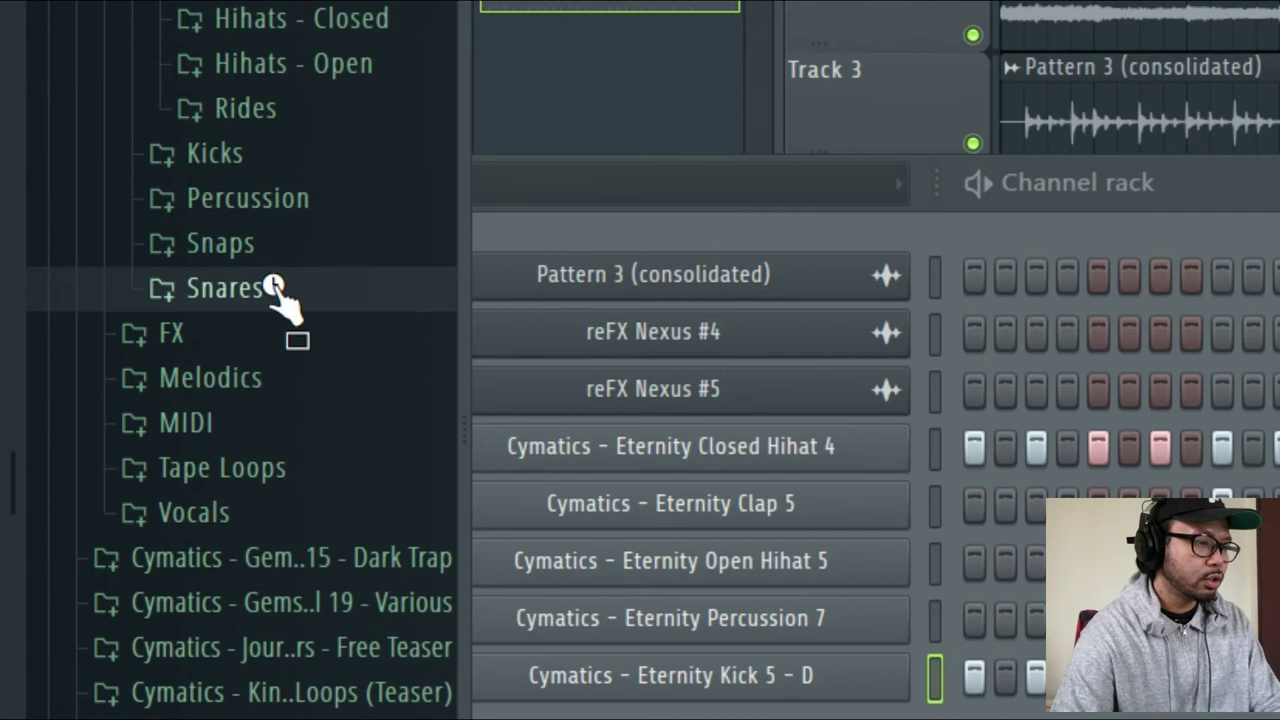
# Audition several samples from the Snares folder and add Cymatics - Eterniity Snare 9 - G# to the channel rack.
pyautogui.click(271, 283)
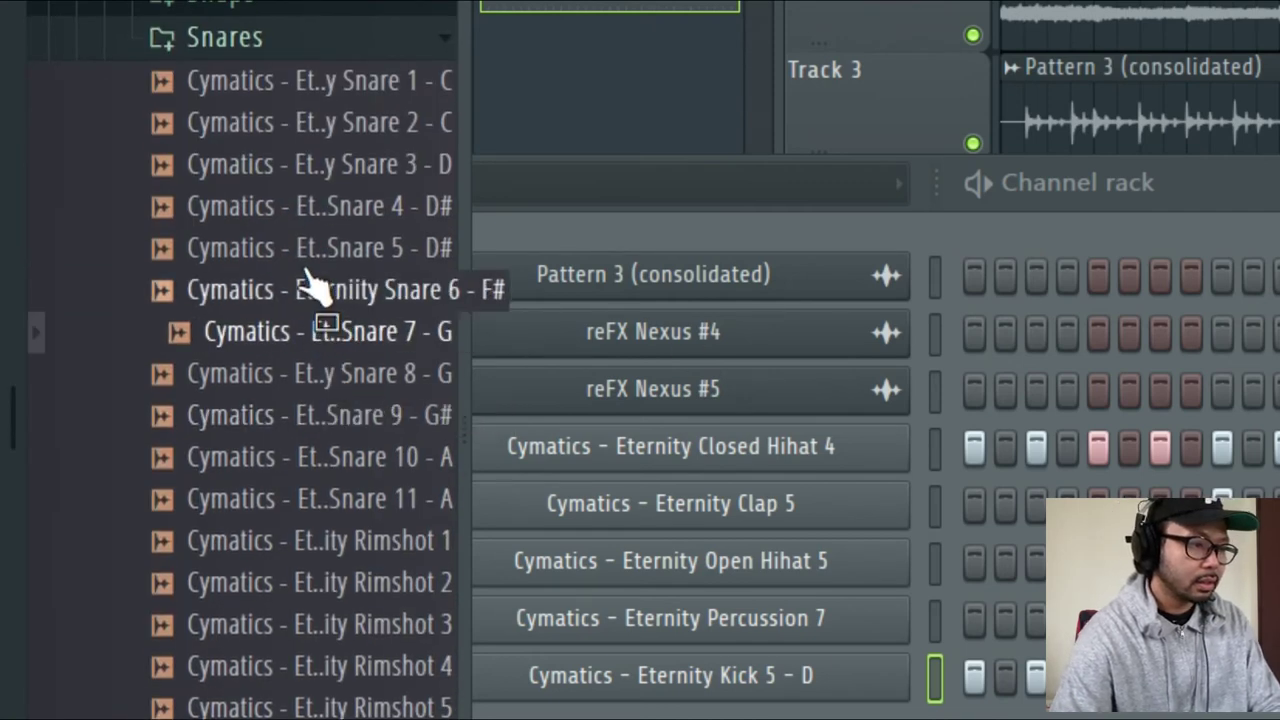
pyautogui.click(296, 94)
pyautogui.click(310, 495)
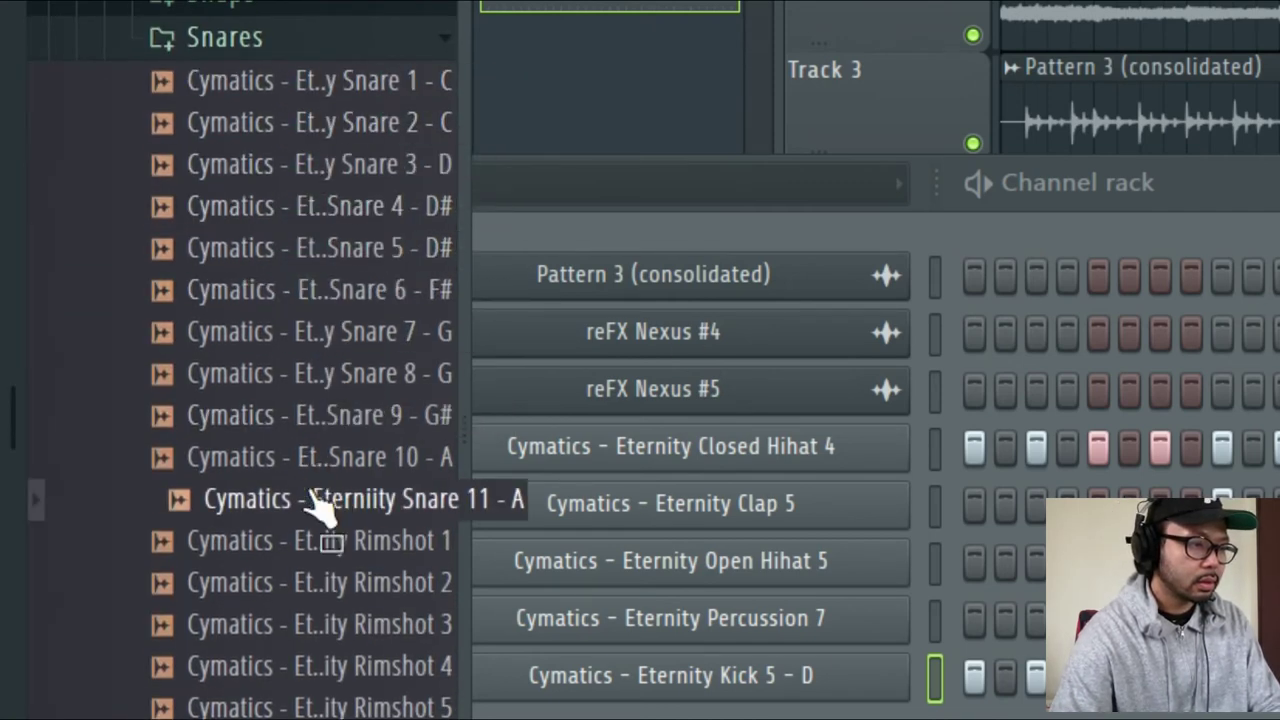
pyautogui.click(326, 592)
pyautogui.click(343, 706)
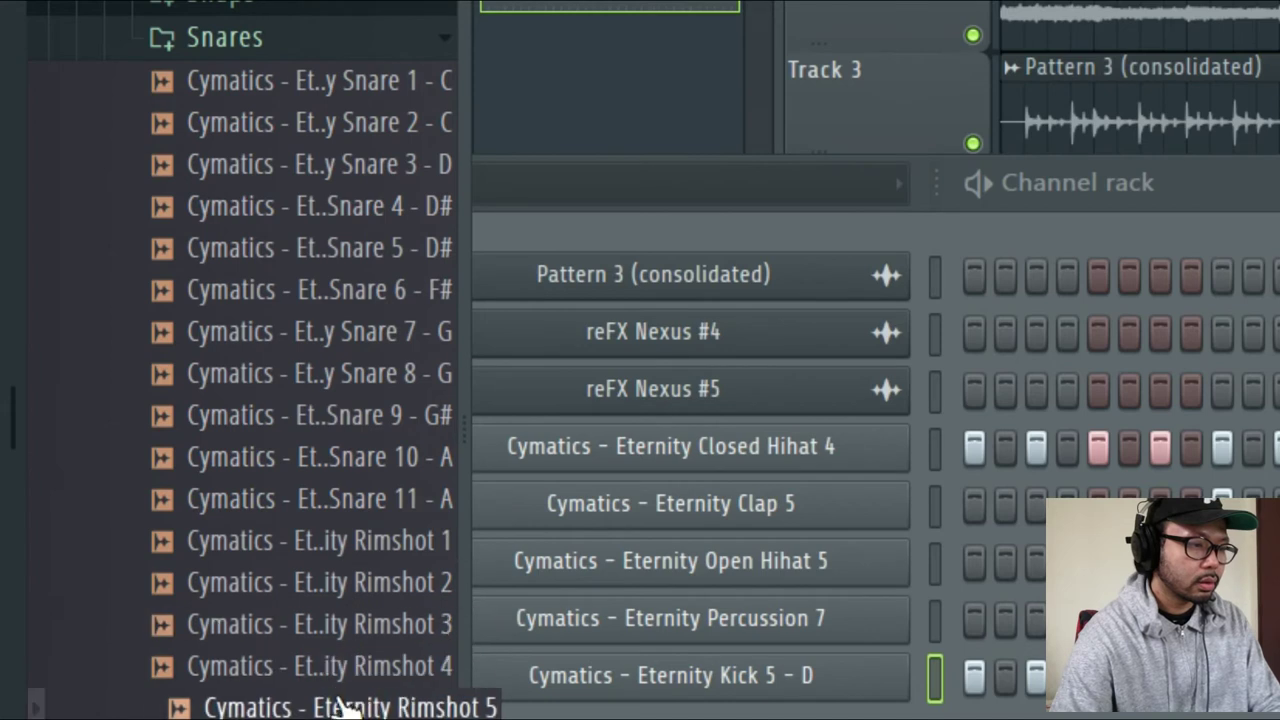
pyautogui.click(326, 457)
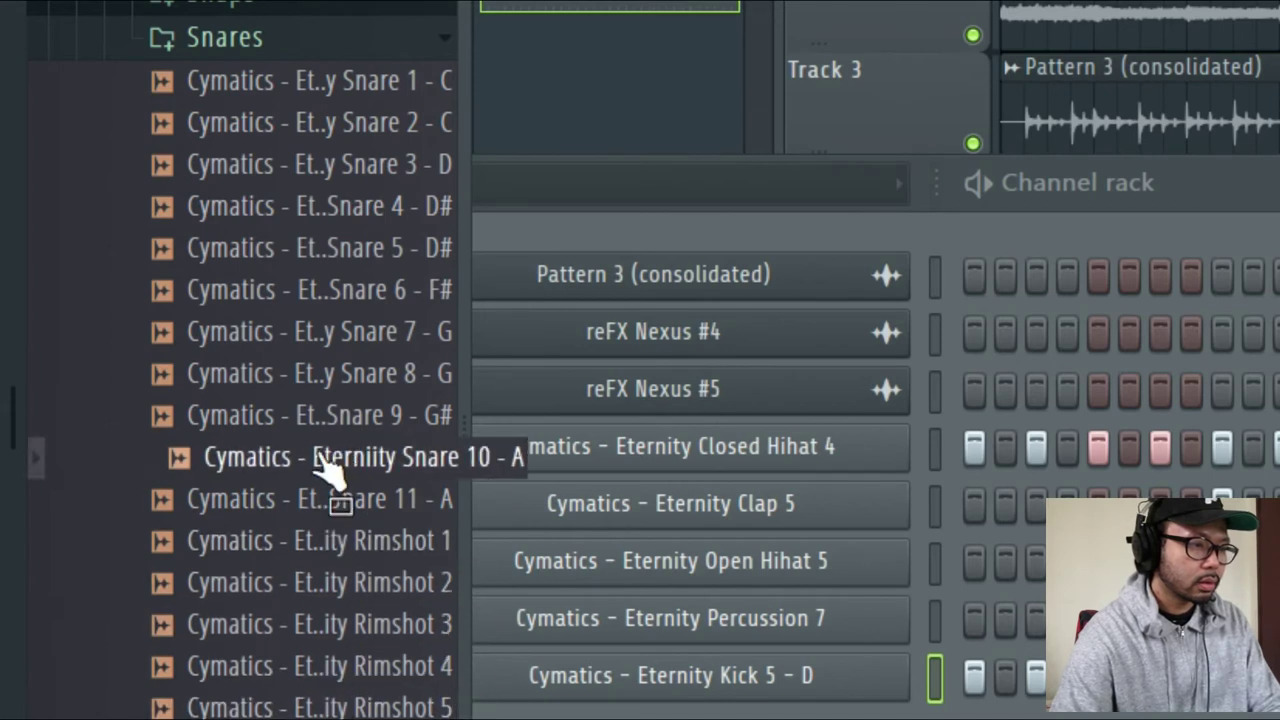
pyautogui.click(330, 420)
pyautogui.moveTo(320, 423); pyautogui.dragTo(716, 719)
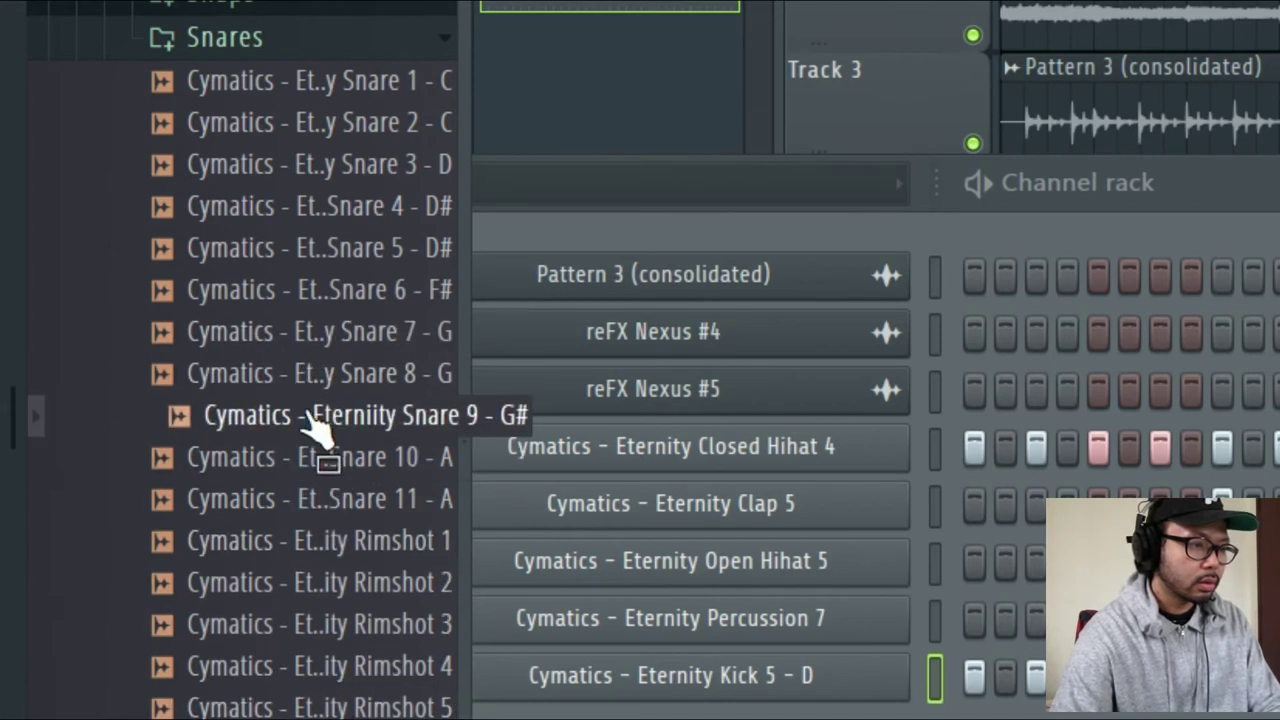
# Swap the open hat hit on step 53 for a snare, and add a snare on step 61 and kicks on steps 16, 29 and 57.
pyautogui.moveTo(230, 565); pyautogui.dragTo(1104, 508)
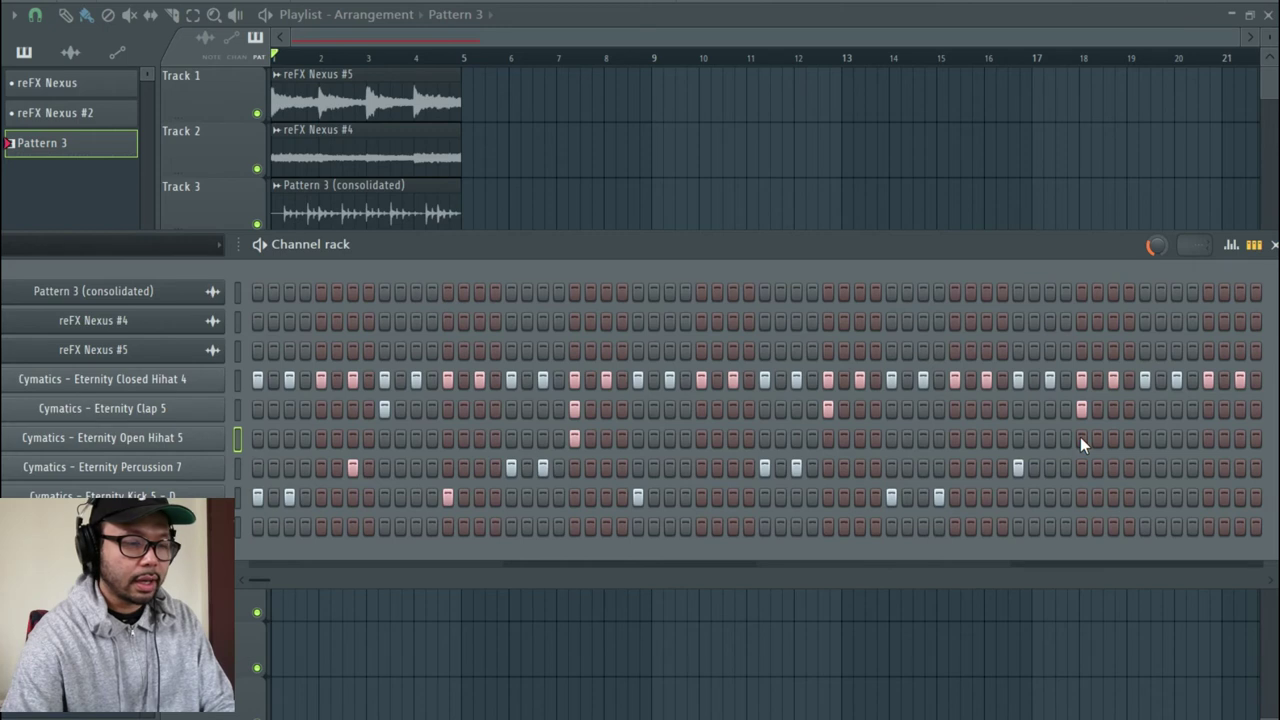
pyautogui.click(1081, 527)
pyautogui.press('space')
pyautogui.click(701, 497)
pyautogui.click(495, 497)
pyautogui.click(1208, 527)
pyautogui.click(1146, 497)
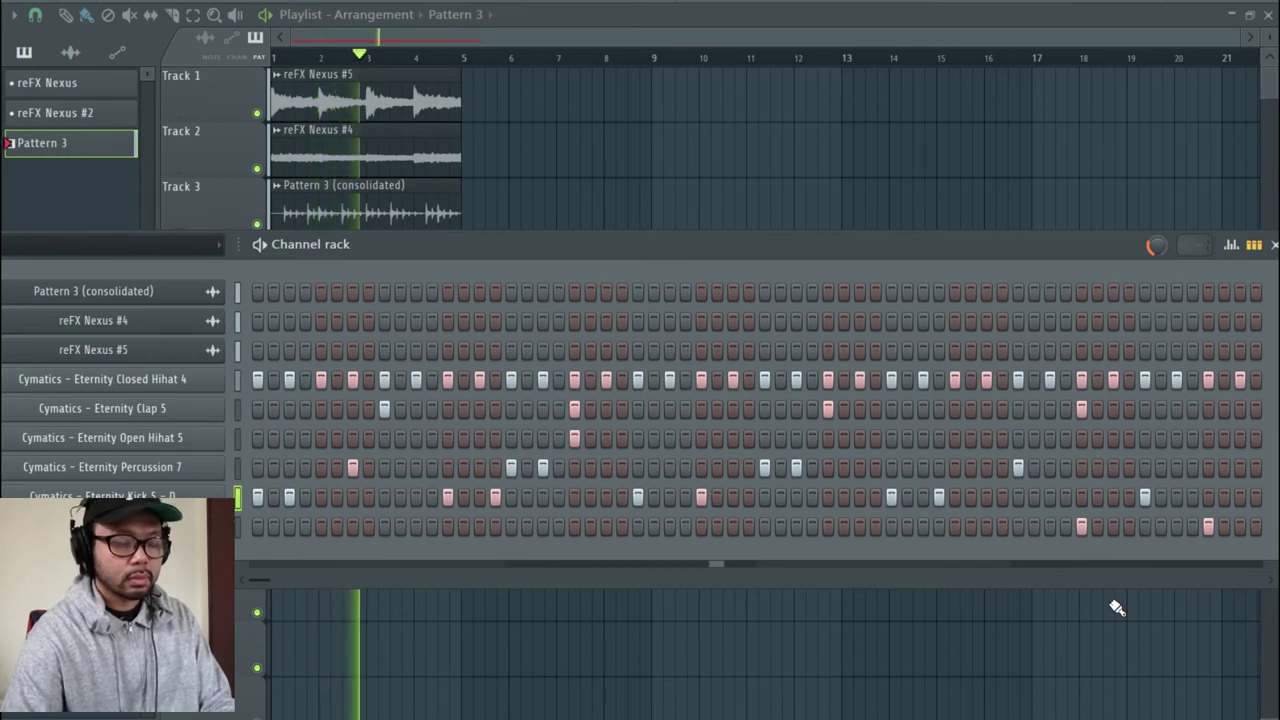
pyautogui.press('space')
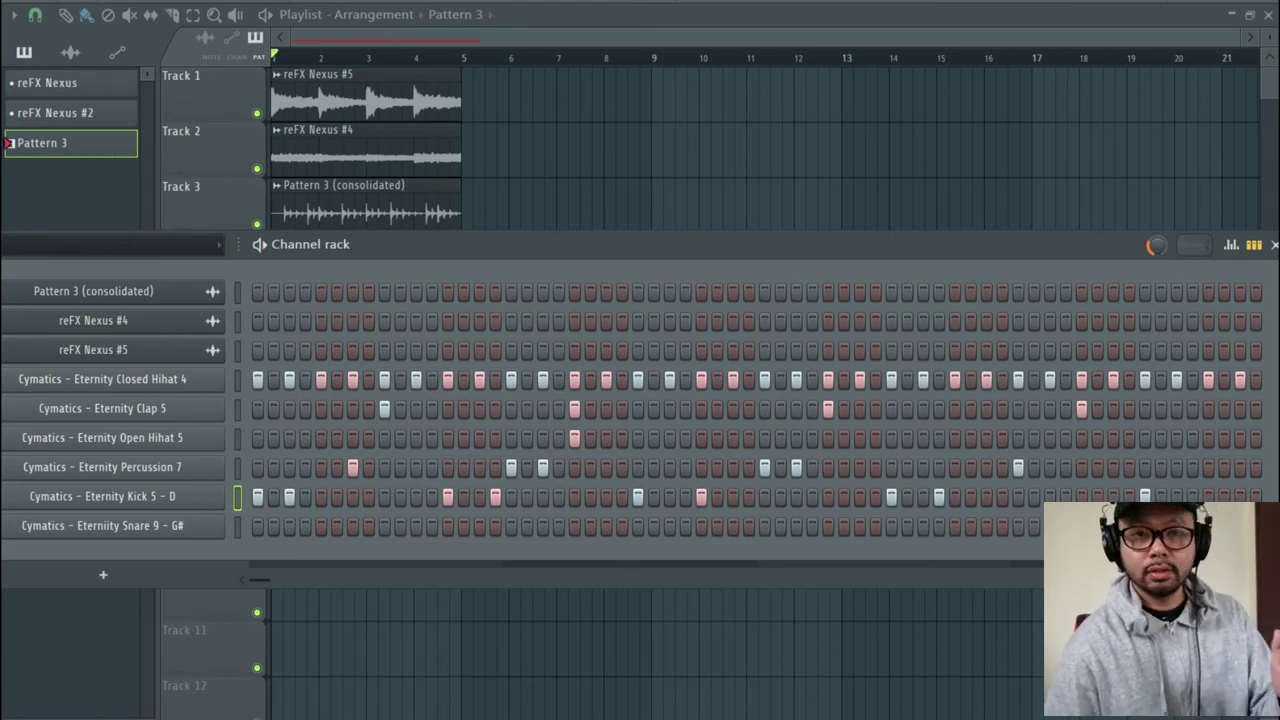
# Reposition the channel rack, audition samples in the Basses 808s folder and add Cymatics - Eternity 808 4 - D# as a new channel.
pyautogui.moveTo(620, 254); pyautogui.dragTo(550, 190)
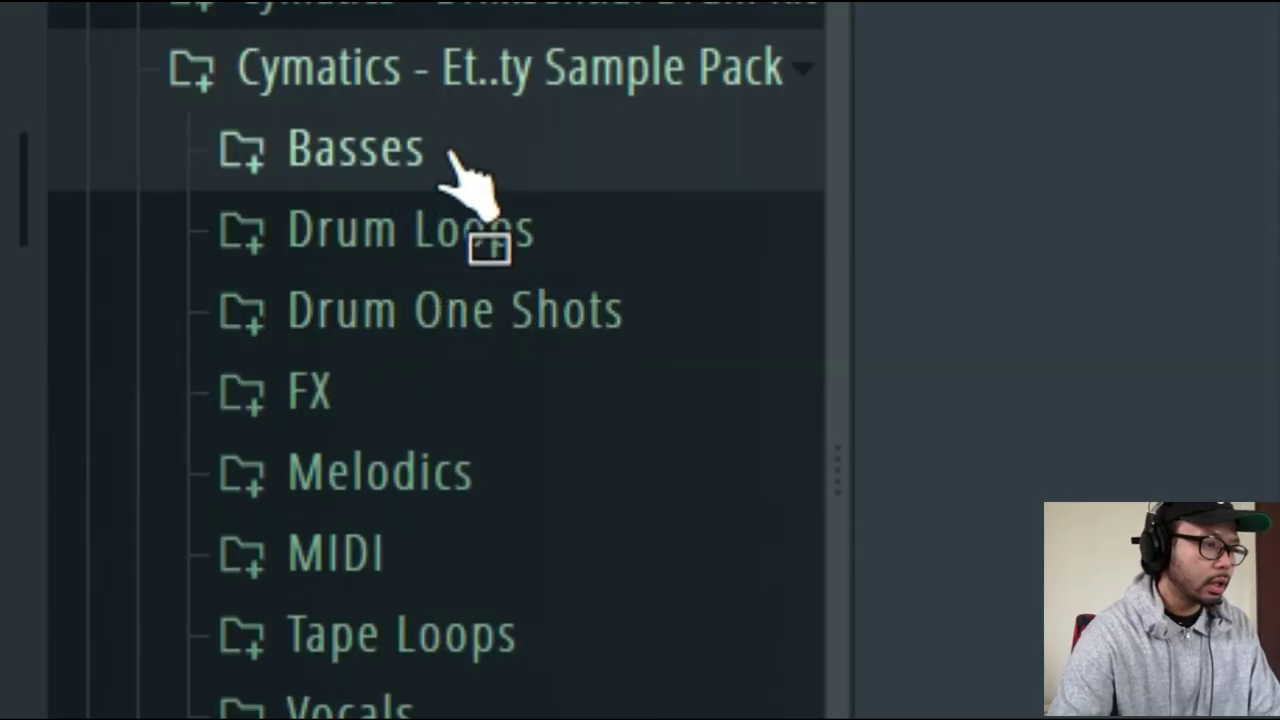
pyautogui.click(400, 228)
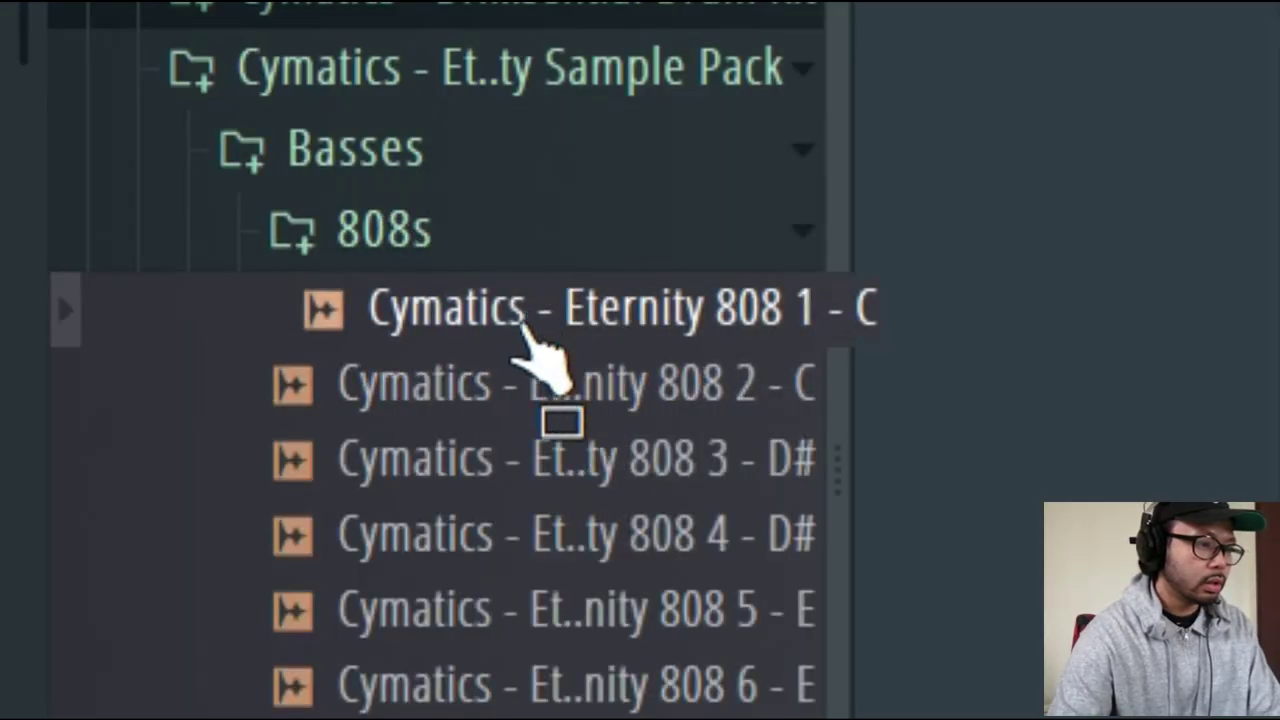
pyautogui.click(571, 528)
pyautogui.click(596, 412)
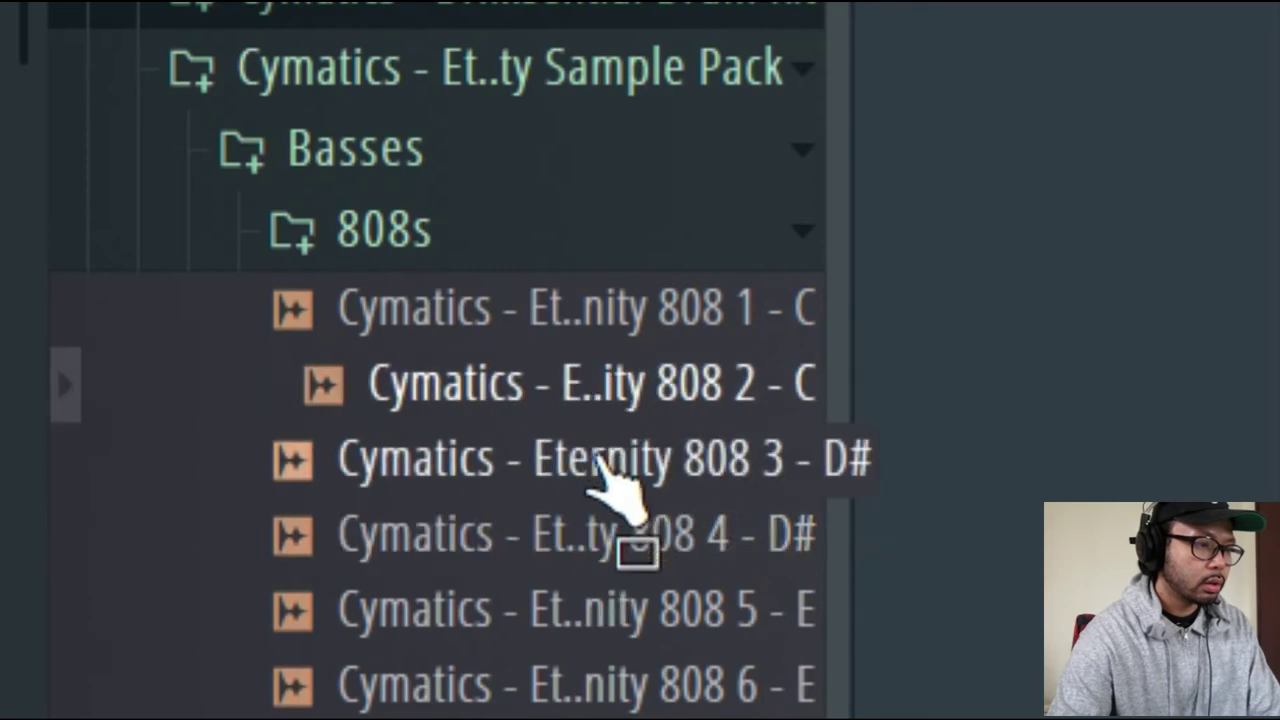
pyautogui.click(600, 462)
pyautogui.click(602, 535)
pyautogui.moveTo(602, 548); pyautogui.dragTo(380, 420)
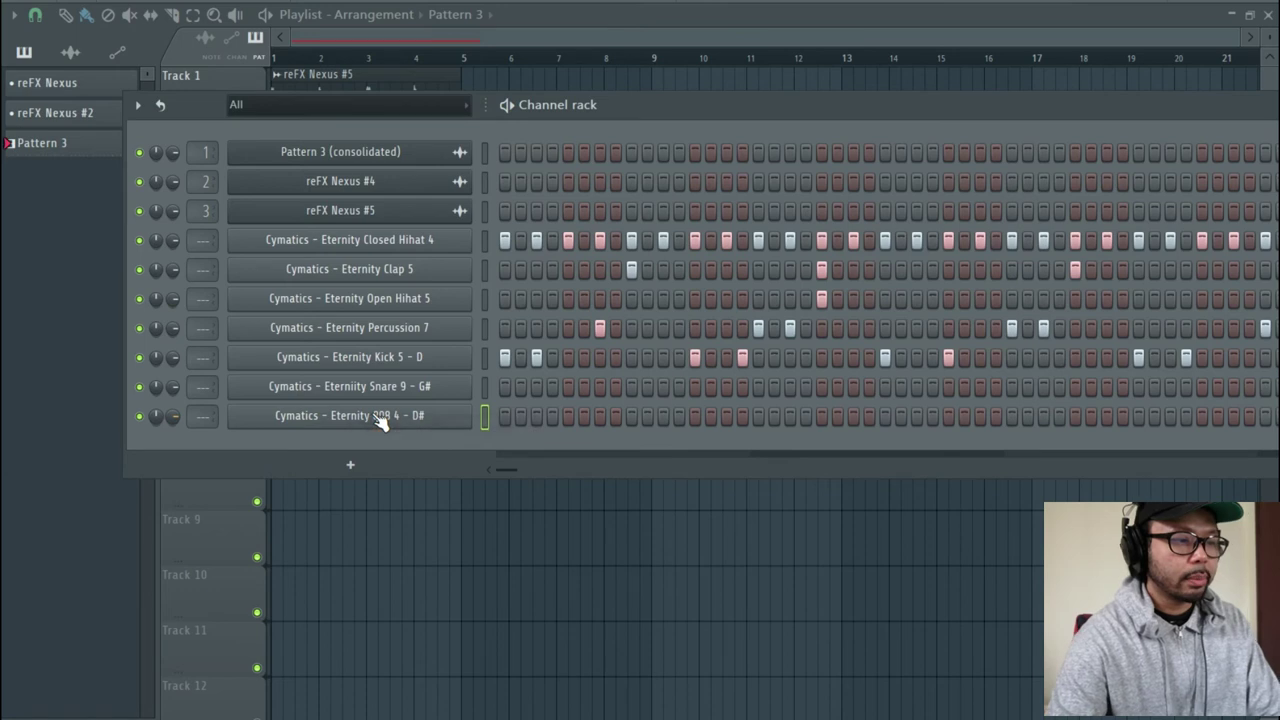
# Copy the Kick 5 pattern onto the Eternity 808 4 channel and enable Cut itself for that 808.
pyautogui.click(486, 360)
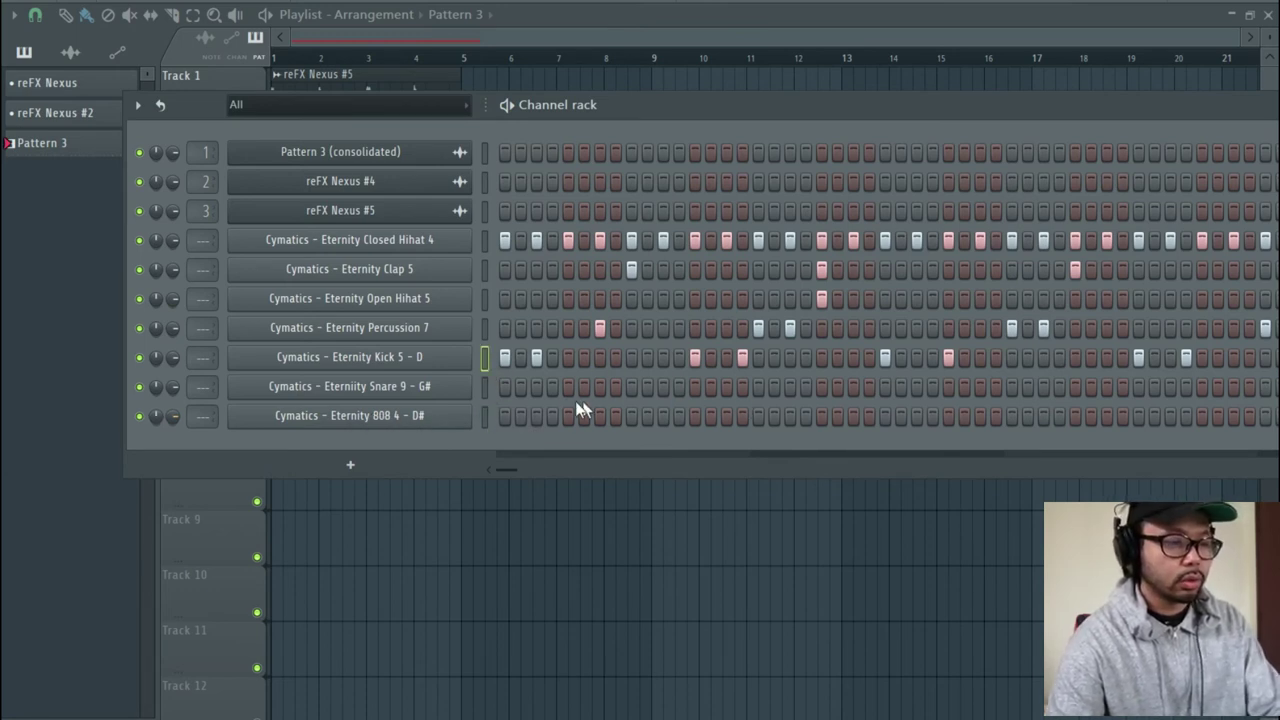
pyautogui.hotkey('ctrl', 'v')
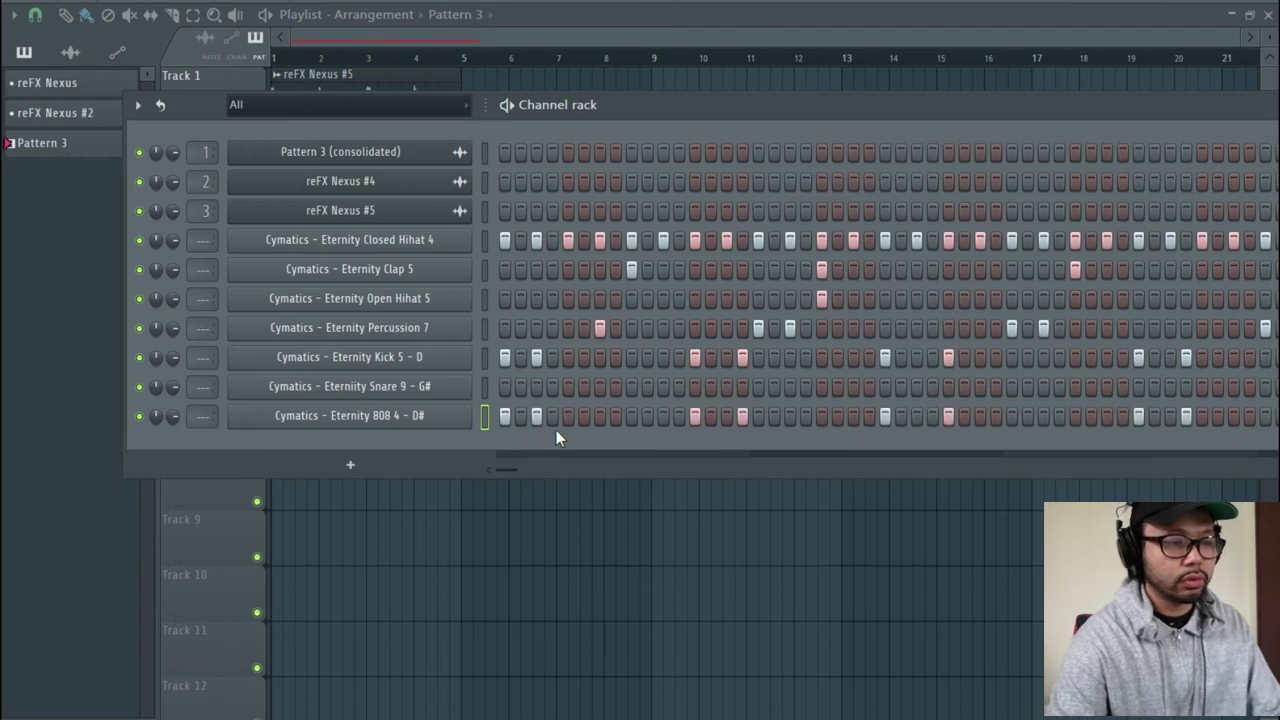
pyautogui.rightClick(395, 423)
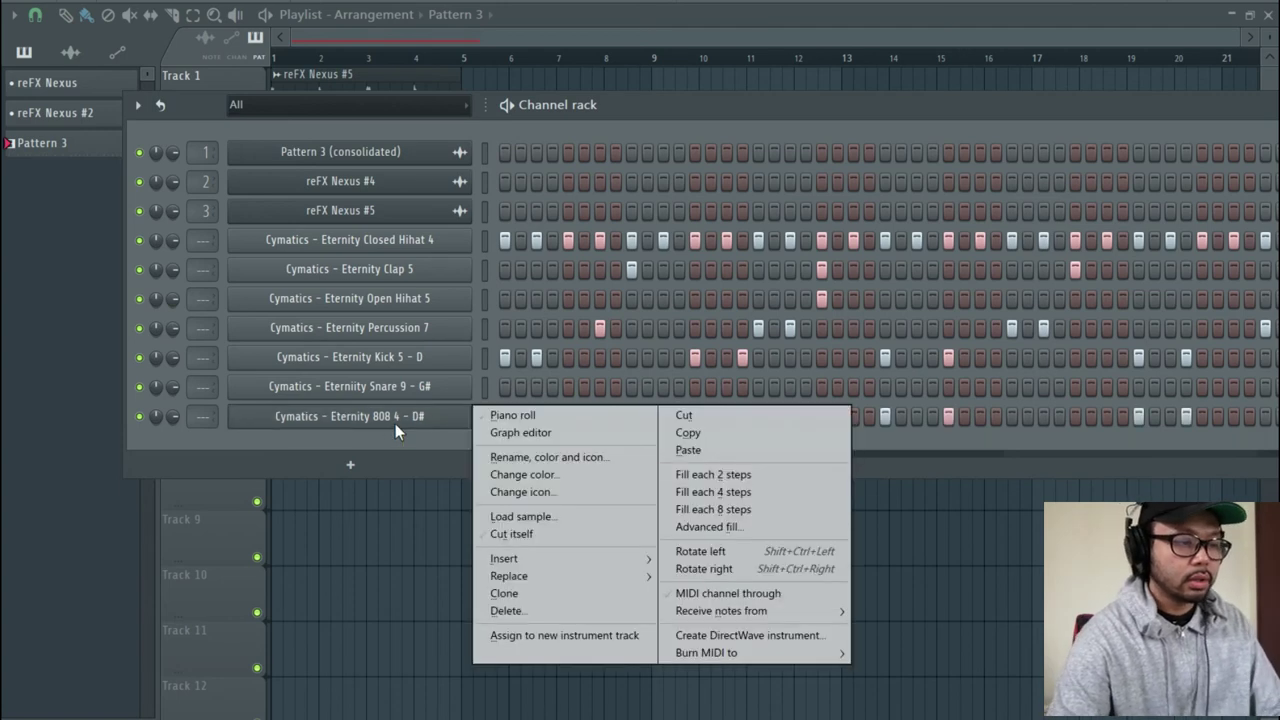
pyautogui.click(540, 534)
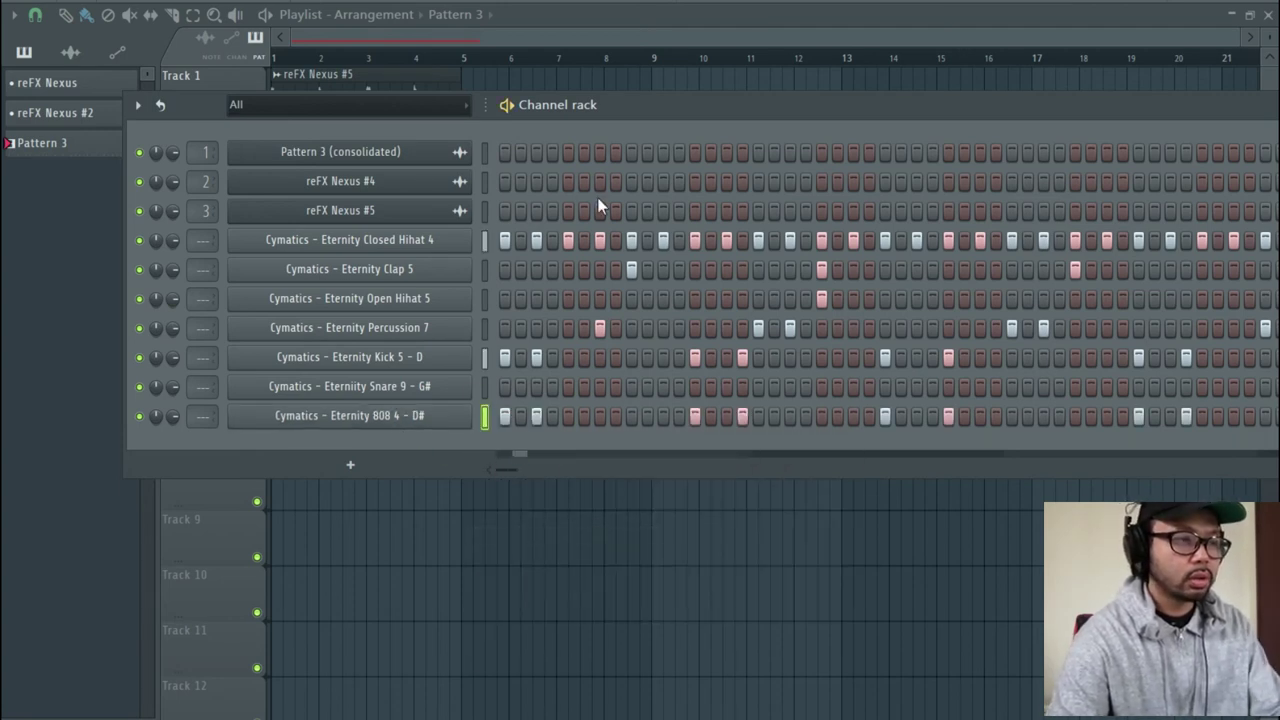
# Hide the channel rack and play the four-bar arrangement in the playlist.
pyautogui.press('F6')
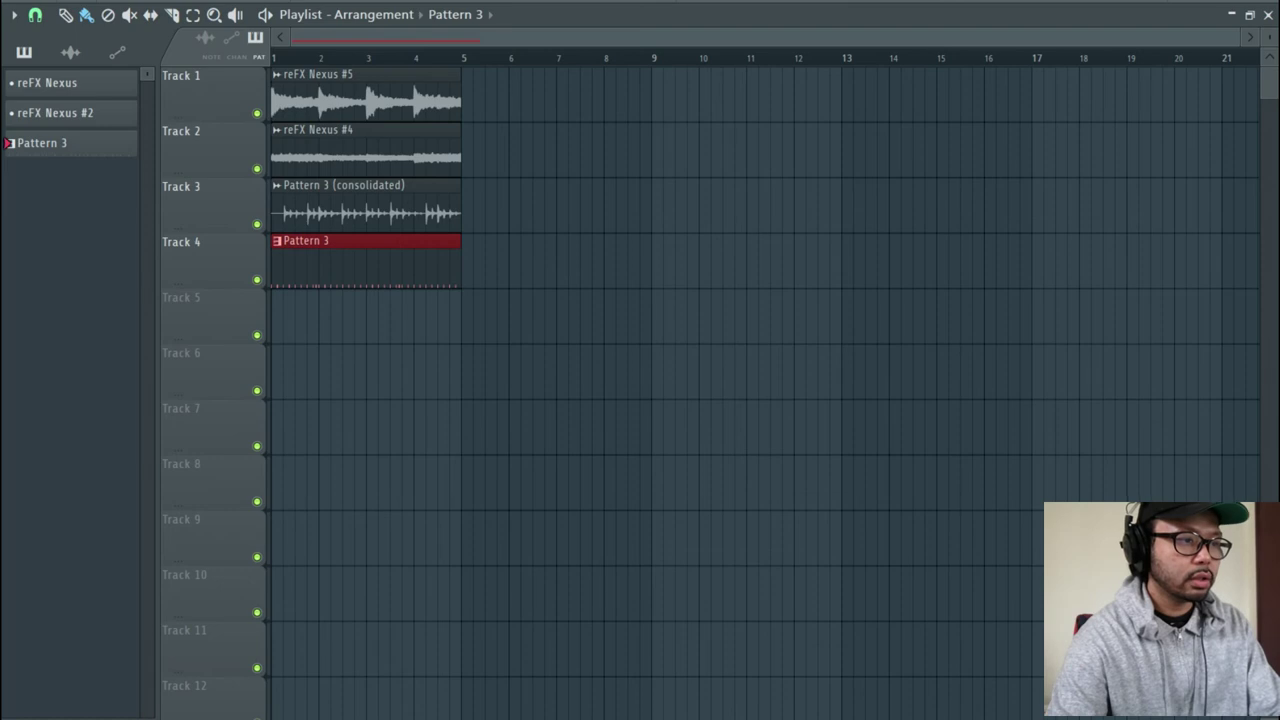
pyautogui.moveTo(362, 68); pyautogui.dragTo(206, 49)
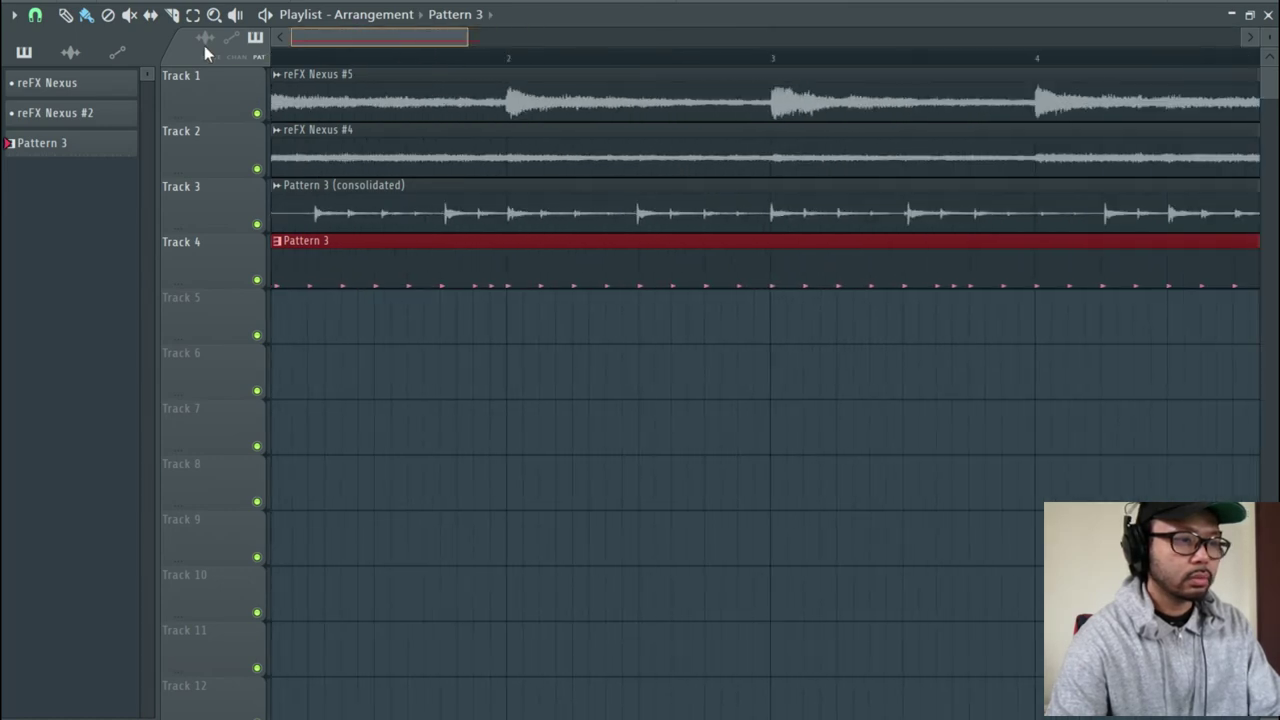
pyautogui.scroll(-2, 490, 76)
pyautogui.scroll(3, 490, 76)
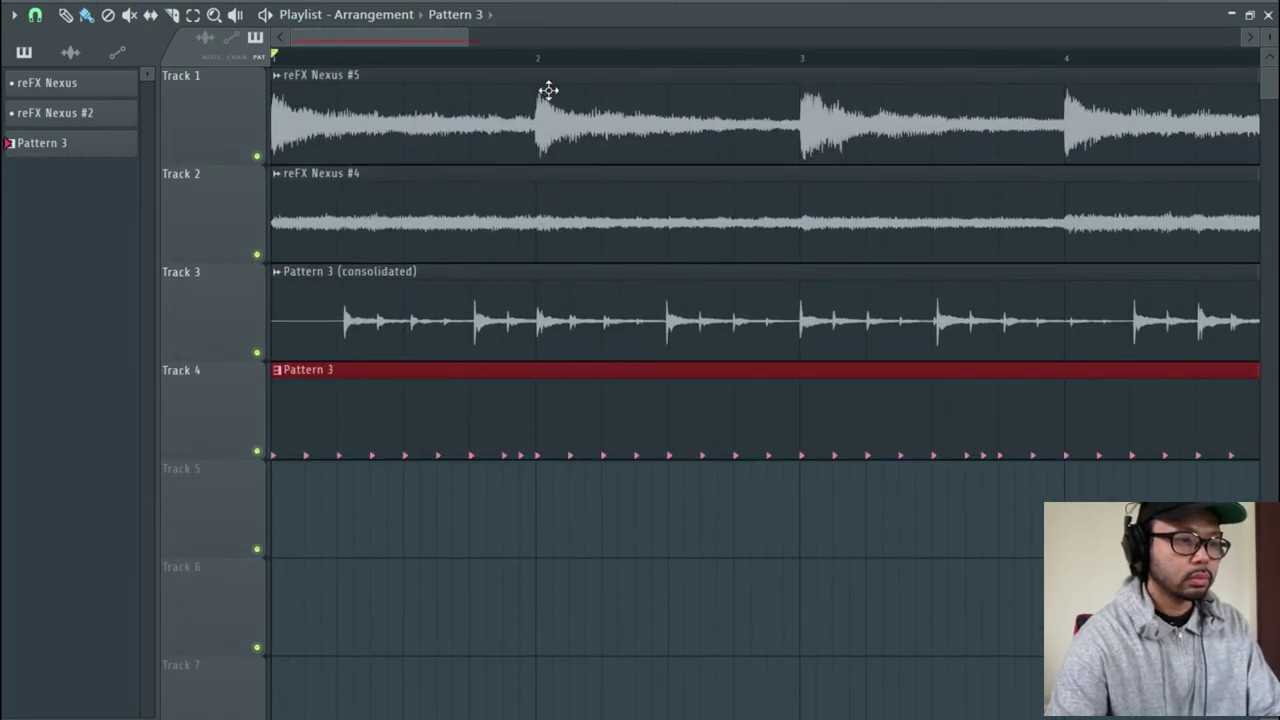
pyautogui.scroll(-2, 558, 78)
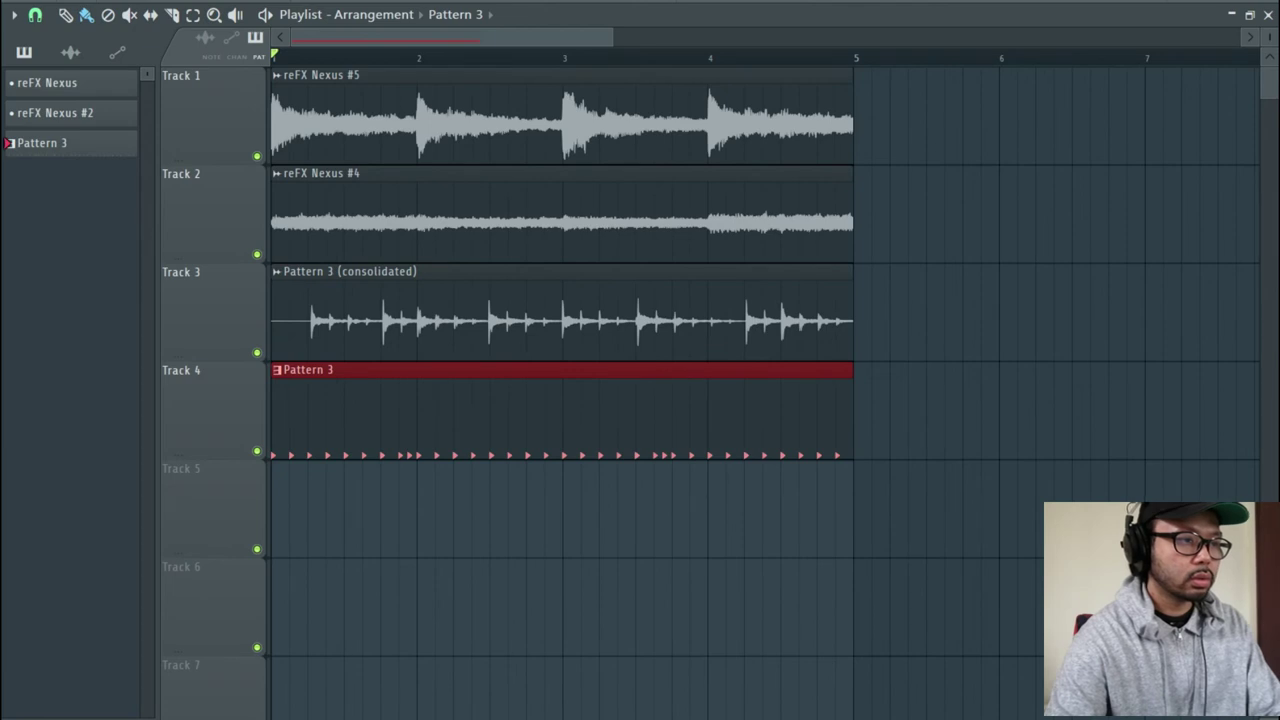
pyautogui.press('space')
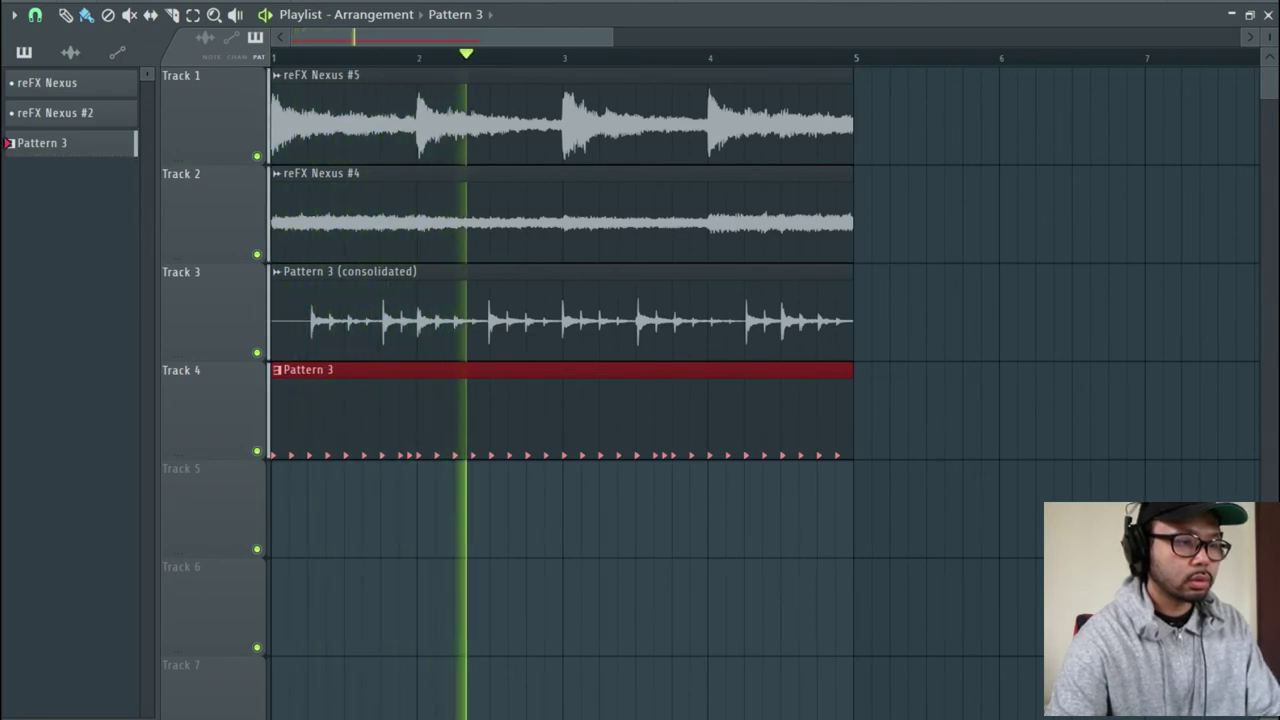
# Duplicate all clips of the four-bar loop twice so the arrangement runs to bar 13, and stop playback after listening.
pyautogui.scroll(-2, 886, 71)
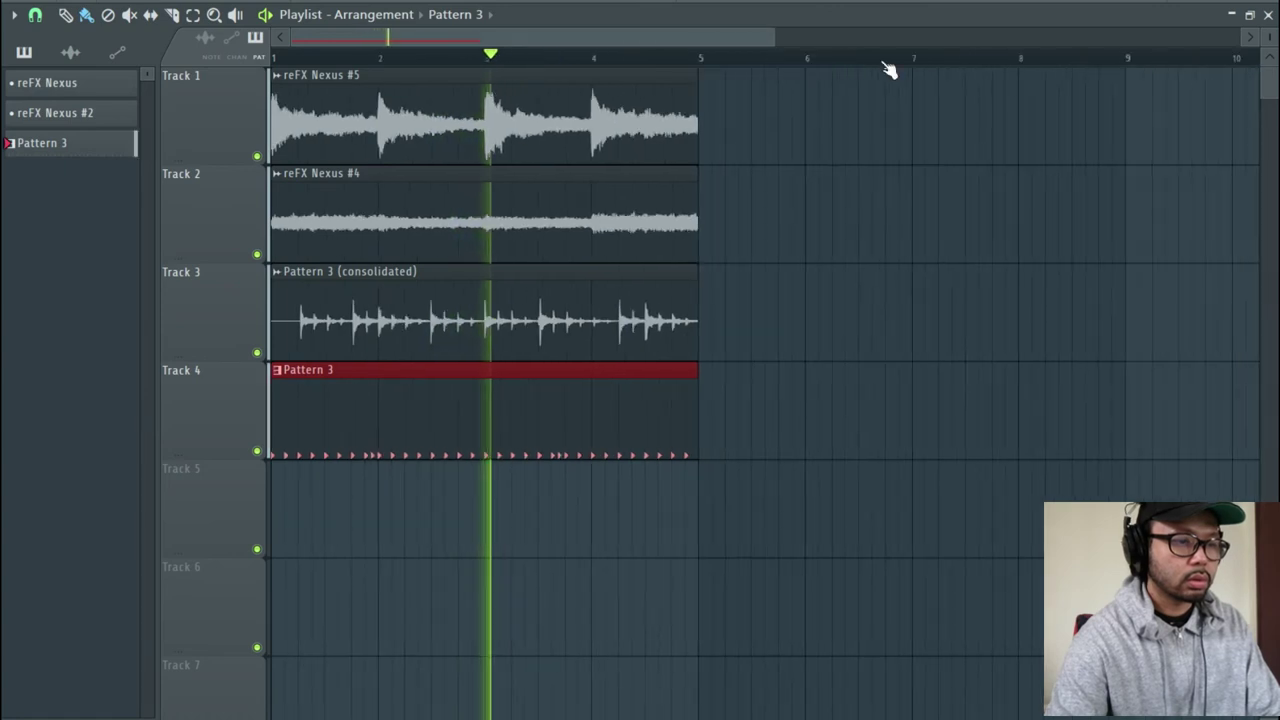
pyautogui.hotkey('ctrl', 'a')
pyautogui.hotkey('ctrl', 'b')
pyautogui.hotkey('ctrl', 'b')
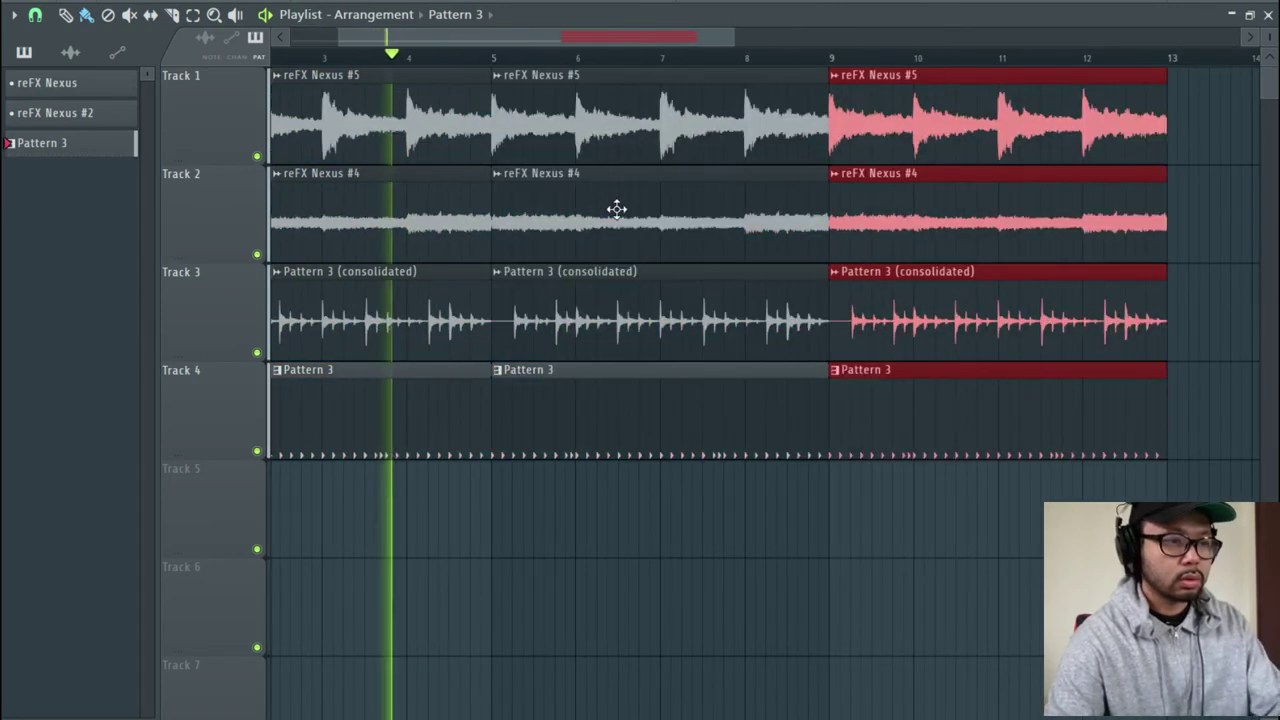
pyautogui.scroll(-3, 633, 68)
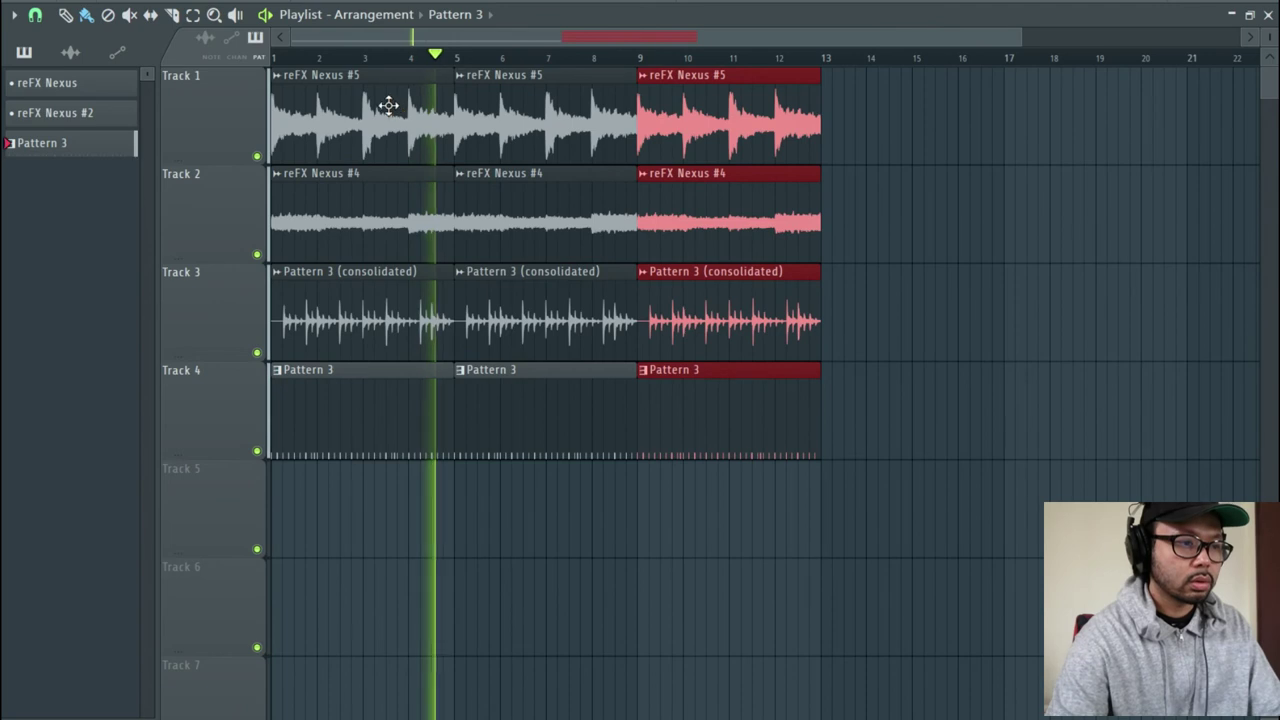
pyautogui.scroll(2, 335, 57)
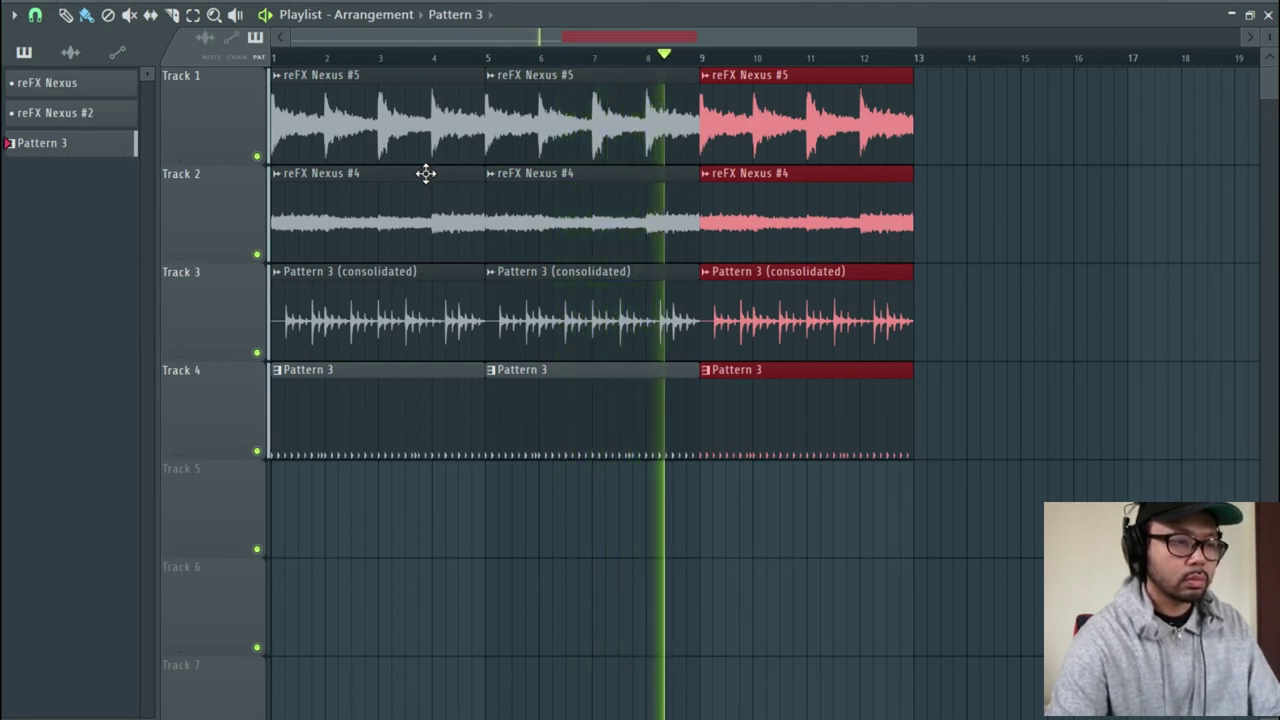
pyautogui.press('space')
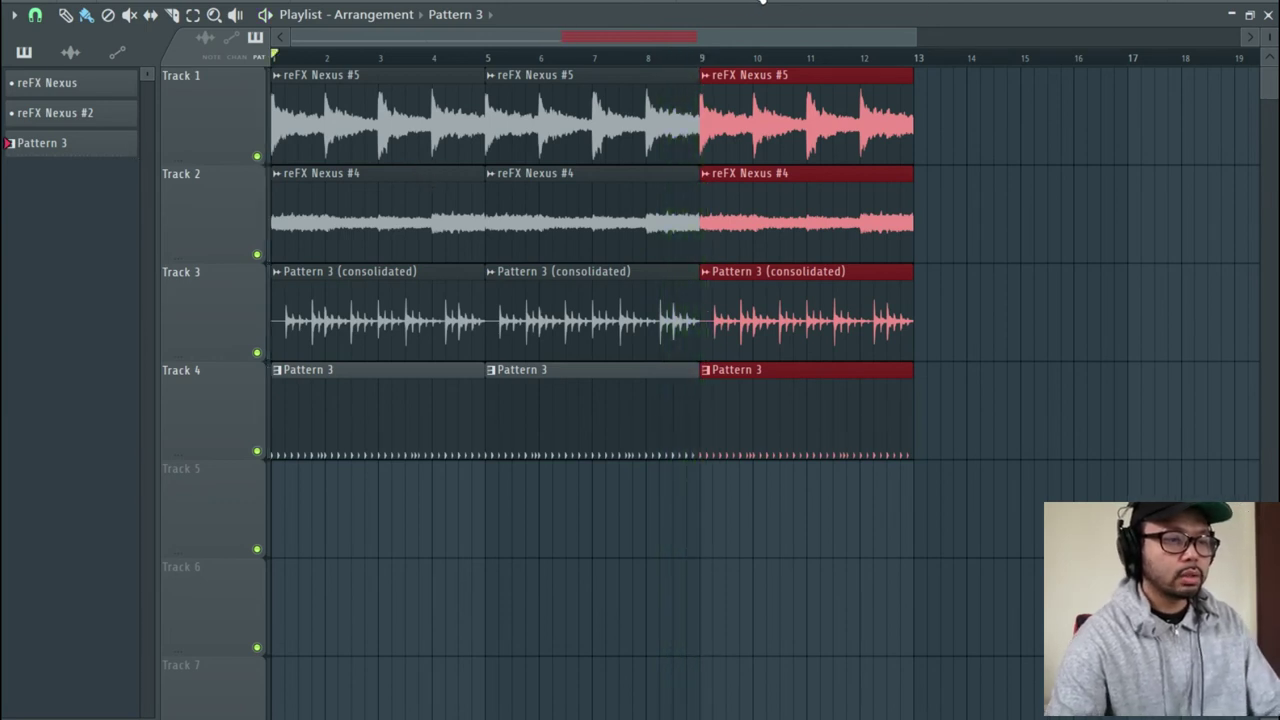
# Select all Eternity 808 4 notes and lengthen them with the articulator so each runs into the following note.
pyautogui.press('F6')
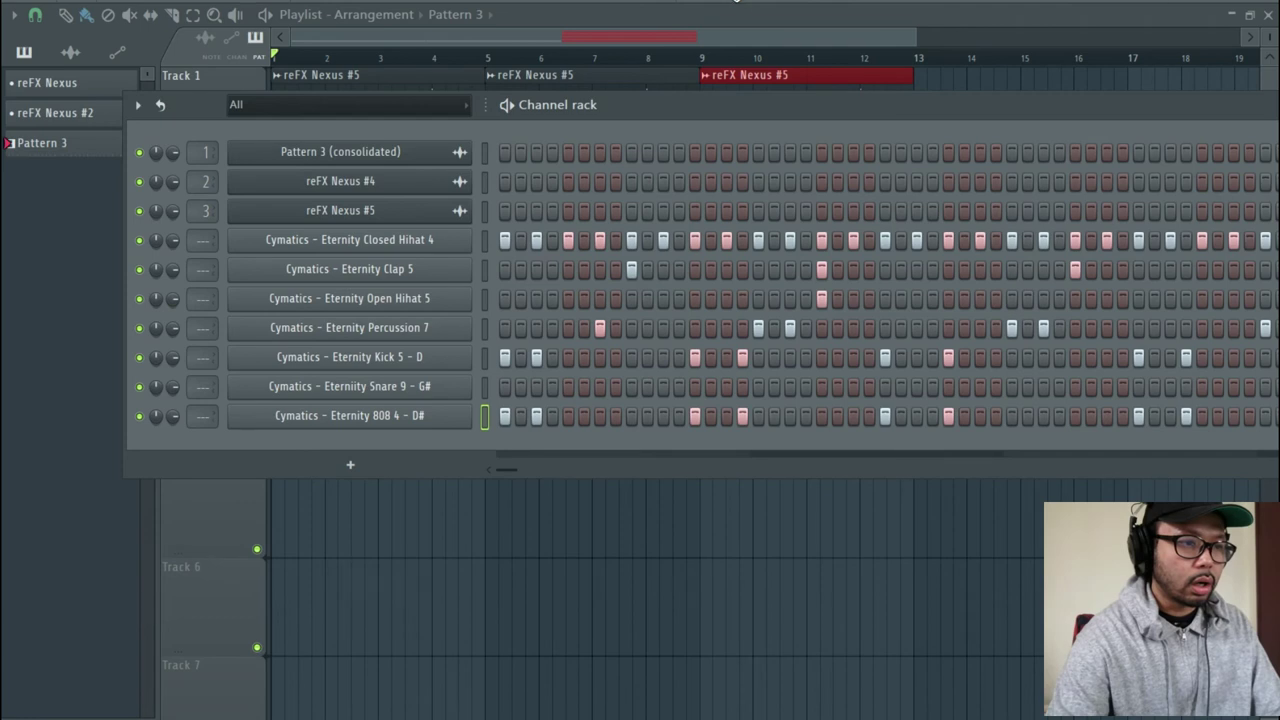
pyautogui.press('F7')
pyautogui.scroll(2, 706, 66)
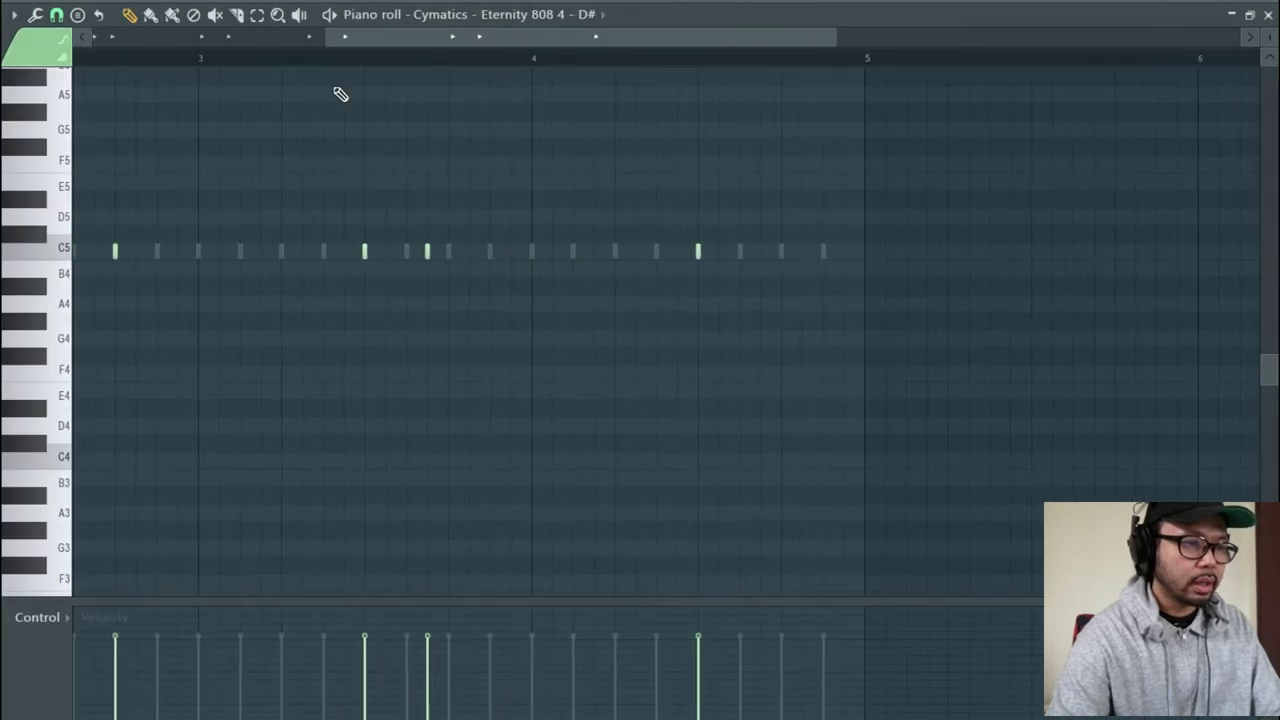
pyautogui.scroll(4, 126, 77)
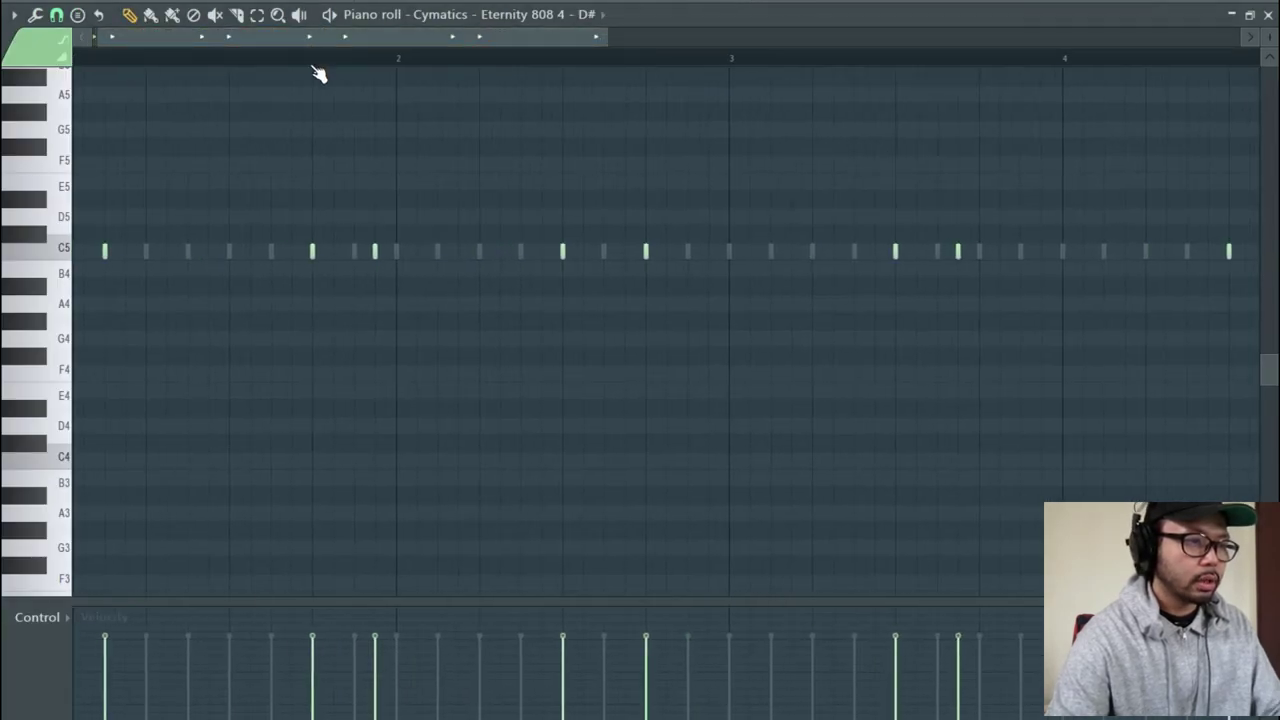
pyautogui.scroll(-2, 318, 72)
pyautogui.hotkey('ctrl', 'a')
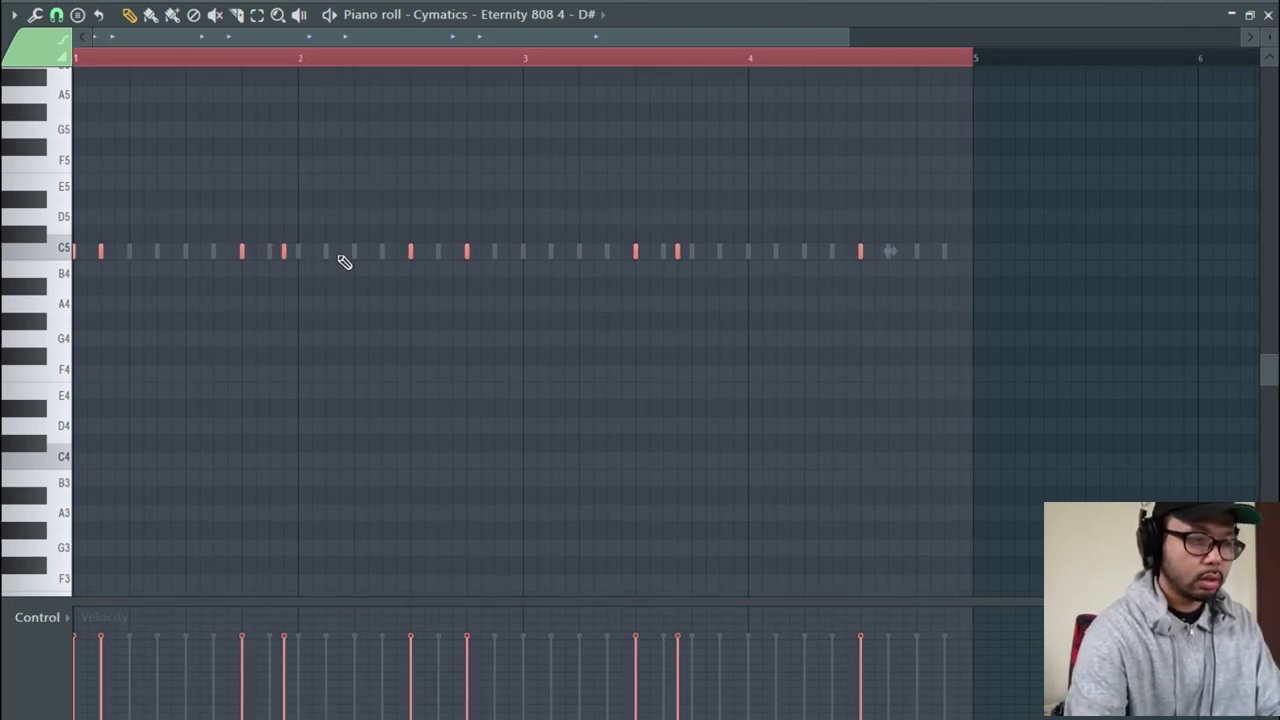
pyautogui.hotkey('alt', 'l')
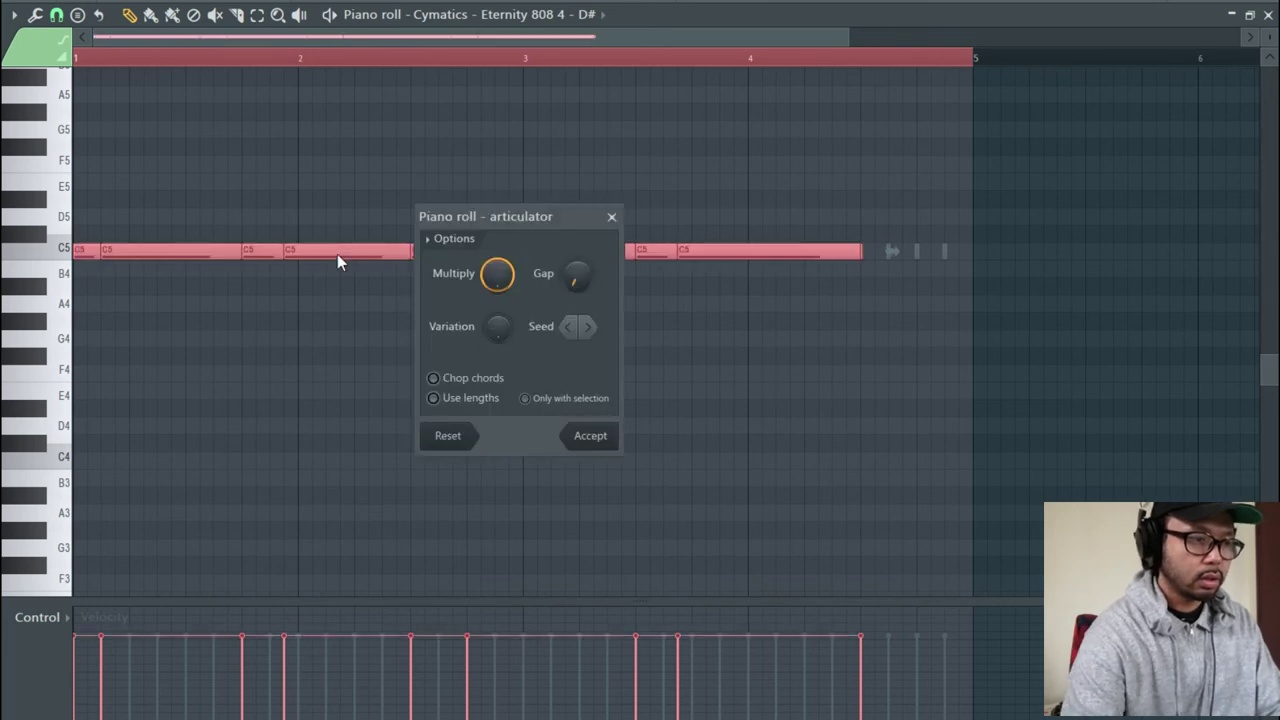
pyautogui.click(586, 435)
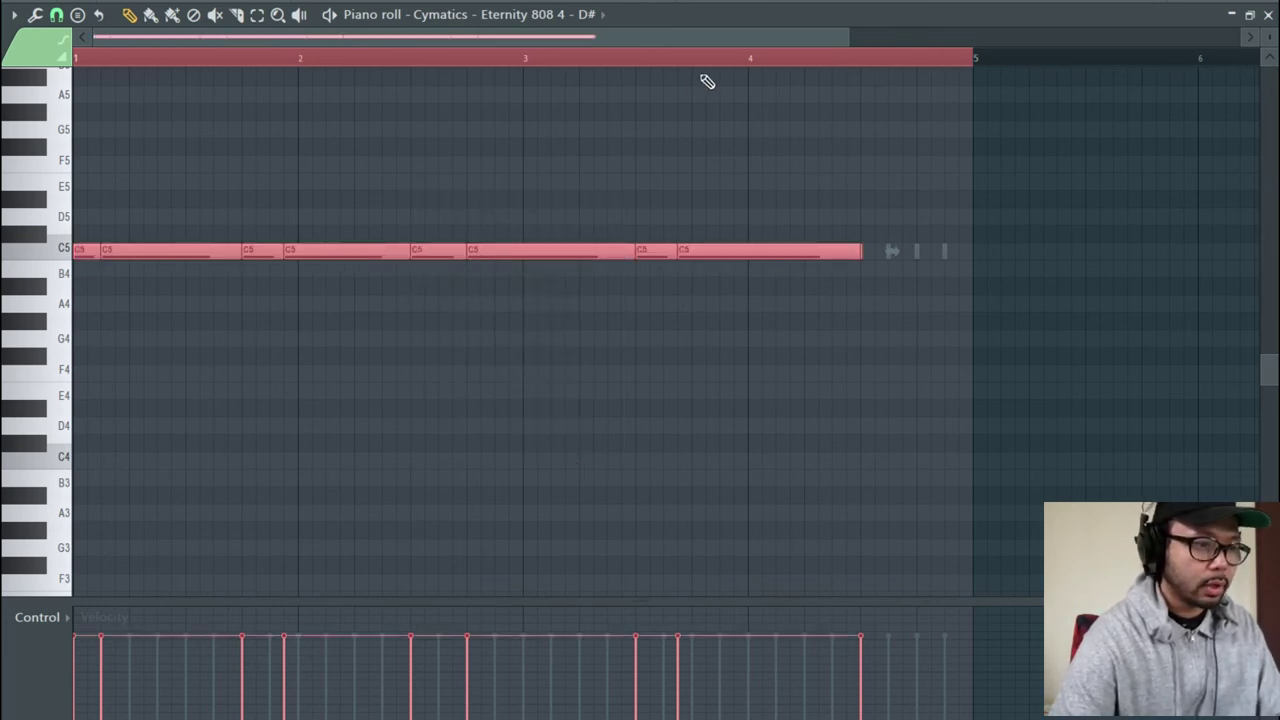
# Transpose all the 808 notes up two semitones to D5 and play the bassline briefly.
pyautogui.scroll(3, 230, 75)
pyautogui.moveTo(248, 42); pyautogui.dragTo(72, 200)
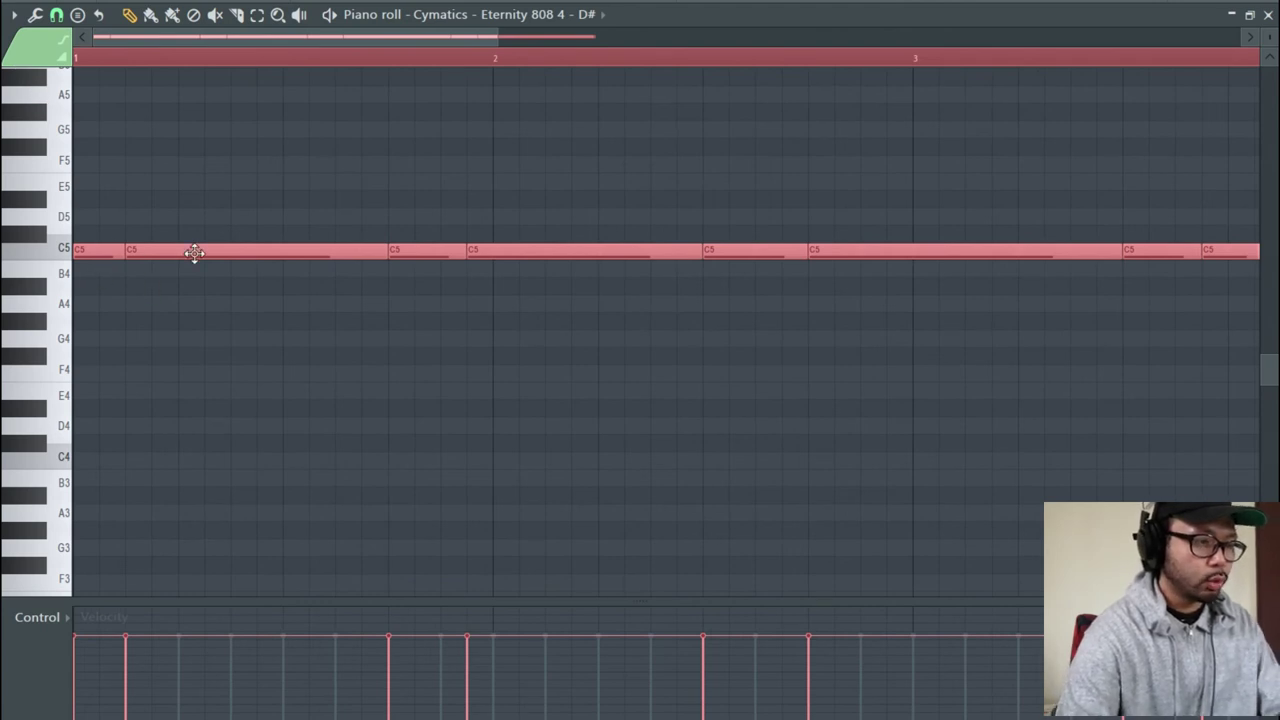
pyautogui.hotkey('shift', 'Up')
pyautogui.hotkey('shift', 'Up')
pyautogui.press('space')
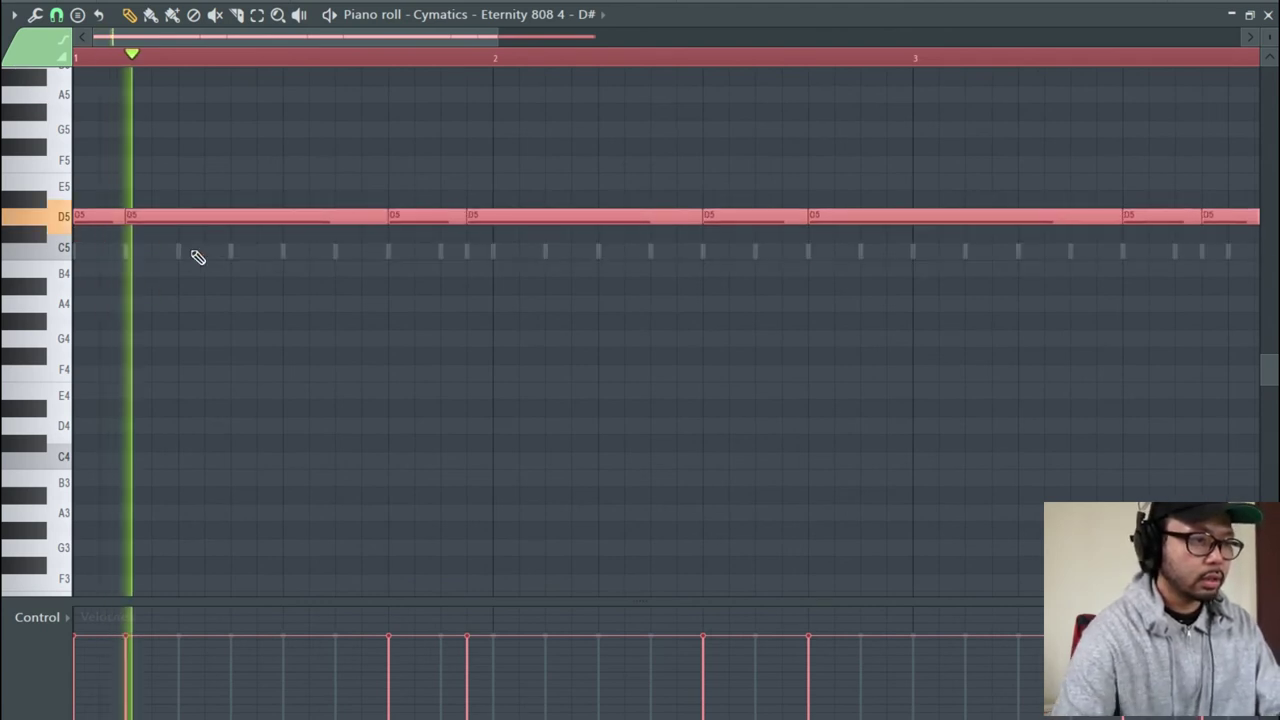
pyautogui.press('space')
# Raise the two 808 notes around the start of bar 2 to D6, listen to them, and delete the longer one.
pyautogui.moveTo(423, 160); pyautogui.dragTo(514, 272)
pyautogui.press('Delete')
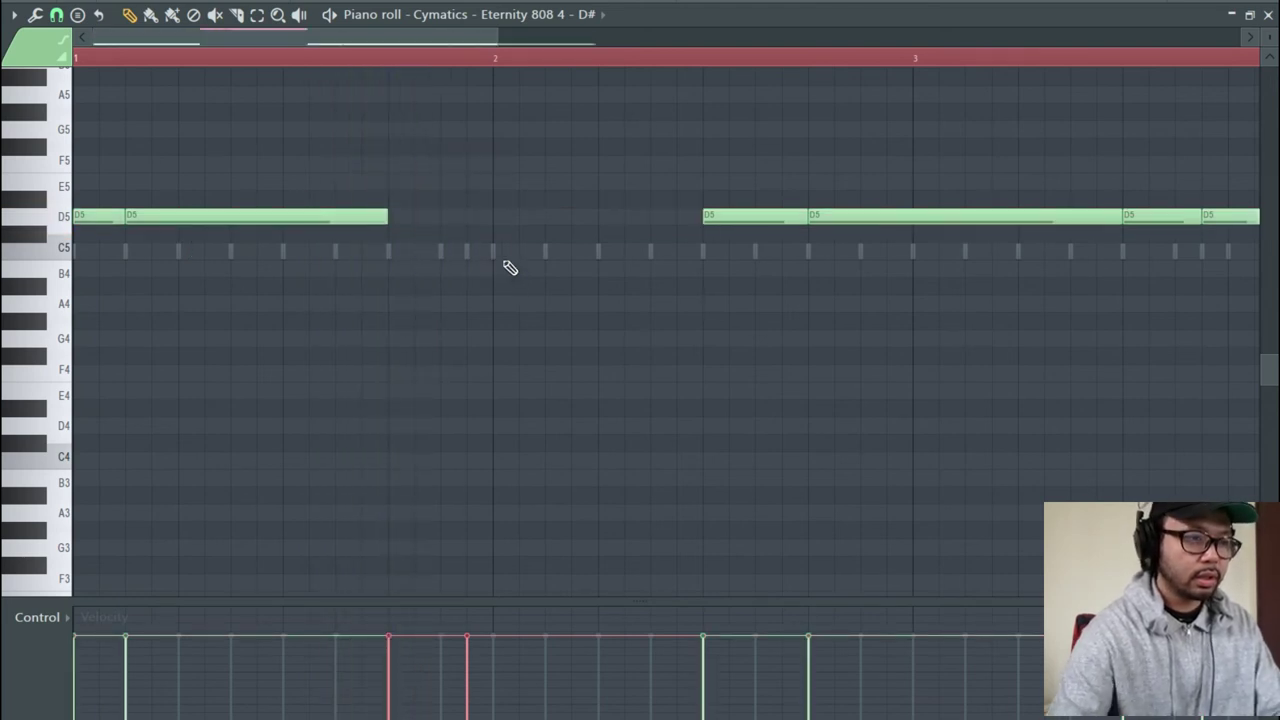
pyautogui.scroll(3, 775, 263)
pyautogui.press('space')
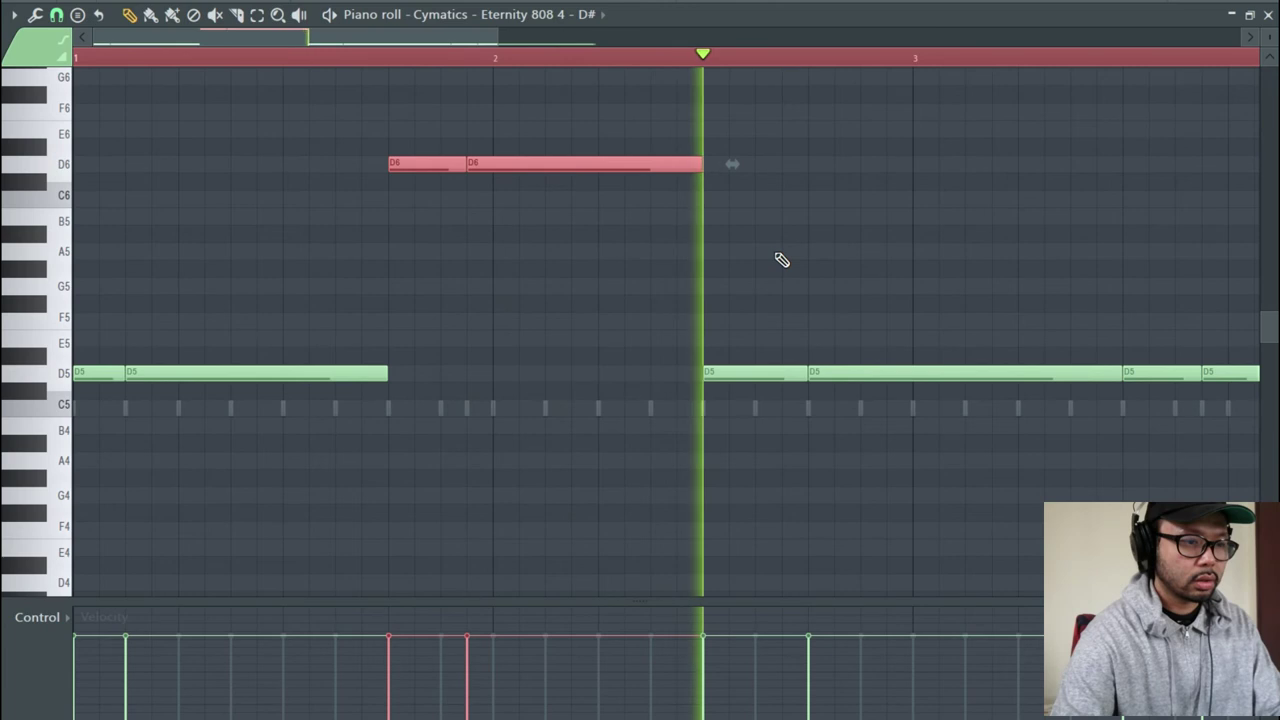
pyautogui.press('space')
pyautogui.press('space')
pyautogui.rightClick(595, 168)
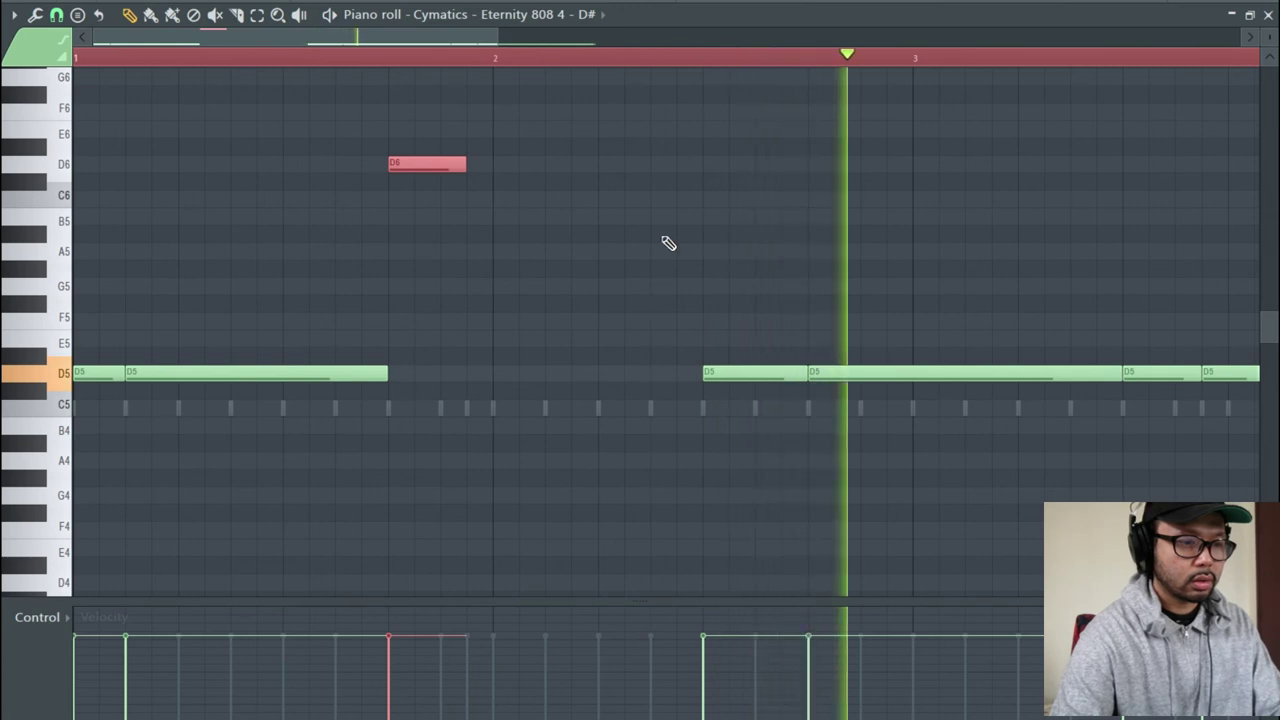
# Raise the two adjoining 808 notes that start midway through bar 3 to F#5 and play back the bassline.
pyautogui.scroll(-5, 634, 58)
pyautogui.press('space')
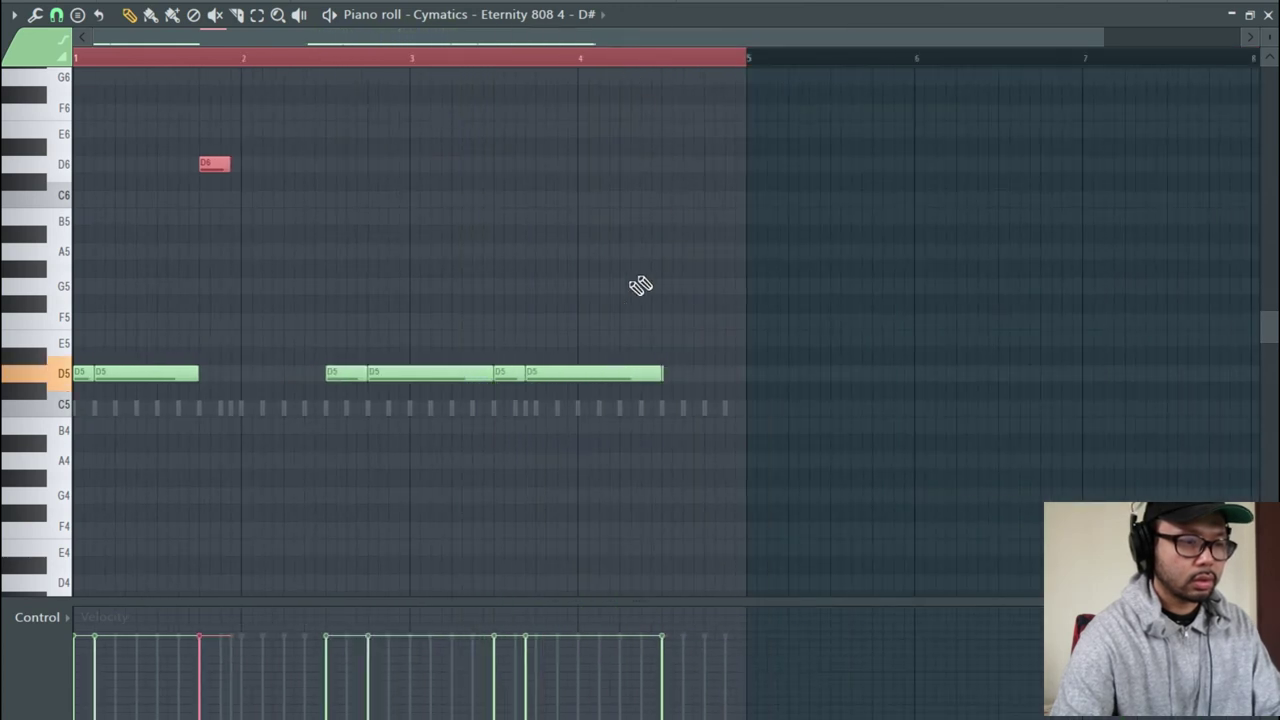
pyautogui.moveTo(523, 314); pyautogui.dragTo(582, 455)
pyautogui.hotkey('shift', 'Up')
pyautogui.hotkey('shift', 'Up')
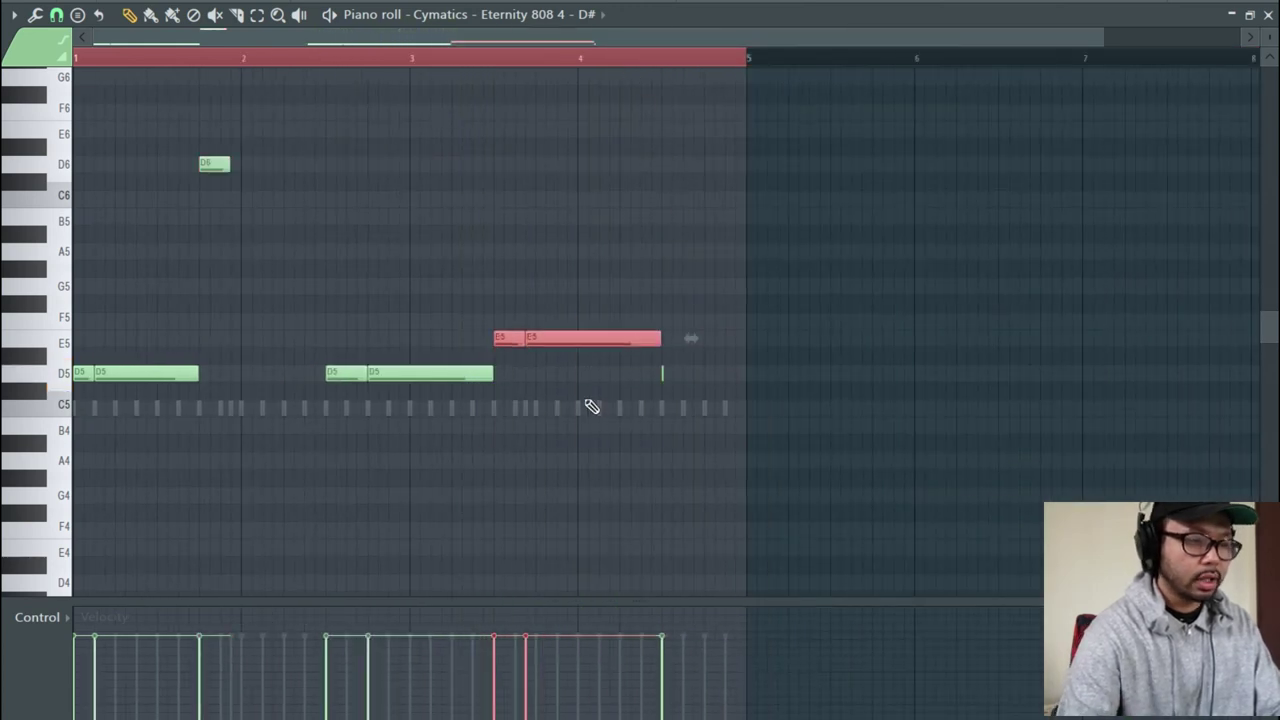
pyautogui.hotkey('shift', 'Down')
pyautogui.hotkey('shift', 'Down')
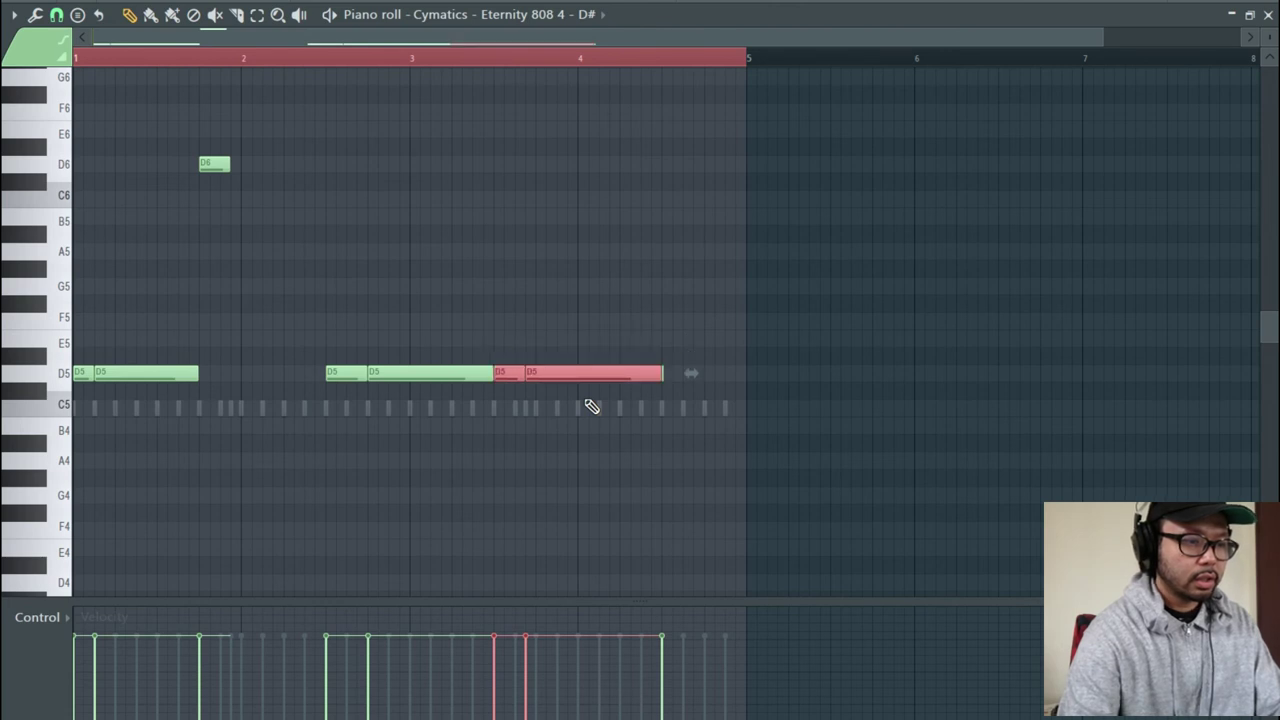
pyautogui.hotkey('shift', 'Up')
pyautogui.hotkey('shift', 'Up')
pyautogui.hotkey('shift', 'Up')
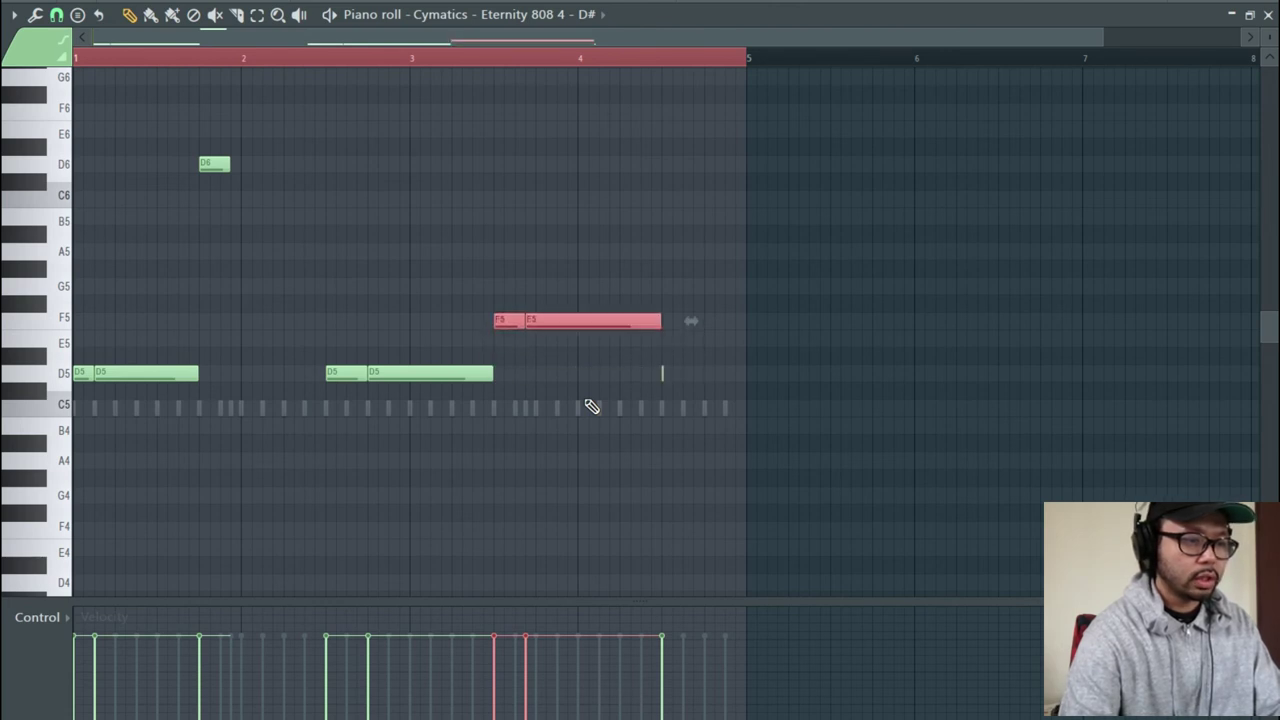
pyautogui.hotkey('shift', 'Up')
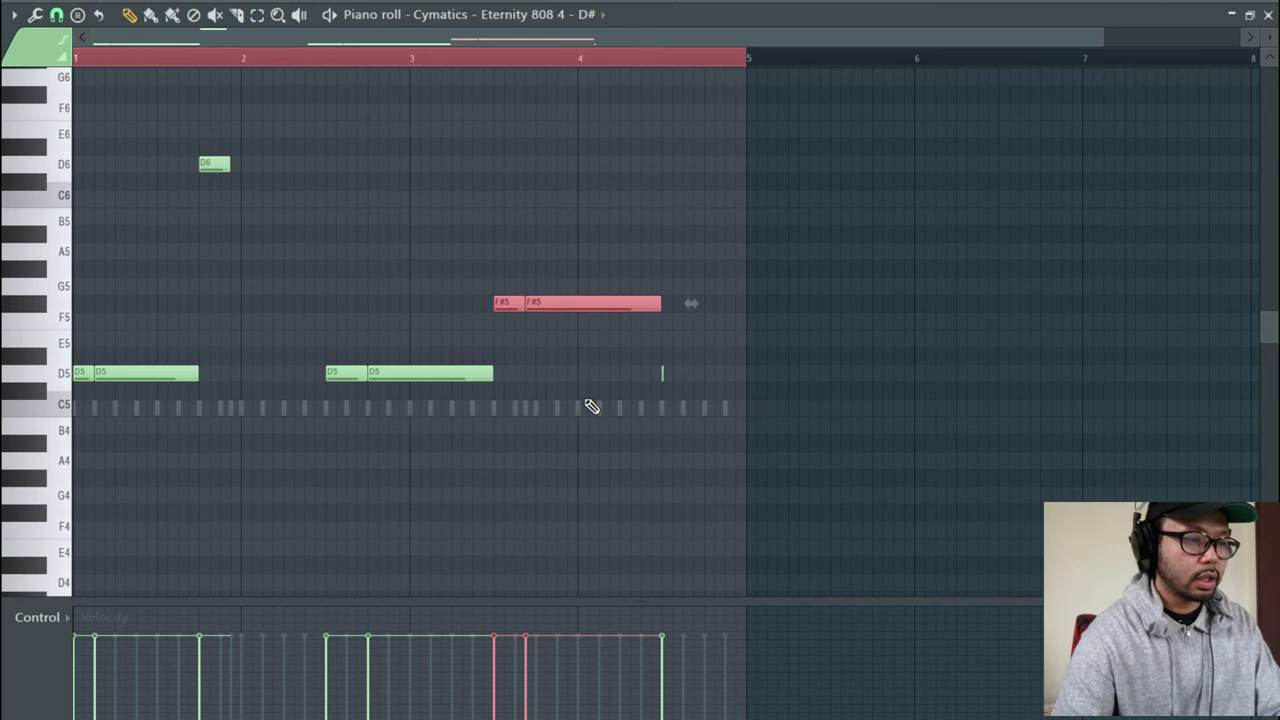
pyautogui.press('space')
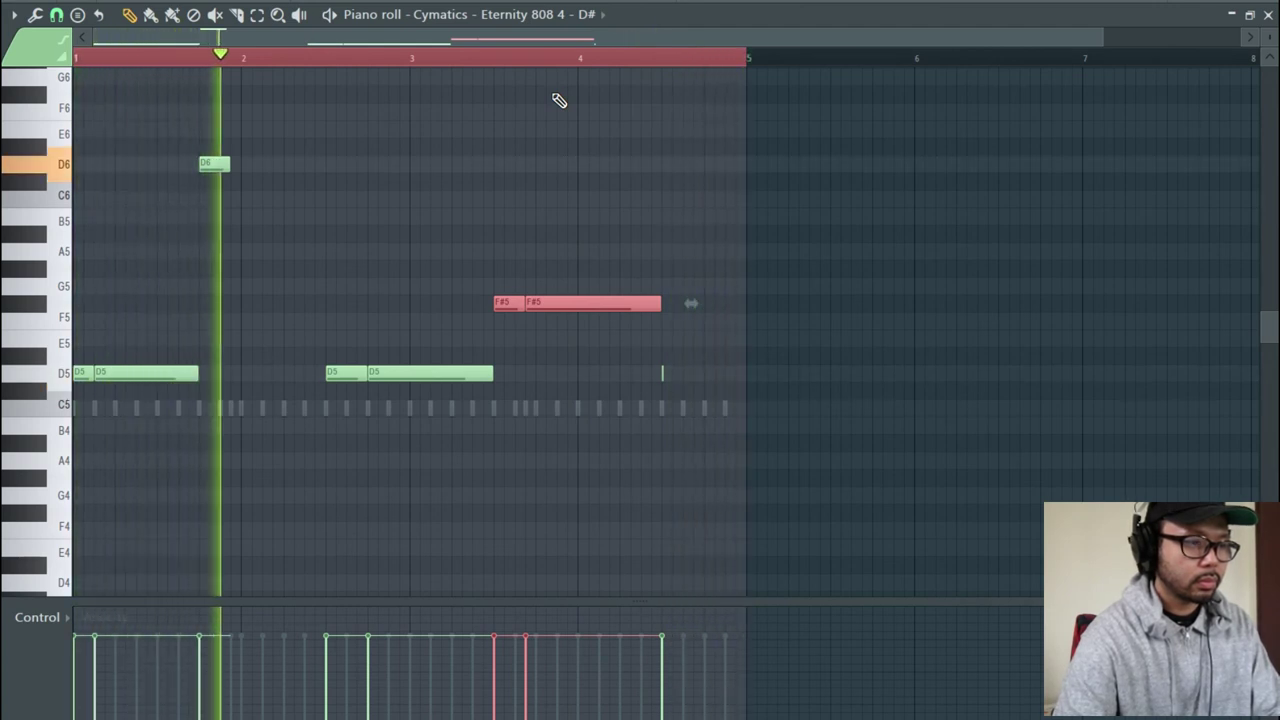
pyautogui.press('space')
# Lower the short D6 note before bar 2 to F#5 and play the bassline.
pyautogui.moveTo(197, 106); pyautogui.dragTo(264, 226)
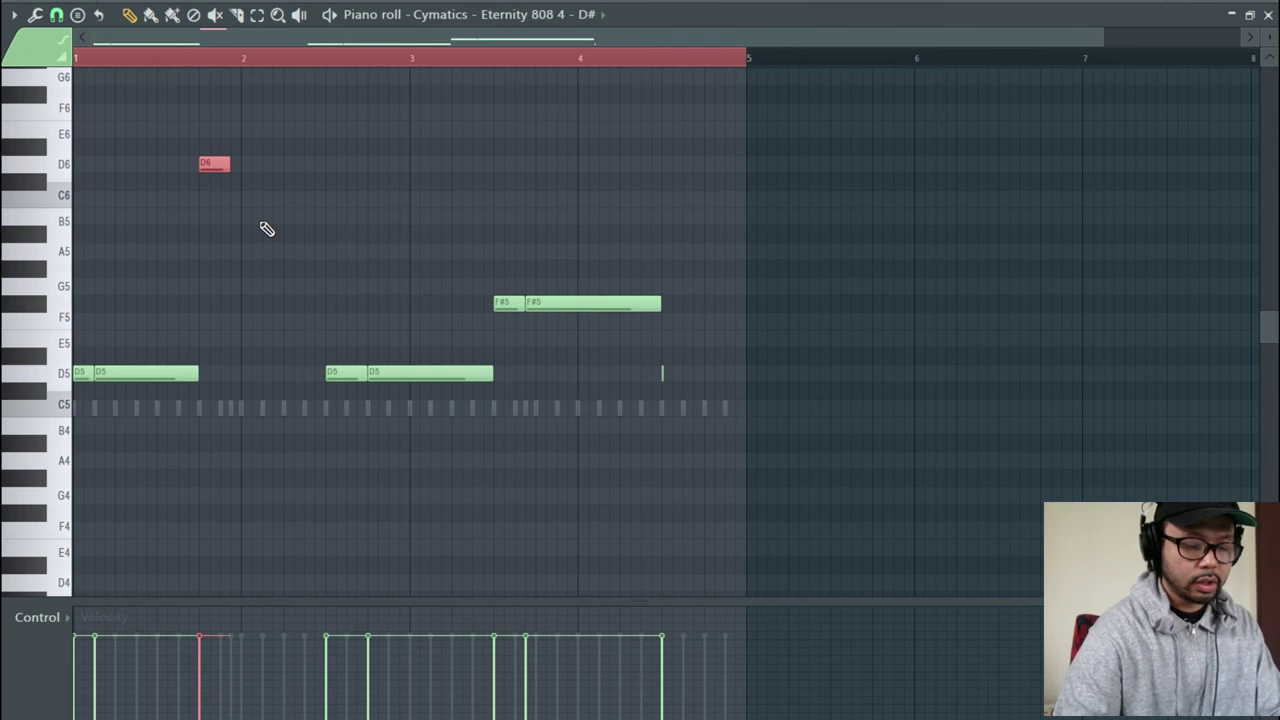
pyautogui.hotkey('shift', 'Down')
pyautogui.press('Up')
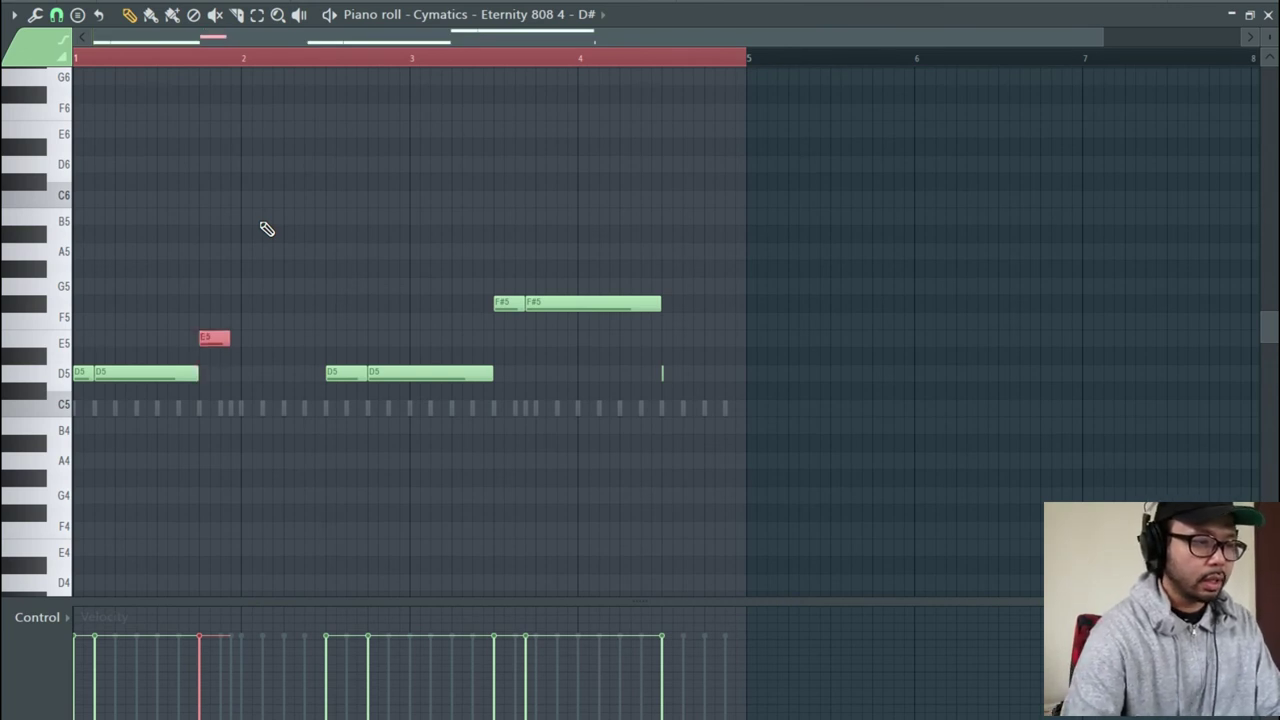
pyautogui.press('space')
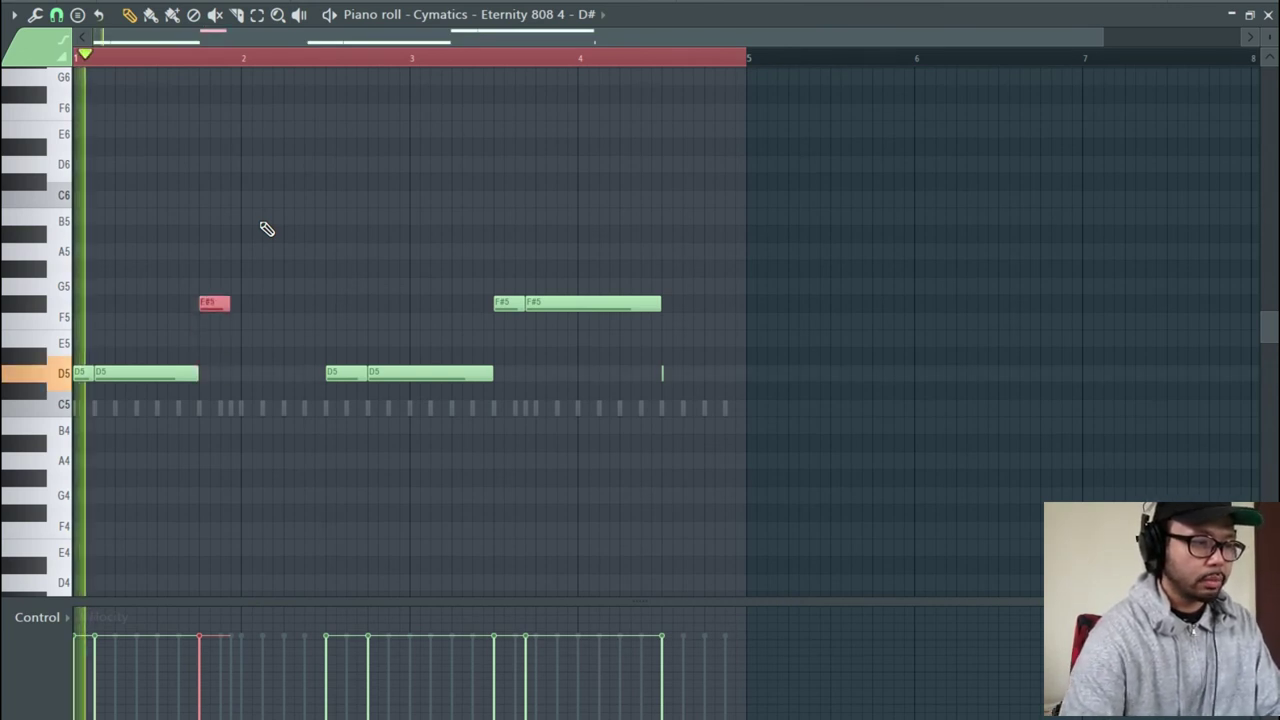
# Lower the short 808 note midway through bar 2 to C5.
pyautogui.moveTo(320, 362); pyautogui.dragTo(345, 402)
pyautogui.press('Down')
pyautogui.press('Down')
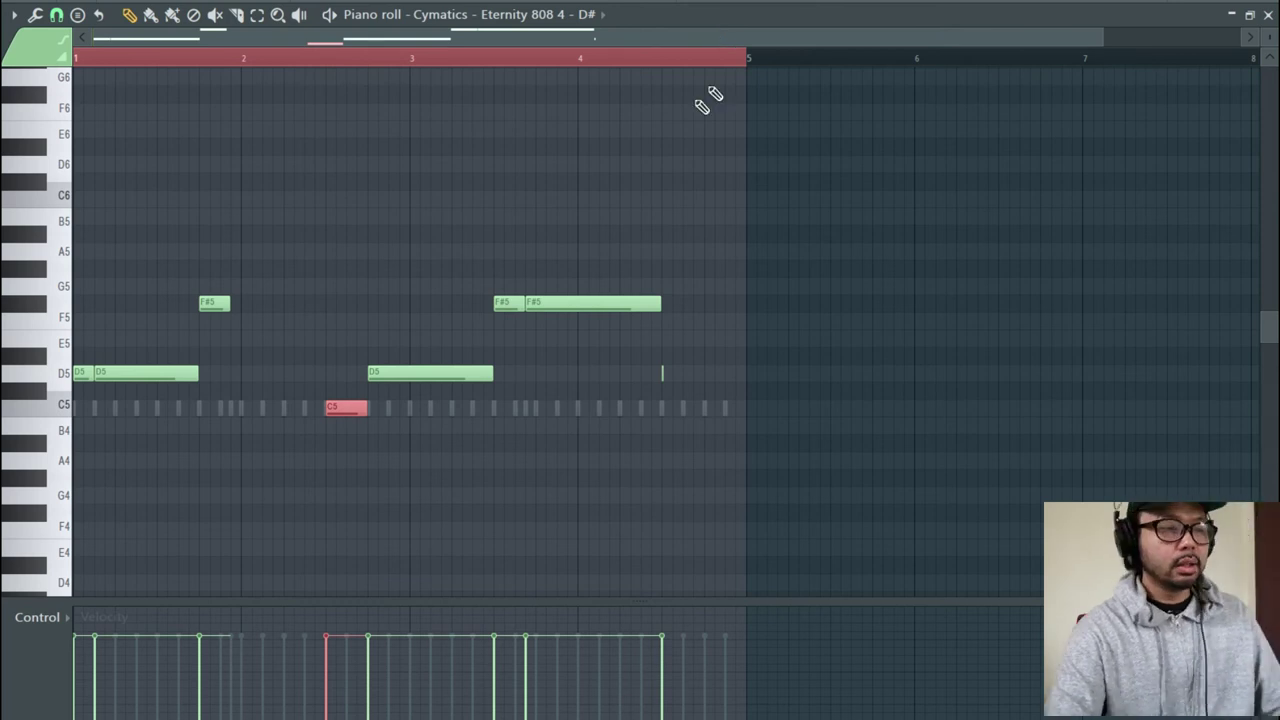
# Split Pattern 3 by channel in the playlist and delete its three clips from Track 4.
pyautogui.press('F6')
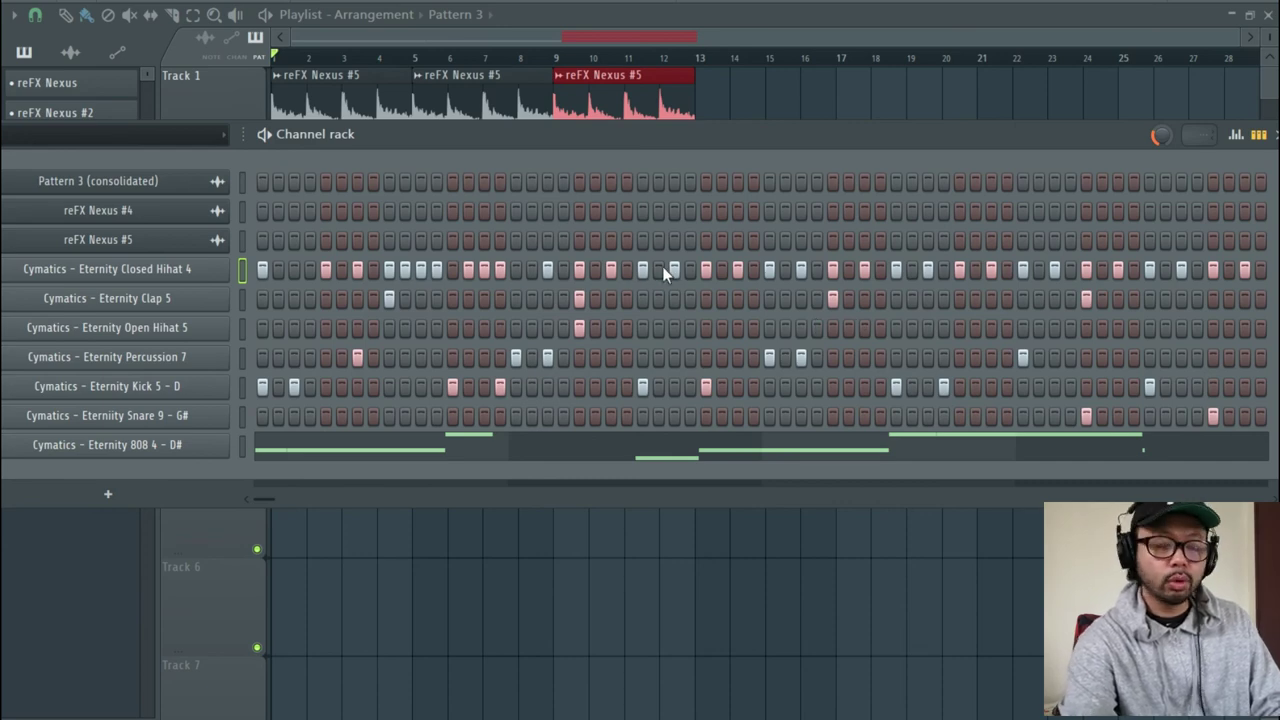
pyautogui.click(656, 17)
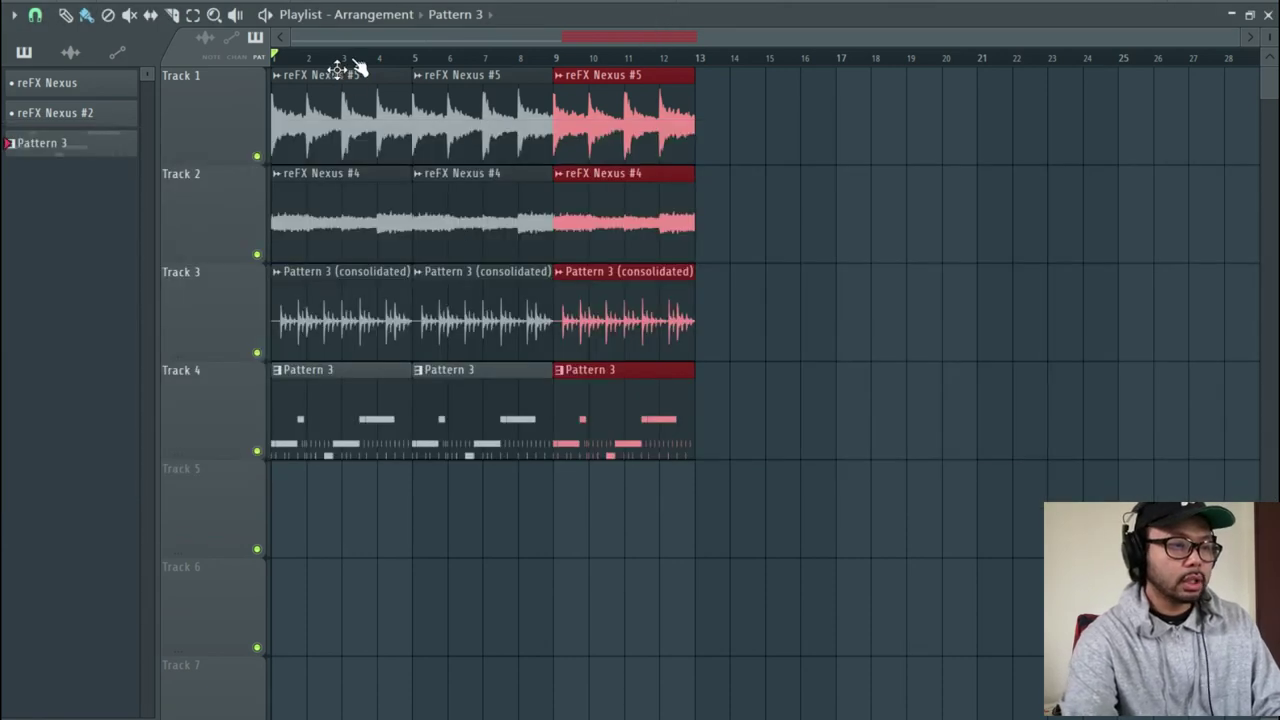
pyautogui.scroll(3, 389, 44)
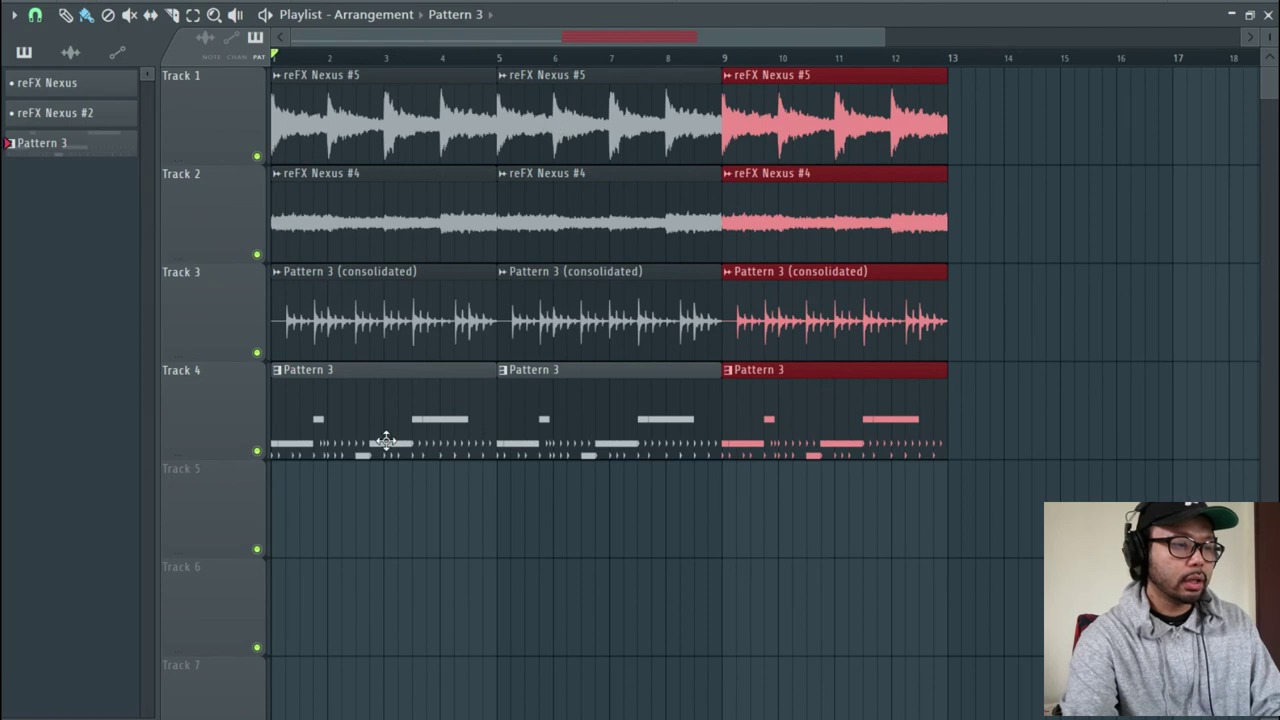
pyautogui.rightClick(93, 142)
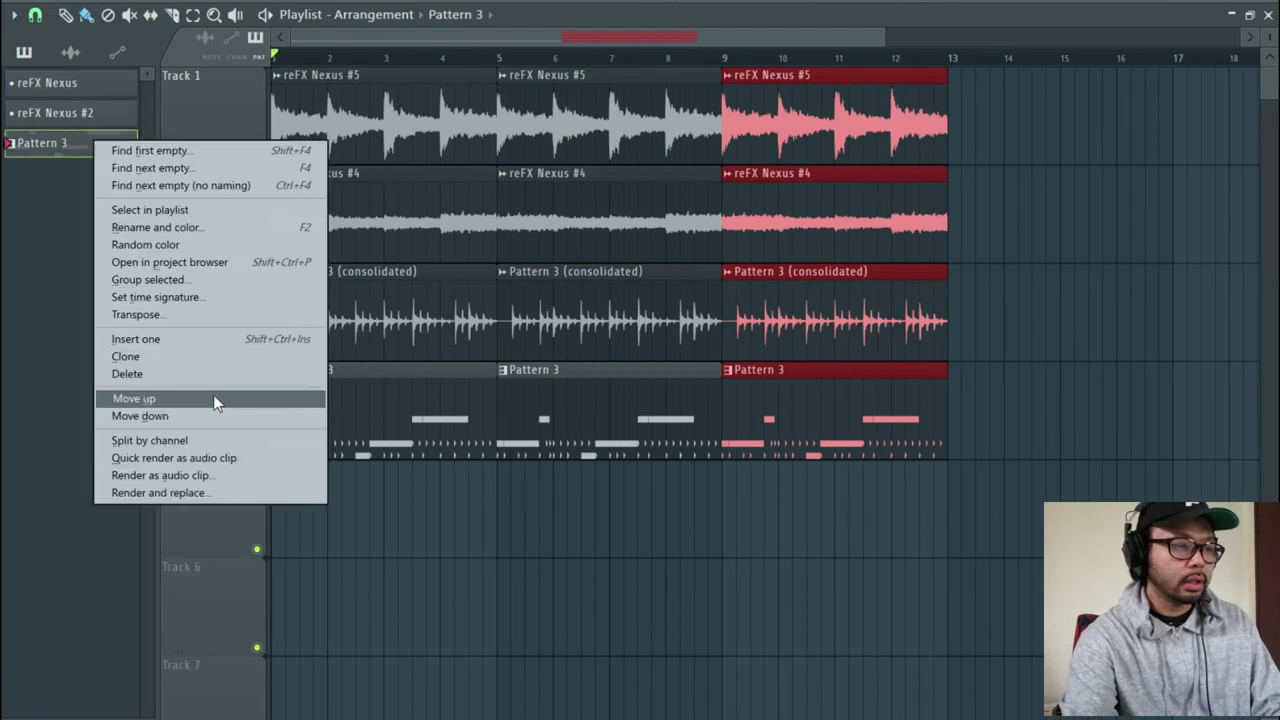
pyautogui.click(150, 440)
pyautogui.moveTo(1015, 415); pyautogui.dragTo(334, 491)
pyautogui.press('Delete')
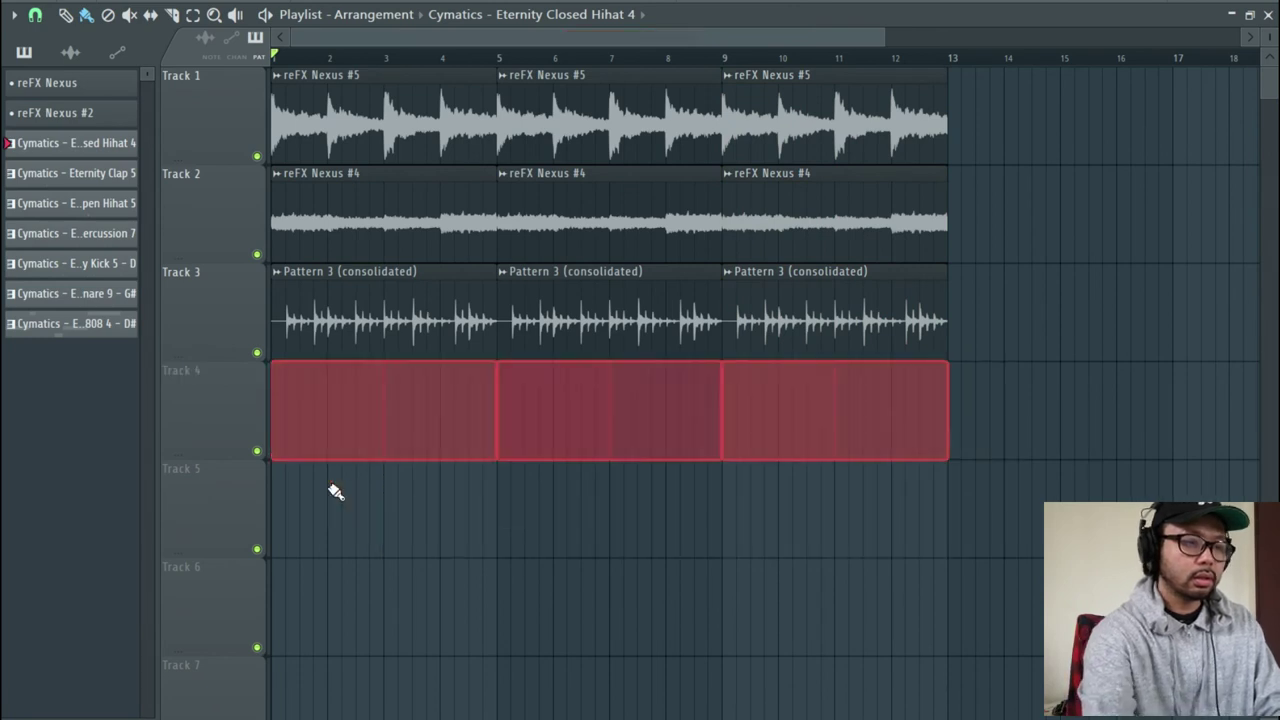
# Place the seven split drum and 808 patterns on Tracks 4 to 10 from bar 1 and duplicate them twice up to bar 13.
pyautogui.click(103, 178)
pyautogui.click(104, 203)
pyautogui.click(104, 298)
pyautogui.click(108, 325)
pyautogui.moveTo(93, 157); pyautogui.dragTo(299, 420)
pyautogui.scroll(-5, 460, 135)
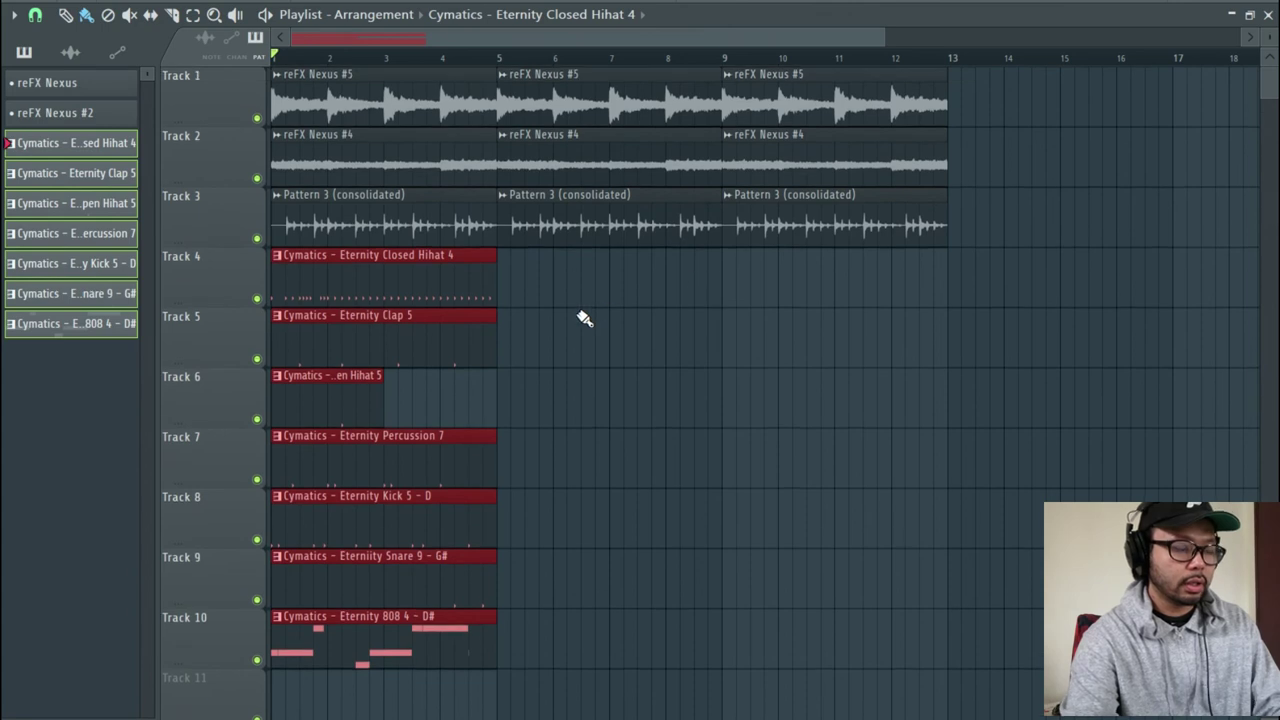
pyautogui.hotkey('ctrl', 'b')
pyautogui.hotkey('ctrl', 'b')
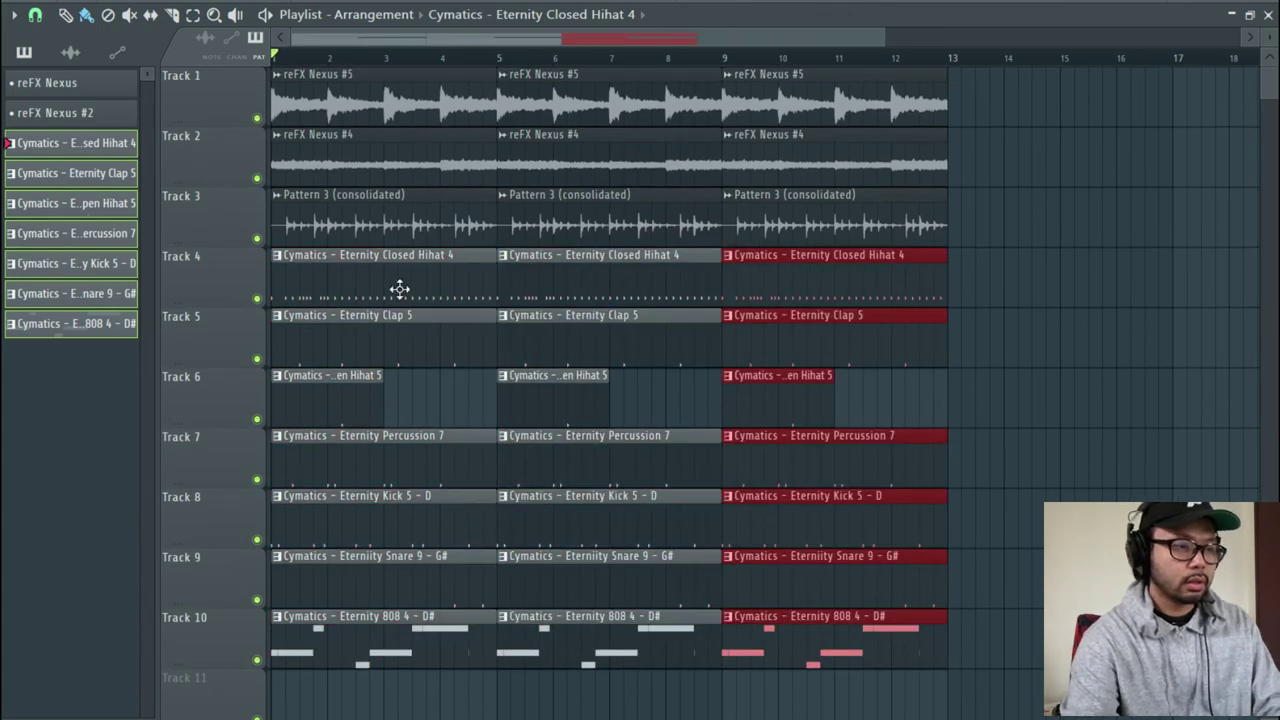
# Clear Tracks 2 to 10 in the first four bars and remove the Pattern 3 (consolidated) clip at bar 5.
pyautogui.moveTo(399, 289); pyautogui.dragTo(408, 677)
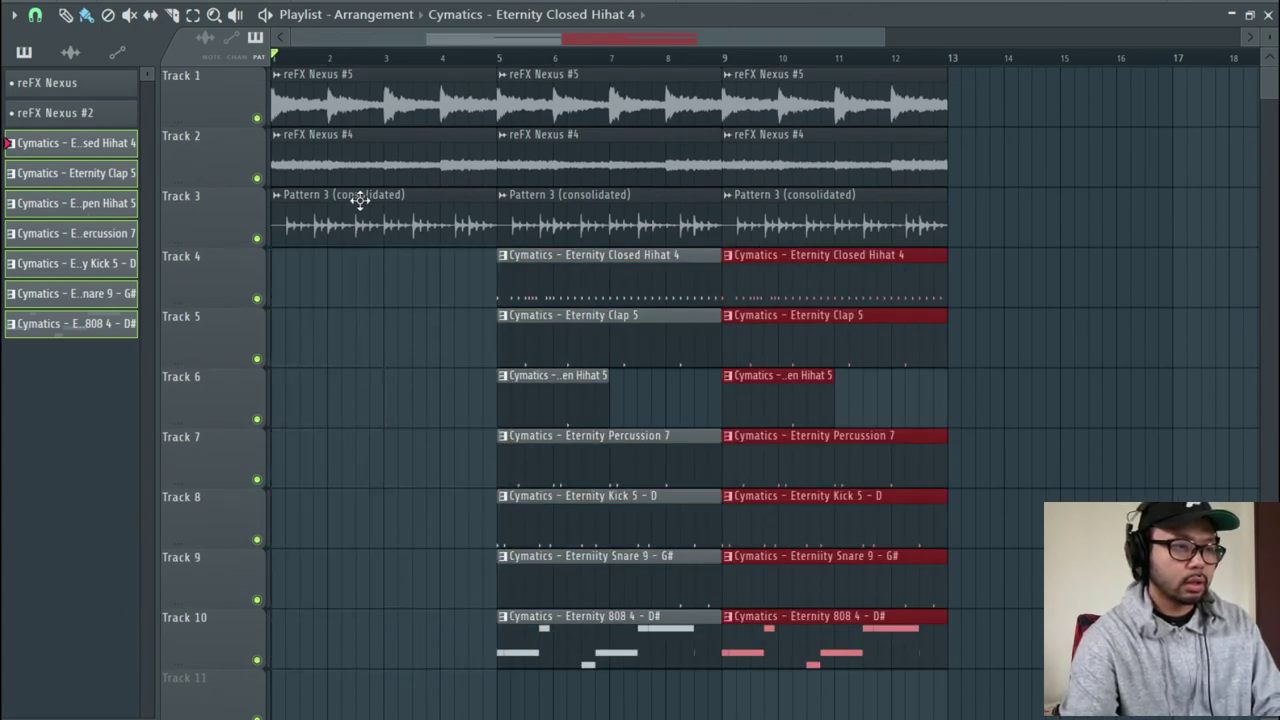
pyautogui.rightClick(398, 219)
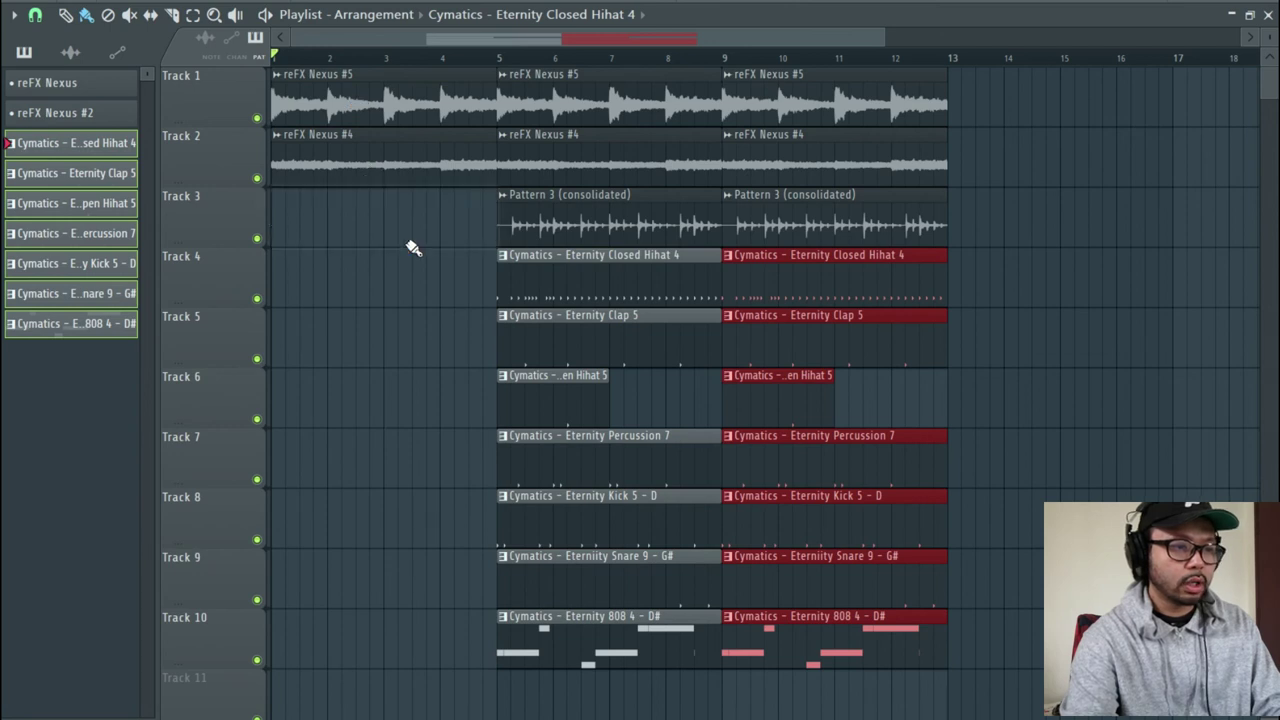
pyautogui.rightClick(600, 226)
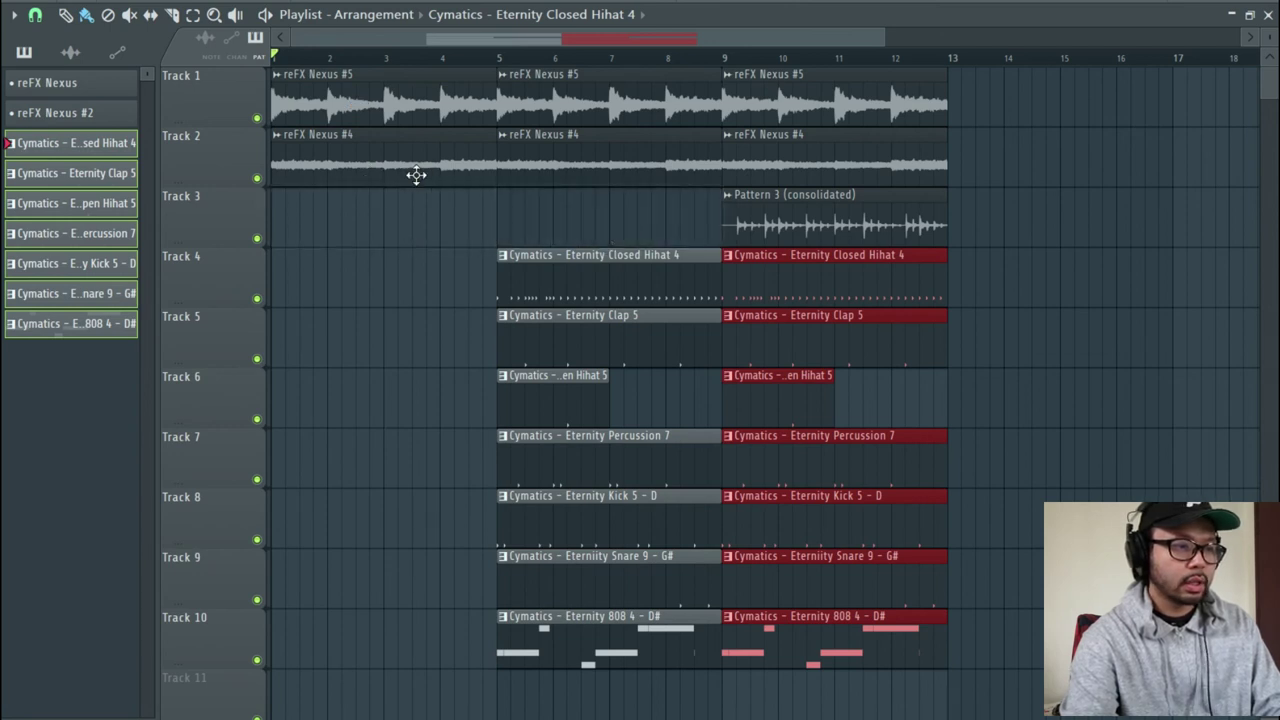
pyautogui.rightClick(383, 149)
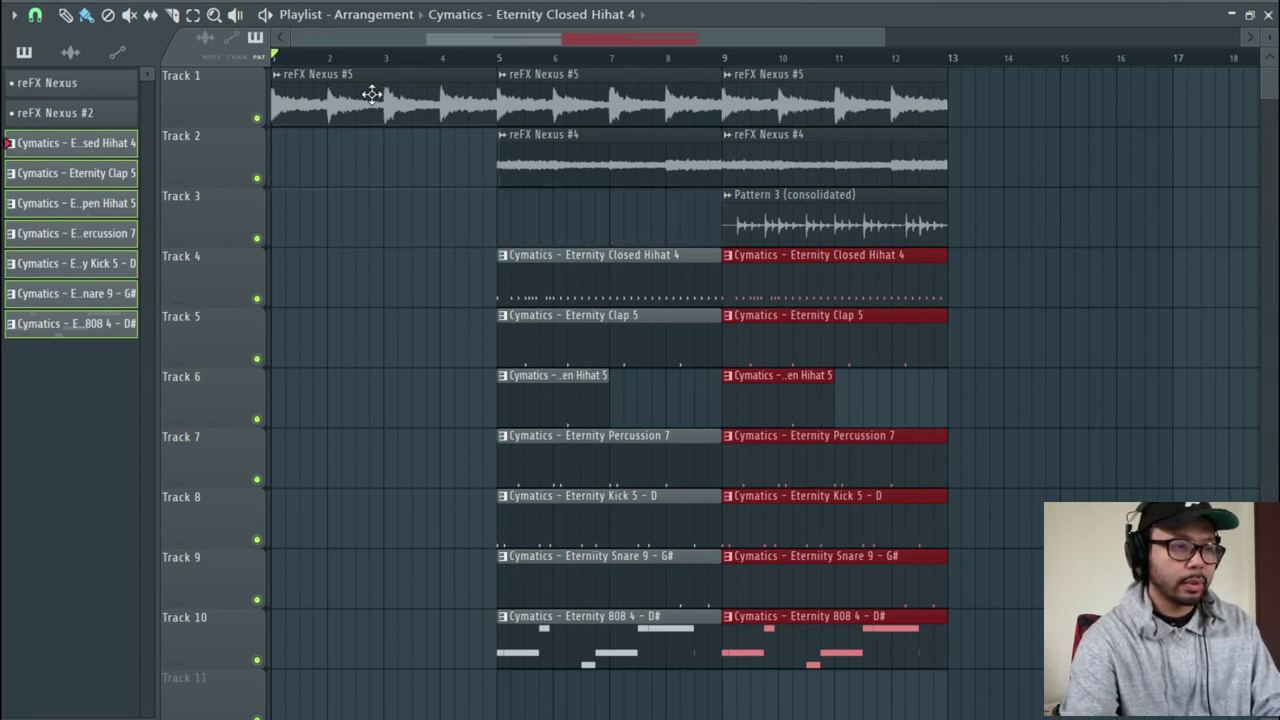
pyautogui.scroll(-2, 450, 68)
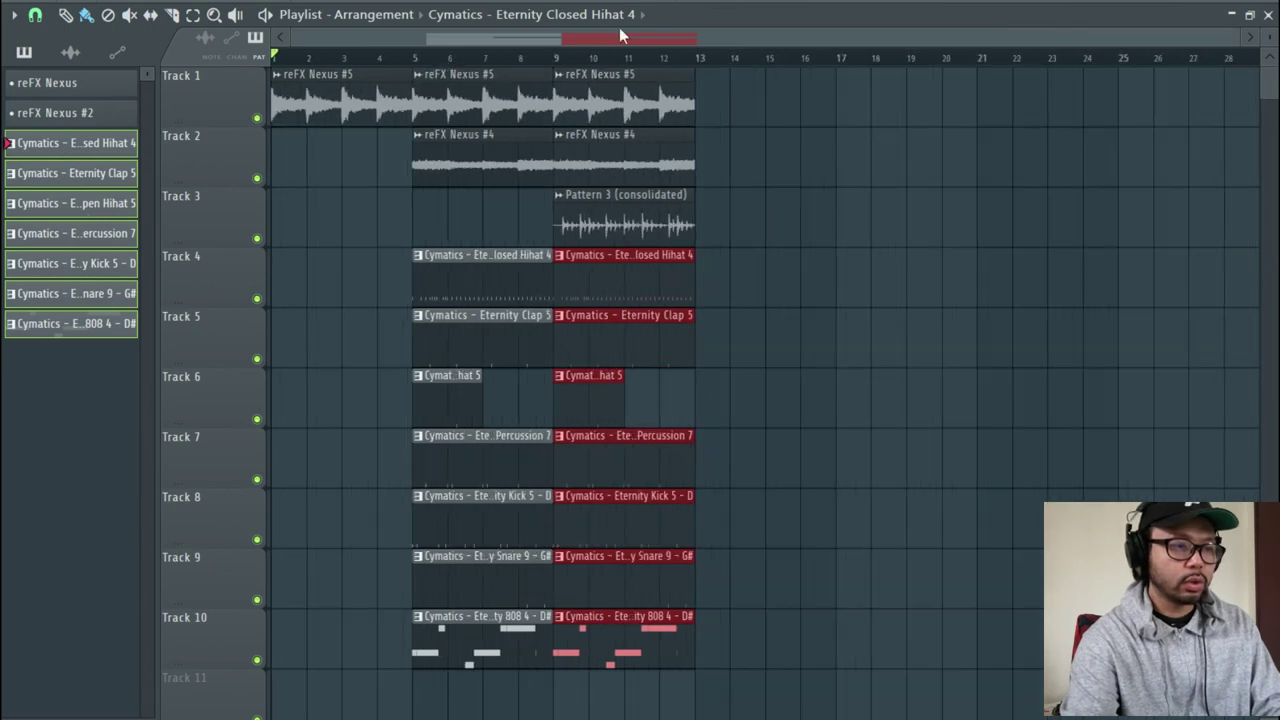
# Choose Pattern 3 (consolidated) as the playlist's clip source.
pyautogui.scroll(2, 548, 68)
pyautogui.click(580, 16)
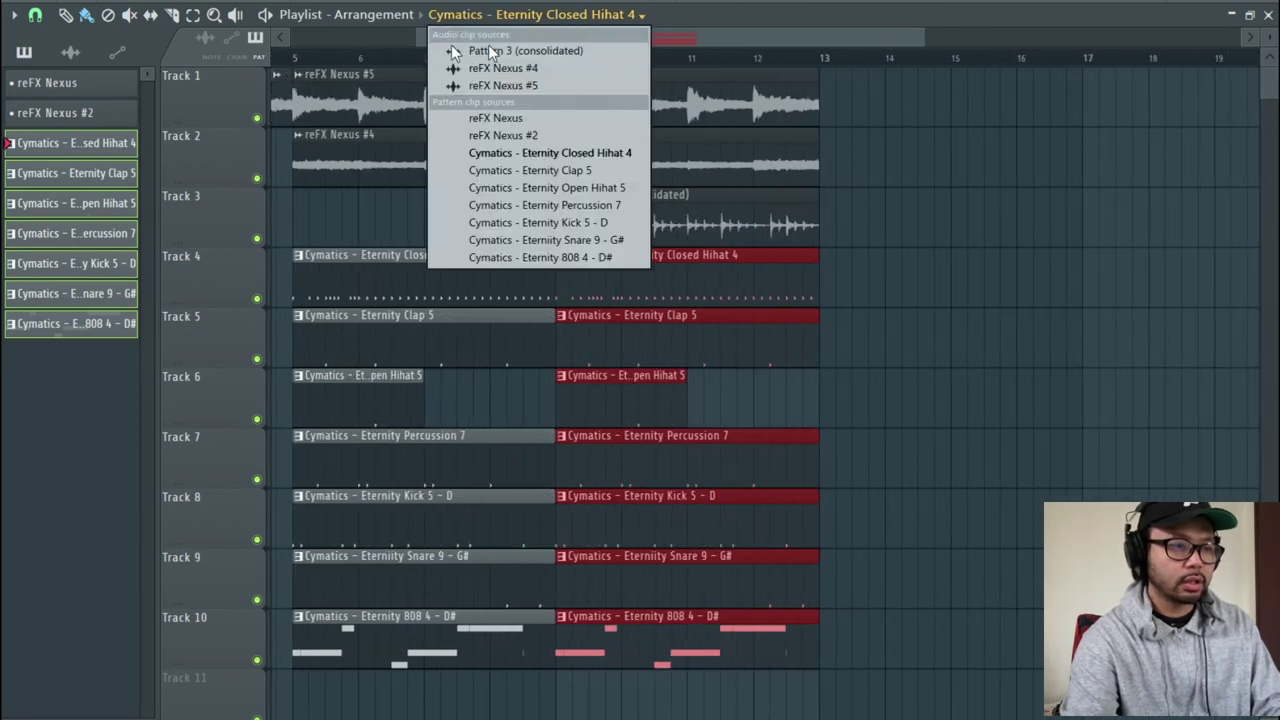
pyautogui.click(490, 49)
pyautogui.moveTo(445, 42); pyautogui.dragTo(433, 38)
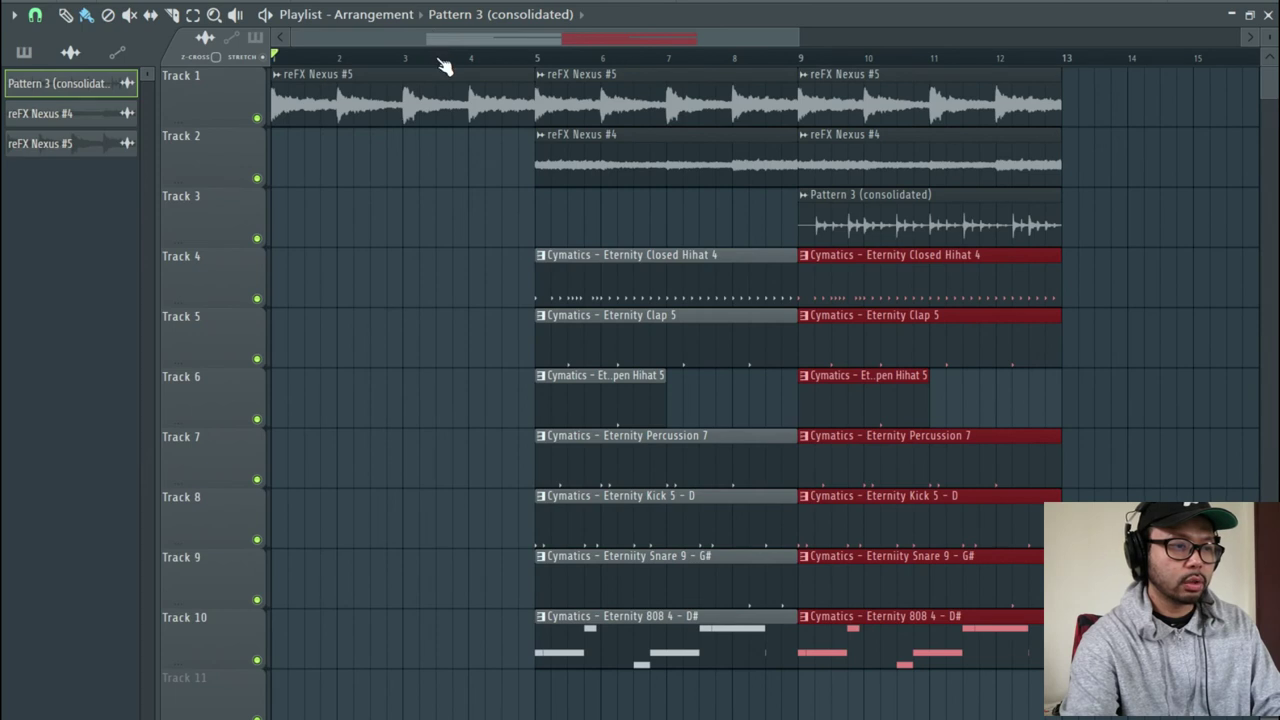
# Remove the Closed Hihat, Kick, Snare and 808 clips between bars 5 and 9, and play the arrangement.
pyautogui.scroll(-1, 445, 68)
pyautogui.hotkey('ctrl', 'z')
pyautogui.press('space')
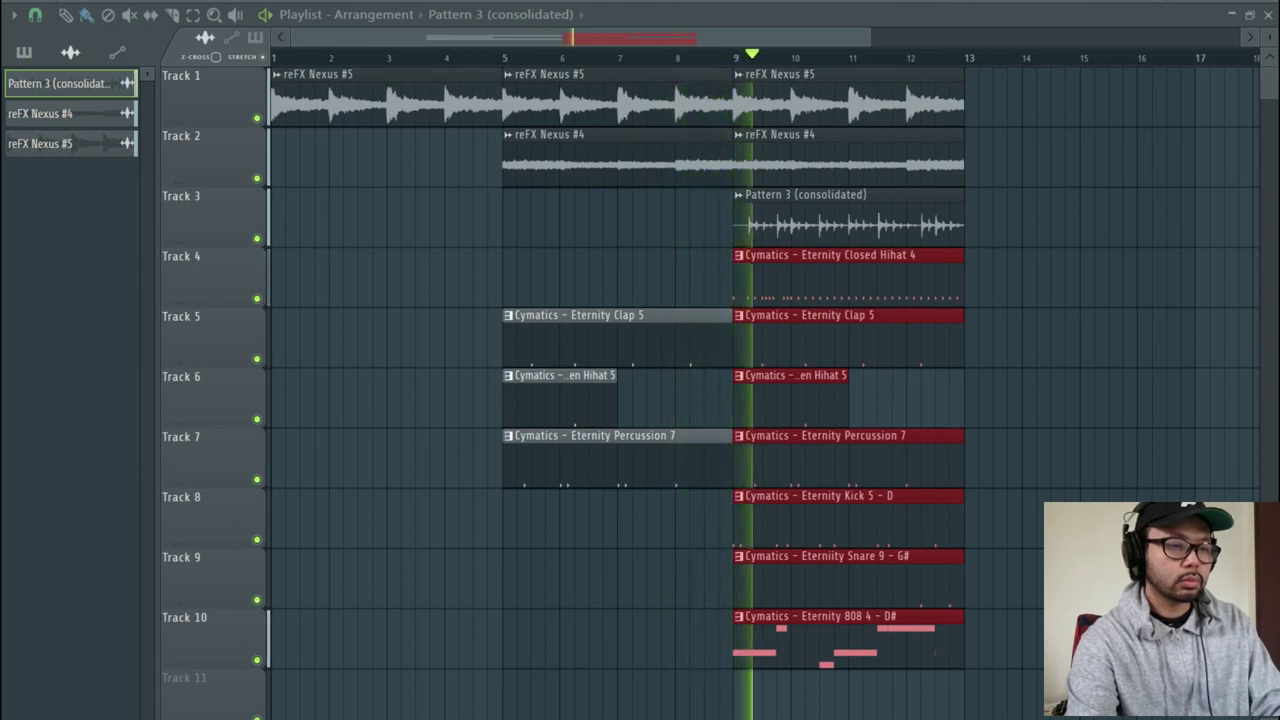
# Duplicate the bar 9 to 13 section across Tracks 1 to 10 twice, extending the arrangement to bar 21.
pyautogui.scroll(-2, 642, 117)
pyautogui.moveTo(737, 120); pyautogui.dragTo(598, 622)
pyautogui.hotkey('ctrl', 'b')
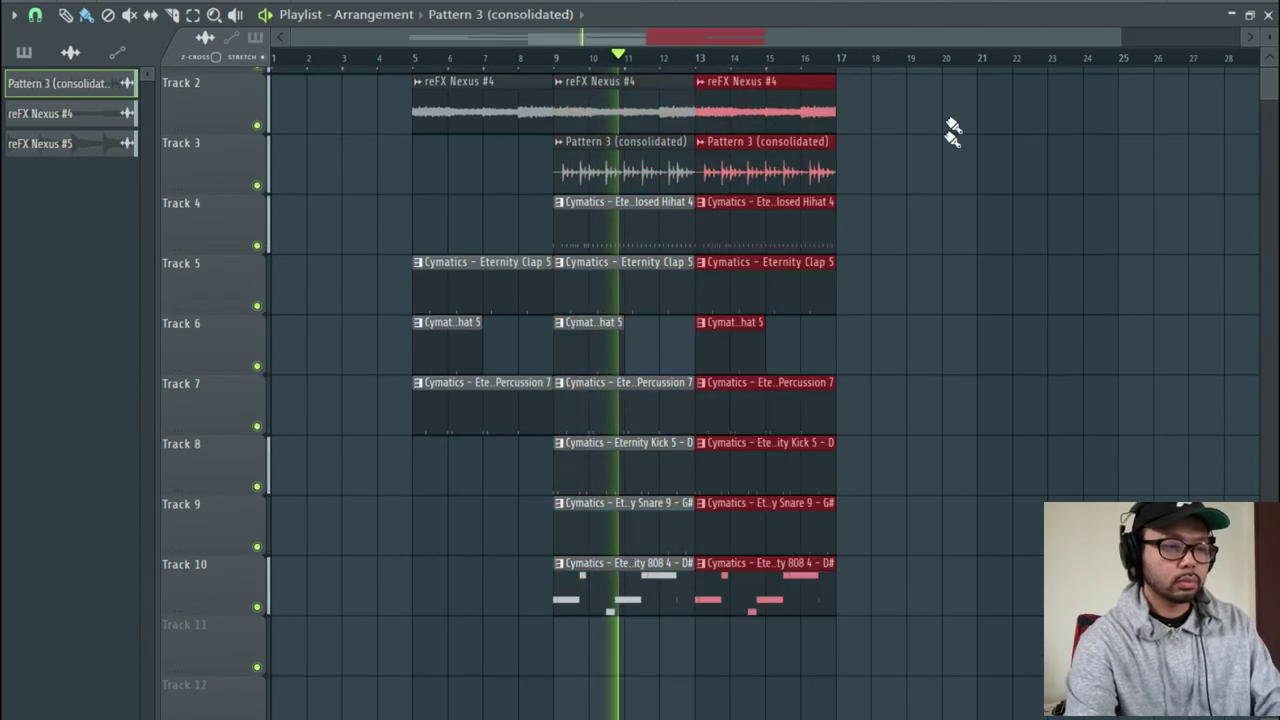
pyautogui.scroll(2, 763, 49)
pyautogui.hotkey('ctrl', 'b')
pyautogui.scroll(1, 991, 197)
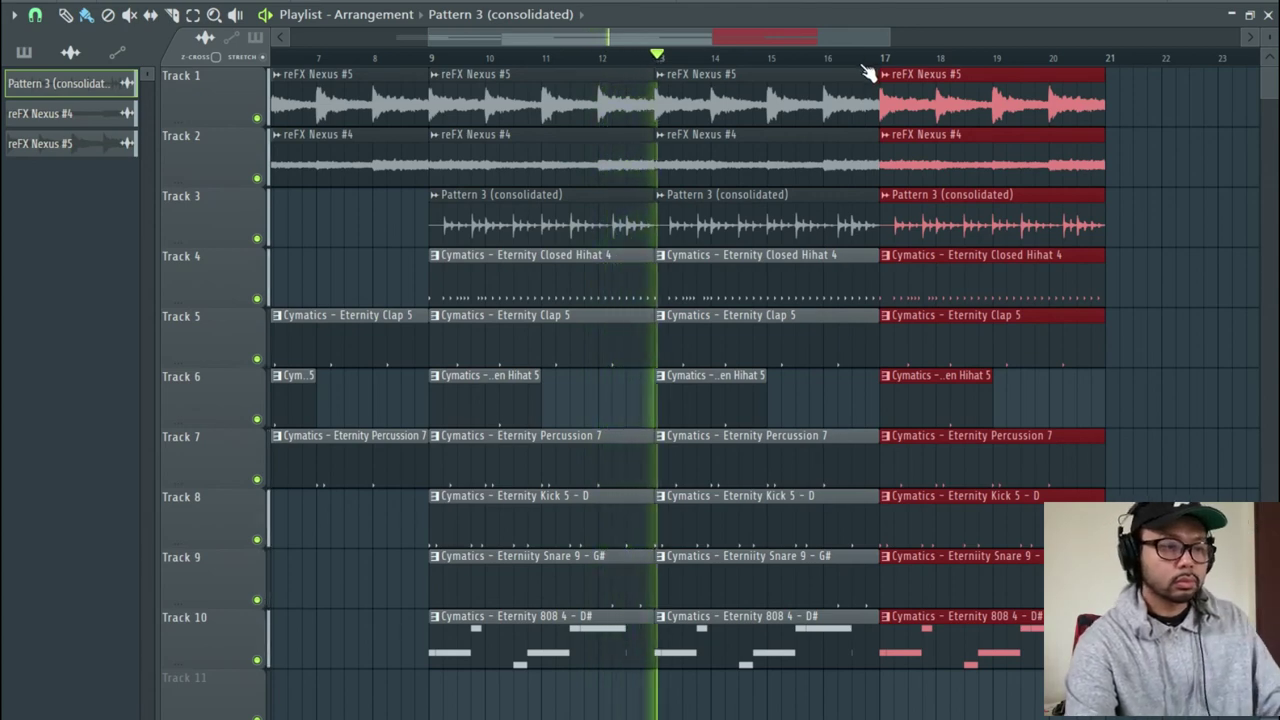
pyautogui.scroll(-3, 866, 72)
pyautogui.scroll(3, 845, 65)
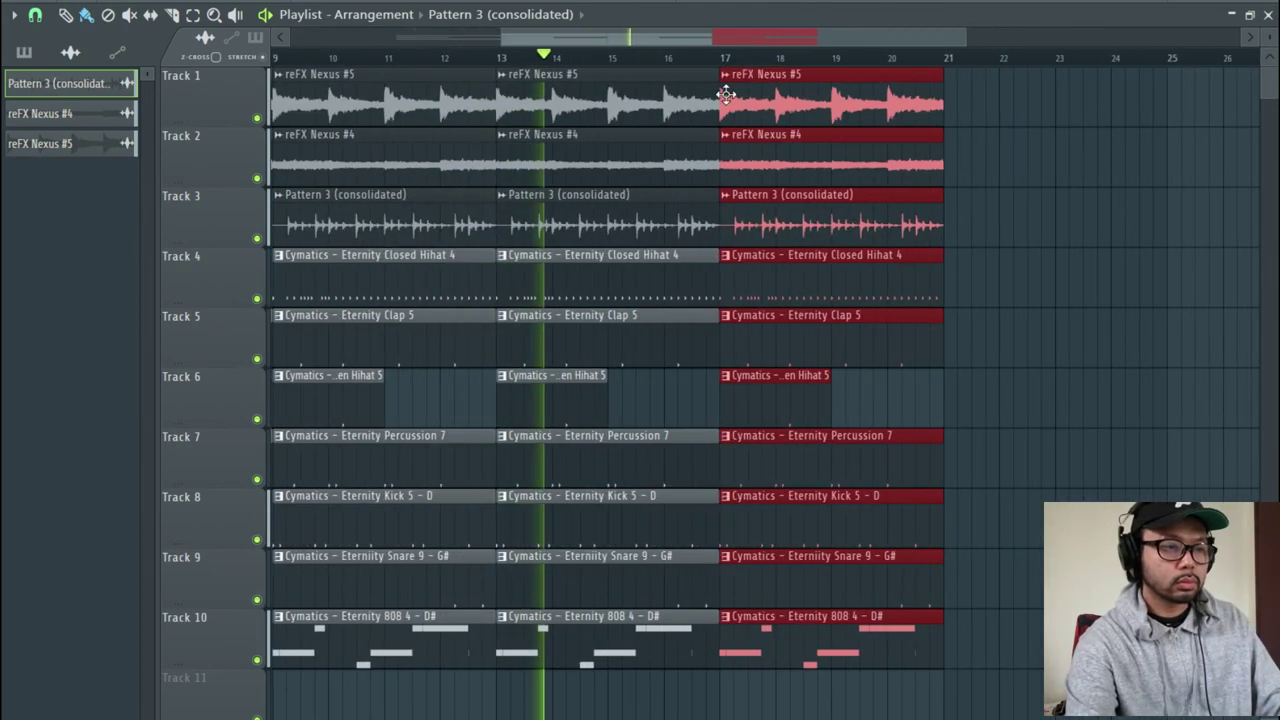
# Step through the patterns in the channel rack to Cymatics - Eterniity Snare 9 - G# and check its steps.
pyautogui.press('F6')
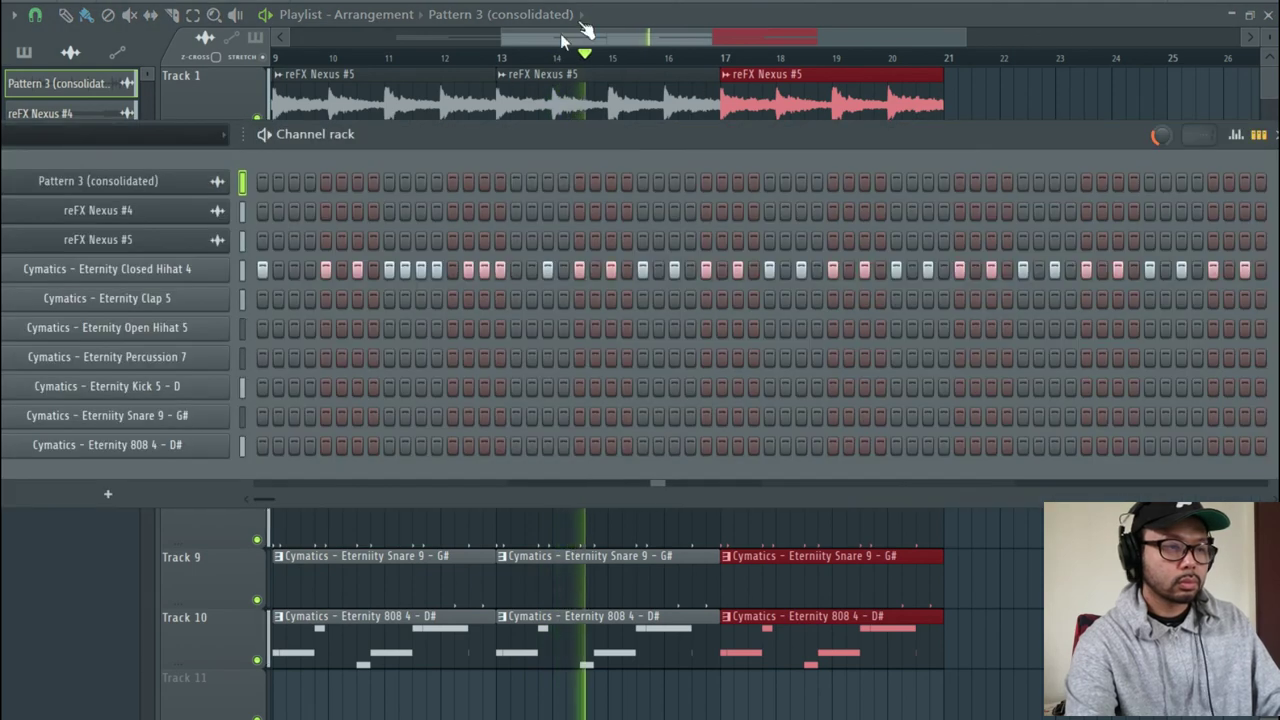
pyautogui.press('KP_Add')
pyautogui.press('KP_Add')
pyautogui.press('KP_Add')
pyautogui.press('KP_Add')
pyautogui.press('KP_Add')
pyautogui.press('KP_Add')
pyautogui.press('KP_Add')
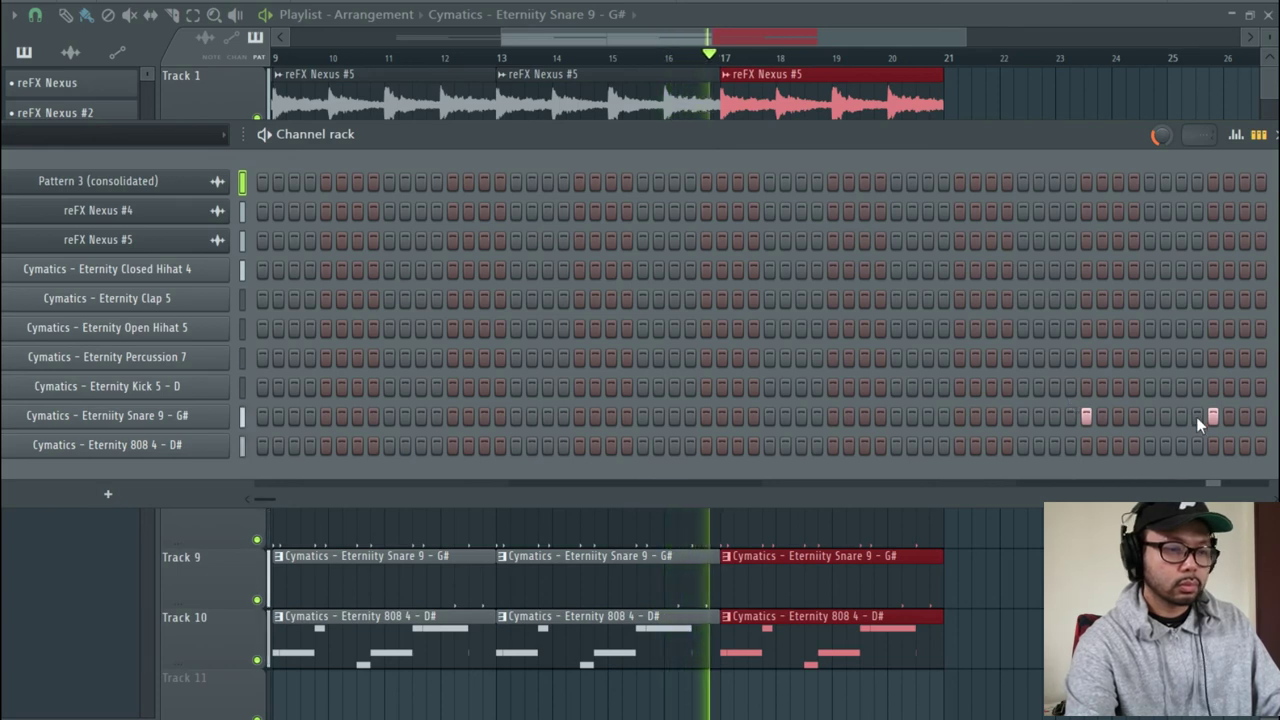
pyautogui.click(880, 18)
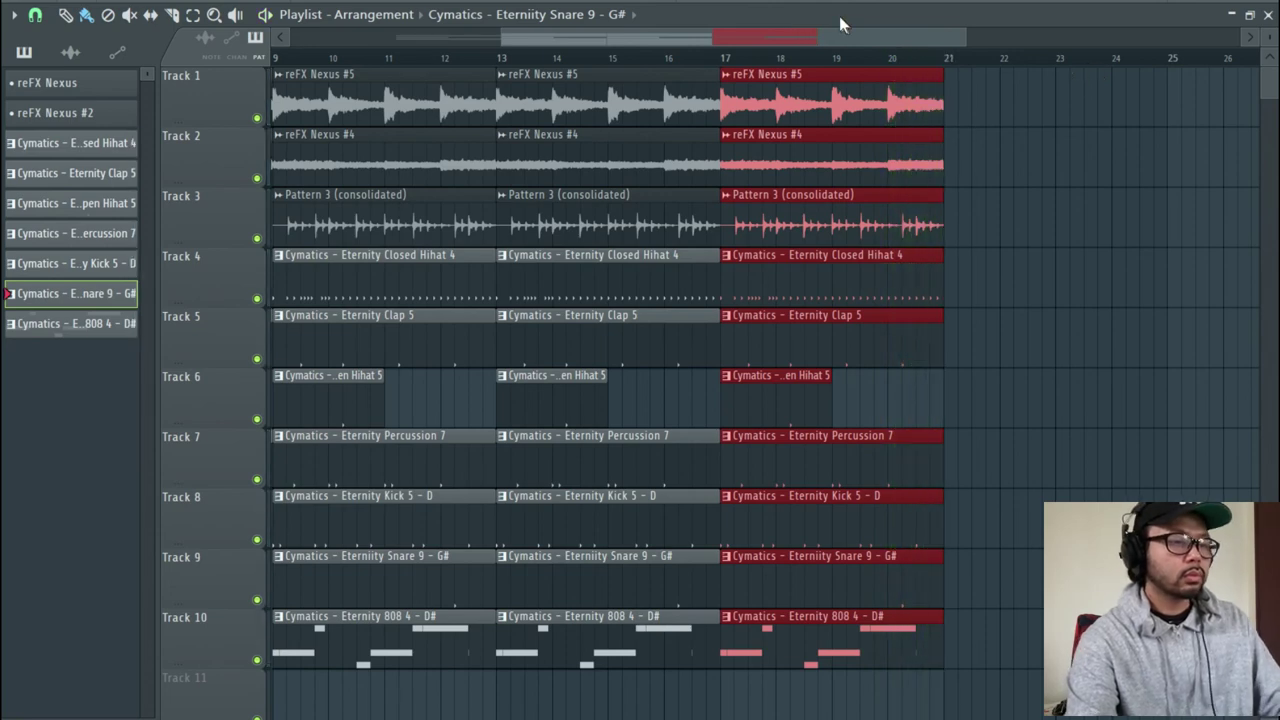
# Audition the Rain samples in the FX folder and place Cymatics - Eternity - Rain on Track 11 at bar 1.
pyautogui.scroll(-3, 805, 63)
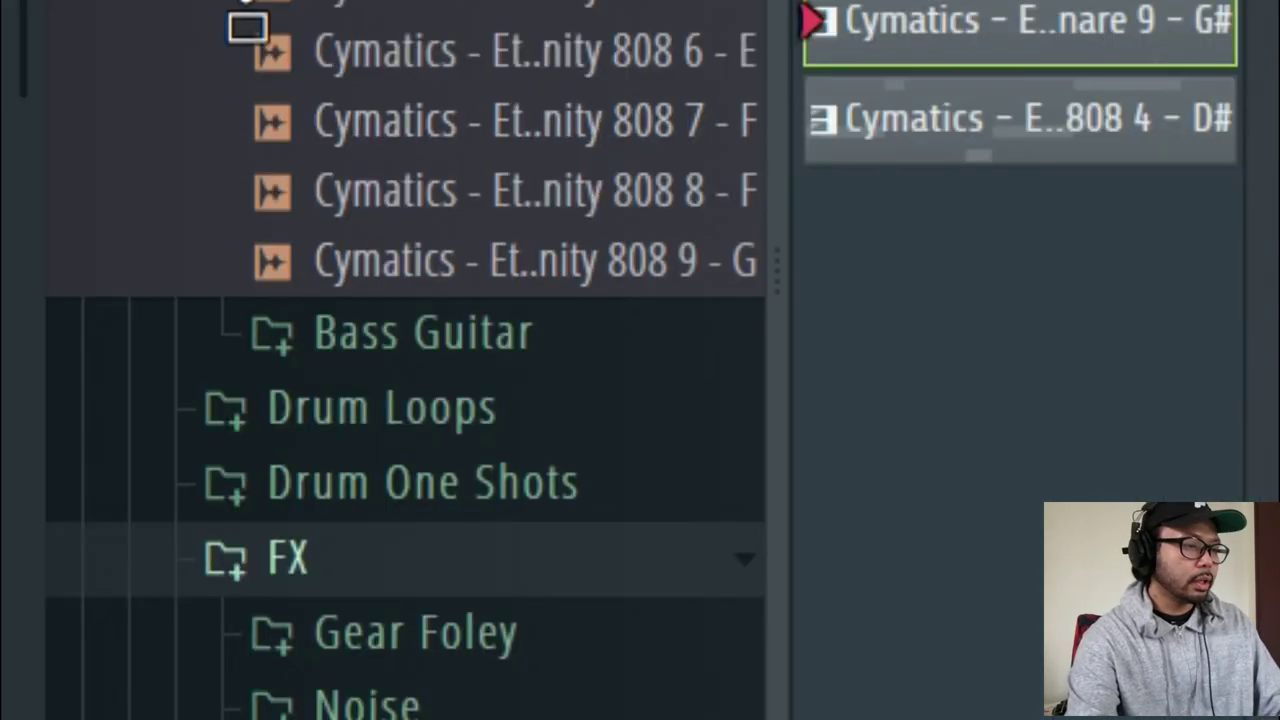
pyautogui.click(300, 568)
pyautogui.click(300, 568)
pyautogui.scroll(-5, 560, 640)
pyautogui.click(395, 368)
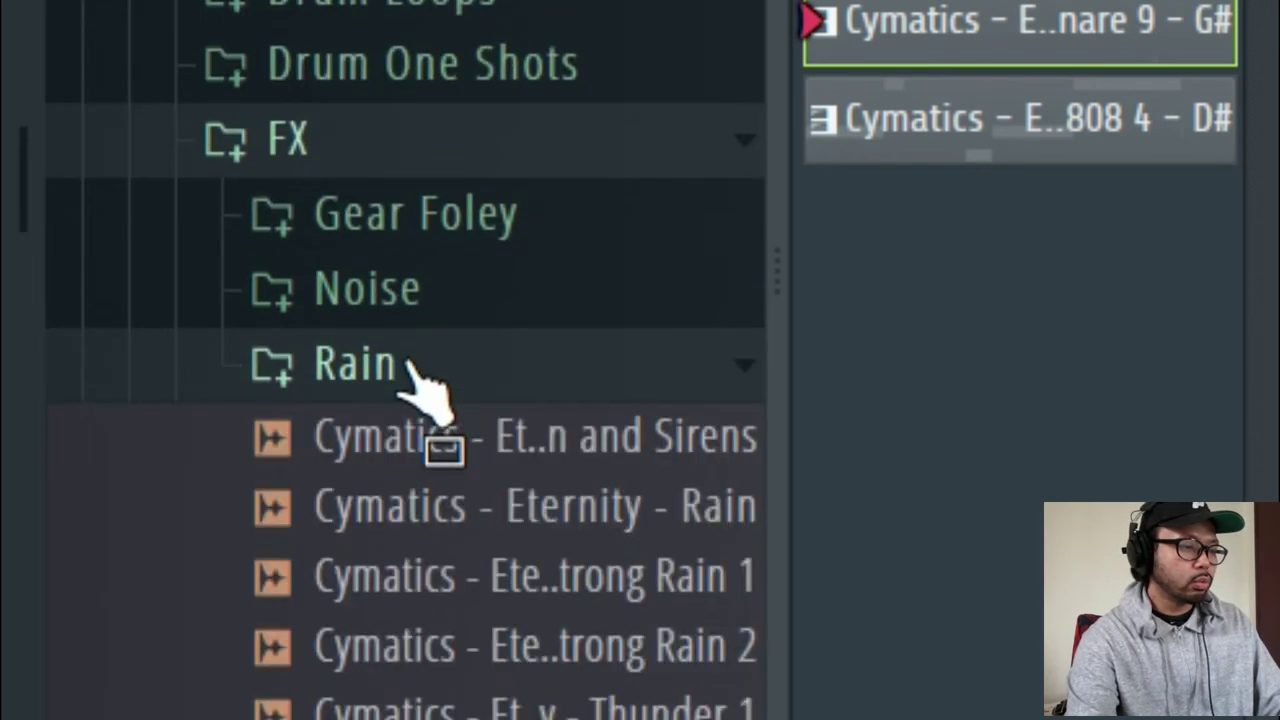
pyautogui.click(575, 592)
pyautogui.click(587, 448)
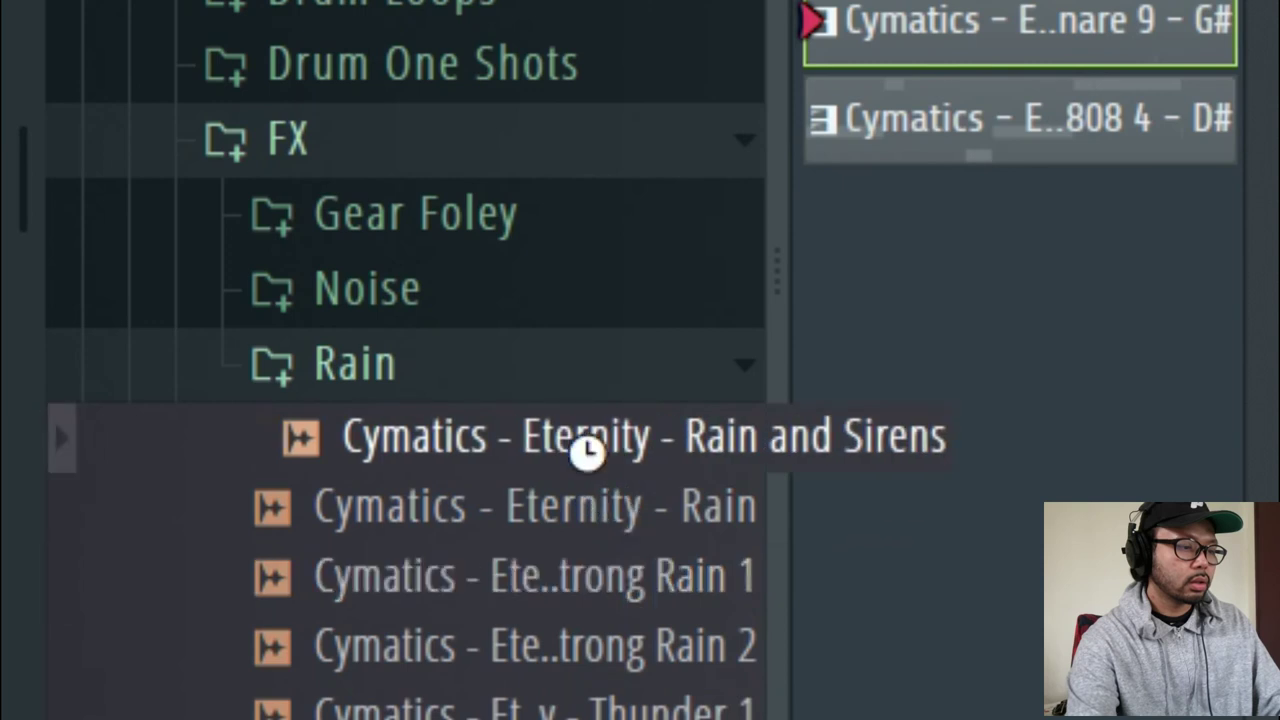
pyautogui.click(596, 526)
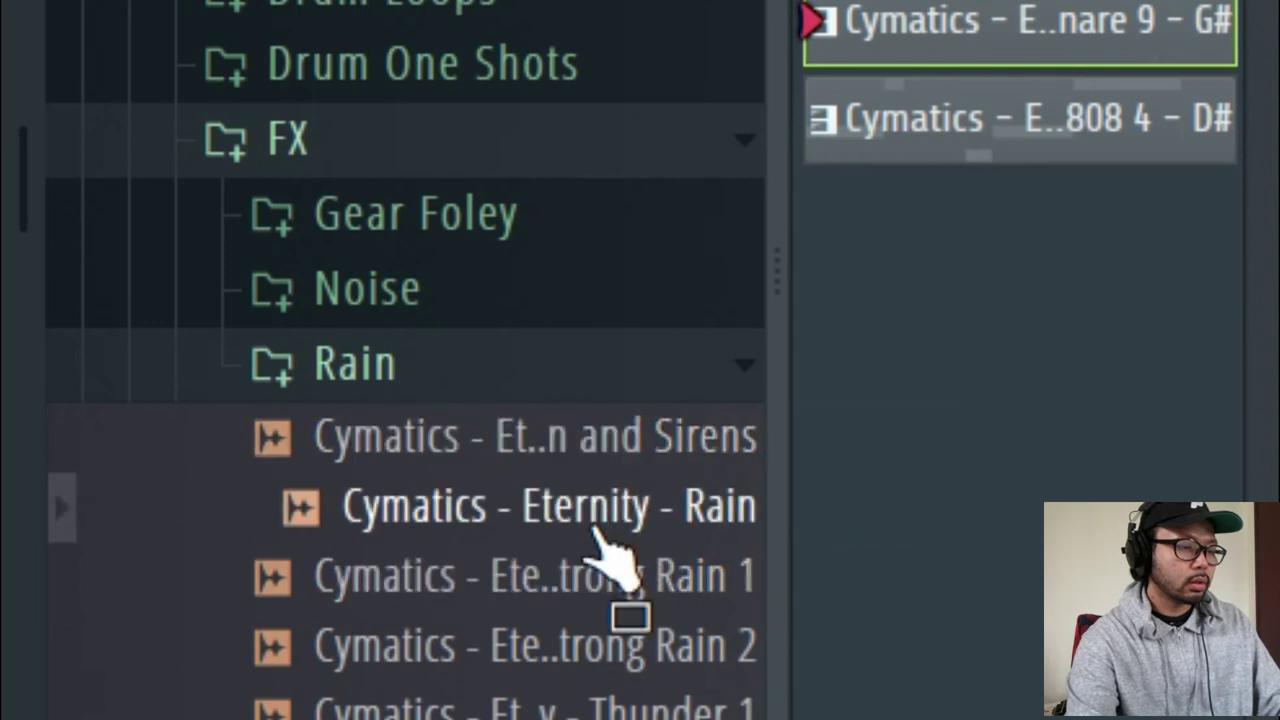
pyautogui.moveTo(596, 510); pyautogui.dragTo(205, 620)
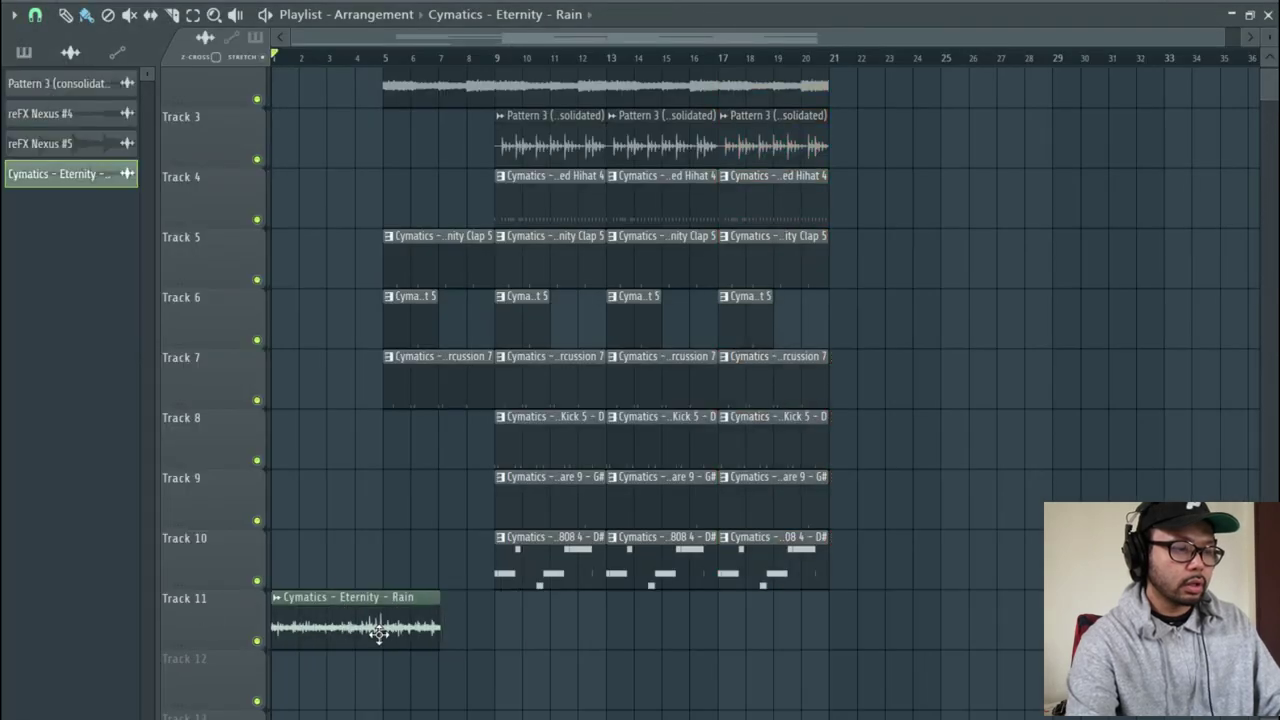
# Lower the rain sample's channel volume and duplicate its clip three times along Track 11 up to bar 25.
pyautogui.doubleClick(380, 634)
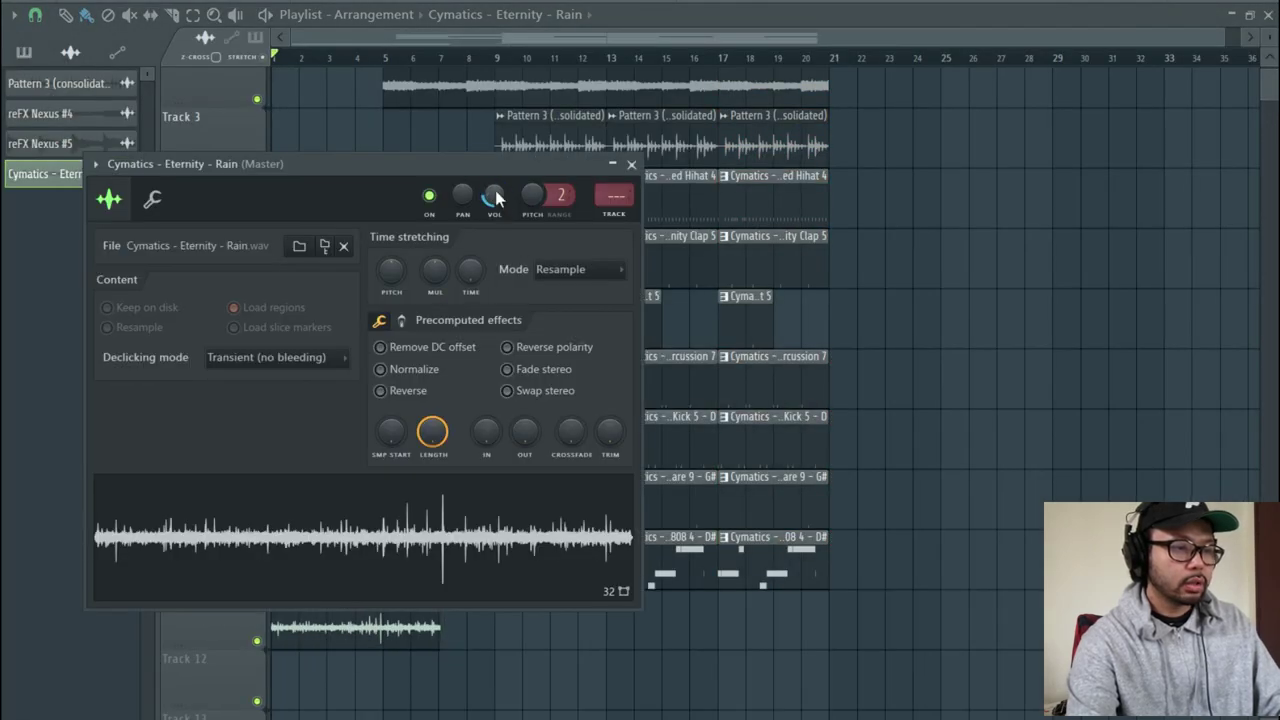
pyautogui.click(632, 165)
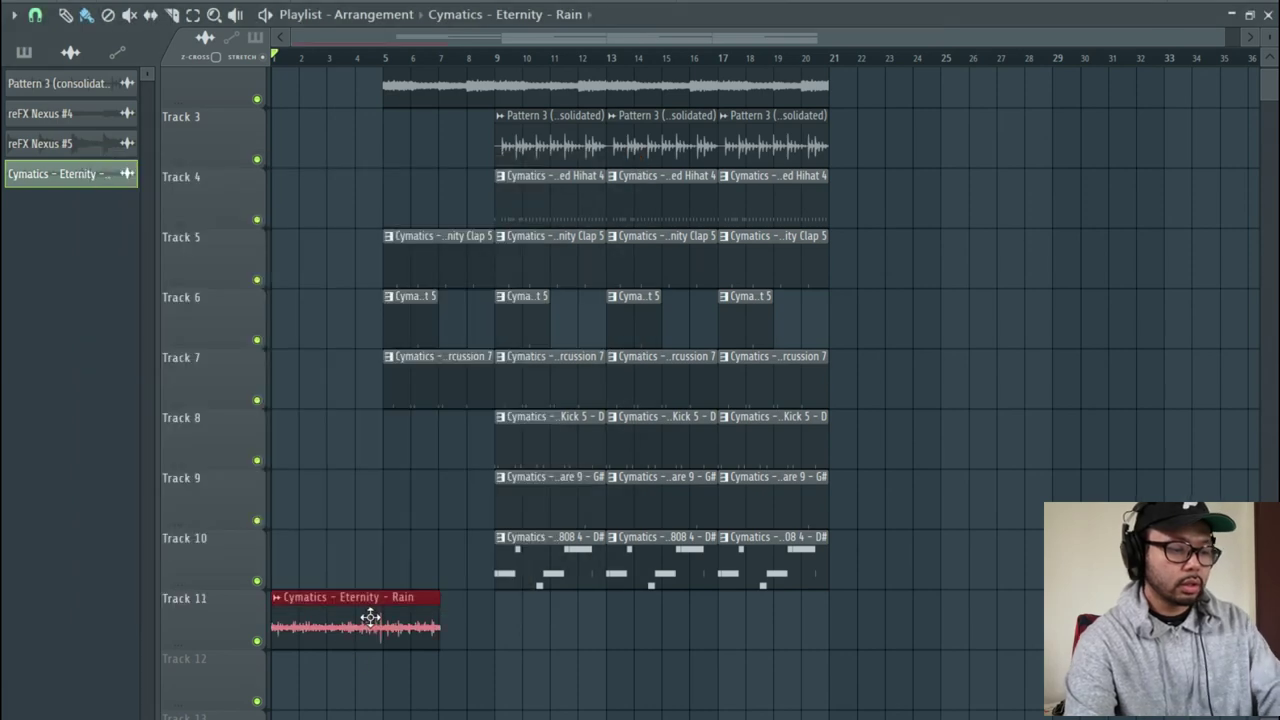
pyautogui.hotkey('ctrl', 'b')
pyautogui.hotkey('ctrl', 'b')
pyautogui.hotkey('ctrl', 'b')
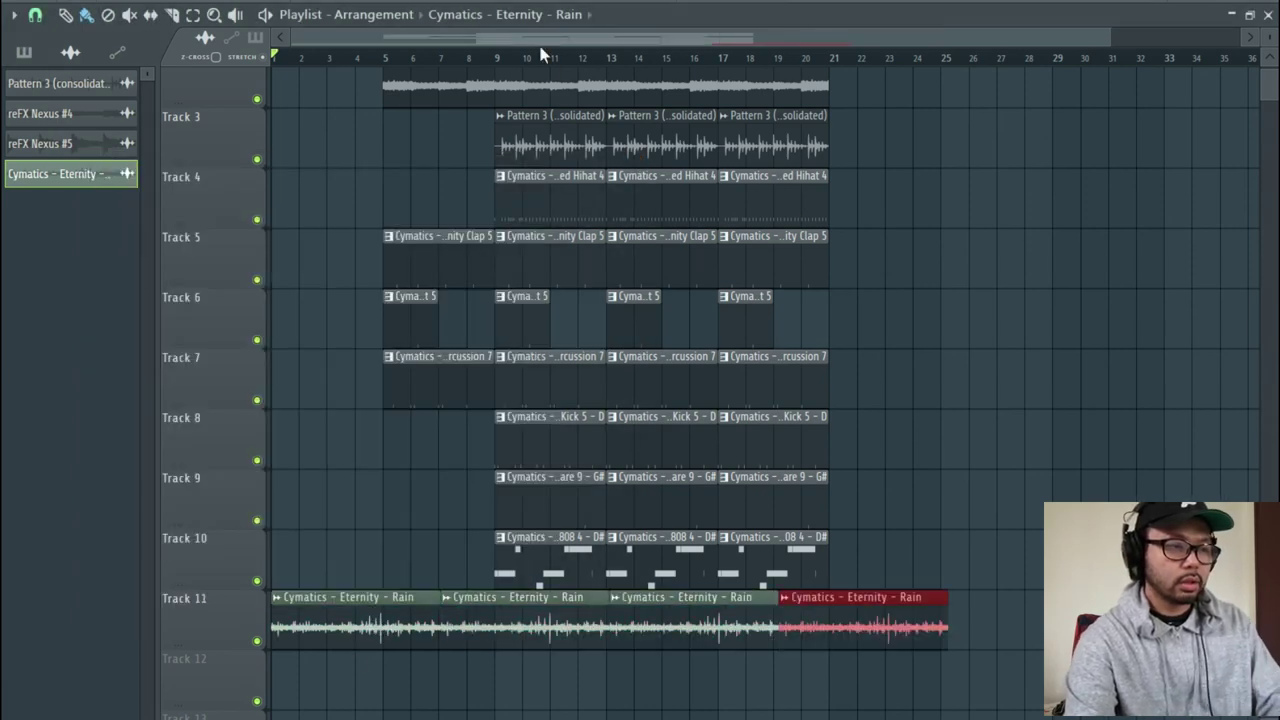
pyautogui.scroll(3, 540, 53)
pyautogui.scroll(-2, 598, 287)
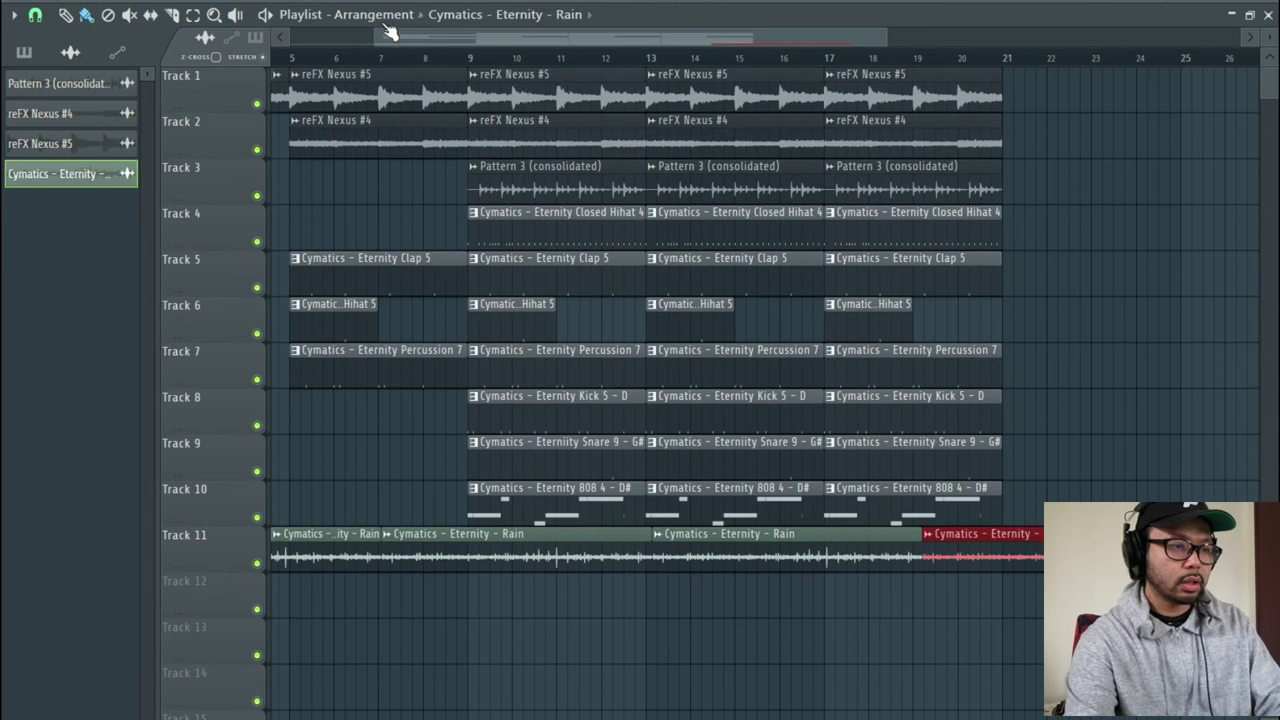
# Play the arrangement from bar 7 and turn the rain sample's channel volume down further.
pyautogui.press('space')
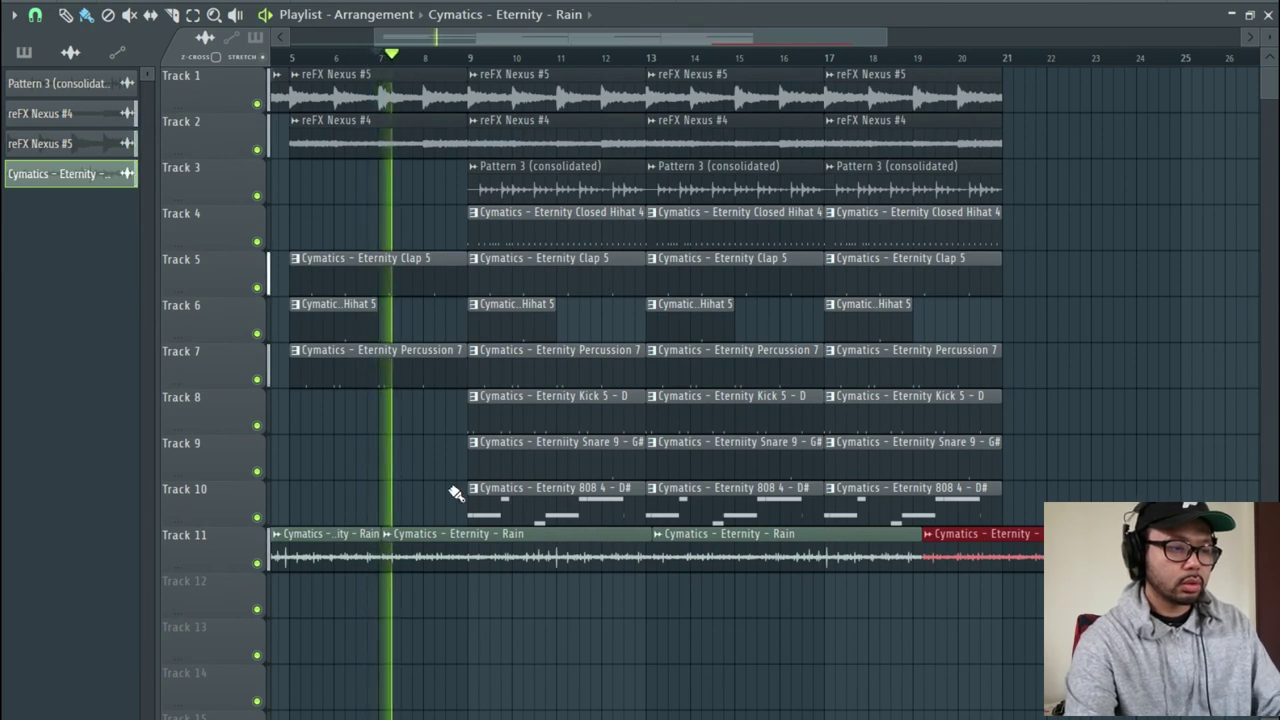
pyautogui.doubleClick(430, 548)
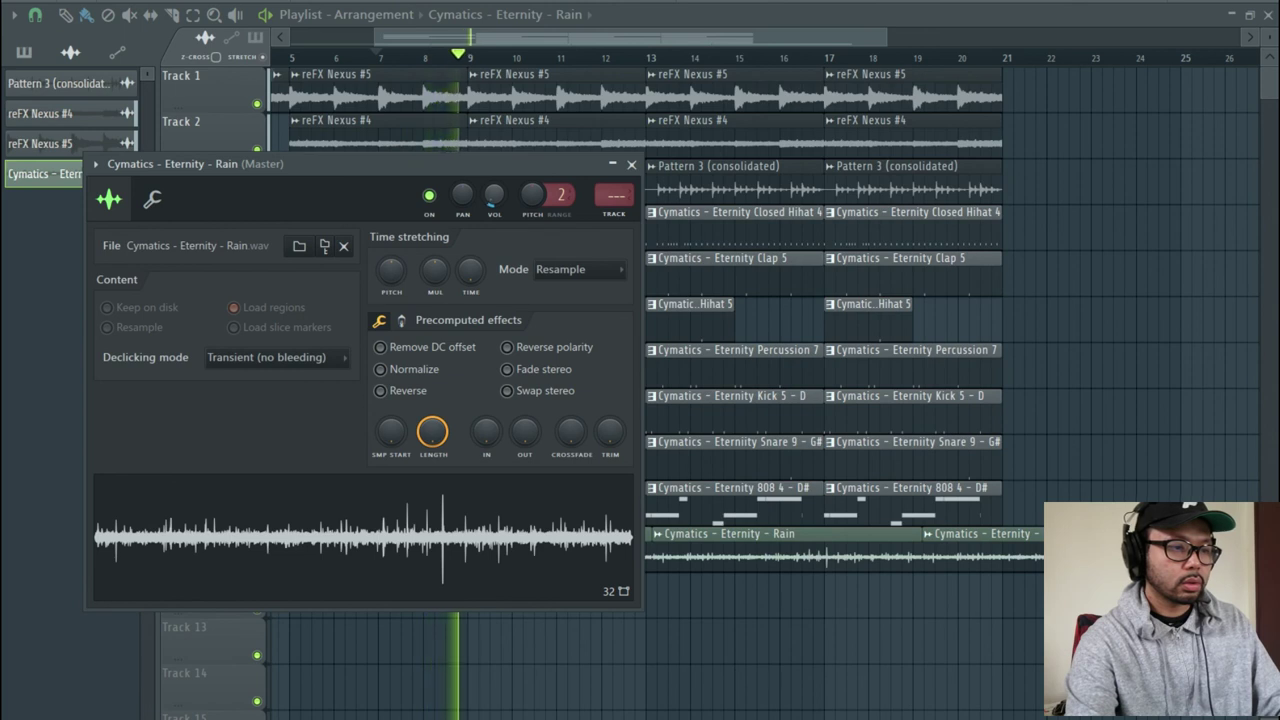
pyautogui.click(634, 165)
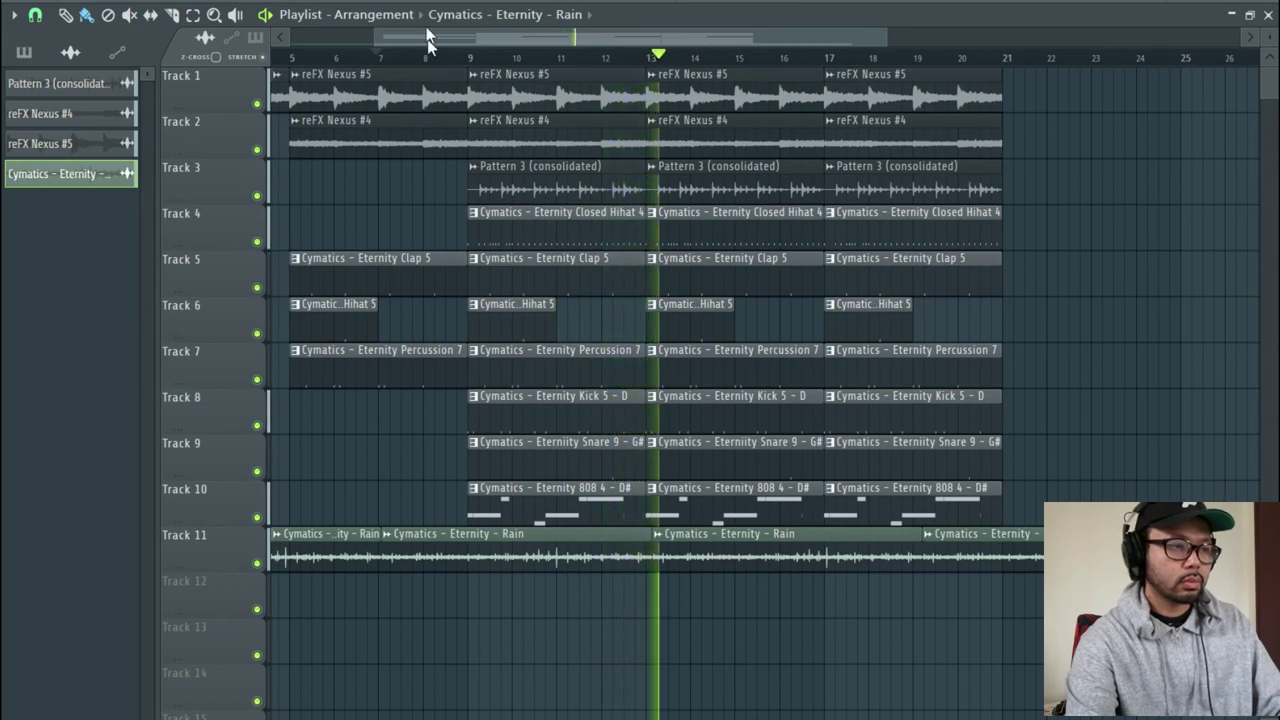
pyautogui.press('space')
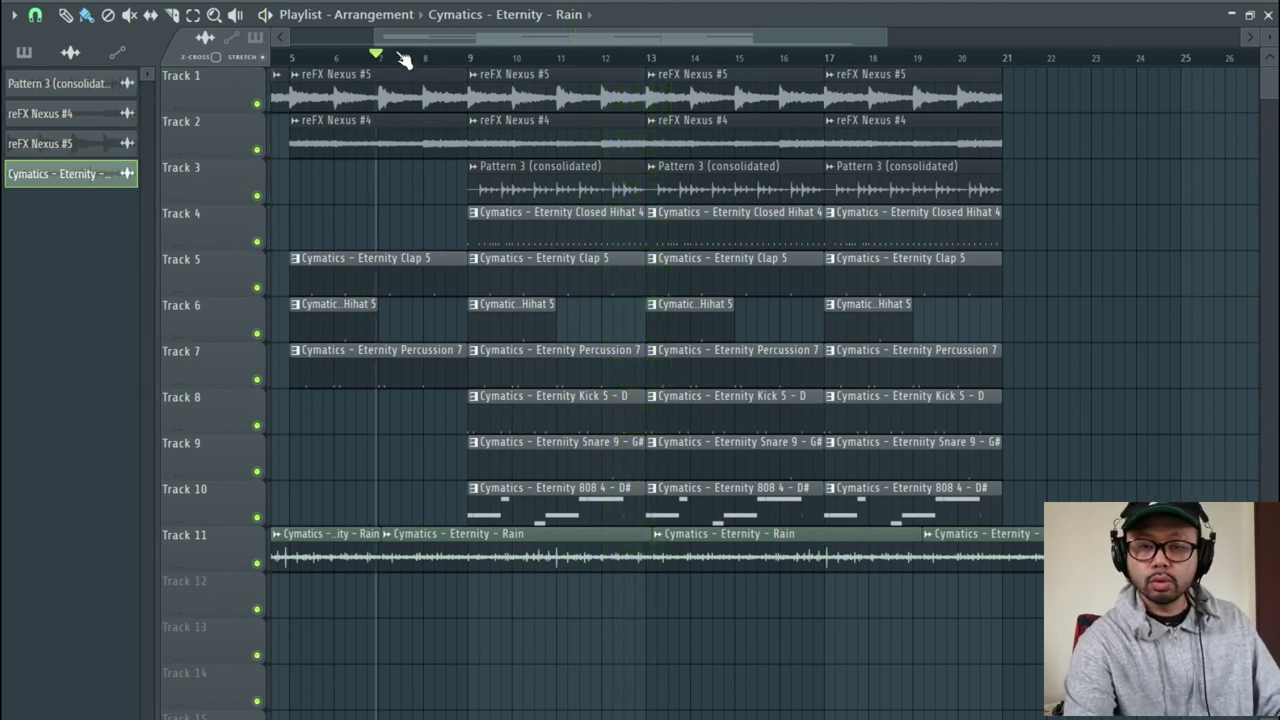
# Place the Cymatics - Slice Reverse Impact clip on Track 4 so that it ends at bar 5.
pyautogui.scroll(-3, 405, 55)
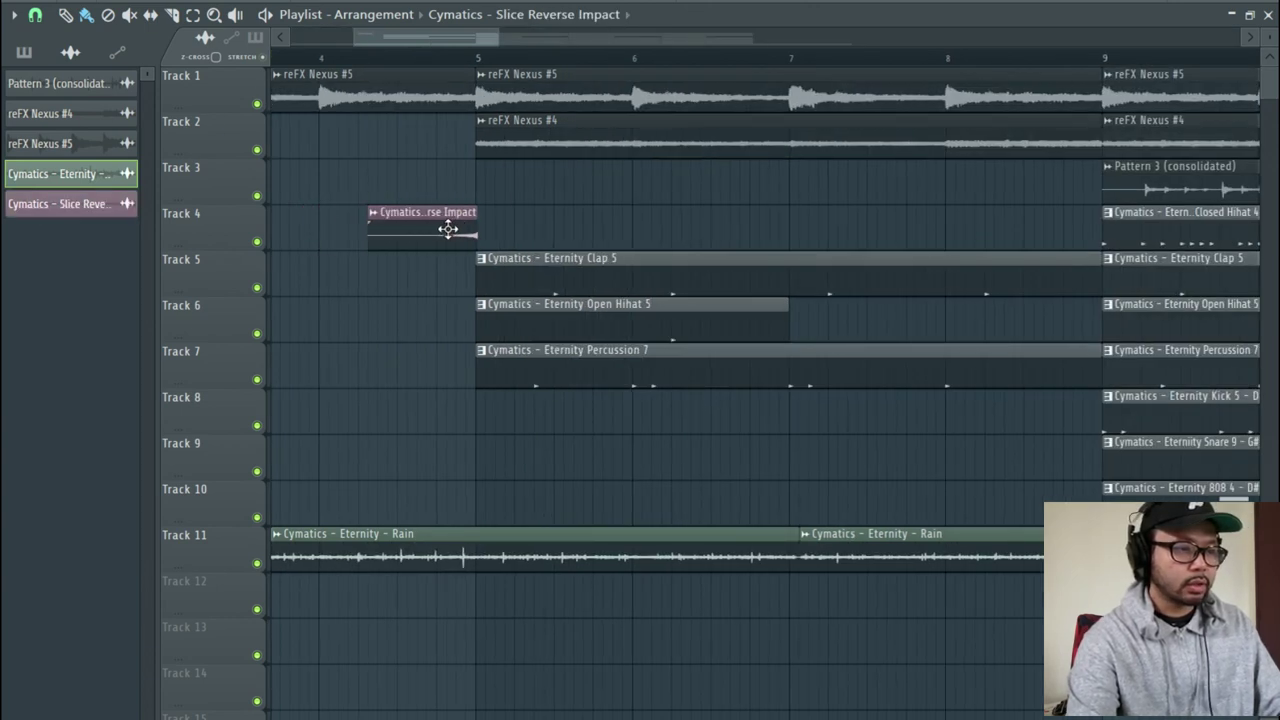
pyautogui.scroll(3, 480, 68)
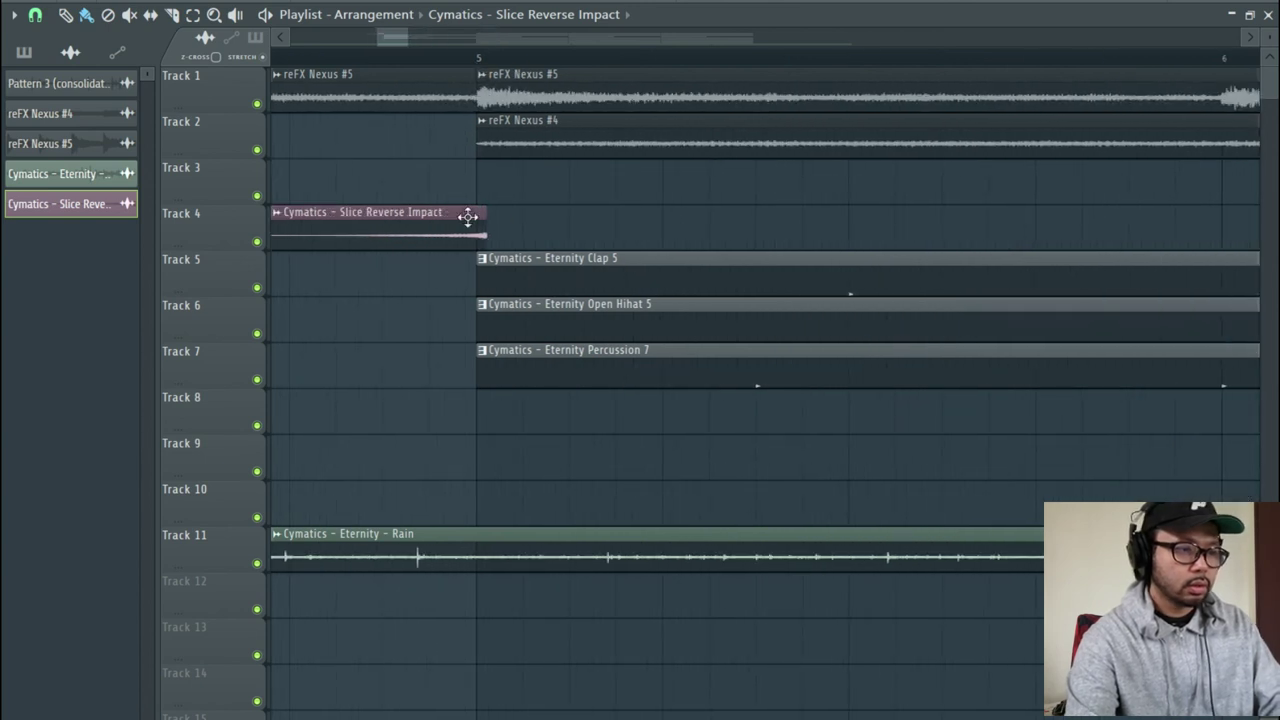
pyautogui.scroll(-3, 480, 63)
pyautogui.scroll(-3, 480, 66)
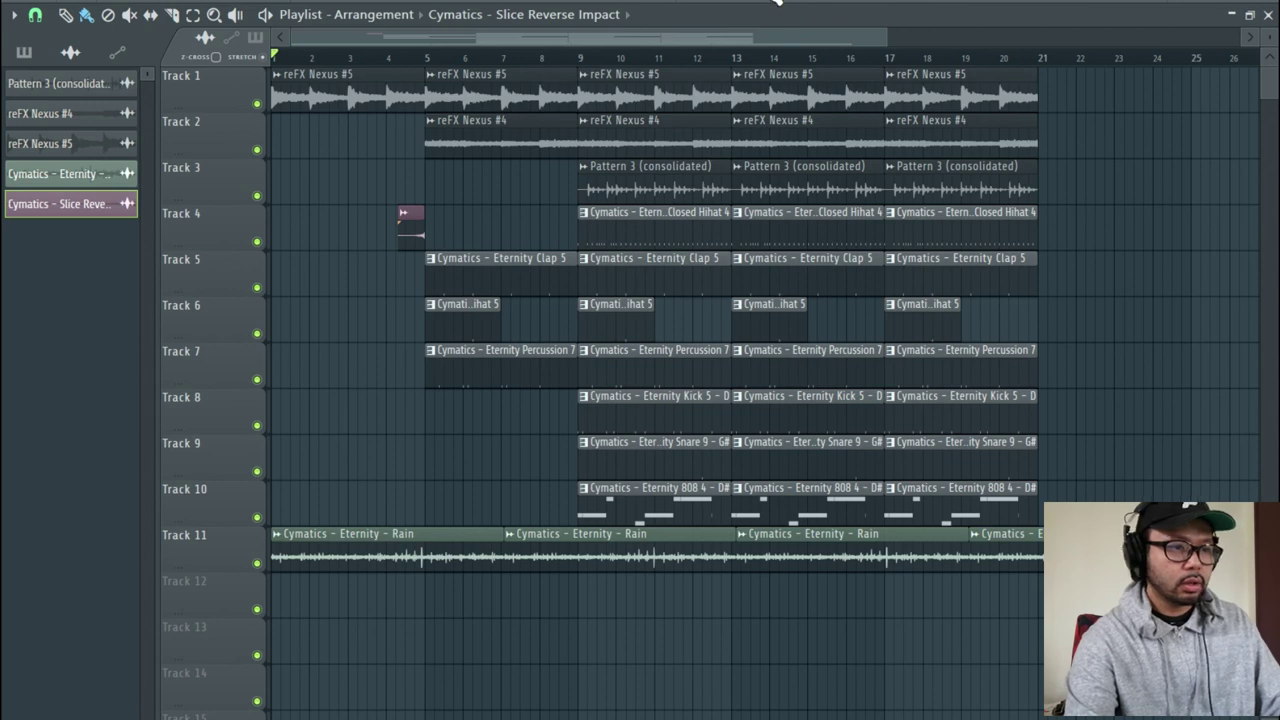
# Show all channels and route the unassigned ones, from Closed Hihat 4 to Slice Reverse Impact, to mixer inserts 4 to 12.
pyautogui.press('F6')
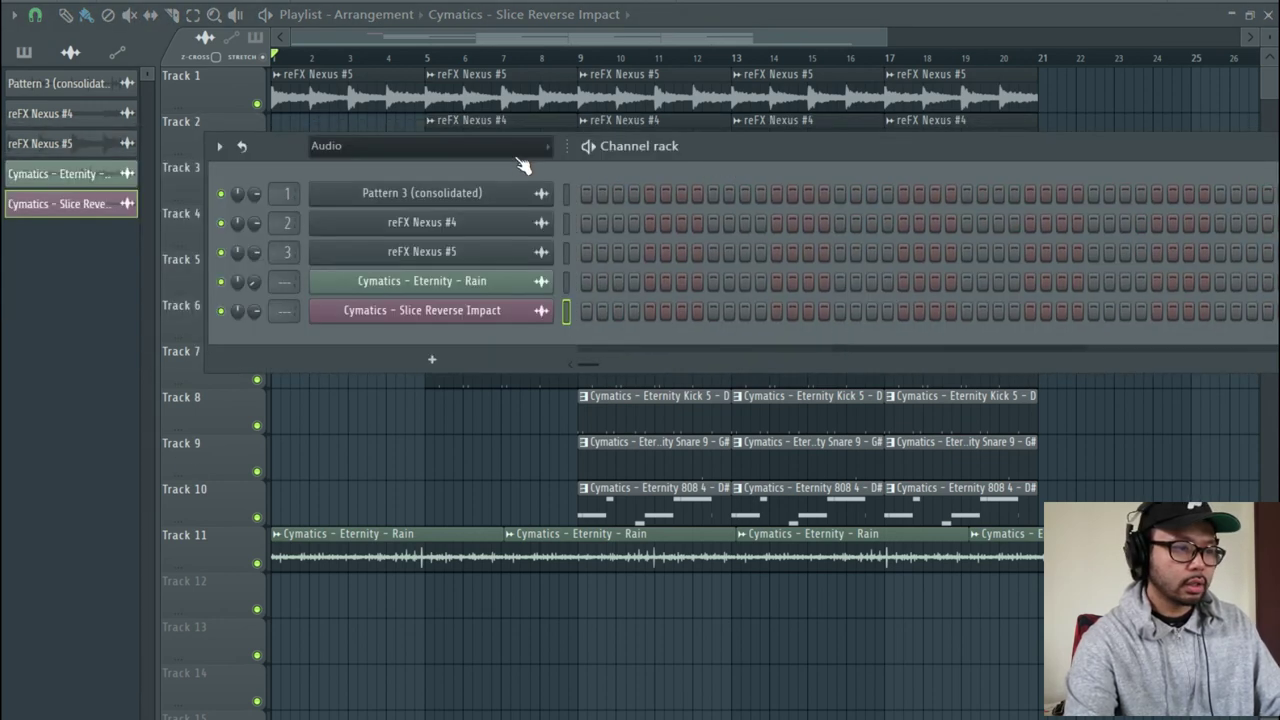
pyautogui.click(455, 147)
pyautogui.click(446, 170)
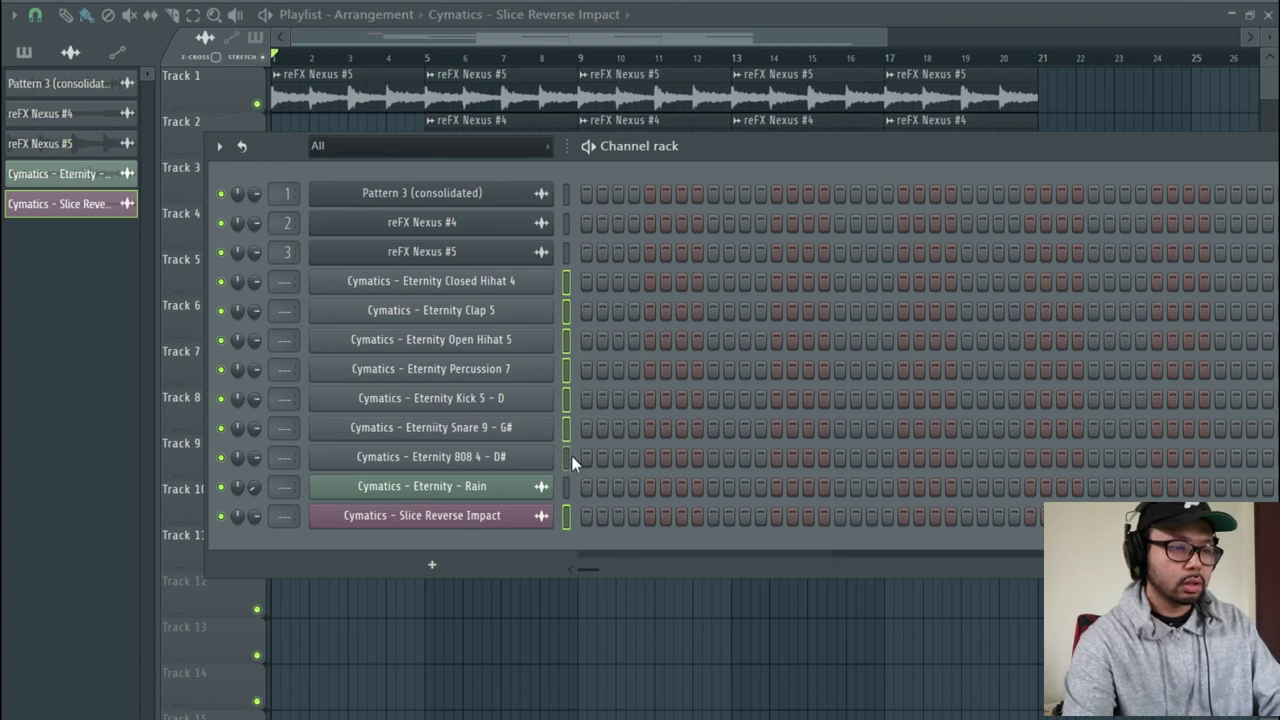
pyautogui.press('F9')
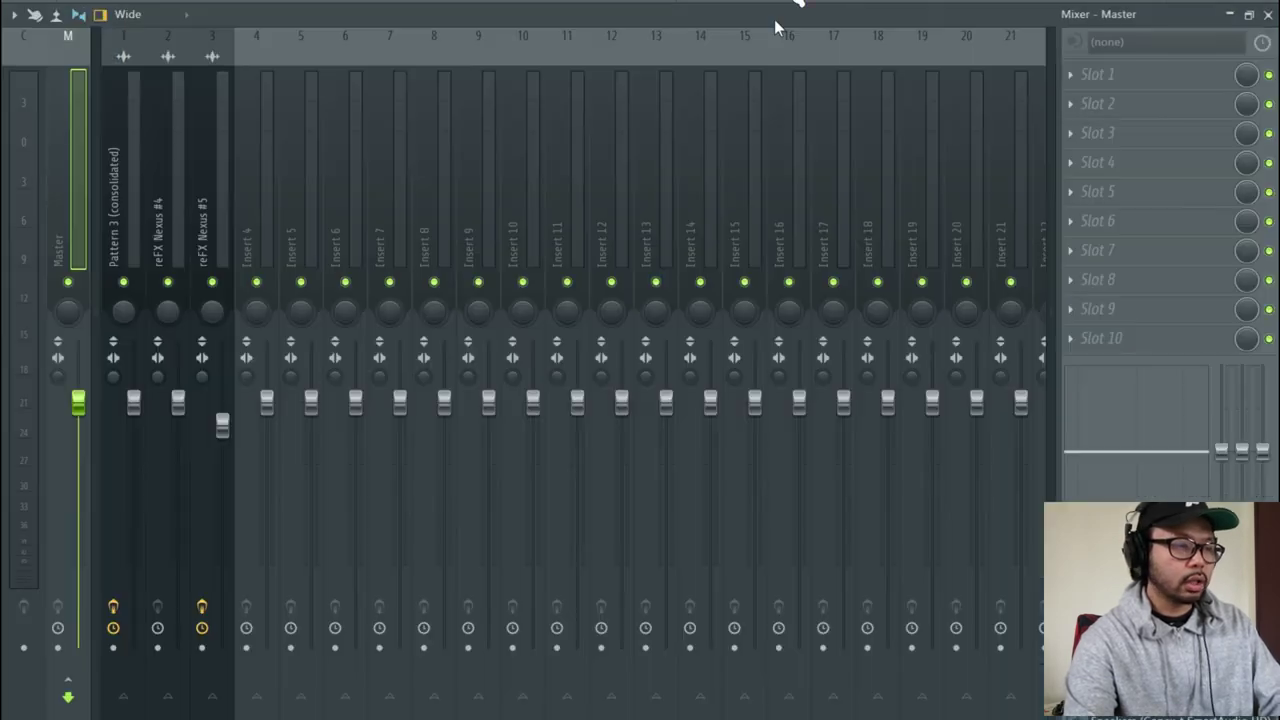
pyautogui.click(255, 205)
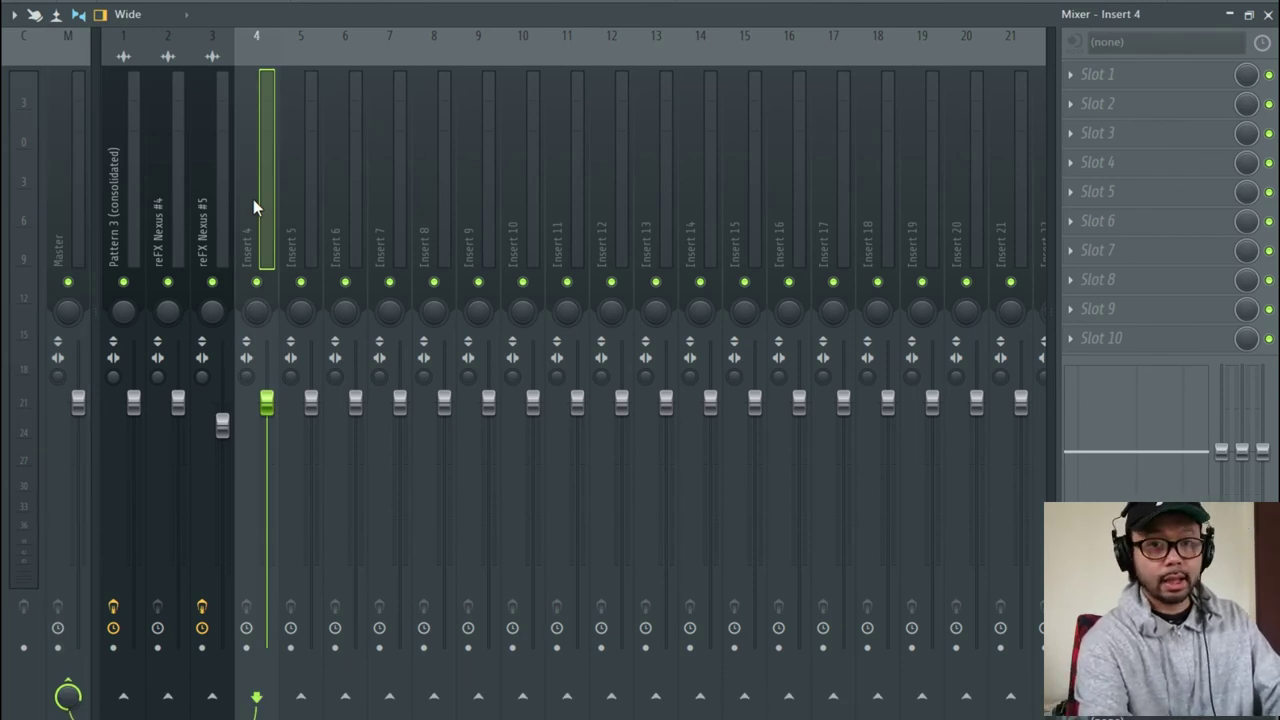
pyautogui.hotkey('ctrl', 'shift', 'l')
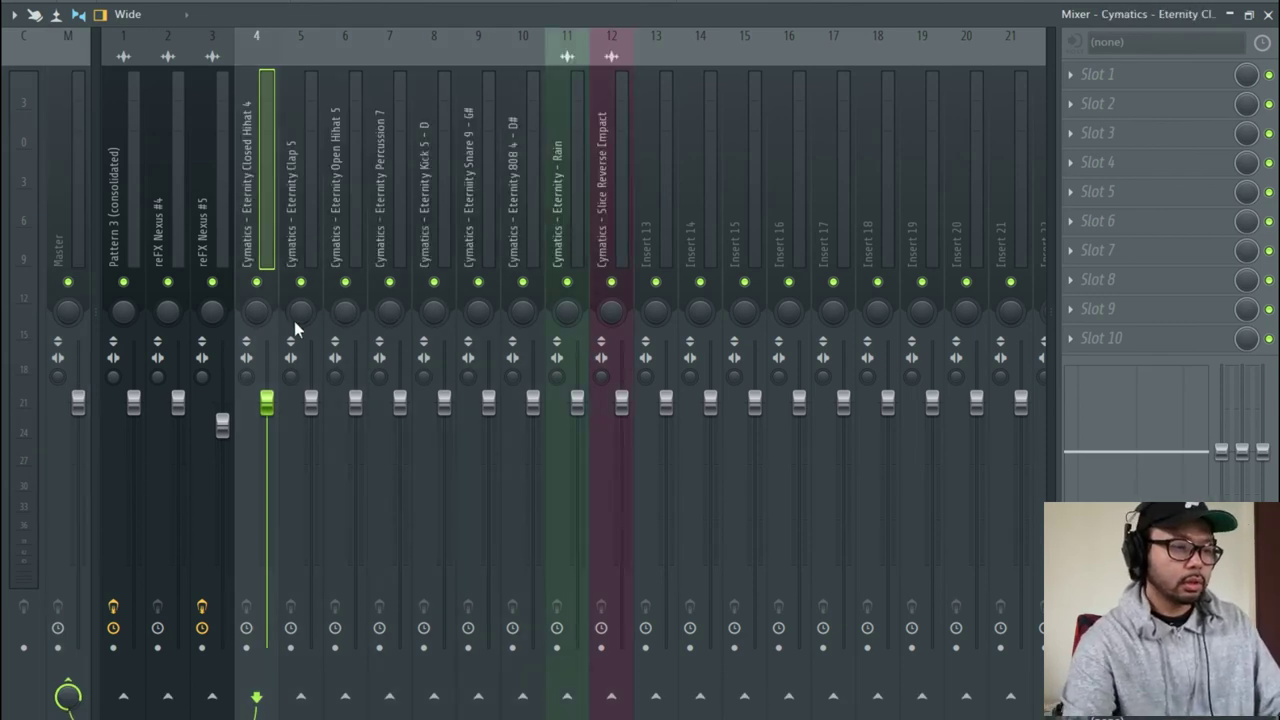
# Select the Pattern 3 (consolidated), reFX Nexus #4 and reFX Nexus #5 mixer tracks and lower their volumes together.
pyautogui.click(113, 210)
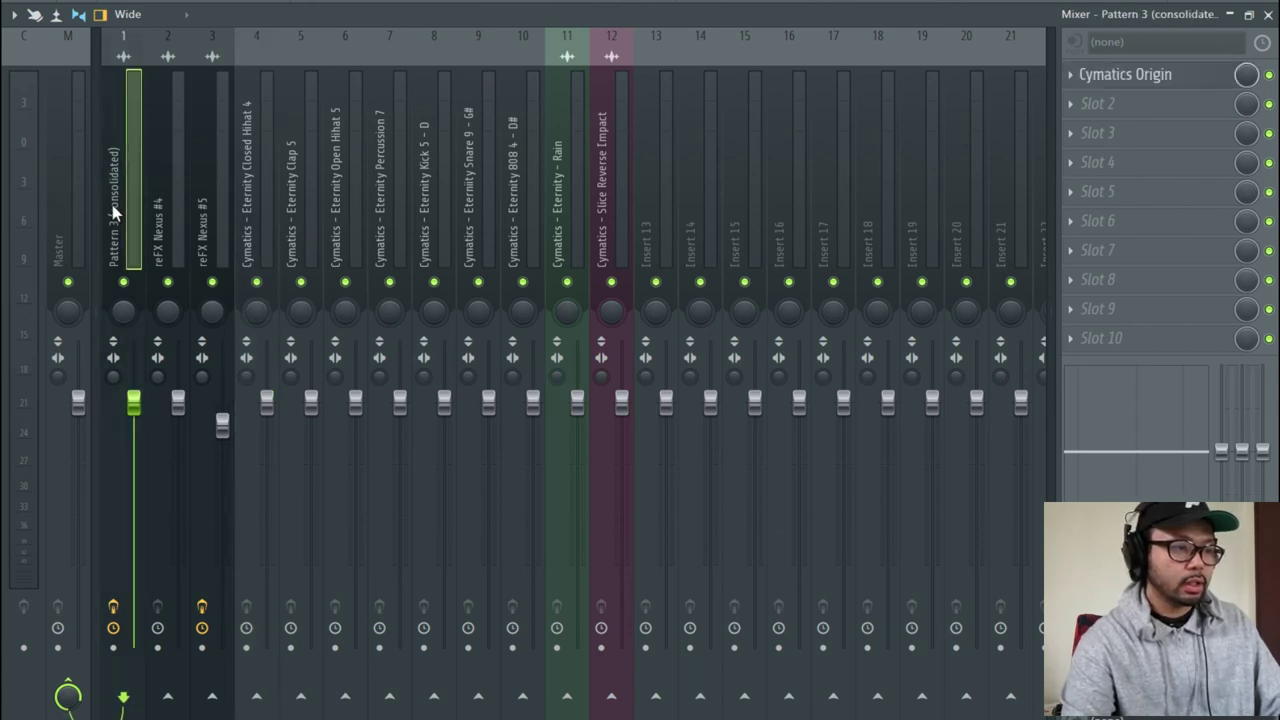
pyautogui.click(201, 208)
pyautogui.click(122, 206)
pyautogui.keyDown('shift'); pyautogui.click(201, 218); pyautogui.keyUp('shift')
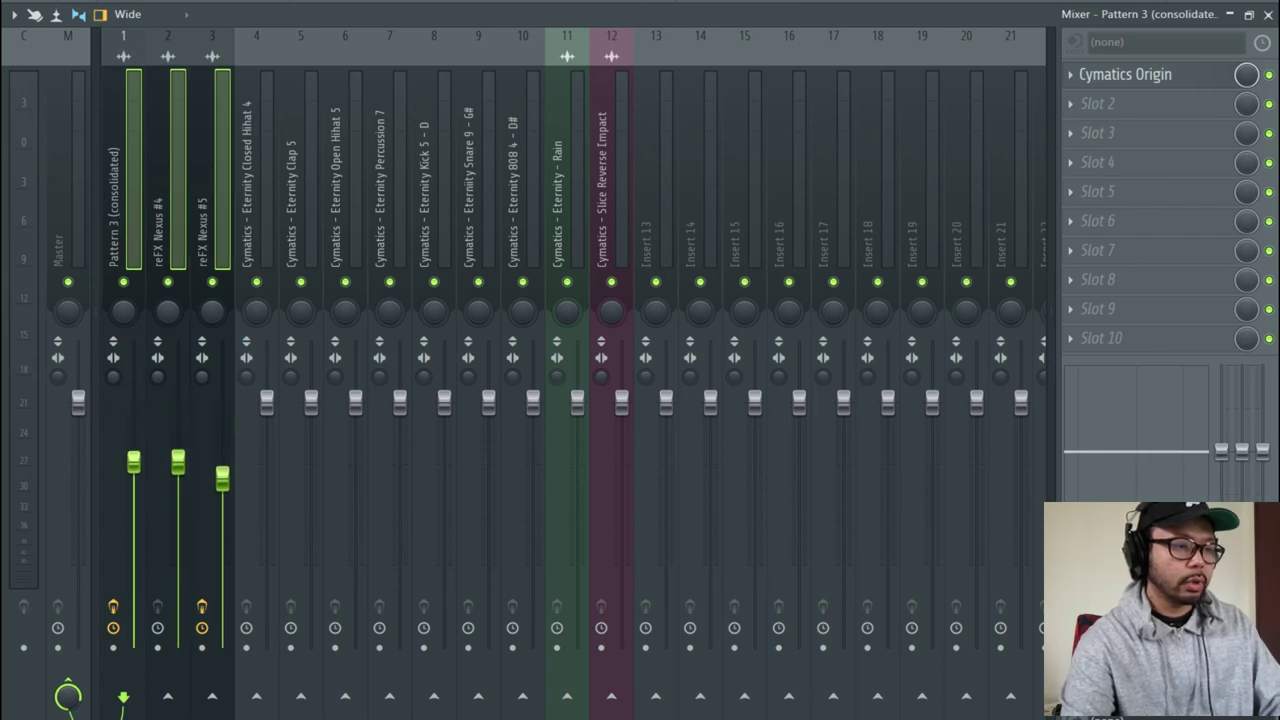
# Add a second Slice Reverse Impact clip on Track 4 ending at bar 9 and play the arrangement.
pyautogui.press('F5')
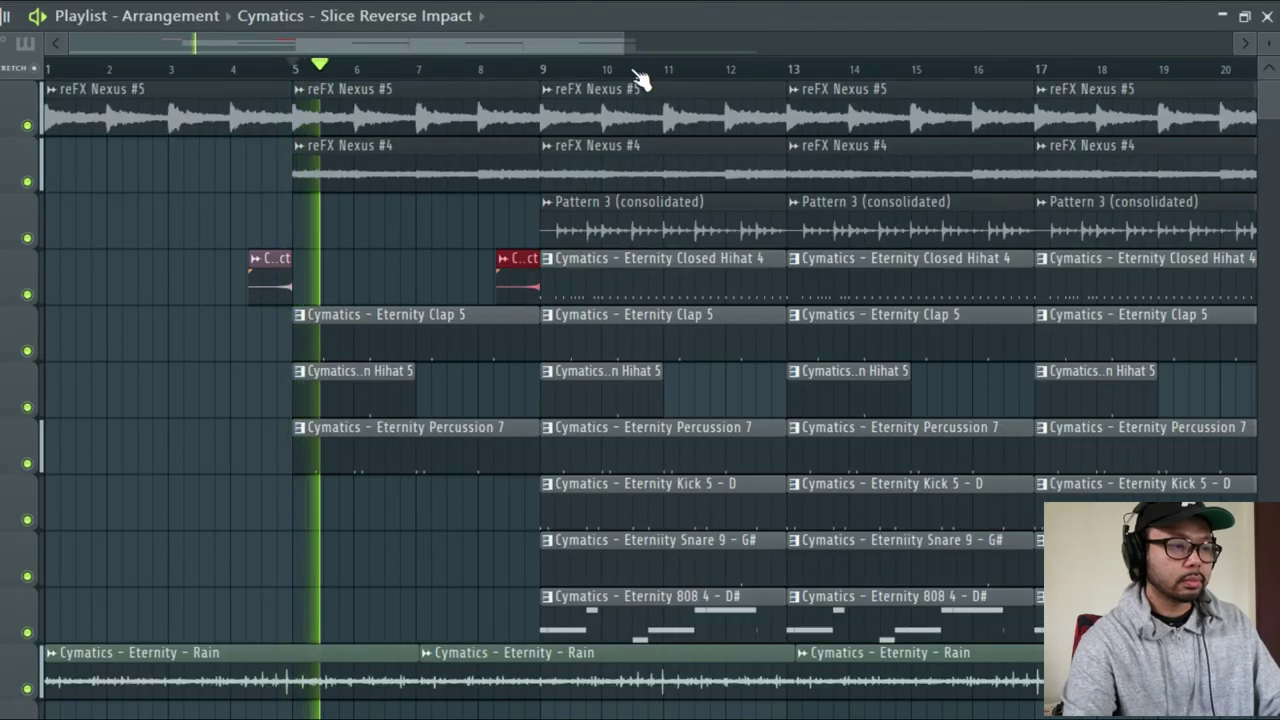
pyautogui.scroll(-3, 755, 66)
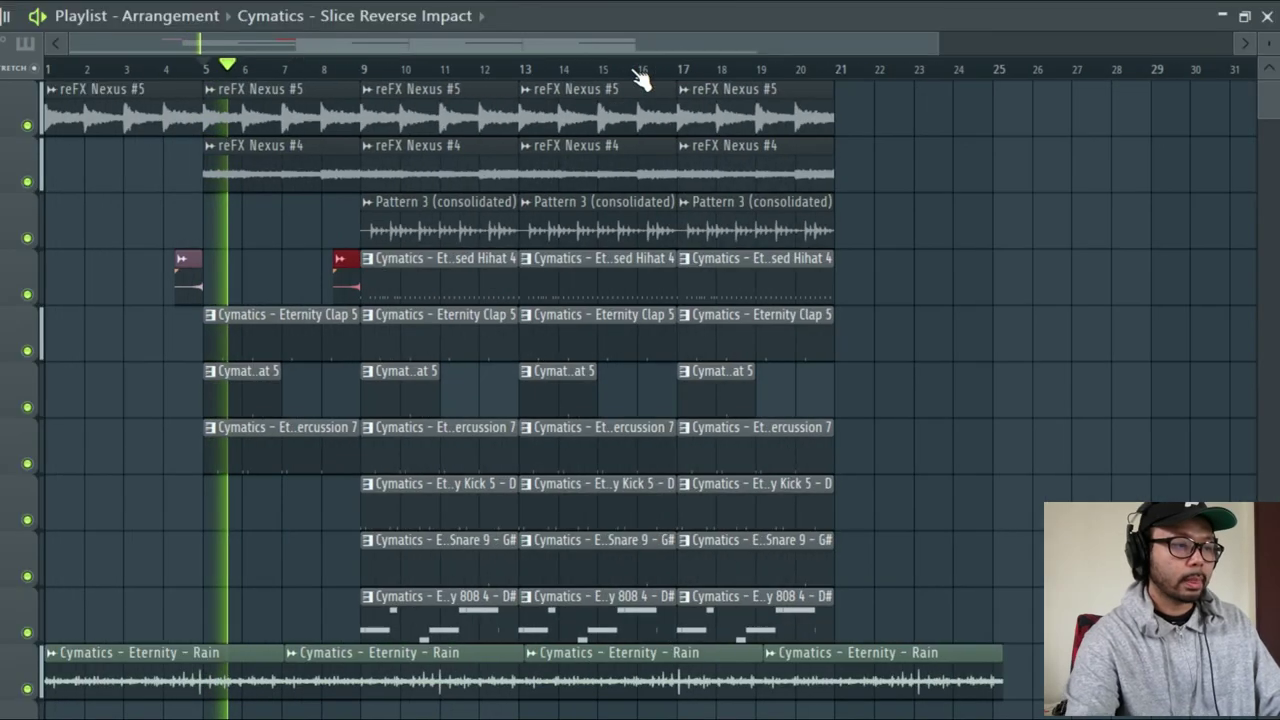